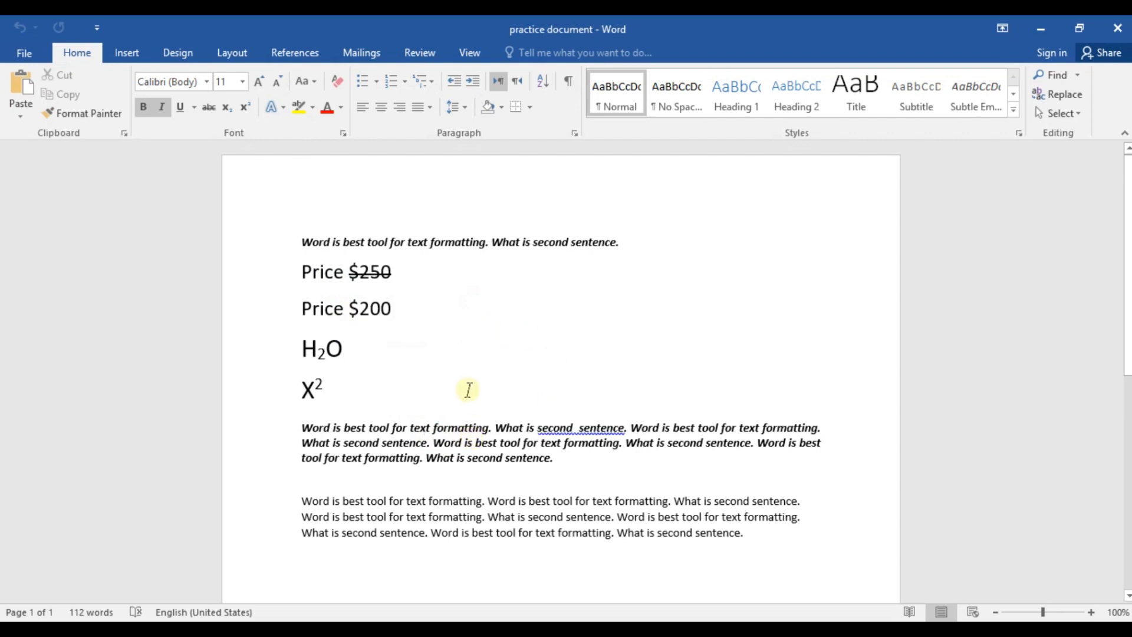
Examine the paragraph indent and spacing settings of the opening paragraphs, switching between the formatting and layout ribbons
{"action": "scroll", "coordinate": [430, 353], "scroll_direction": "down", "scroll_amount": 1}
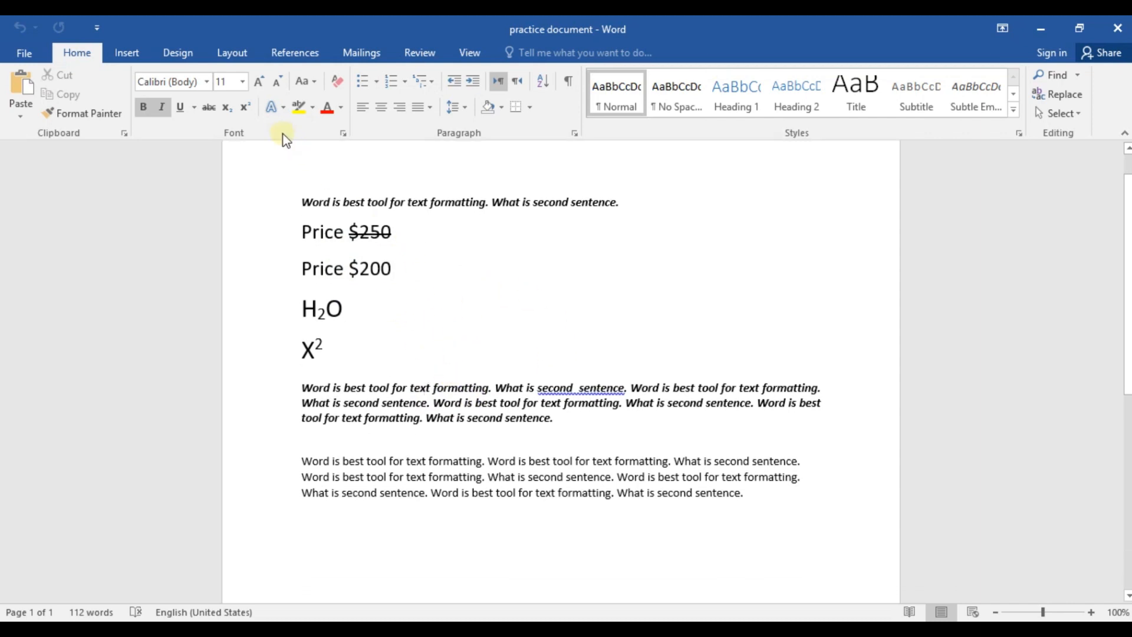
{"action": "left_click", "coordinate": [232, 52]}
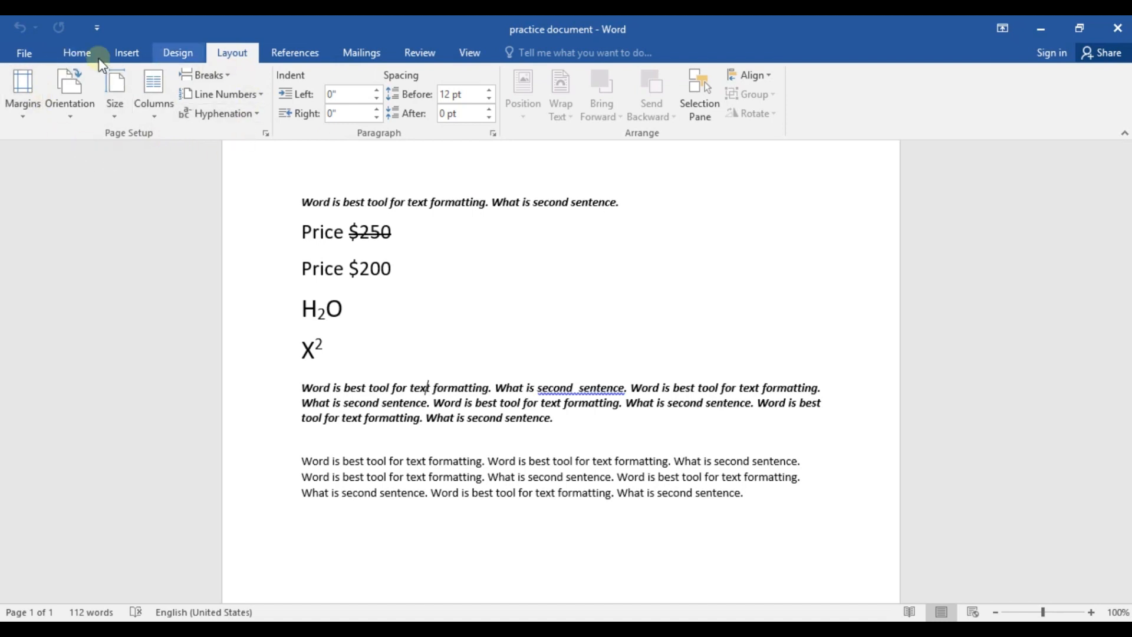
{"action": "scroll", "coordinate": [413, 252], "scroll_direction": "up", "scroll_amount": 1}
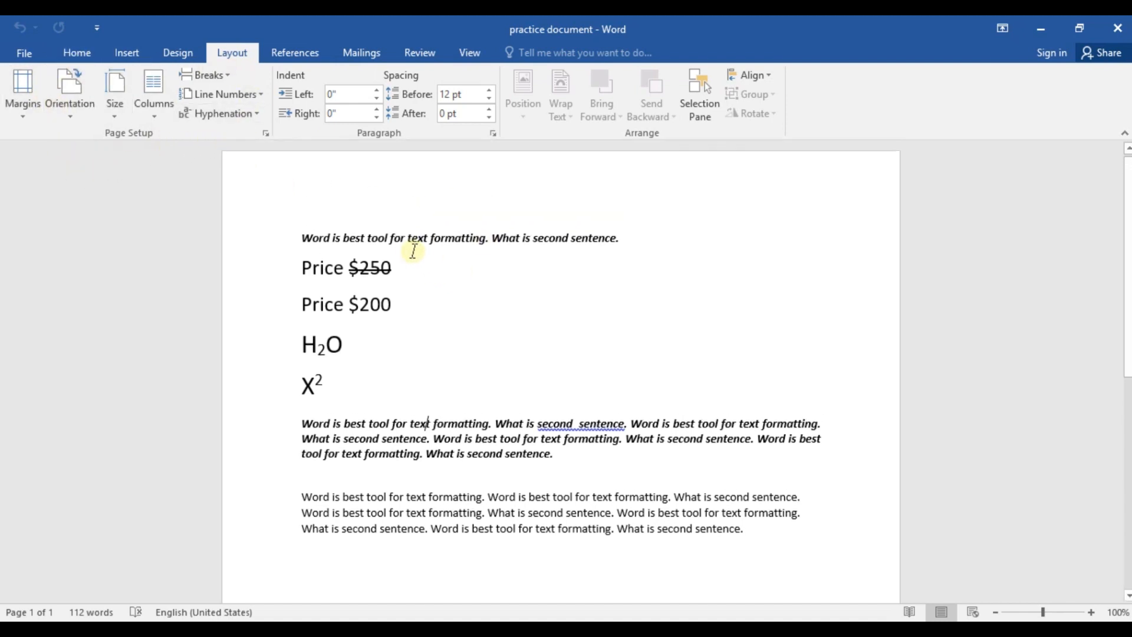
{"action": "scroll", "coordinate": [460, 253], "scroll_direction": "down", "scroll_amount": 1}
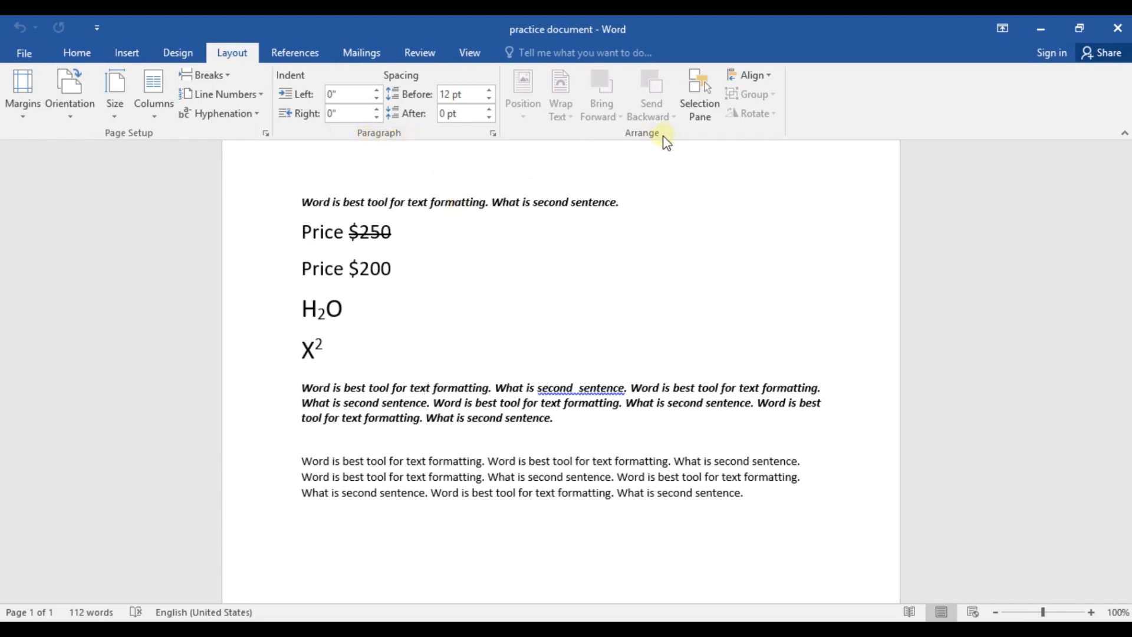
{"action": "left_click", "coordinate": [446, 202]}
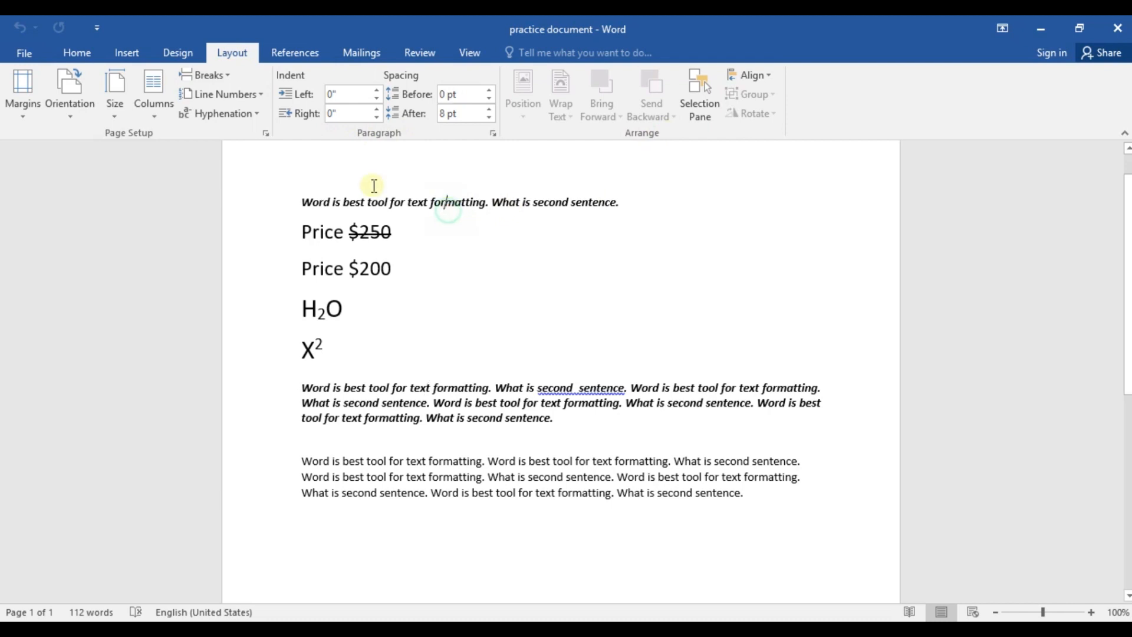
{"action": "left_click", "coordinate": [77, 53]}
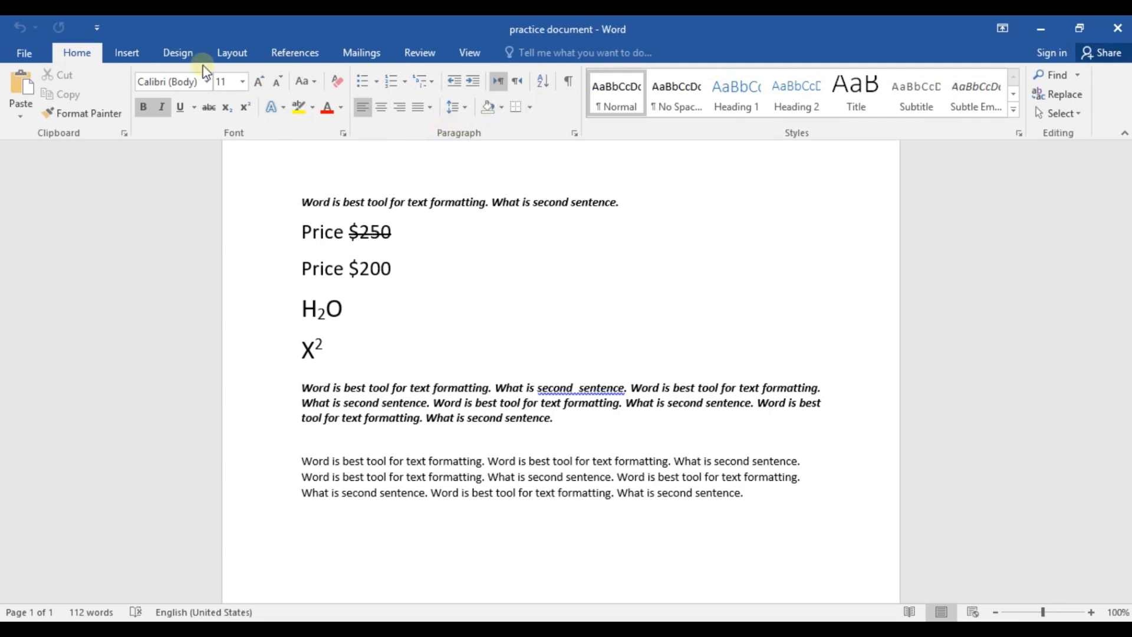
{"action": "left_click", "coordinate": [232, 52]}
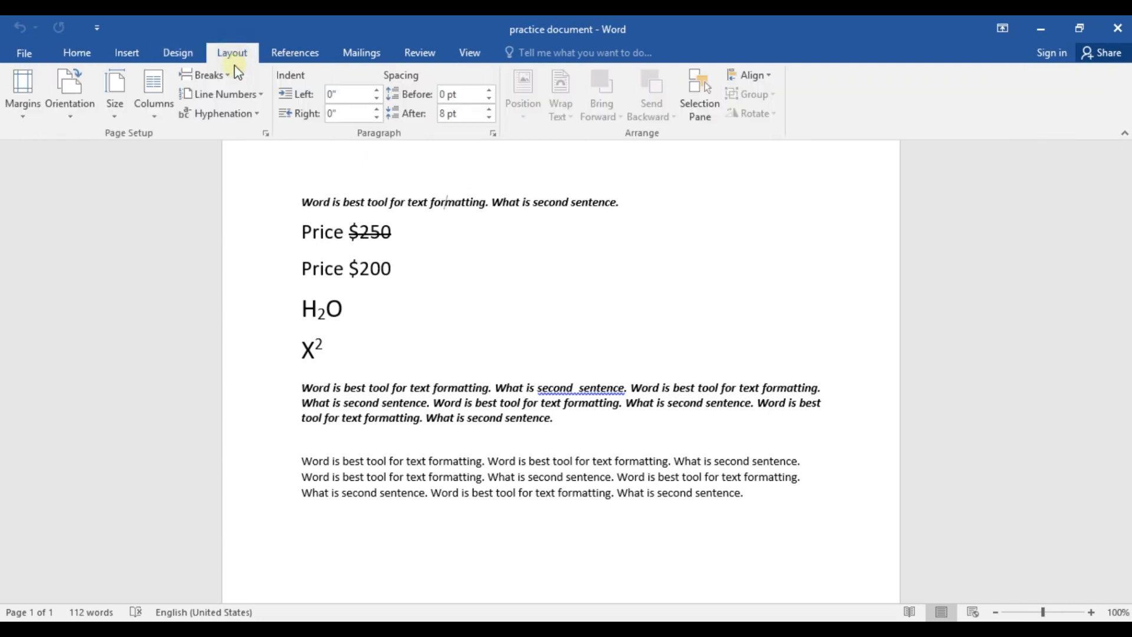
{"action": "left_click", "coordinate": [77, 52]}
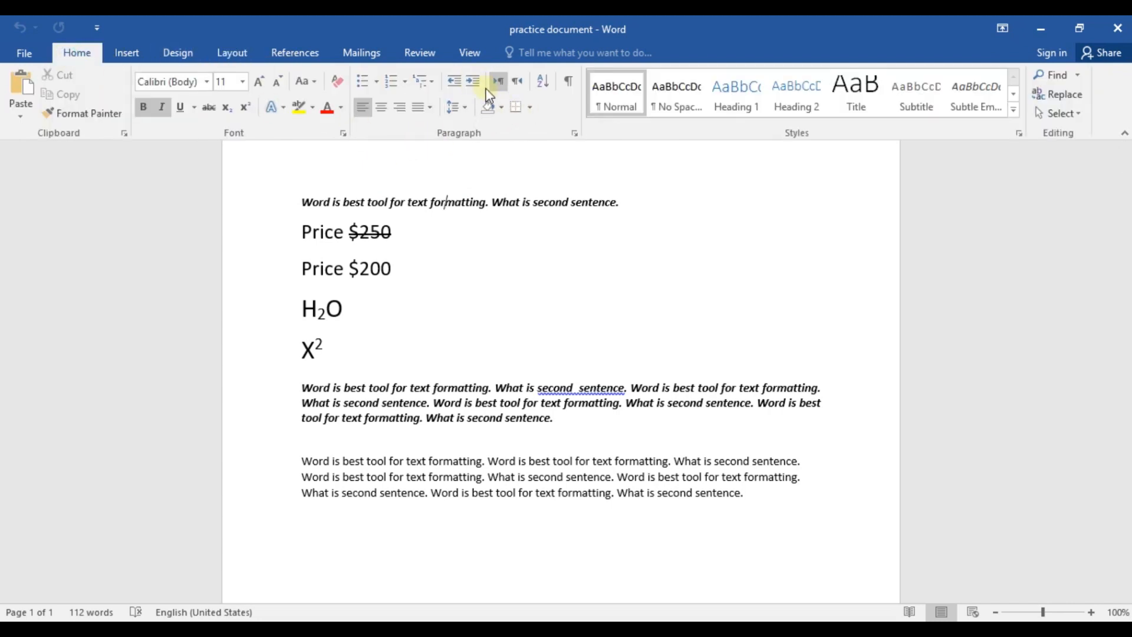
{"action": "left_click", "coordinate": [233, 52]}
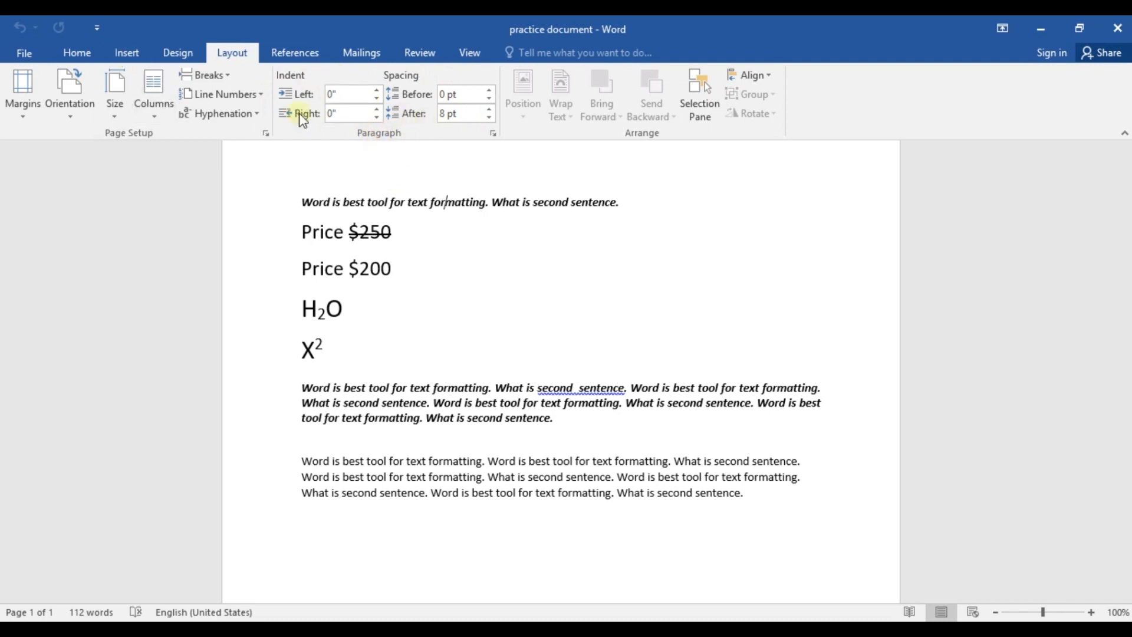
{"action": "left_click", "coordinate": [397, 339]}
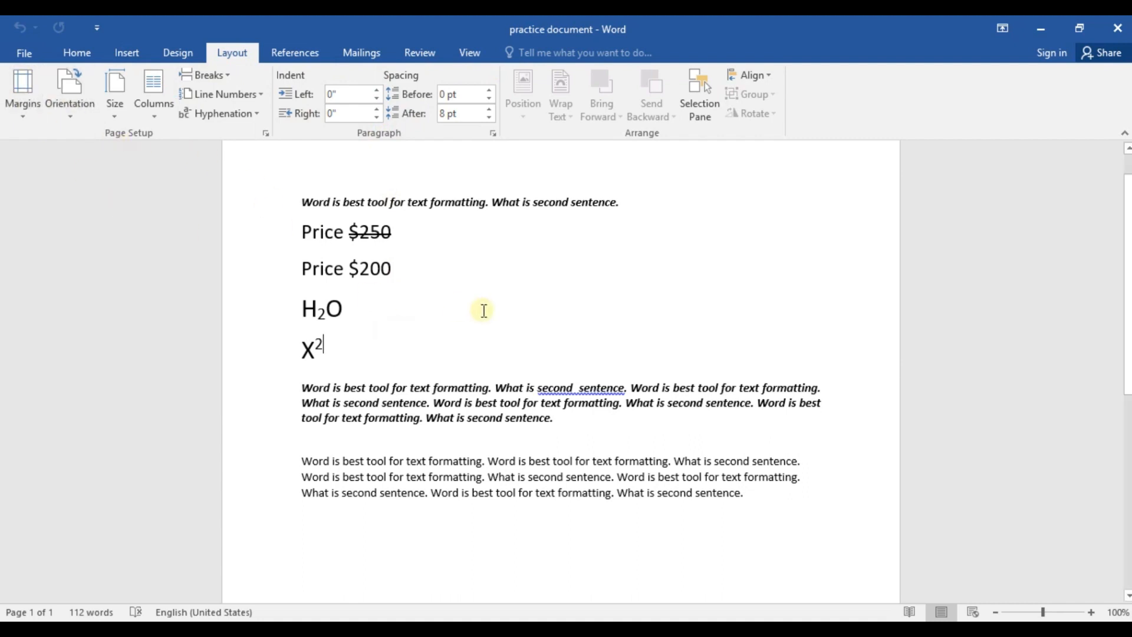
{"action": "scroll", "coordinate": [490, 306], "scroll_direction": "up", "scroll_amount": 1}
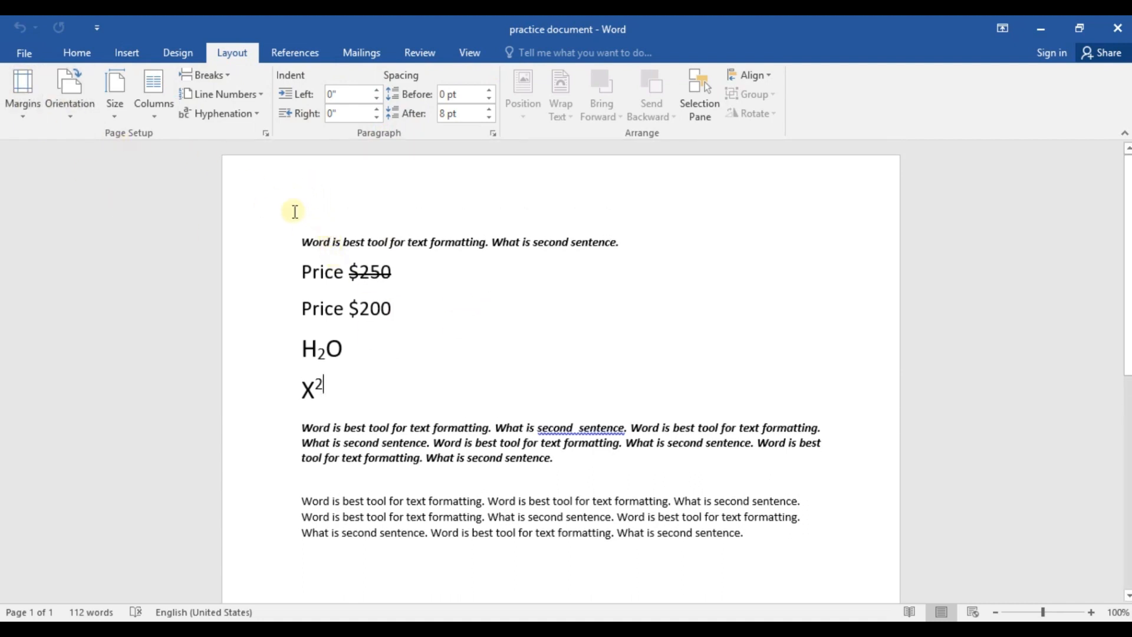
Copy the final plain-text paragraph beginning "Word is best tool for text formatting."
{"action": "left_click_drag", "start_coordinate": [304, 243], "coordinate": [741, 542]}
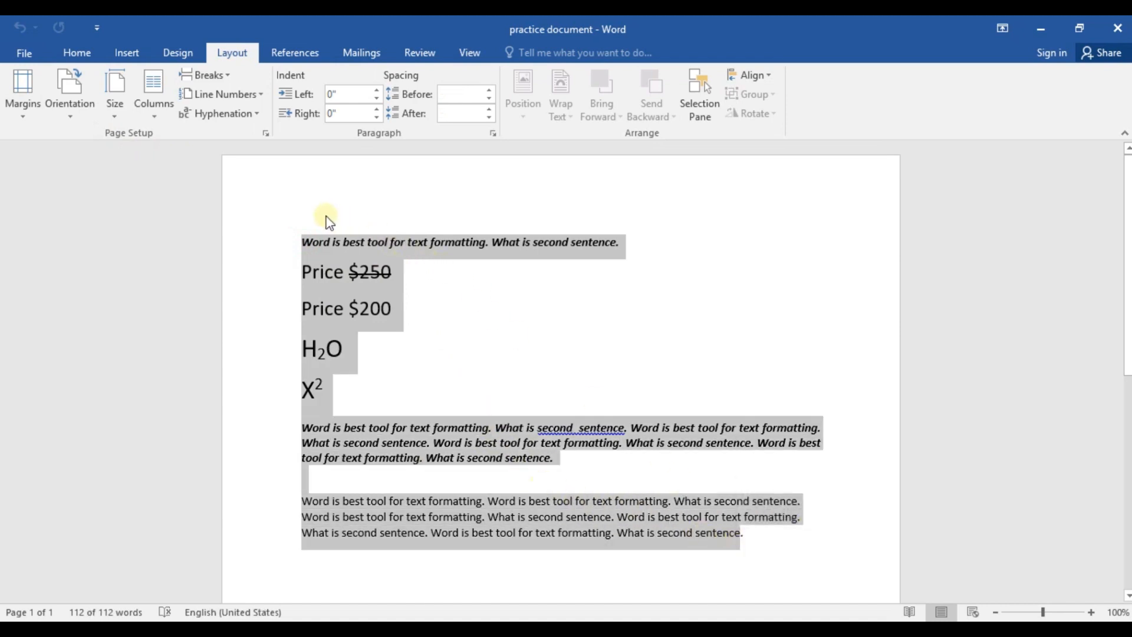
{"action": "left_click", "coordinate": [278, 243]}
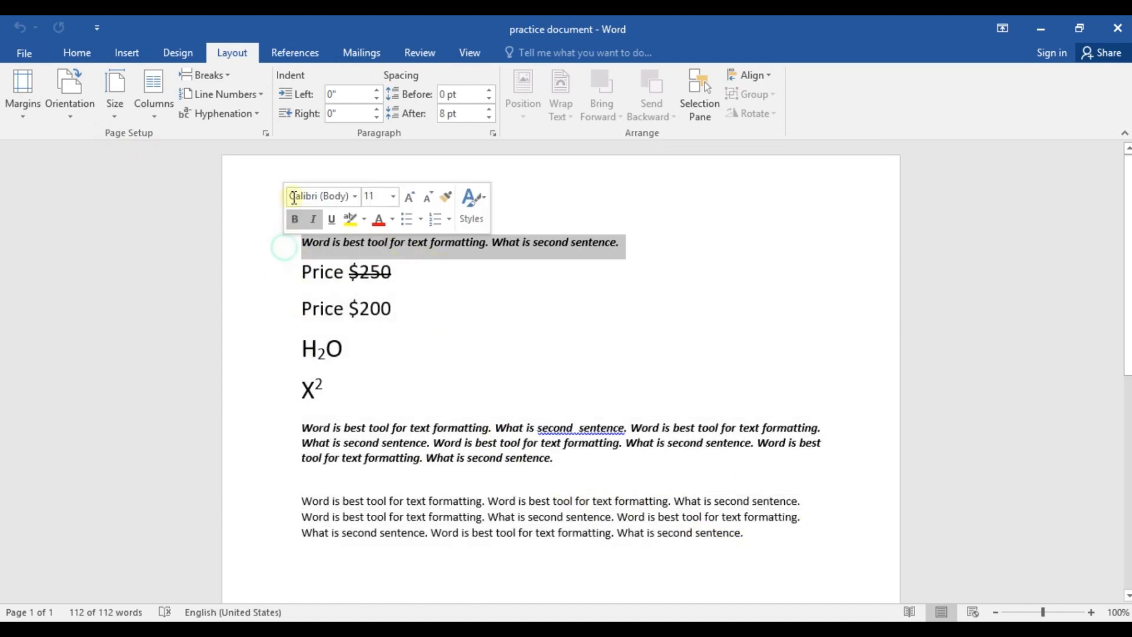
{"action": "left_click", "coordinate": [836, 265]}
{"action": "scroll", "coordinate": [541, 303], "scroll_direction": "down", "scroll_amount": 3}
{"action": "left_click_drag", "start_coordinate": [301, 299], "coordinate": [783, 340]}
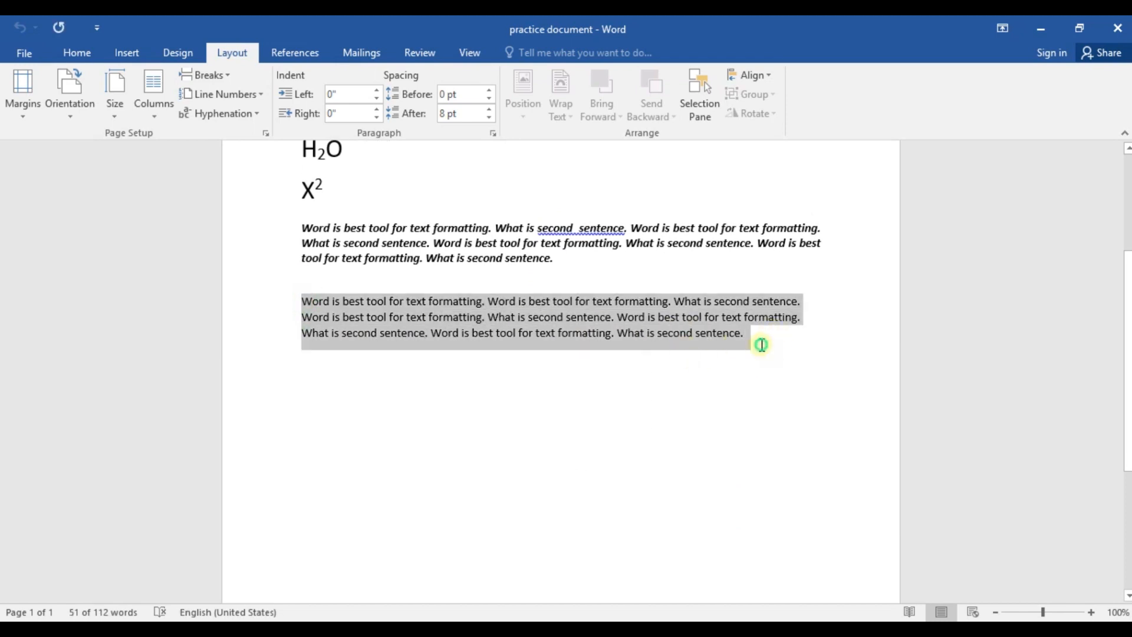
Start a new paragraph after the last paragraph and paste the copied paragraph five times
{"action": "left_click", "coordinate": [761, 345]}
{"action": "key", "text": "Return"}
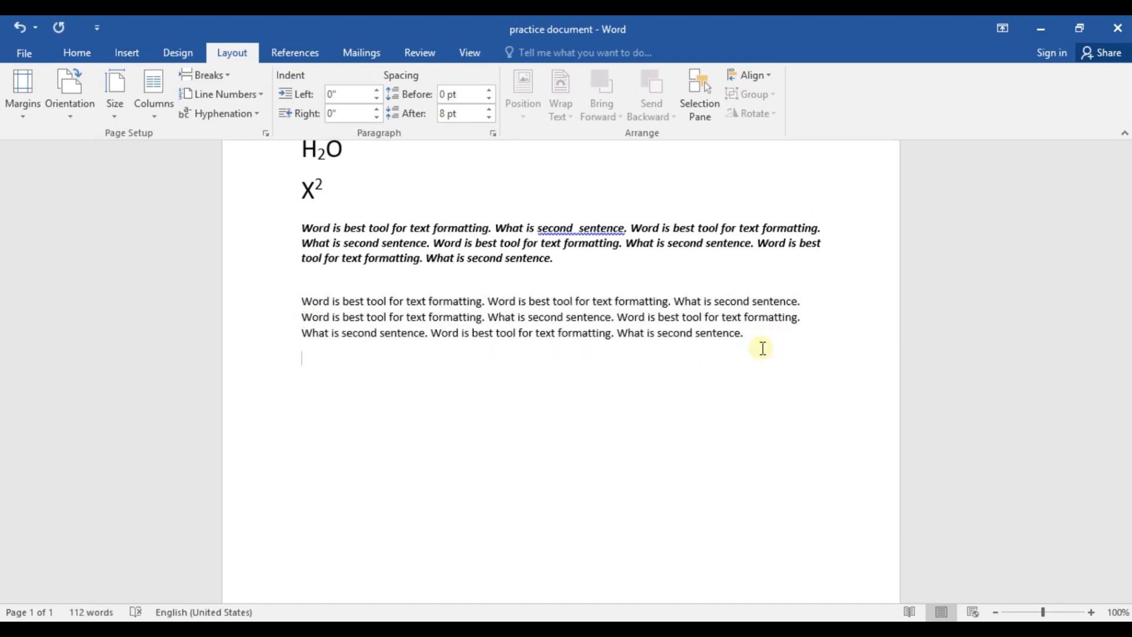
{"action": "key", "text": "ctrl+v"}
{"action": "key", "text": "ctrl+v"}
{"action": "key", "text": "ctrl+v"}
{"action": "key", "text": "ctrl+v"}
{"action": "key", "text": "ctrl+v"}
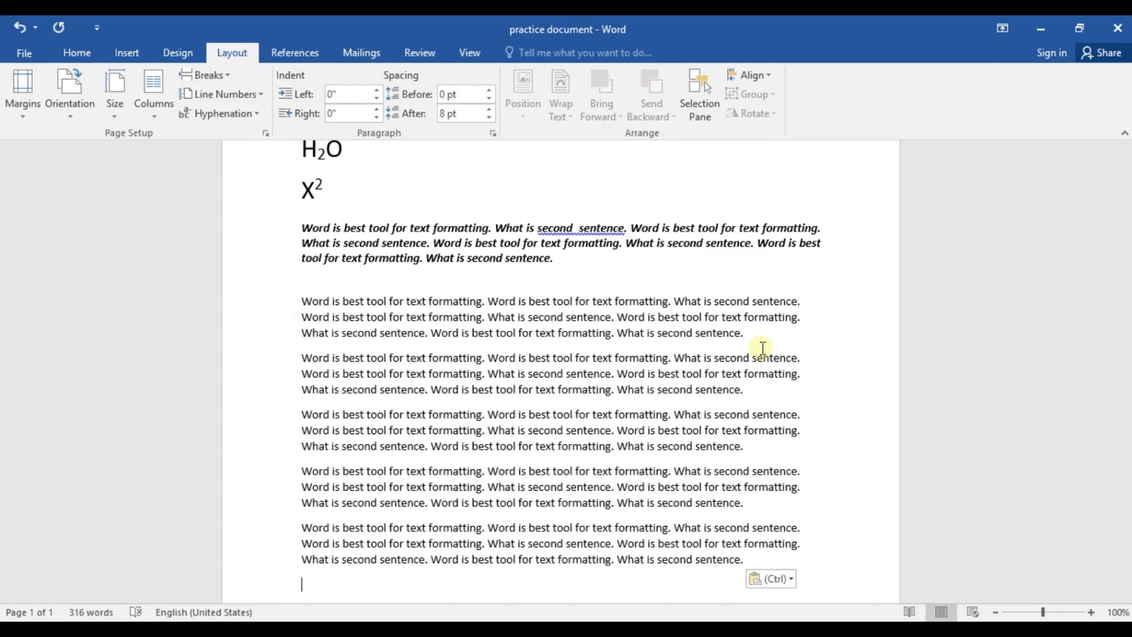
{"action": "key", "text": "ctrl+v"}
{"action": "key", "text": "ctrl+v"}
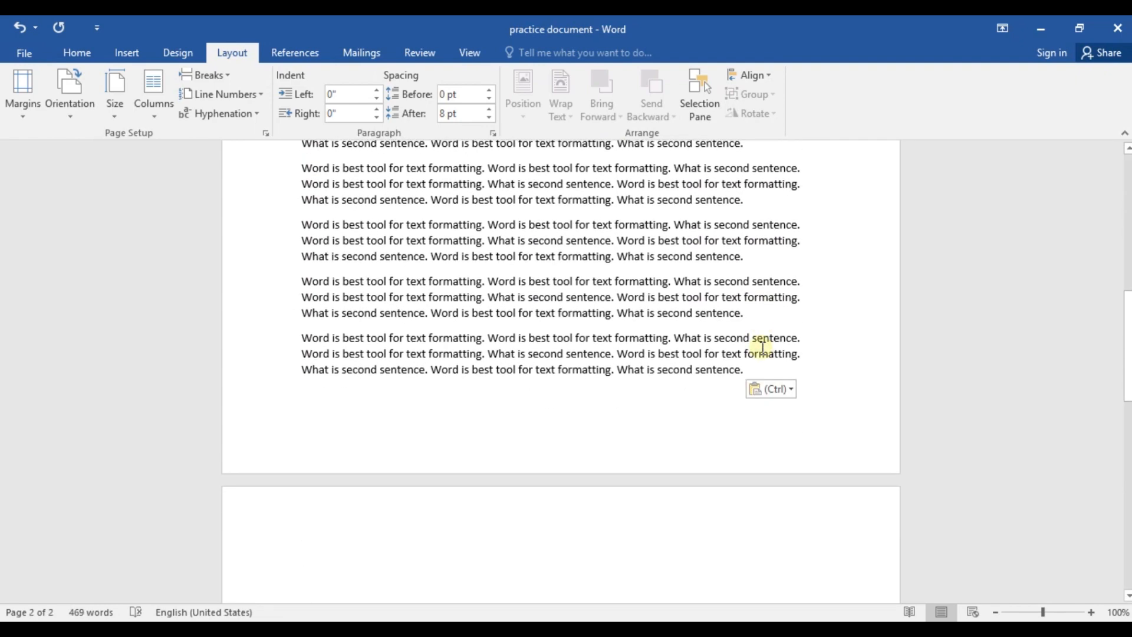
Remove the empty trailing paragraph after the pasted text so the document fits on one page
{"action": "key", "text": "Escape"}
{"action": "key", "text": "BackSpace"}
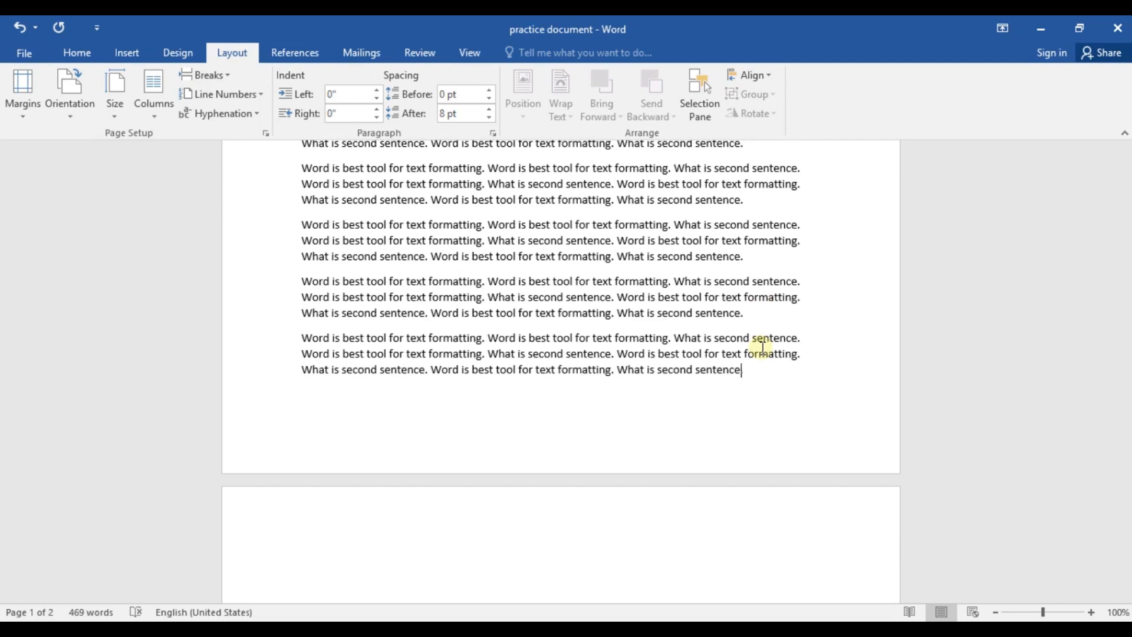
{"action": "key", "text": "Return"}
{"action": "key", "text": "BackSpace"}
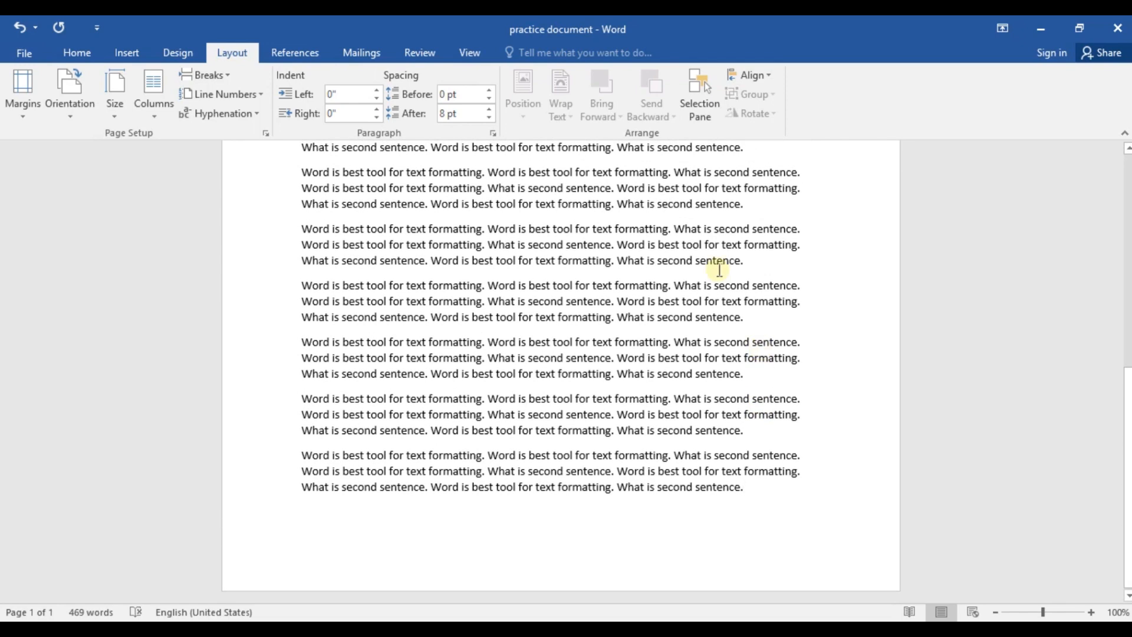
Review the document from top to bottom, placing the cursor in the price line and paragraphs
{"action": "scroll", "coordinate": [719, 269], "scroll_direction": "up", "scroll_amount": 5}
{"action": "scroll", "coordinate": [408, 234], "scroll_direction": "up", "scroll_amount": 3}
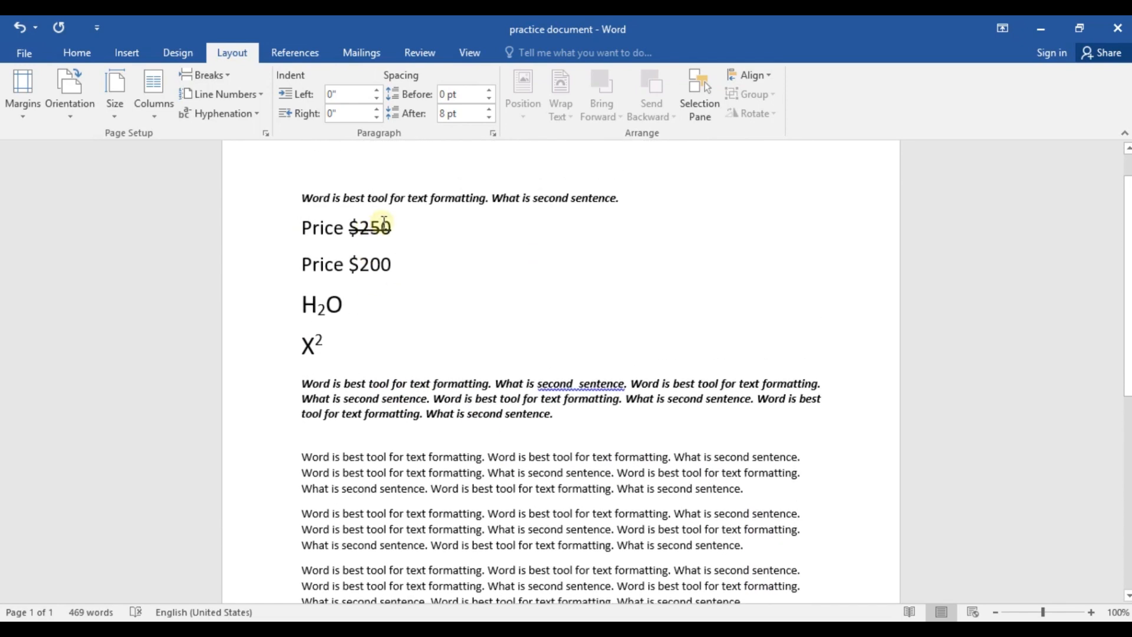
{"action": "scroll", "coordinate": [558, 384], "scroll_direction": "down", "scroll_amount": 5}
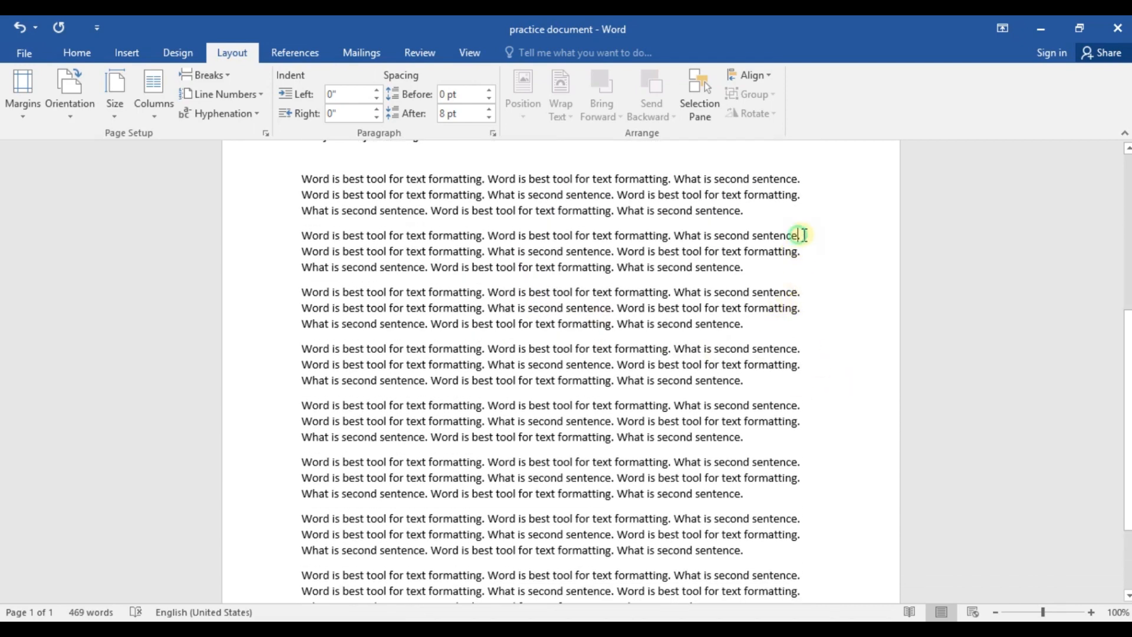
{"action": "left_click", "coordinate": [798, 198]}
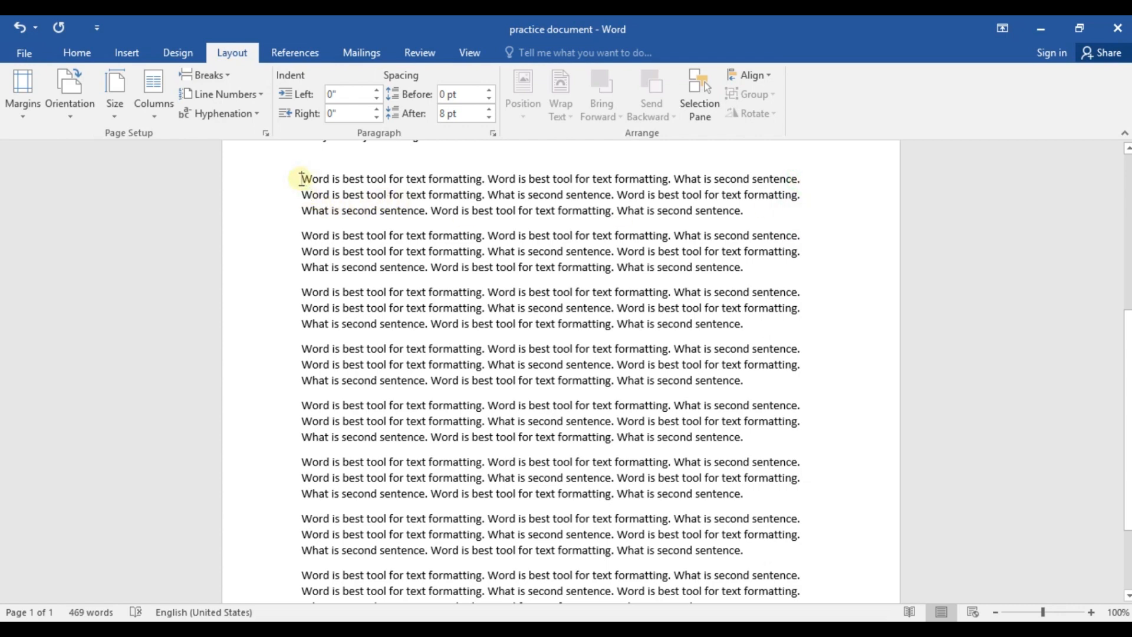
{"action": "scroll", "coordinate": [776, 313], "scroll_direction": "up", "scroll_amount": 5}
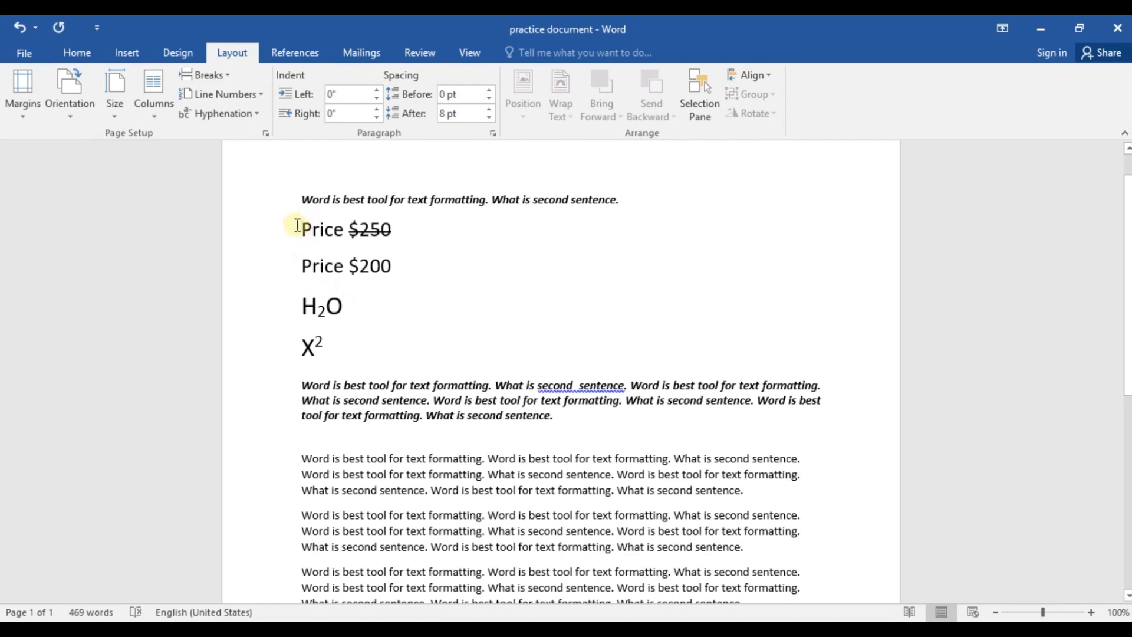
{"action": "left_click", "coordinate": [279, 232]}
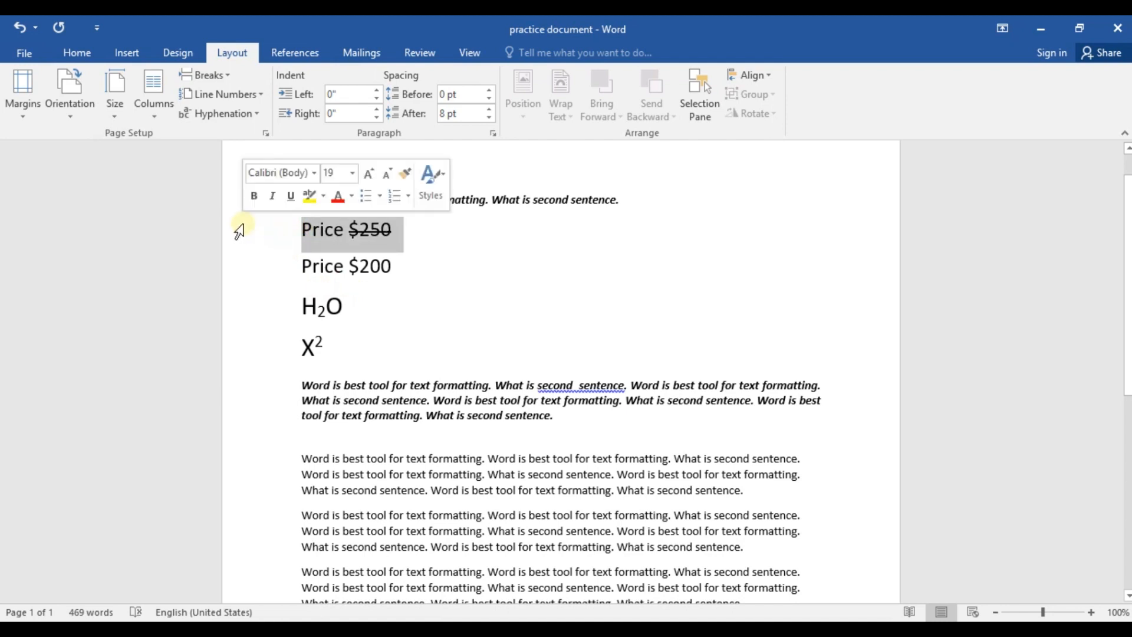
{"action": "left_click", "coordinate": [296, 230]}
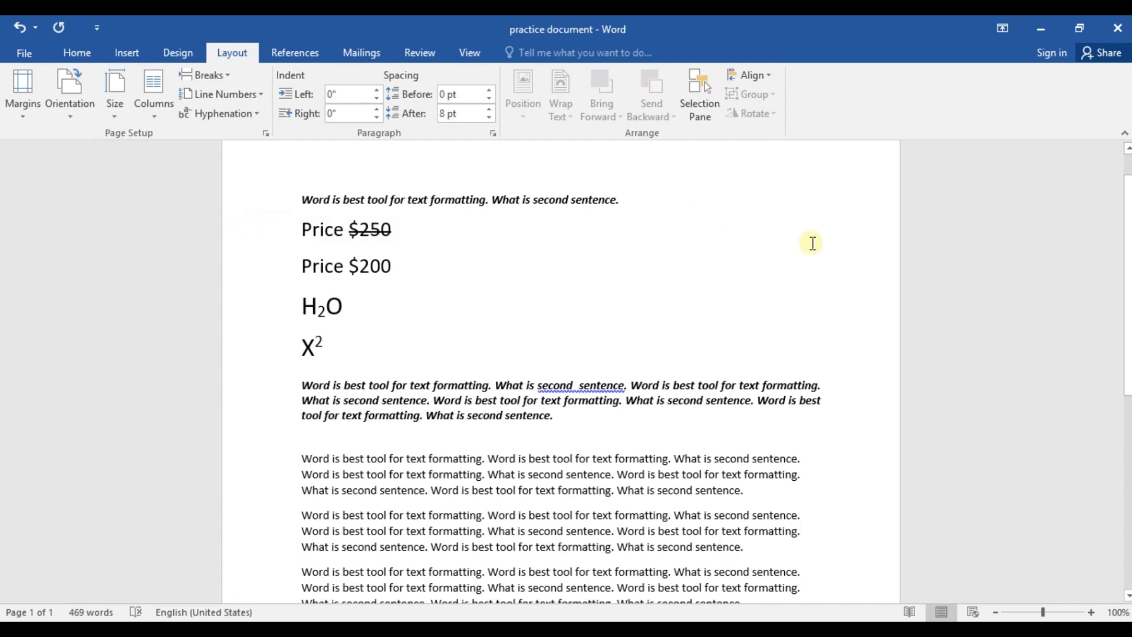
{"action": "left_click", "coordinate": [831, 383]}
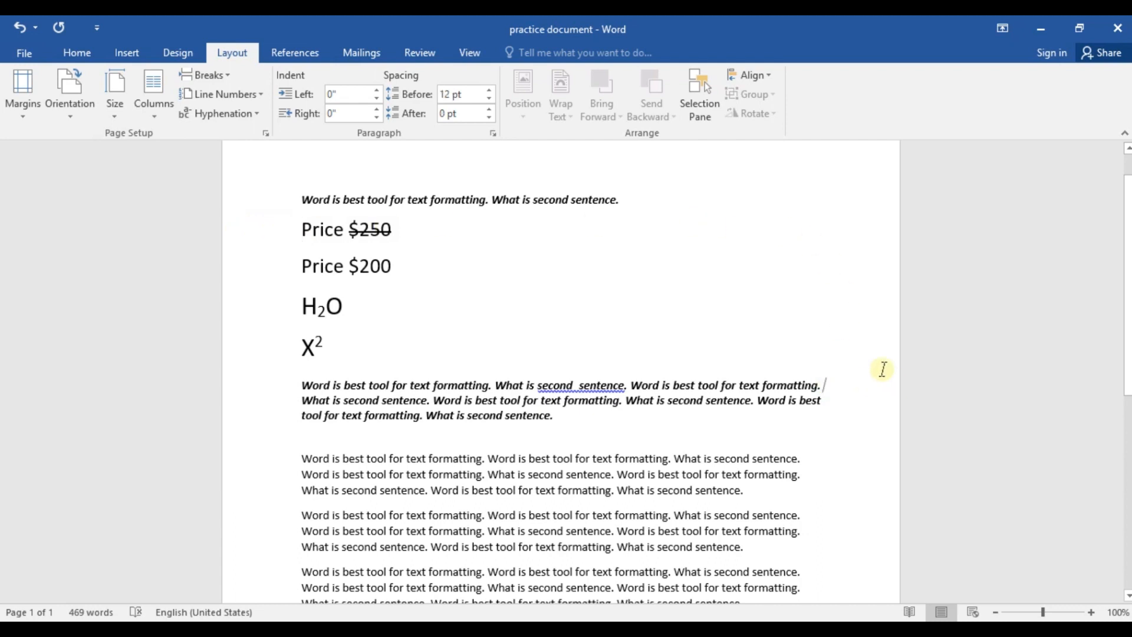
{"action": "scroll", "coordinate": [626, 200], "scroll_direction": "up", "scroll_amount": 1}
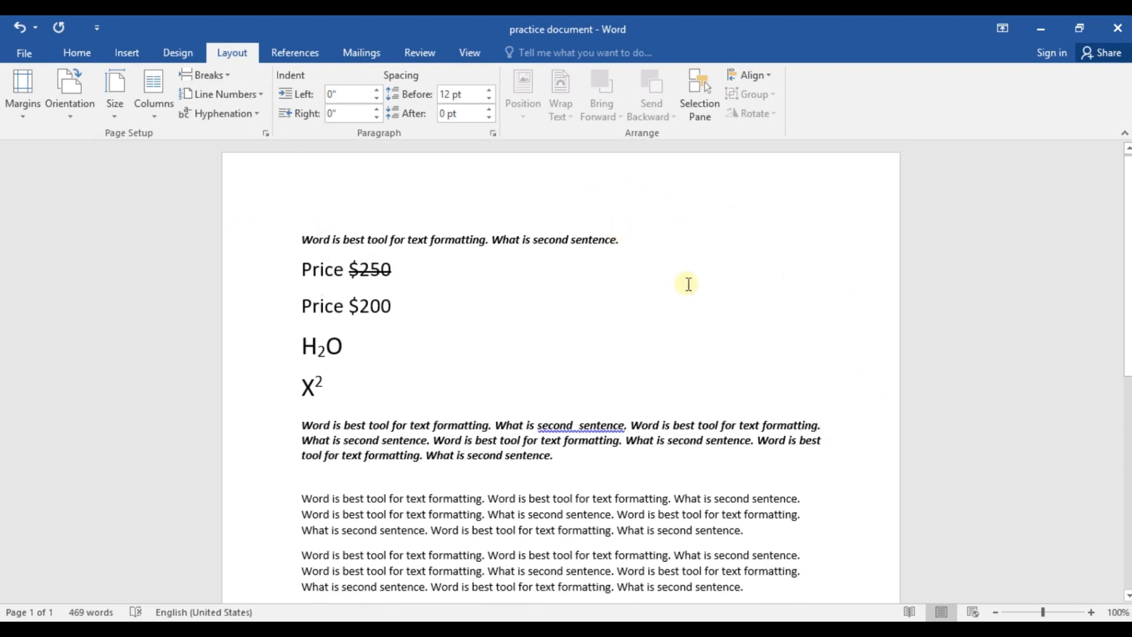
{"action": "key", "text": "ctrl+shift+1"}
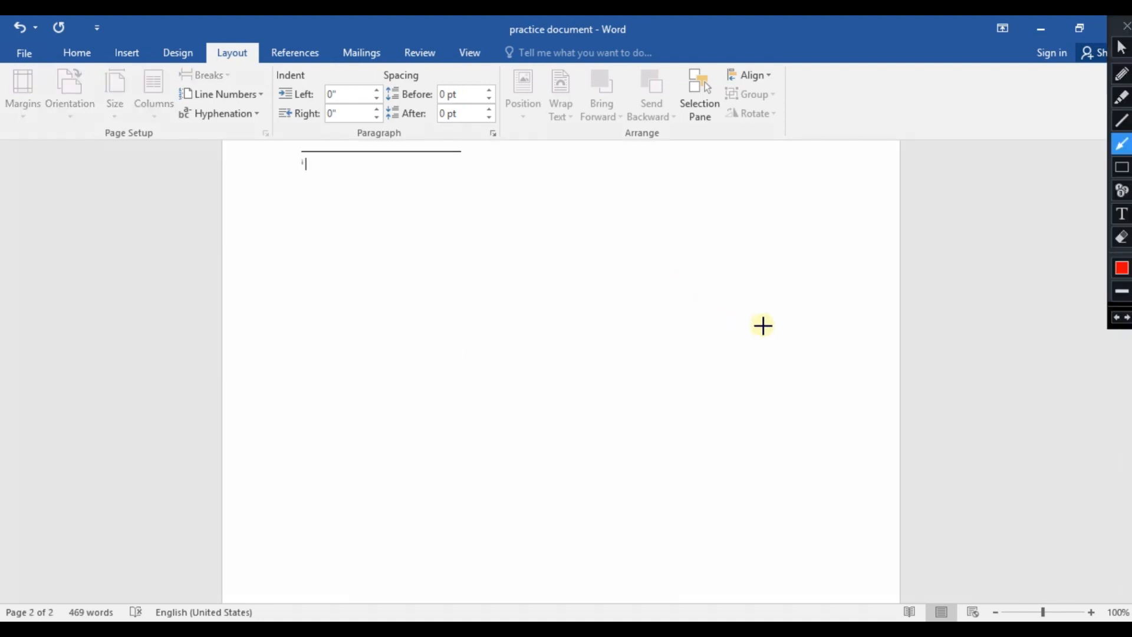
{"action": "mouse_move", "coordinate": [352, 190]}
{"action": "left_mouse_down"}
{"action": "mouse_move", "coordinate": [496, 424]}
{"action": "mouse_move", "coordinate": [546, 430]}
{"action": "left_mouse_up"}
{"action": "left_click", "coordinate": [1123, 167]}
{"action": "mouse_move", "coordinate": [349, 208]}
{"action": "left_mouse_down"}
{"action": "mouse_move", "coordinate": [546, 455]}
{"action": "mouse_move", "coordinate": [705, 531]}
{"action": "mouse_move", "coordinate": [734, 583]}
{"action": "mouse_move", "coordinate": [748, 578]}
{"action": "mouse_move", "coordinate": [744, 560]}
{"action": "left_mouse_up"}
{"action": "left_click", "coordinate": [1122, 120]}
{"action": "left_click_drag", "start_coordinate": [414, 239], "coordinate": [516, 236]}
{"action": "left_click_drag", "start_coordinate": [431, 262], "coordinate": [650, 272]}
{"action": "left_click_drag", "start_coordinate": [345, 348], "coordinate": [618, 326]}
{"action": "left_click_drag", "start_coordinate": [430, 392], "coordinate": [648, 382]}
{"action": "left_click_drag", "start_coordinate": [480, 446], "coordinate": [678, 436]}
{"action": "left_click_drag", "start_coordinate": [374, 524], "coordinate": [725, 513]}
{"action": "left_click_drag", "start_coordinate": [220, 206], "coordinate": [223, 577]}
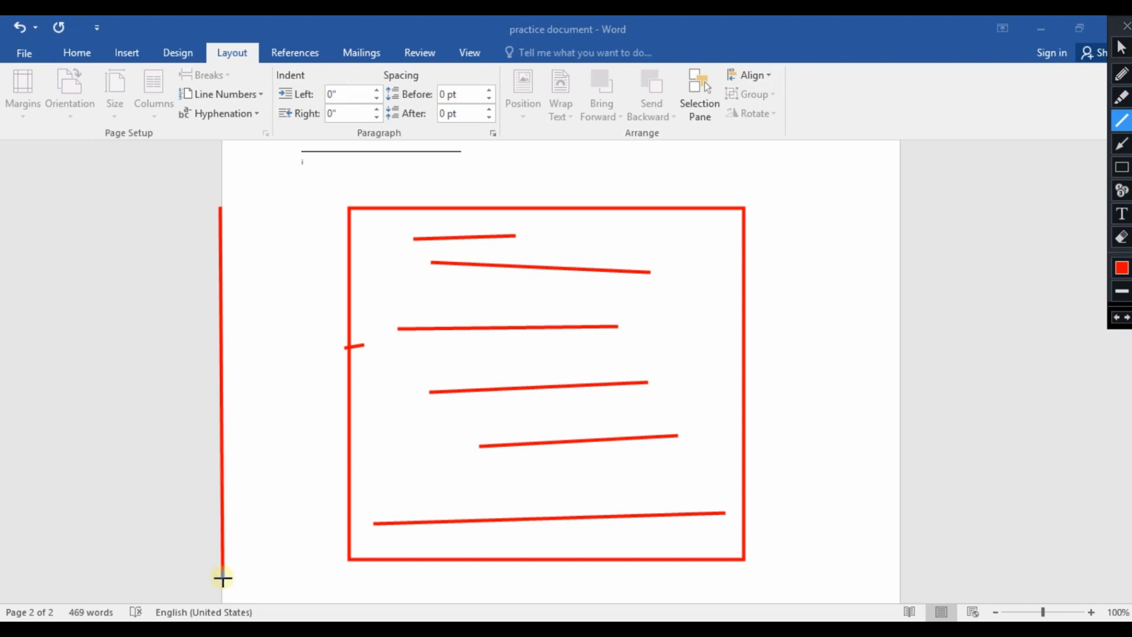
{"action": "mouse_move", "coordinate": [899, 198]}
{"action": "left_mouse_down"}
{"action": "mouse_move", "coordinate": [890, 412]}
{"action": "mouse_move", "coordinate": [899, 573]}
{"action": "left_mouse_up"}
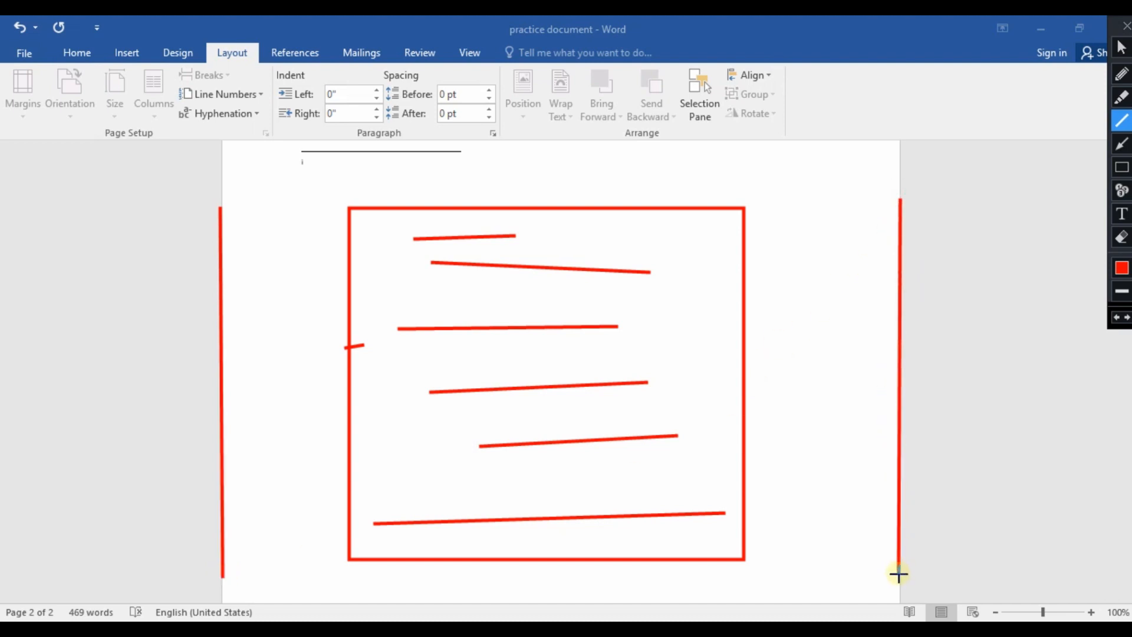
{"action": "key", "text": "a"}
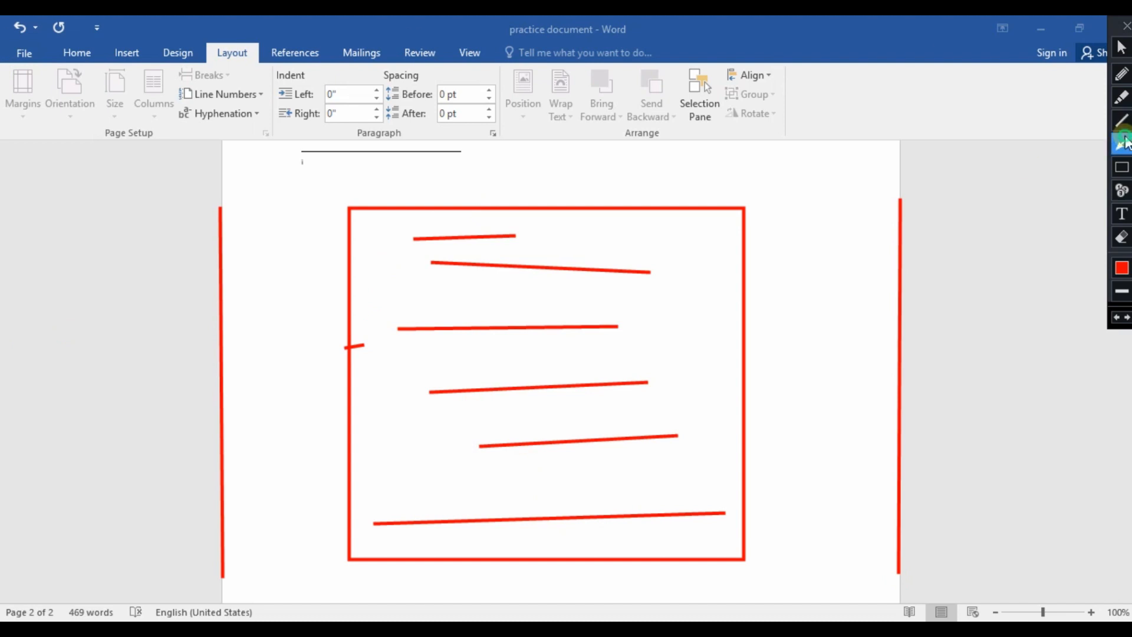
{"action": "left_click_drag", "start_coordinate": [899, 326], "coordinate": [741, 336]}
{"action": "left_click_drag", "start_coordinate": [747, 290], "coordinate": [903, 275]}
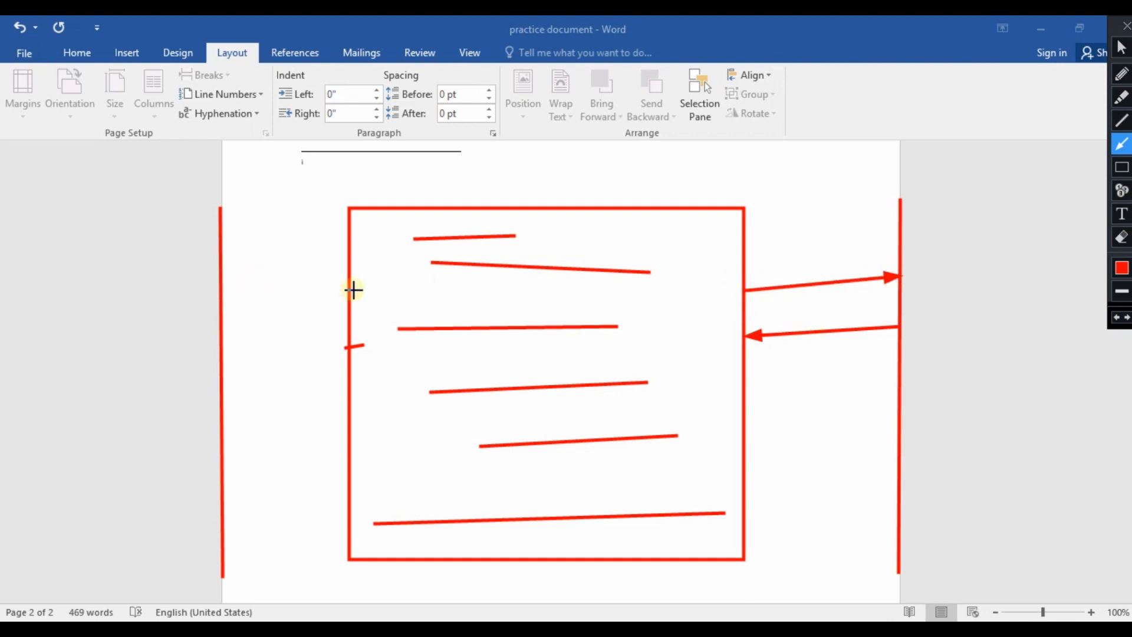
{"action": "left_click_drag", "start_coordinate": [346, 288], "coordinate": [223, 288]}
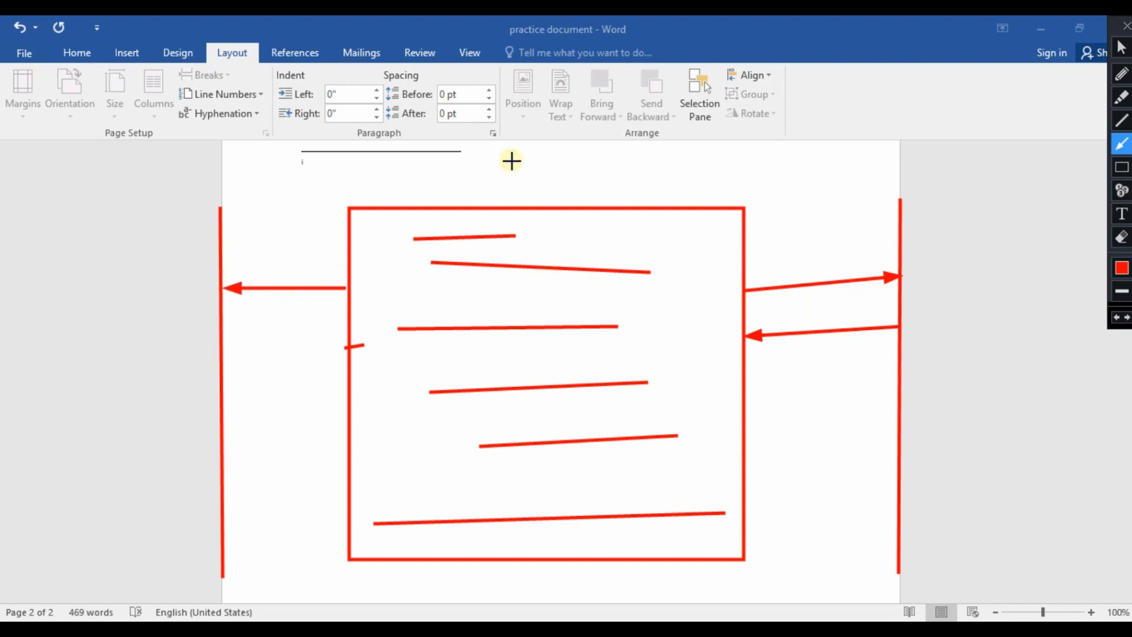
{"action": "left_click_drag", "start_coordinate": [514, 144], "coordinate": [512, 208]}
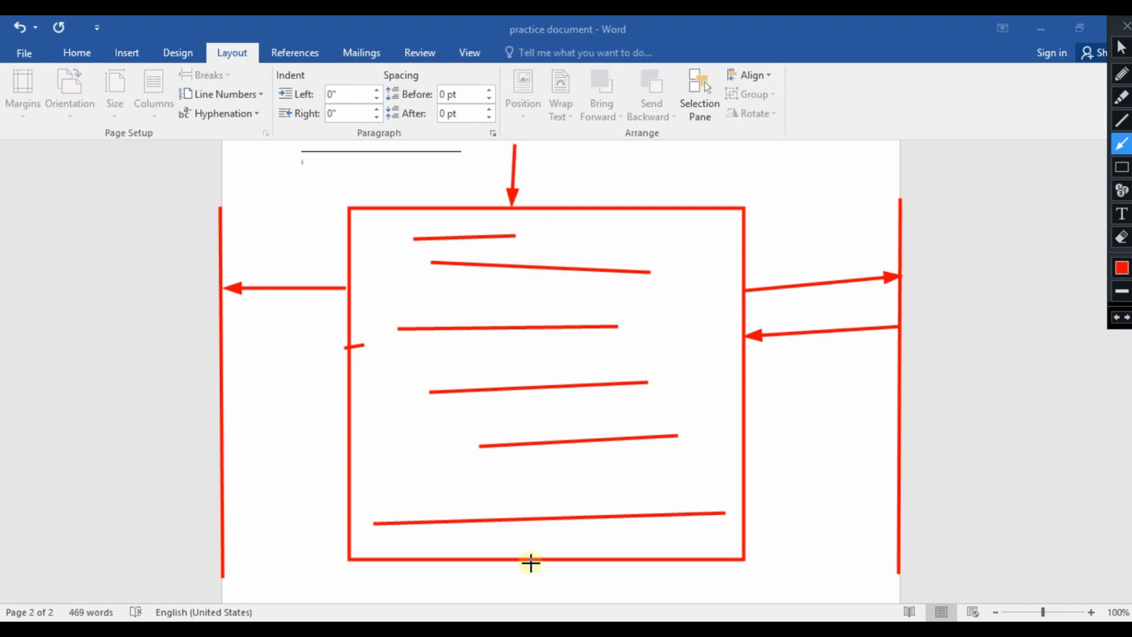
{"action": "left_click_drag", "start_coordinate": [529, 561], "coordinate": [530, 614]}
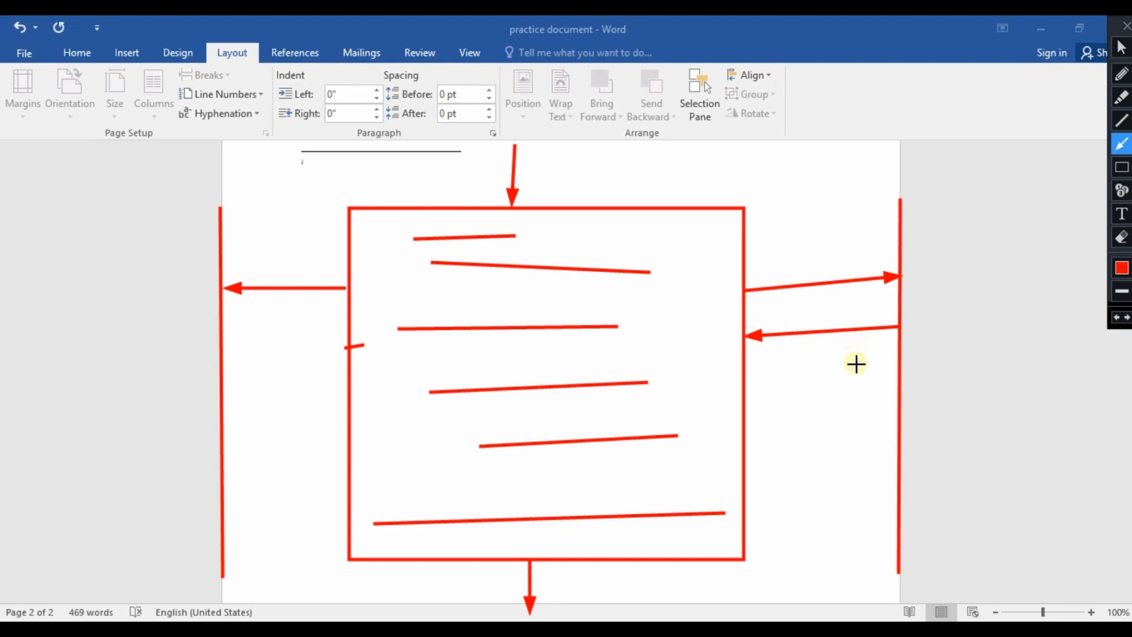
{"action": "key", "text": "Escape"}
{"action": "scroll", "coordinate": [724, 370], "scroll_direction": "up", "scroll_amount": 13}
{"action": "scroll", "coordinate": [497, 293], "scroll_direction": "up", "scroll_amount": 8}
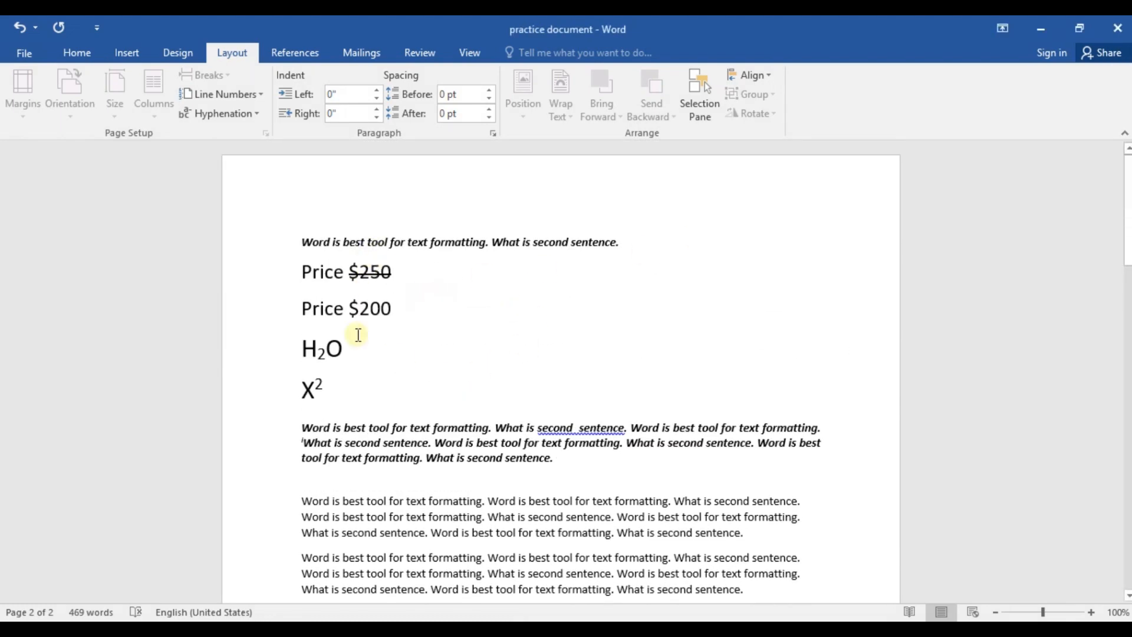
{"action": "left_click", "coordinate": [426, 306]}
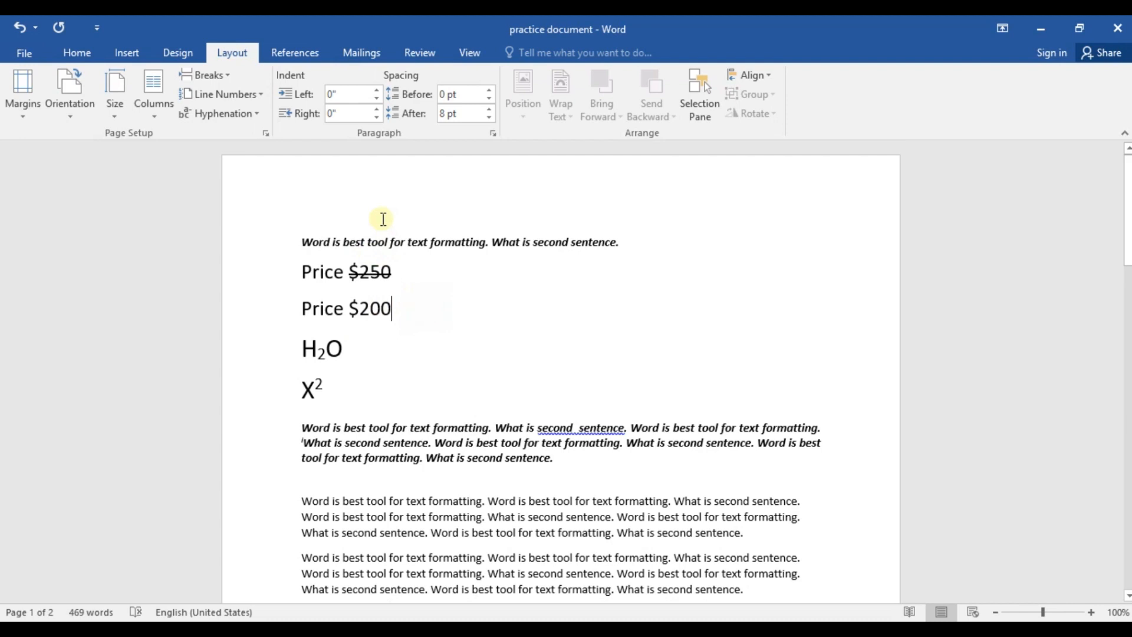
Cycle the page margins through the Mirrored, Normal and Narrow presets
{"action": "left_click", "coordinate": [21, 112]}
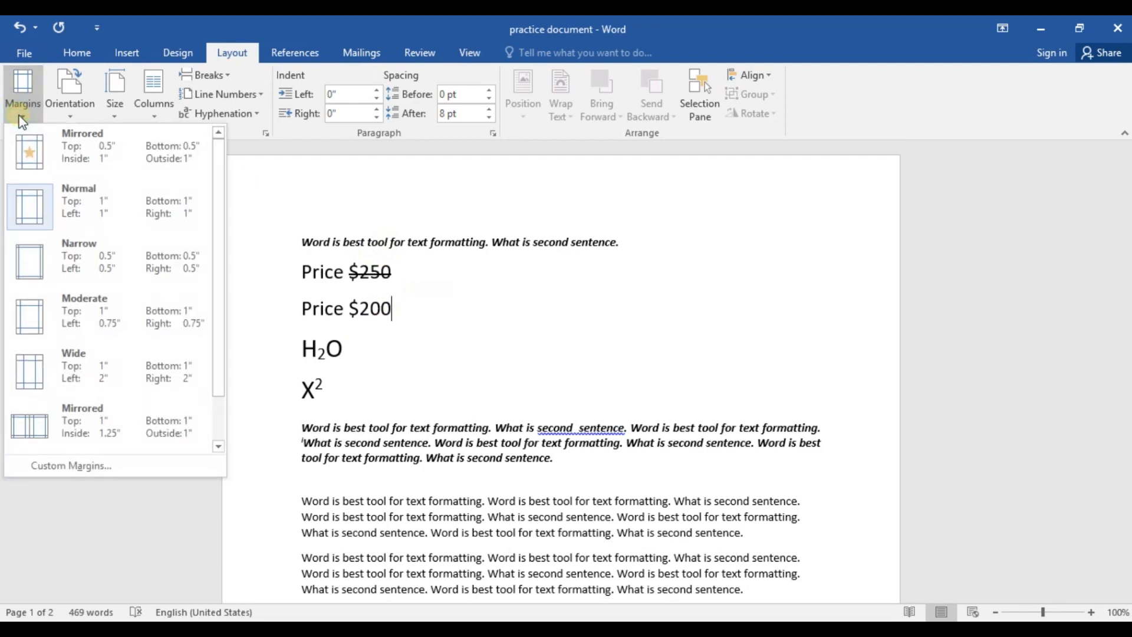
{"action": "left_click", "coordinate": [65, 154]}
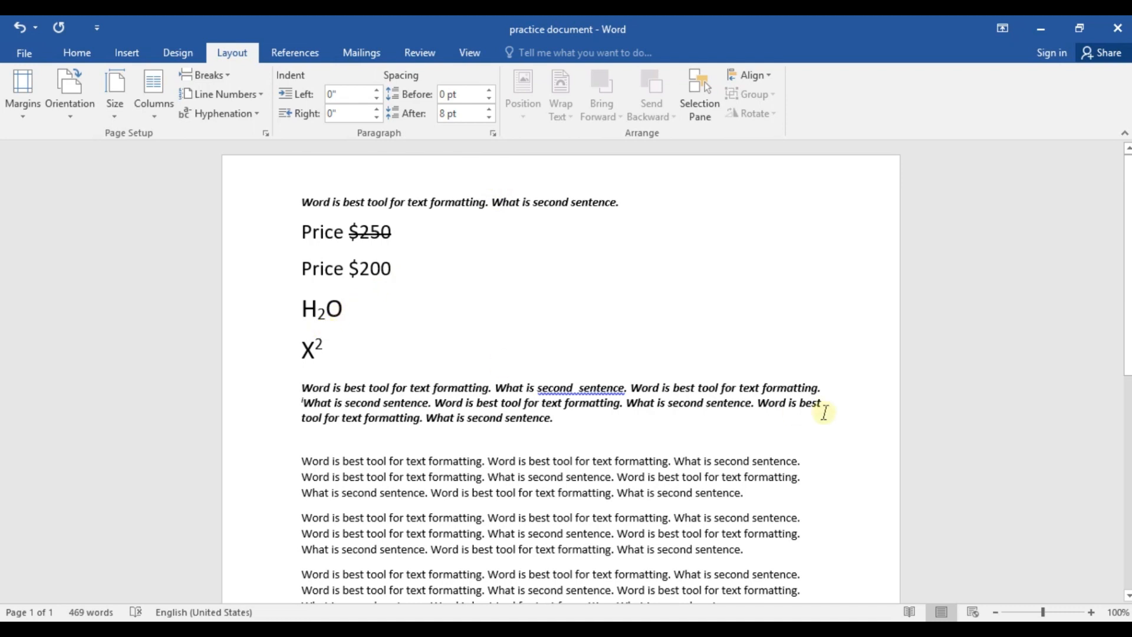
{"action": "left_click", "coordinate": [28, 110]}
{"action": "left_click", "coordinate": [66, 205]}
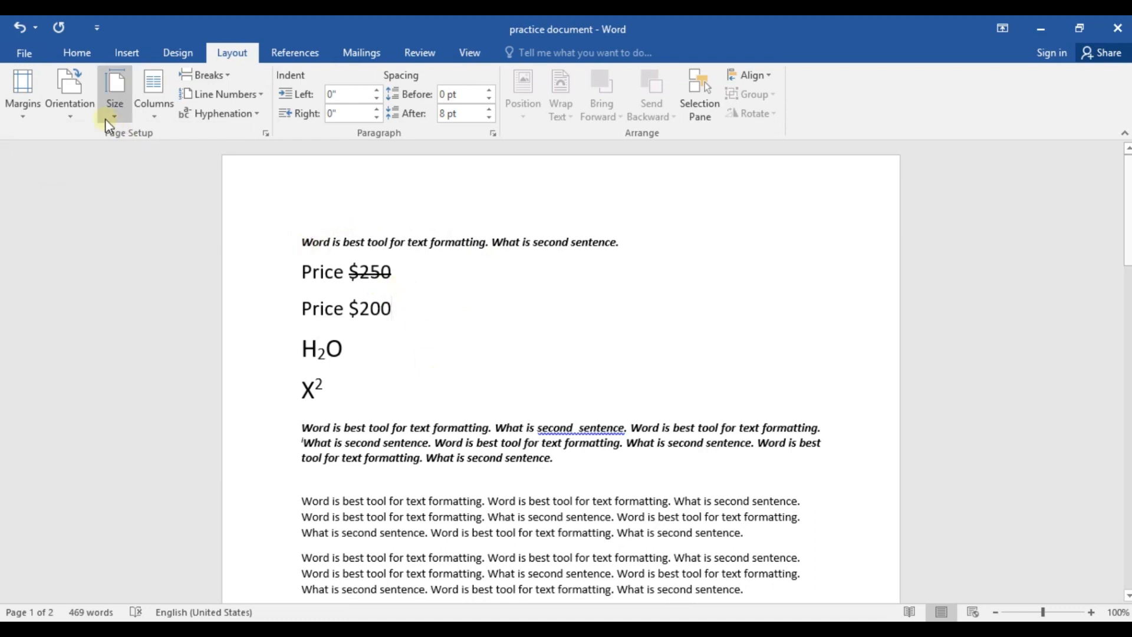
{"action": "left_click", "coordinate": [29, 117]}
{"action": "left_click", "coordinate": [84, 257]}
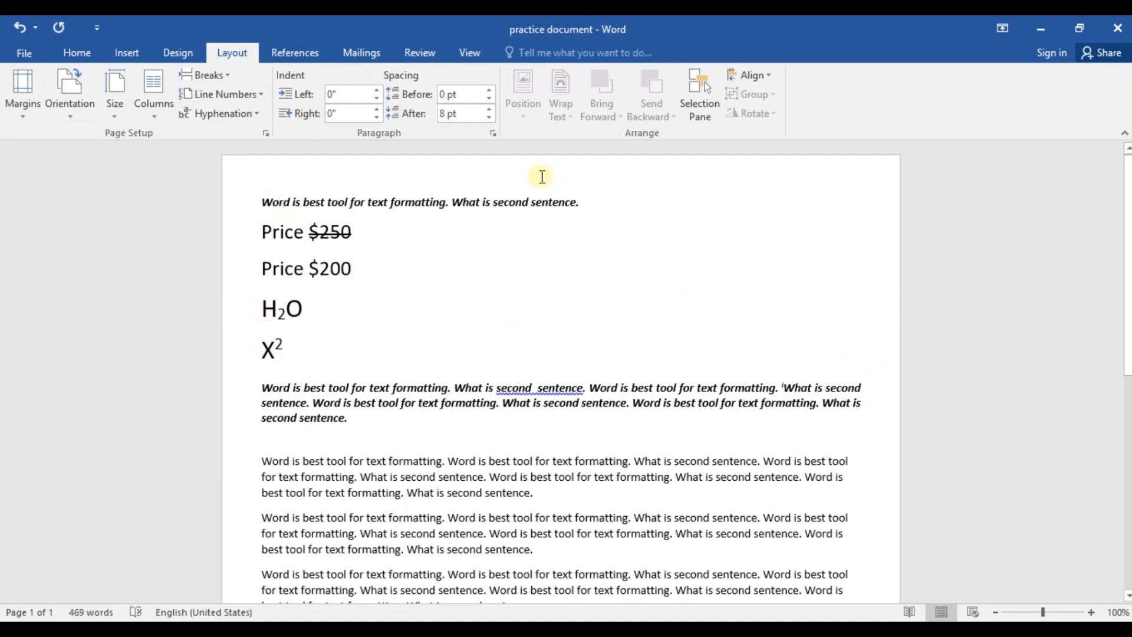
Scroll through the document and select its upper paragraphs to examine the narrow-margin layout
{"action": "scroll", "coordinate": [263, 235], "scroll_direction": "down", "scroll_amount": 3}
{"action": "scroll", "coordinate": [523, 299], "scroll_direction": "up", "scroll_amount": 1}
{"action": "scroll", "coordinate": [550, 451], "scroll_direction": "down", "scroll_amount": 4}
{"action": "scroll", "coordinate": [776, 281], "scroll_direction": "up", "scroll_amount": 10}
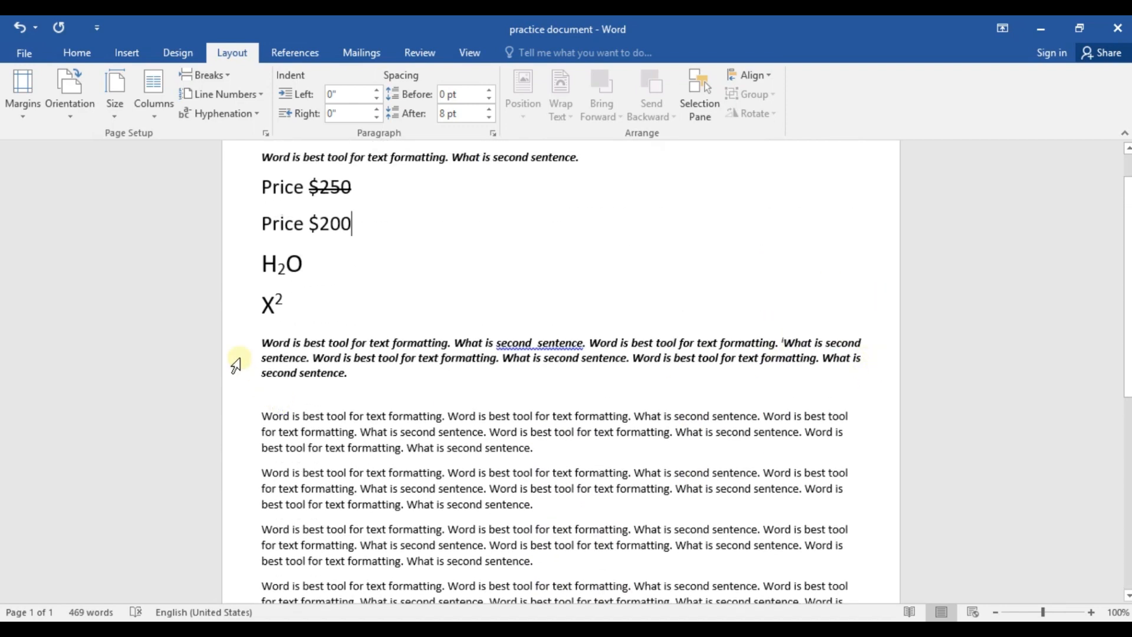
{"action": "scroll", "coordinate": [336, 372], "scroll_direction": "down", "scroll_amount": 6}
{"action": "scroll", "coordinate": [534, 454], "scroll_direction": "up", "scroll_amount": 10}
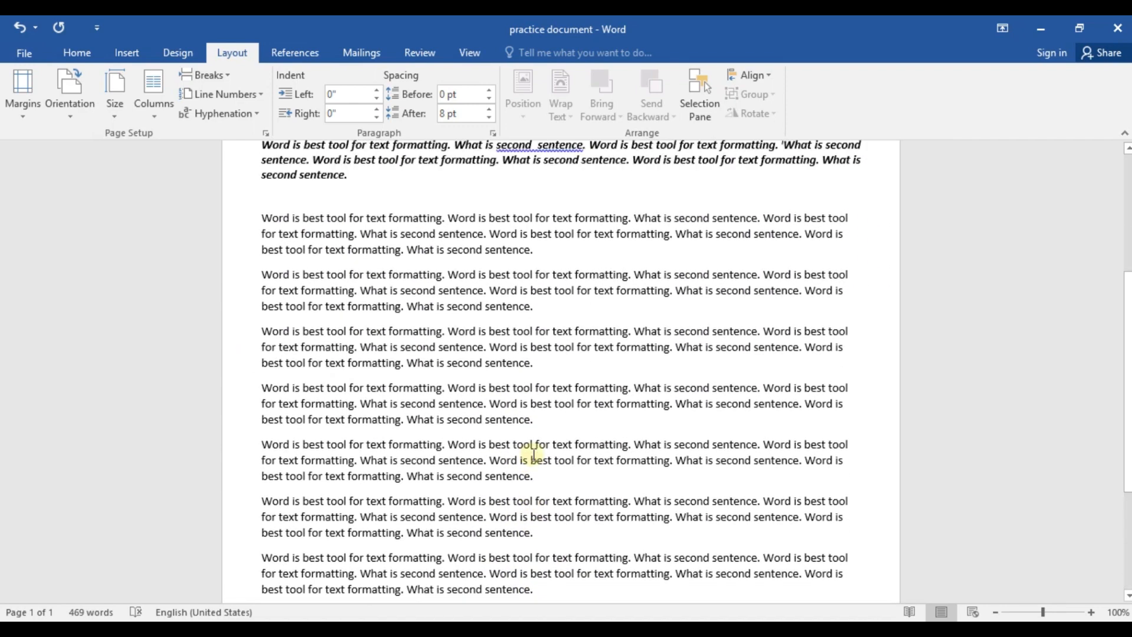
{"action": "left_click", "coordinate": [418, 311]}
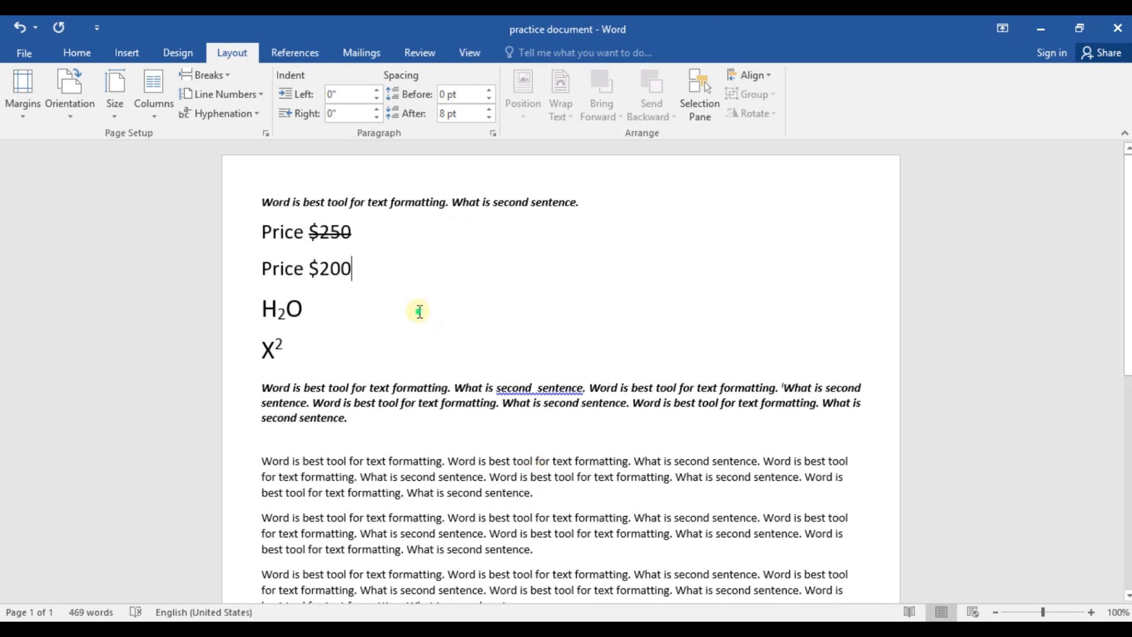
{"action": "left_click", "coordinate": [406, 277]}
{"action": "left_click", "coordinate": [608, 344]}
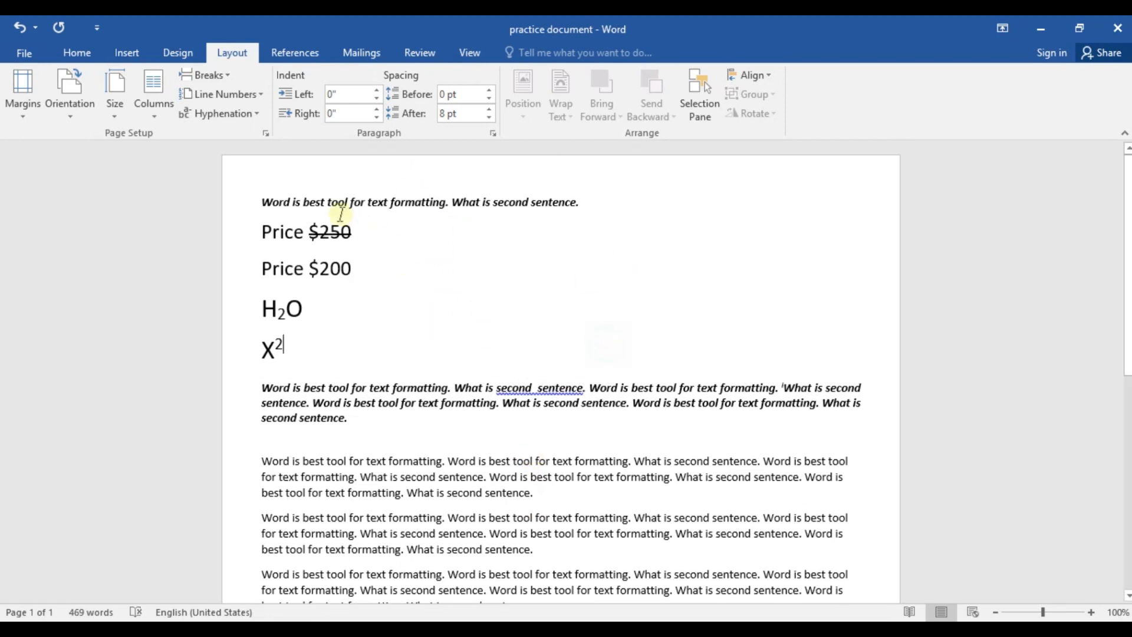
{"action": "left_click_drag", "start_coordinate": [268, 196], "coordinate": [579, 437]}
{"action": "left_click", "coordinate": [486, 298]}
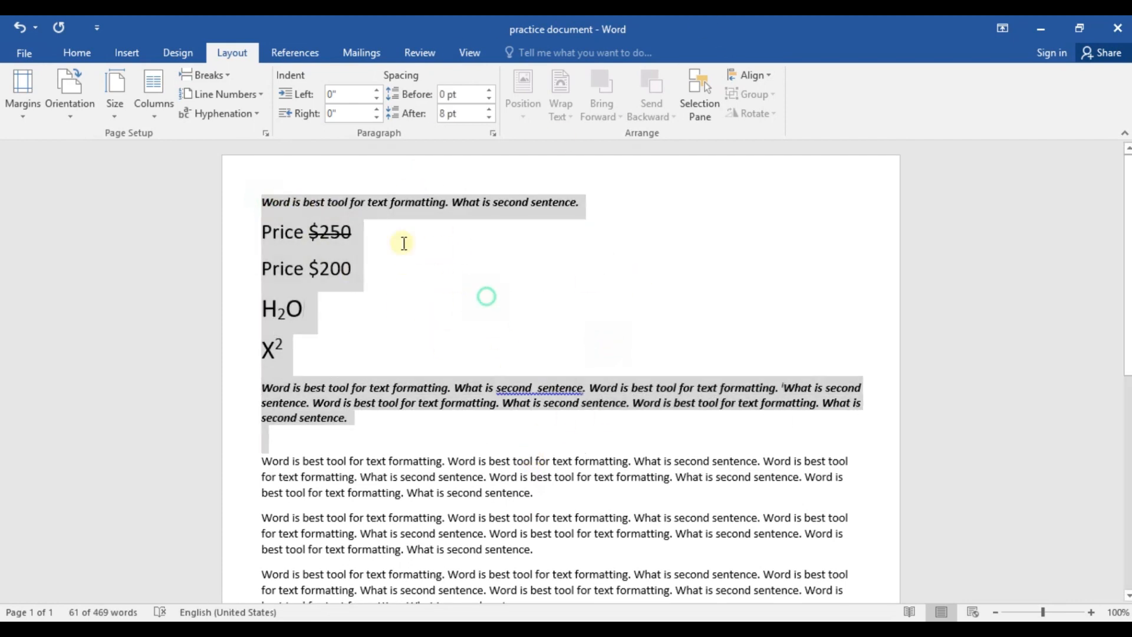
Add a Box page border with a thick double-line style, 3 pt wide, to the whole document
{"action": "left_click", "coordinate": [168, 57]}
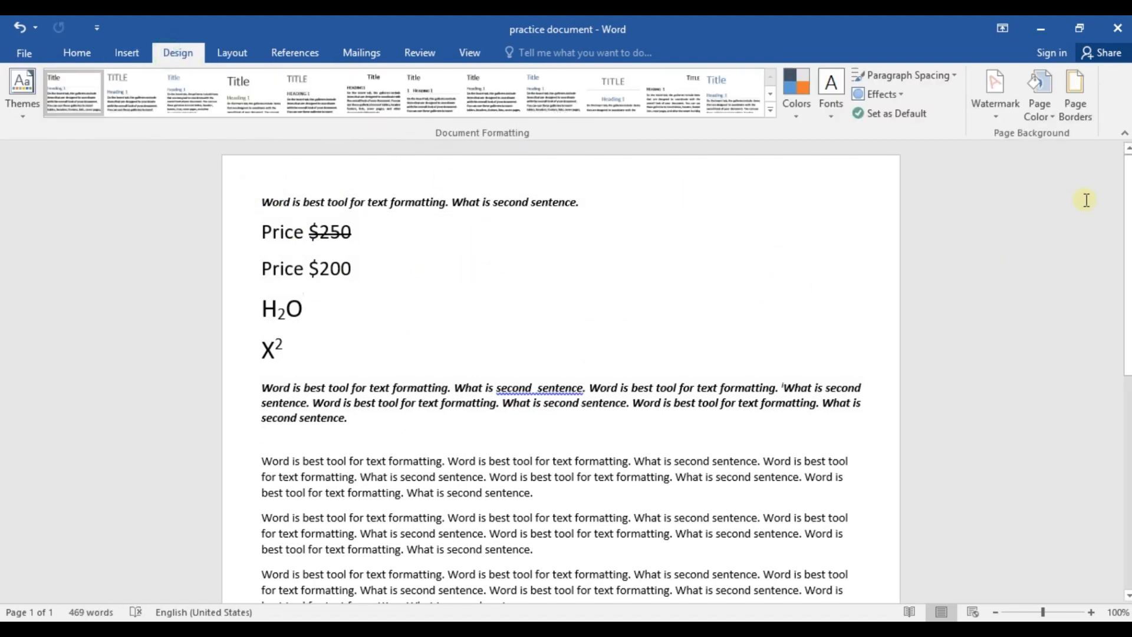
{"action": "left_click", "coordinate": [1075, 94]}
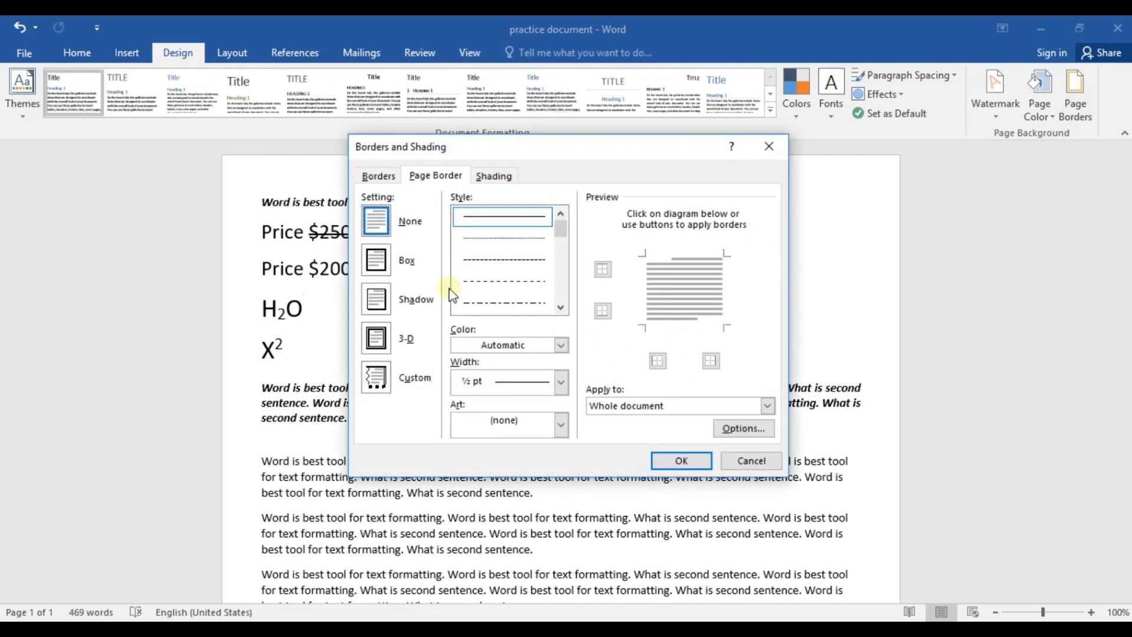
{"action": "left_click", "coordinate": [380, 266]}
{"action": "scroll", "coordinate": [516, 311], "scroll_direction": "down", "scroll_amount": 5}
{"action": "left_click", "coordinate": [523, 259]}
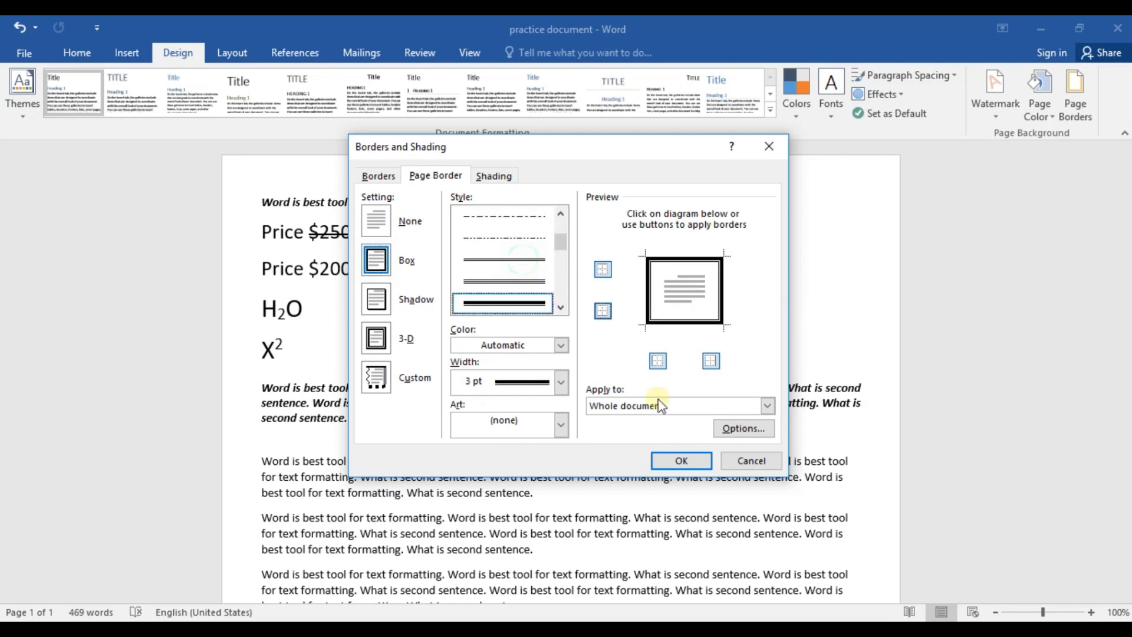
{"action": "left_click", "coordinate": [684, 460]}
{"action": "scroll", "coordinate": [734, 367], "scroll_direction": "down", "scroll_amount": 4}
{"action": "scroll", "coordinate": [624, 422], "scroll_direction": "down", "scroll_amount": 3}
{"action": "scroll", "coordinate": [647, 344], "scroll_direction": "up", "scroll_amount": 8}
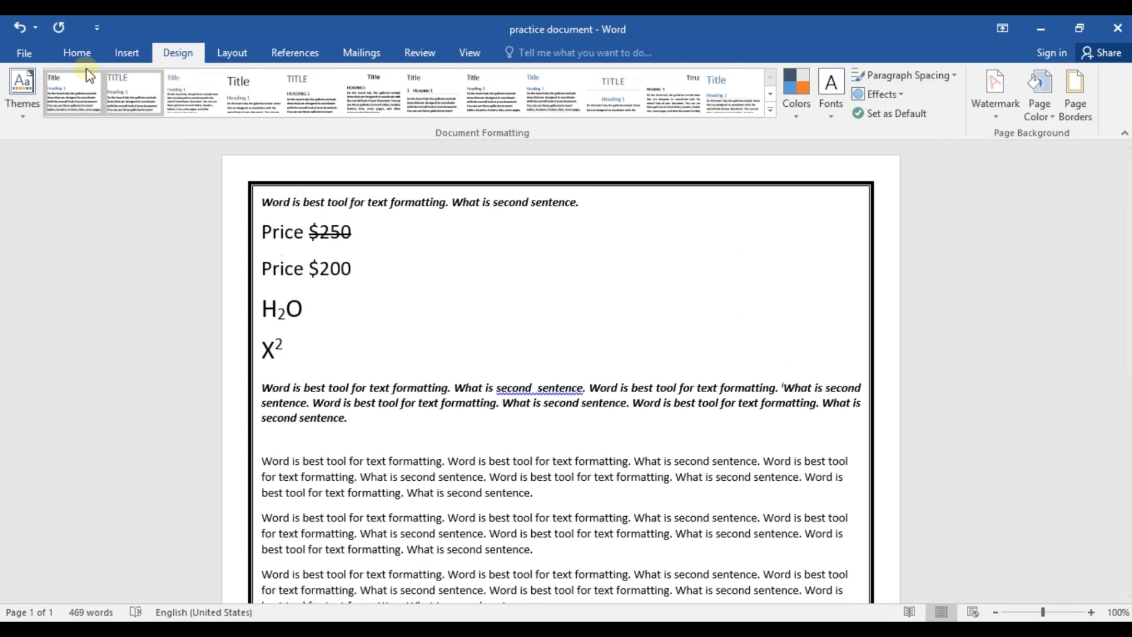
{"action": "left_click", "coordinate": [127, 53]}
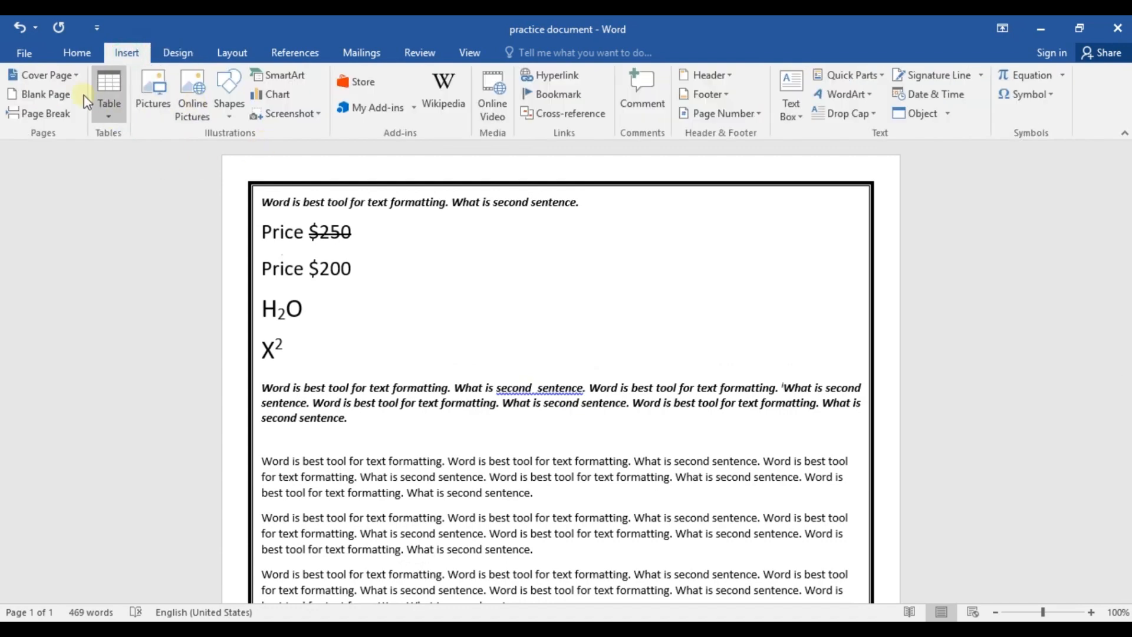
{"action": "left_click", "coordinate": [225, 48]}
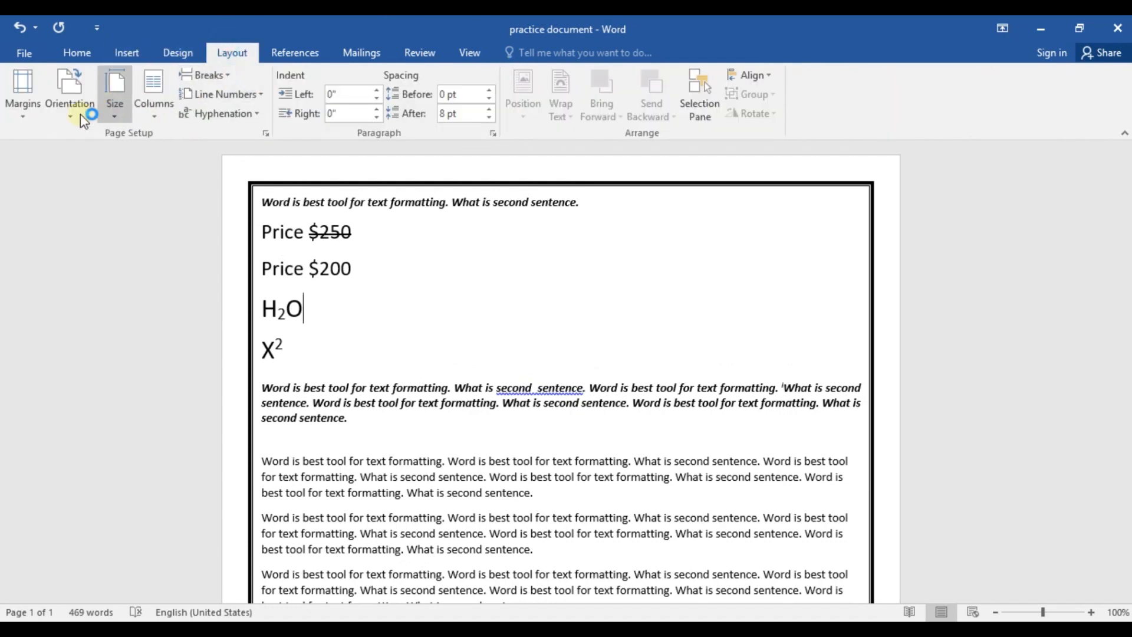
Switch the page margins to the Normal preset
{"action": "left_click", "coordinate": [27, 104]}
{"action": "left_click", "coordinate": [76, 216]}
{"action": "key", "text": "Down"}
{"action": "key", "text": "Right"}
{"action": "key", "text": "Right"}
{"action": "key", "text": "Right"}
{"action": "scroll", "coordinate": [506, 349], "scroll_direction": "down", "scroll_amount": 3}
{"action": "scroll", "coordinate": [687, 376], "scroll_direction": "down", "scroll_amount": 3}
{"action": "scroll", "coordinate": [786, 384], "scroll_direction": "up", "scroll_amount": 6}
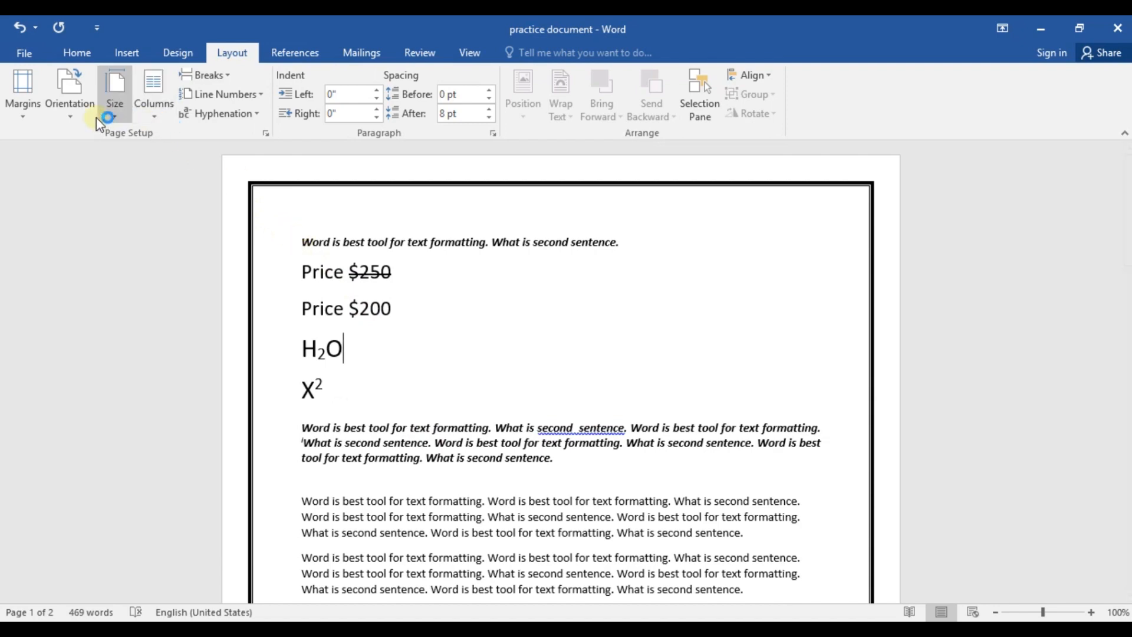
Switch the page margins back to the Narrow preset
{"action": "left_click", "coordinate": [22, 109]}
{"action": "left_click", "coordinate": [76, 264]}
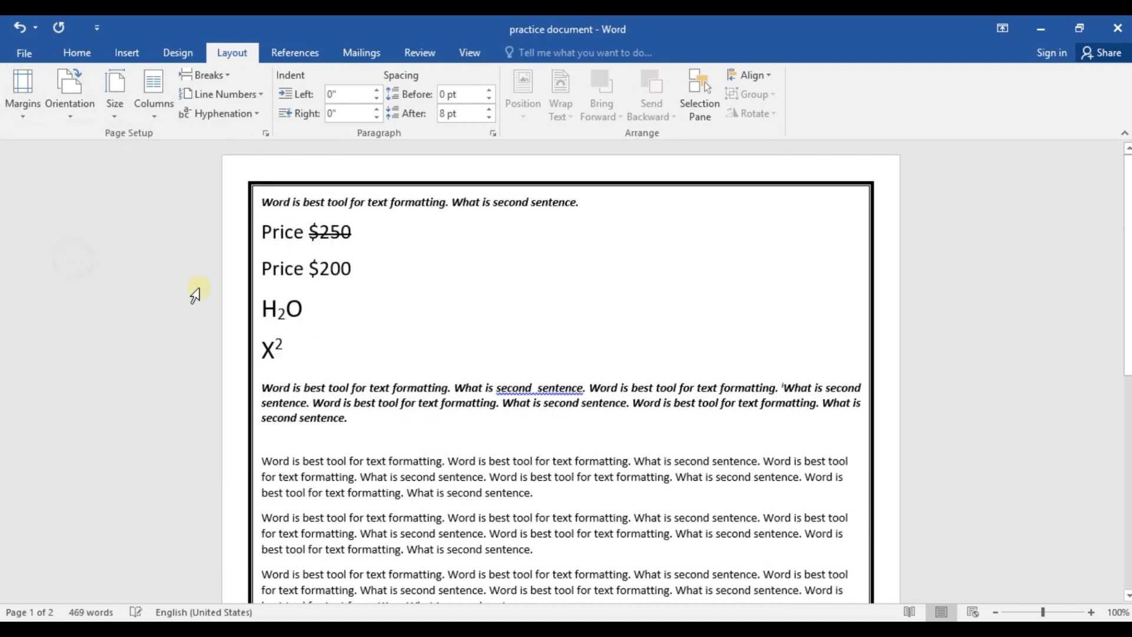
{"action": "scroll", "coordinate": [443, 303], "scroll_direction": "down", "scroll_amount": 5}
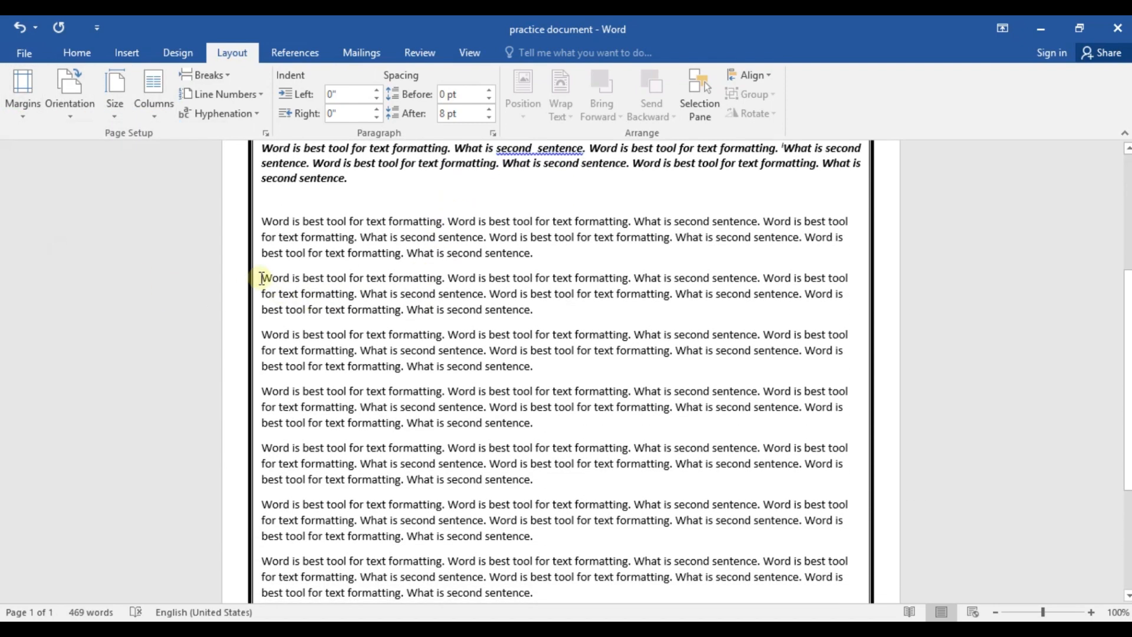
{"action": "scroll", "coordinate": [859, 279], "scroll_direction": "up", "scroll_amount": 5}
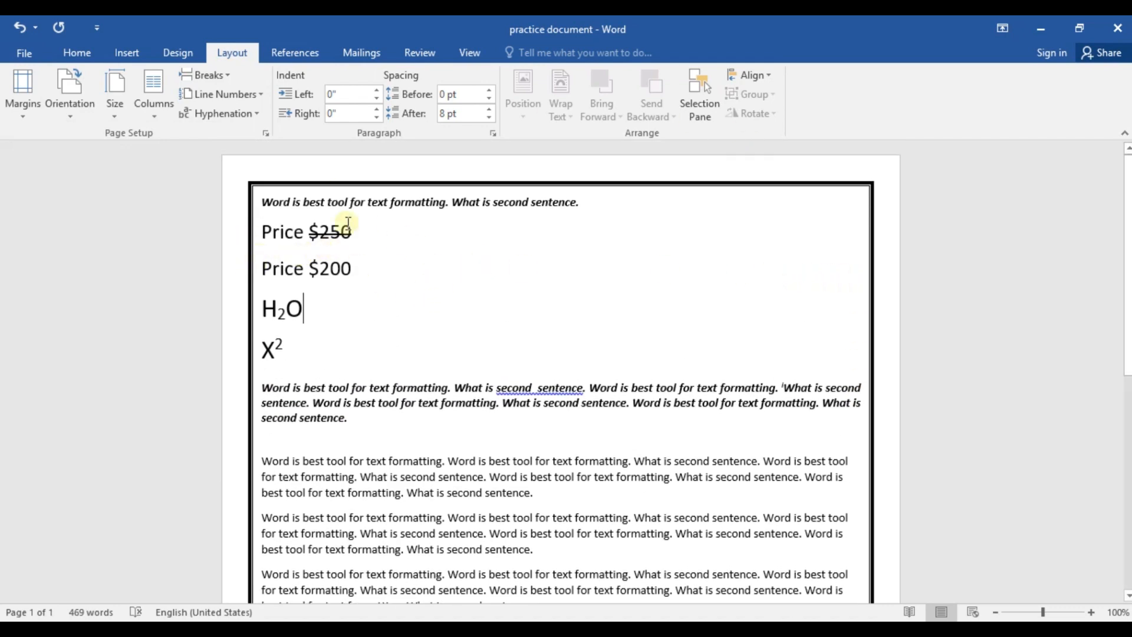
{"action": "scroll", "coordinate": [360, 353], "scroll_direction": "down", "scroll_amount": 8}
{"action": "scroll", "coordinate": [391, 354], "scroll_direction": "up", "scroll_amount": 8}
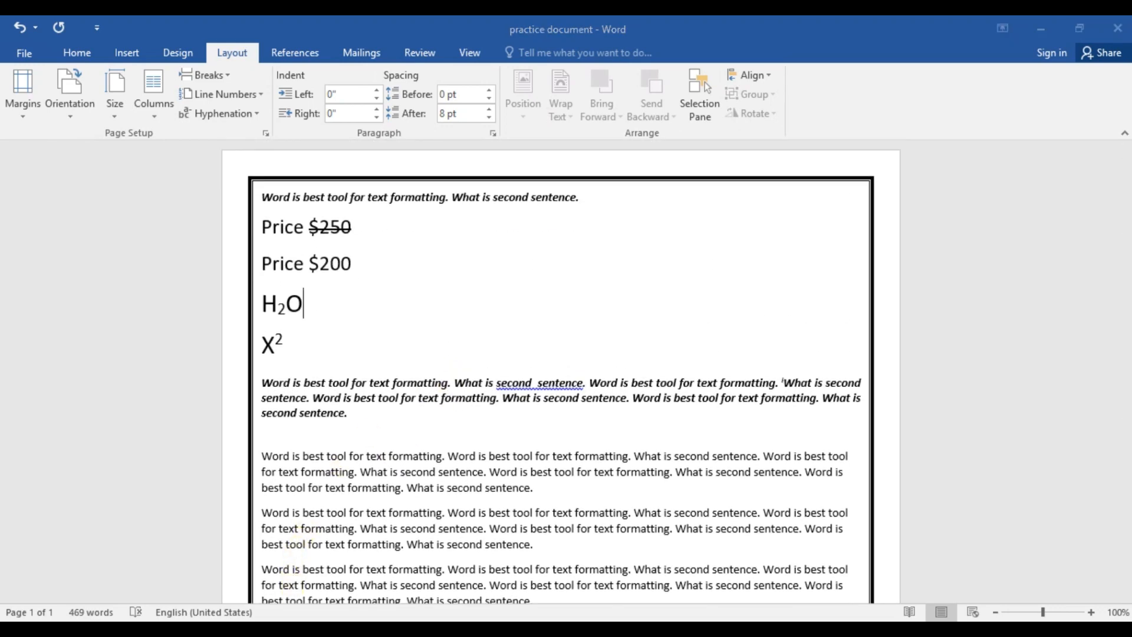
{"action": "key", "text": "alt+Tab"}
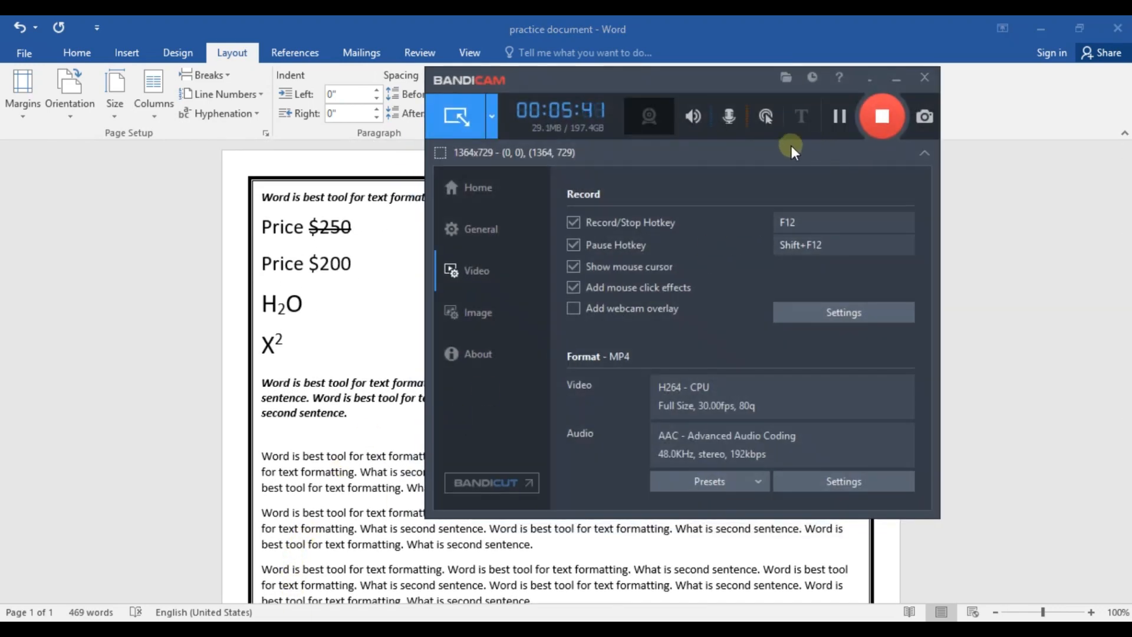
{"action": "left_click", "coordinate": [897, 78]}
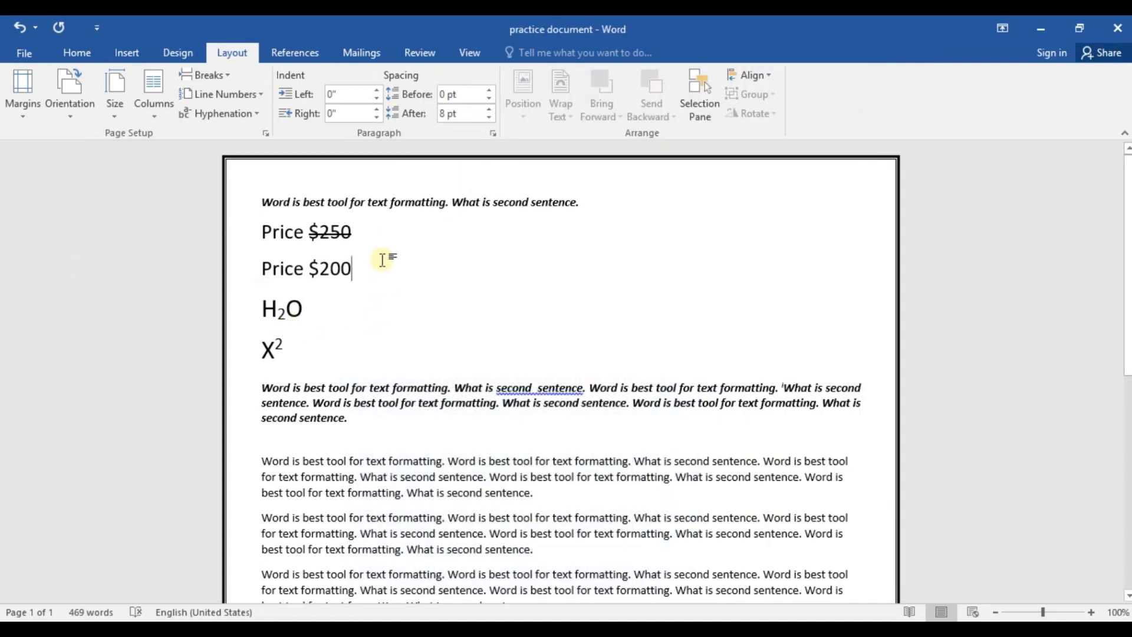
{"action": "left_click", "coordinate": [514, 253]}
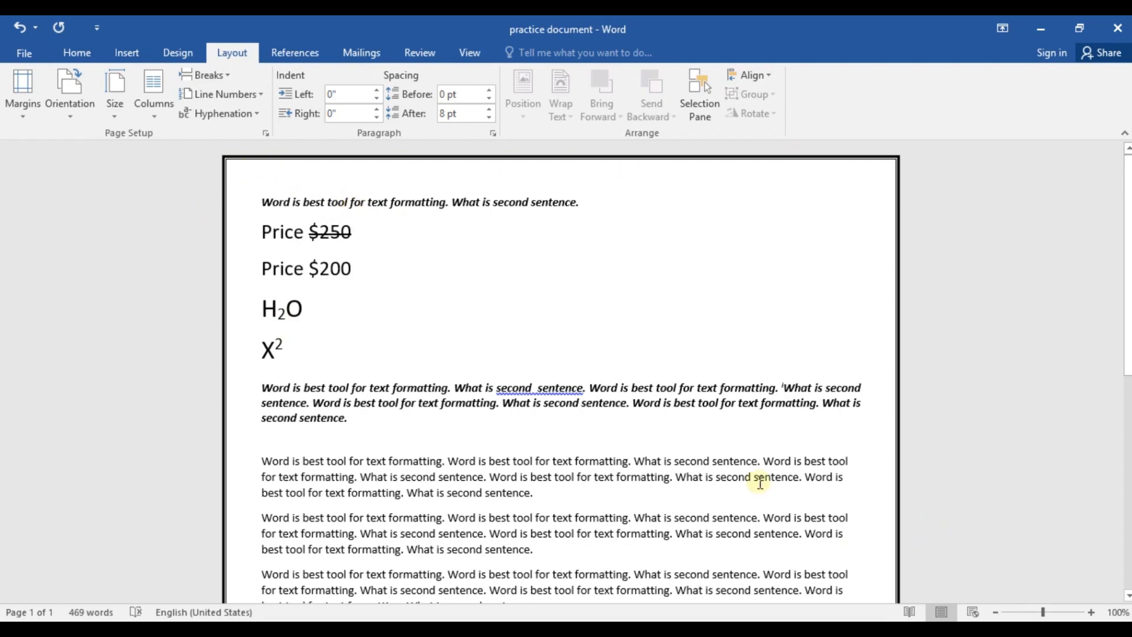
{"action": "scroll", "coordinate": [776, 491], "scroll_direction": "down", "scroll_amount": 7}
{"action": "scroll", "coordinate": [778, 473], "scroll_direction": "up", "scroll_amount": 4}
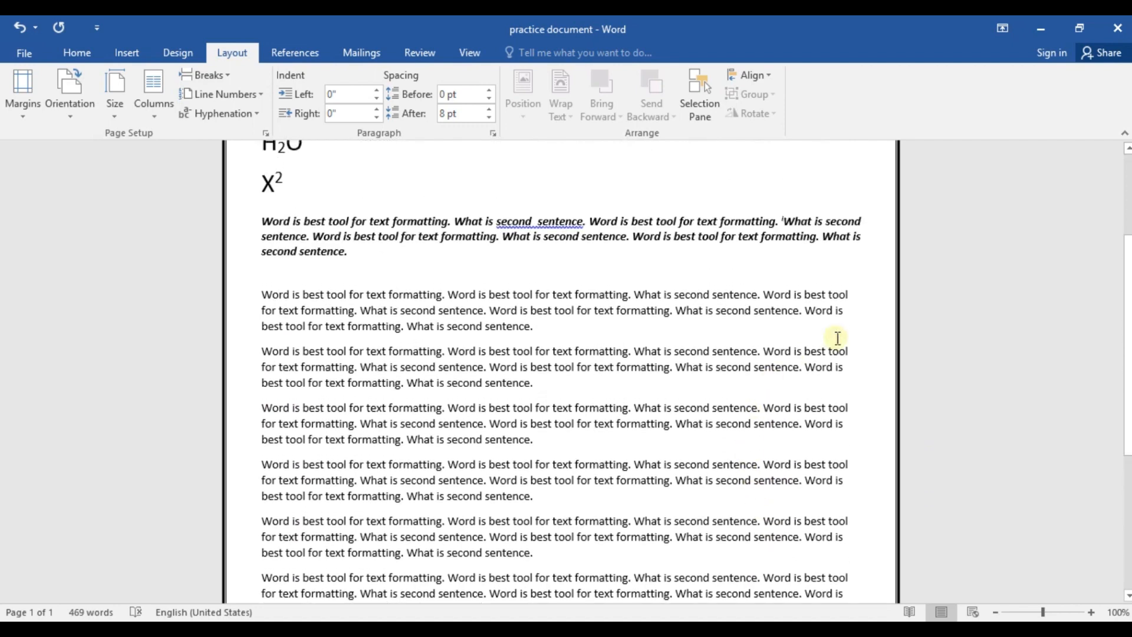
{"action": "scroll", "coordinate": [906, 203], "scroll_direction": "up", "scroll_amount": 3}
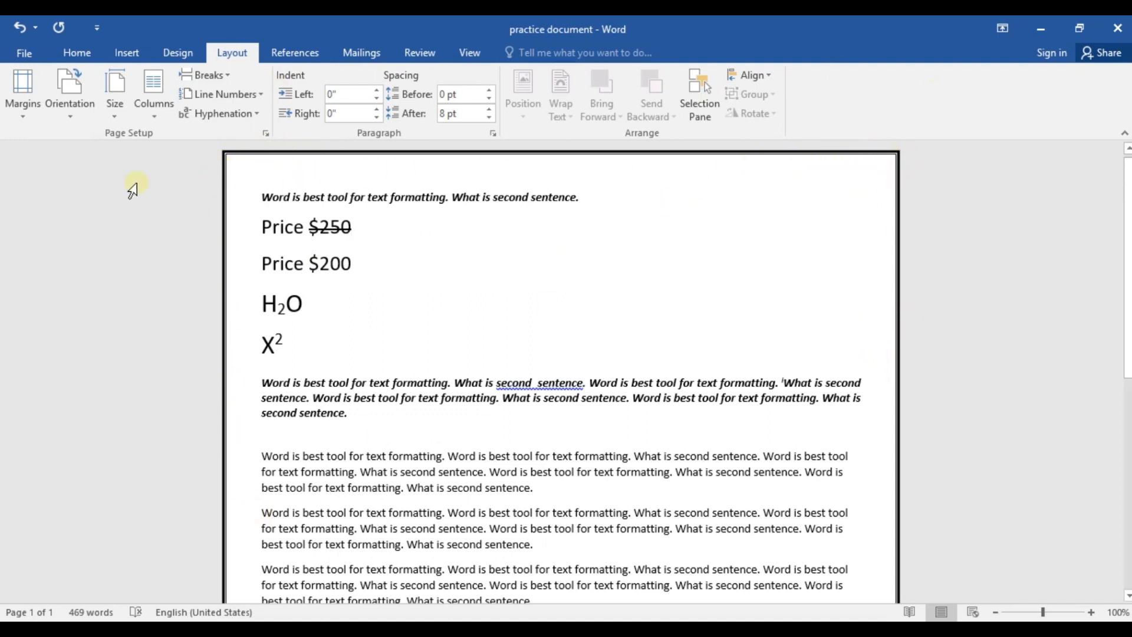
Apply the Normal margin preset to the page
{"action": "left_click", "coordinate": [25, 106]}
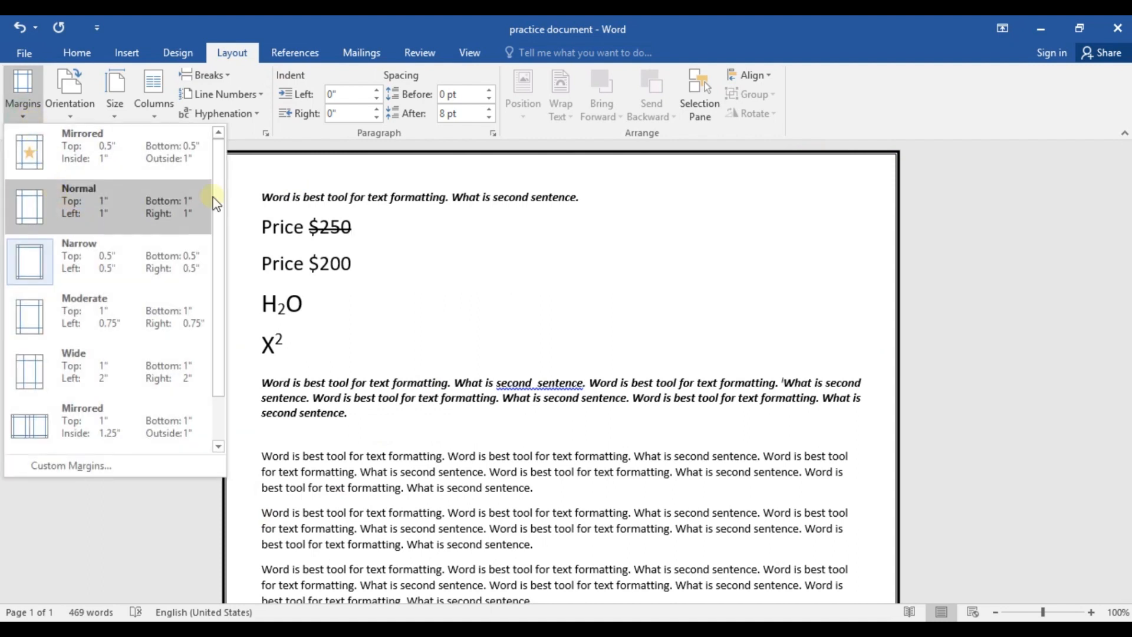
{"action": "left_click", "coordinate": [379, 196]}
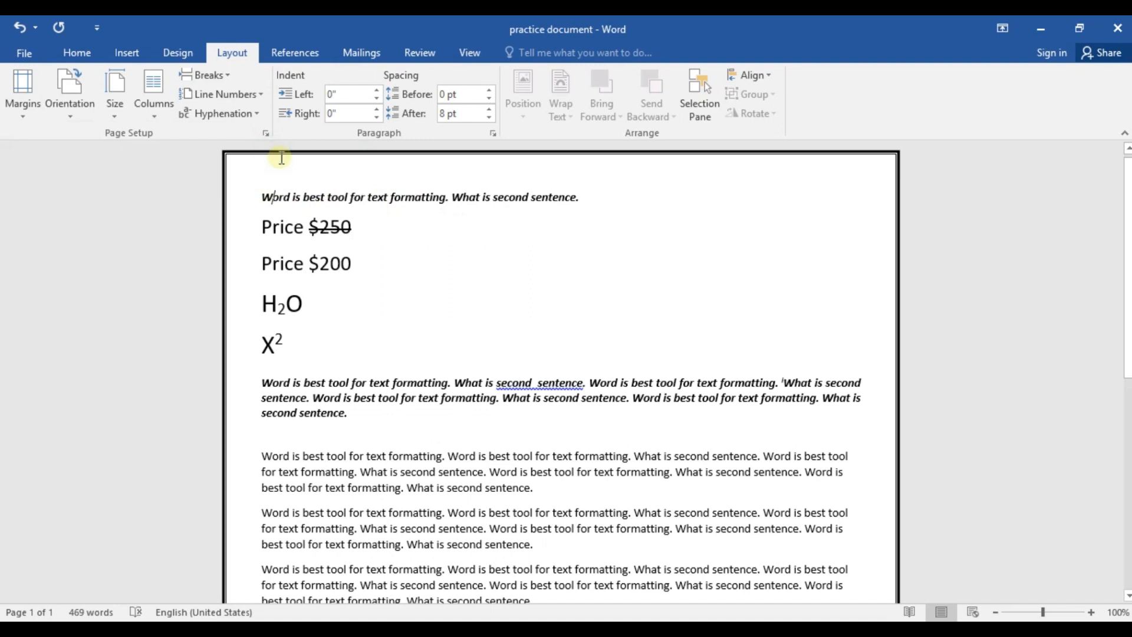
{"action": "left_click", "coordinate": [289, 190]}
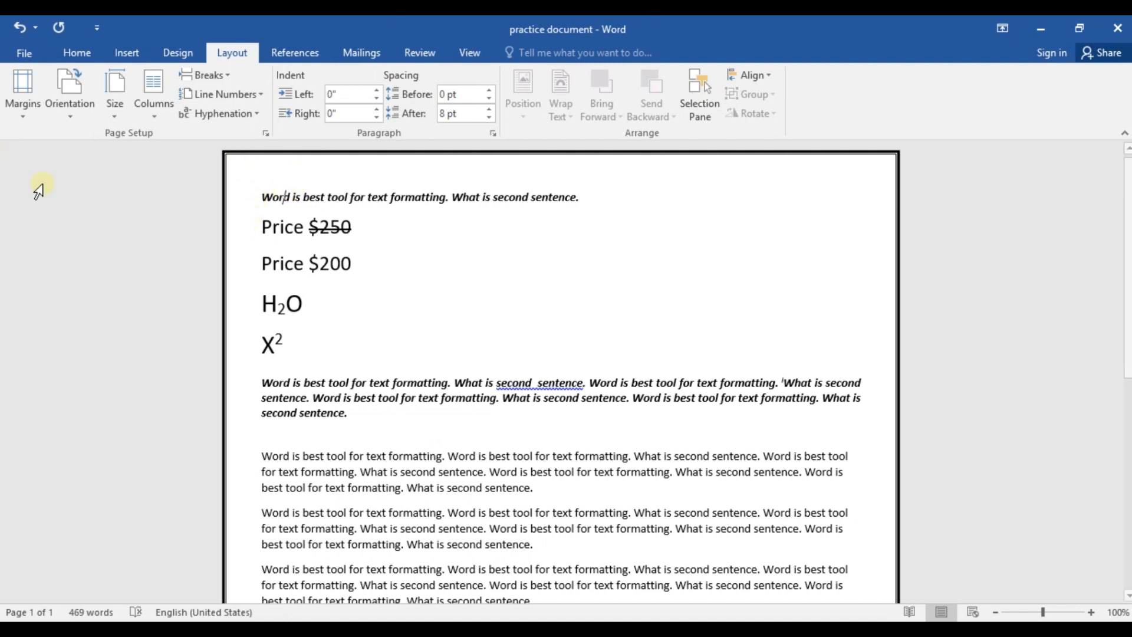
{"action": "left_click", "coordinate": [23, 118]}
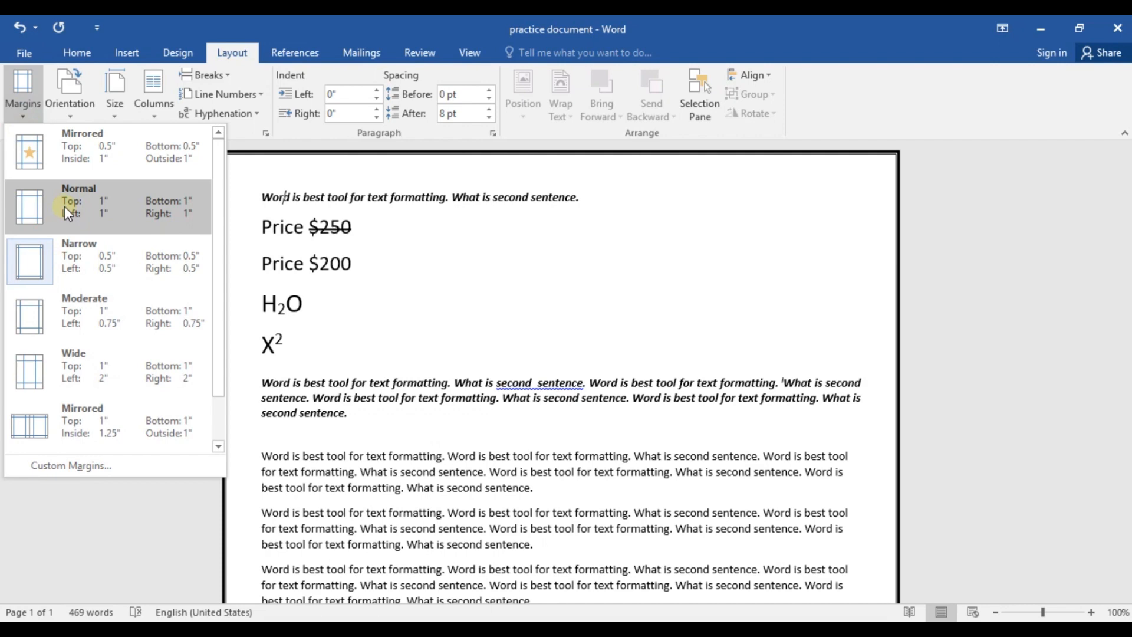
{"action": "left_click", "coordinate": [65, 208]}
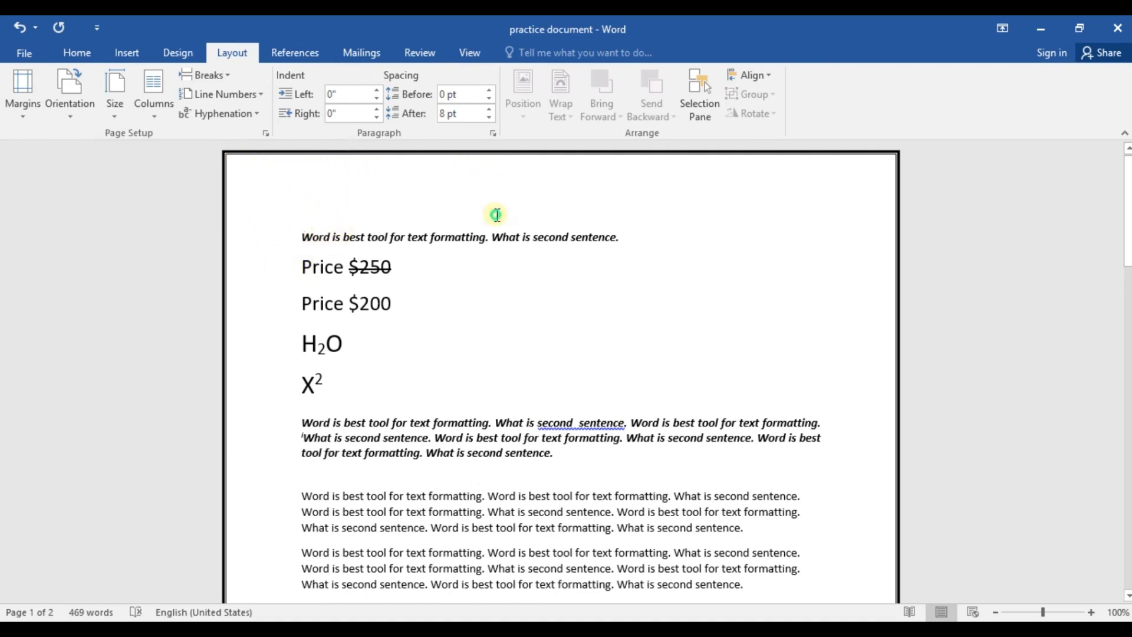
Apply the Narrow margin preset to the page
{"action": "left_click", "coordinate": [268, 305]}
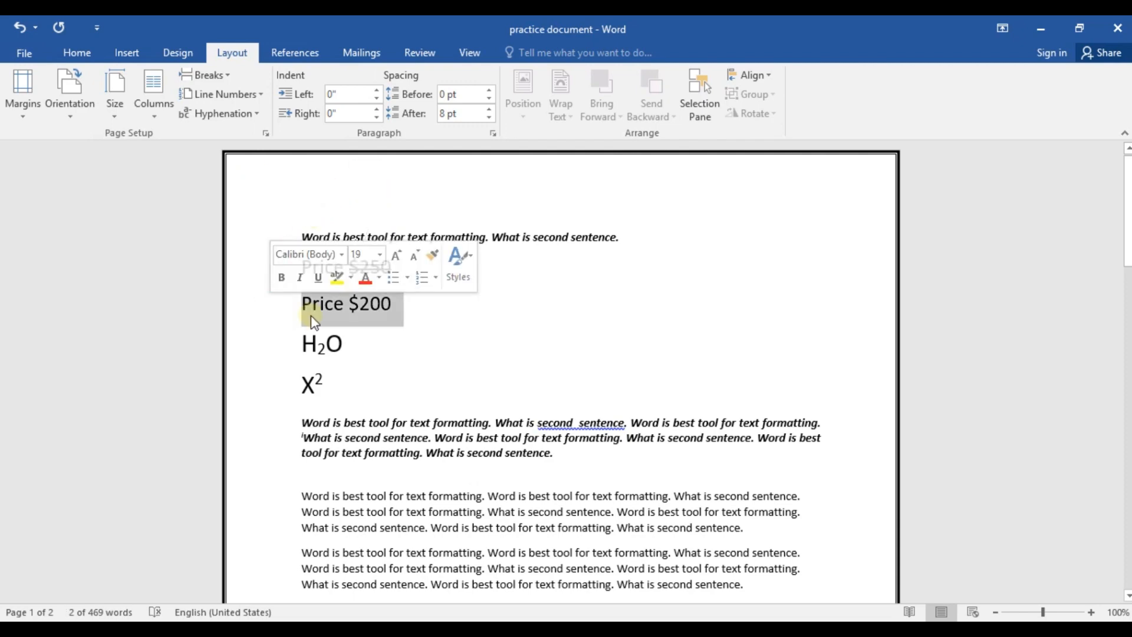
{"action": "left_click", "coordinate": [838, 422]}
{"action": "scroll", "coordinate": [831, 425], "scroll_direction": "down", "scroll_amount": 8}
{"action": "scroll", "coordinate": [737, 407], "scroll_direction": "down", "scroll_amount": 5}
{"action": "scroll", "coordinate": [324, 277], "scroll_direction": "up", "scroll_amount": 4}
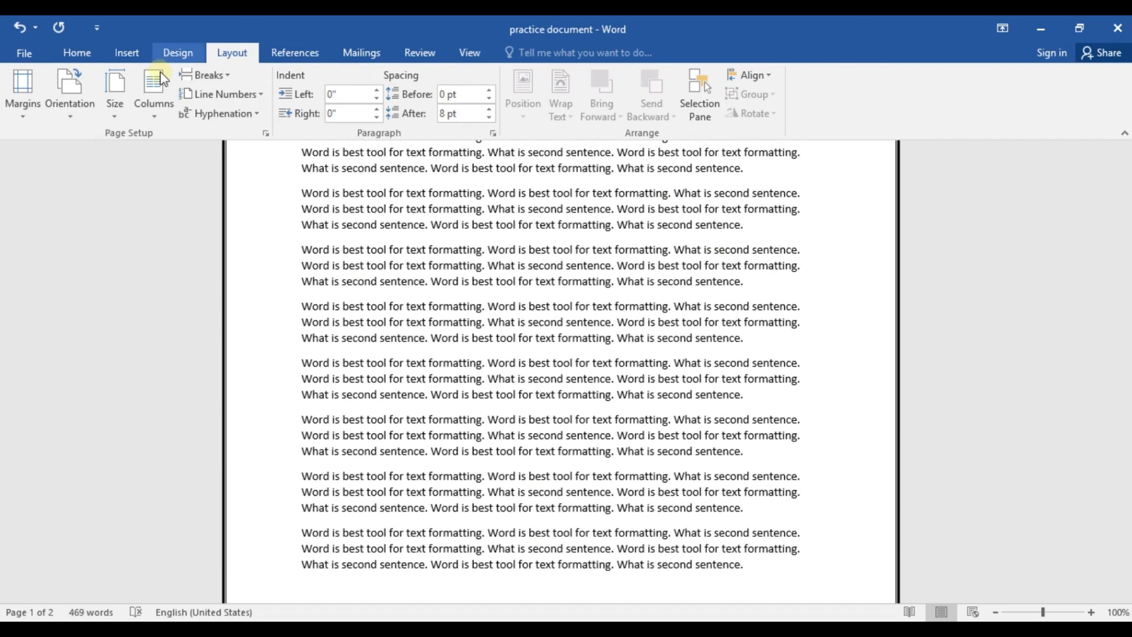
{"action": "left_click", "coordinate": [24, 110]}
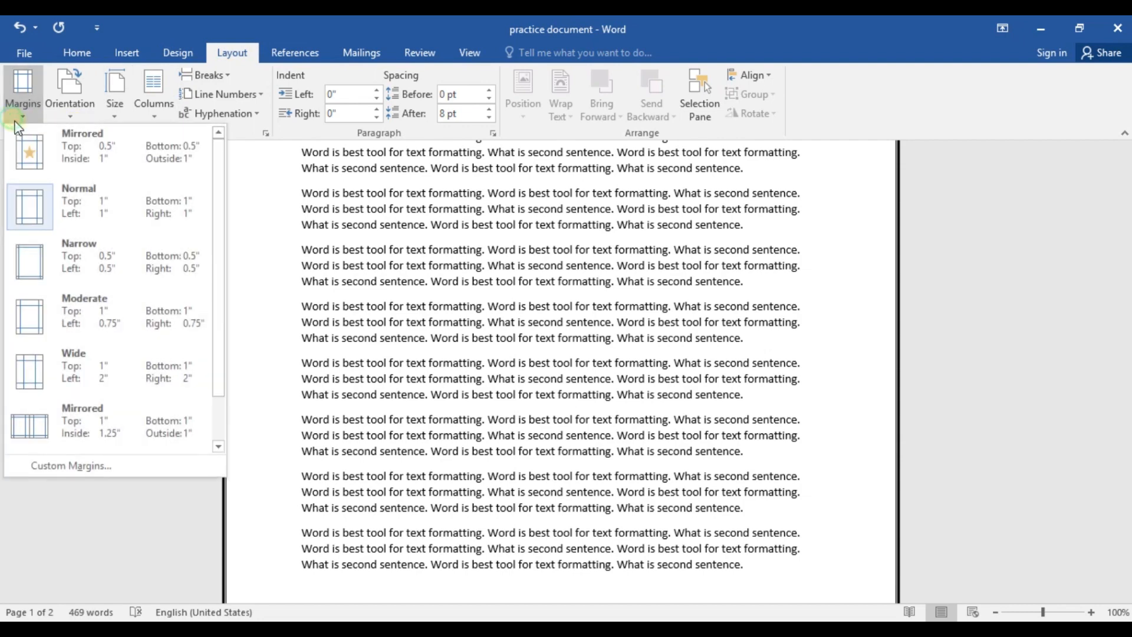
{"action": "left_click", "coordinate": [70, 275]}
Apply the Moderate margin preset to the page
{"action": "scroll", "coordinate": [503, 243], "scroll_direction": "up", "scroll_amount": 3}
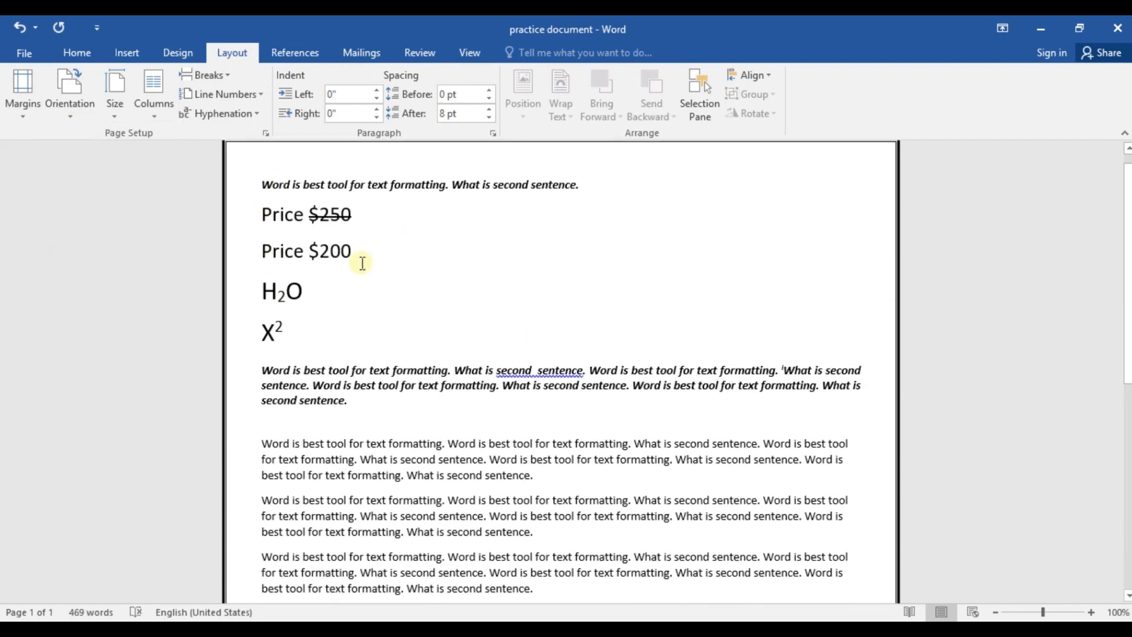
{"action": "left_click", "coordinate": [23, 95]}
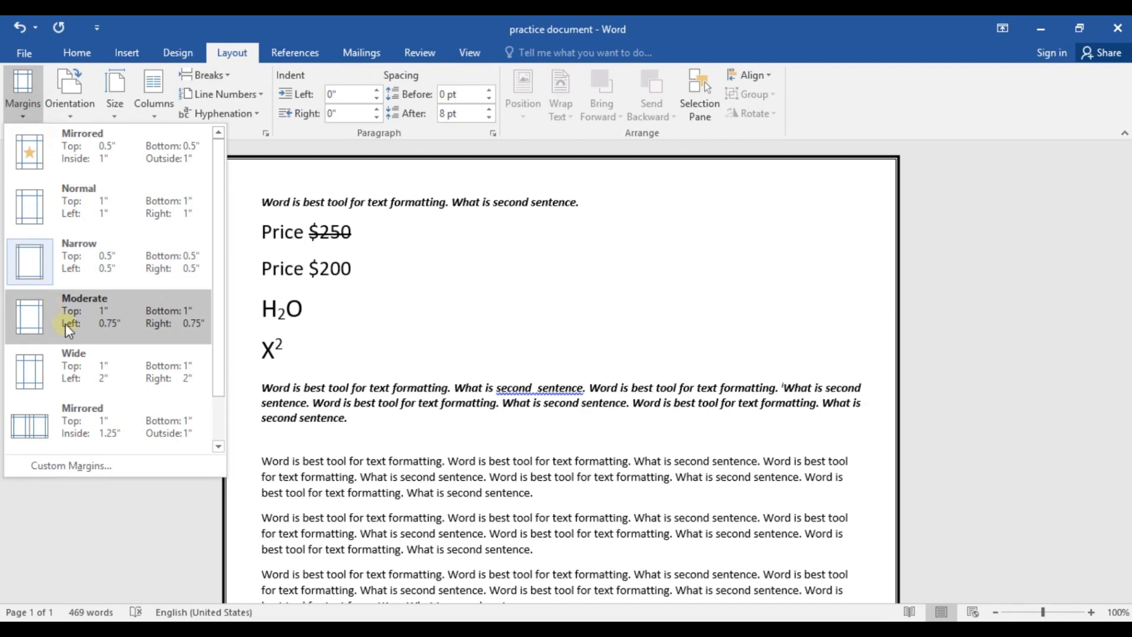
{"action": "left_click", "coordinate": [62, 327]}
{"action": "scroll", "coordinate": [540, 341], "scroll_direction": "down", "scroll_amount": 10}
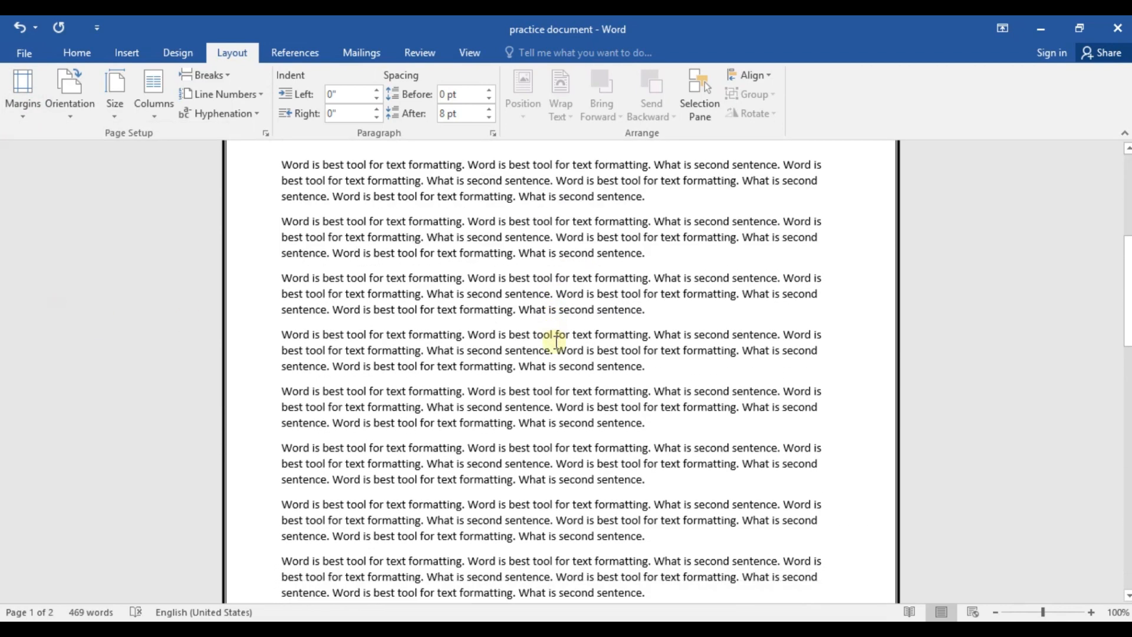
{"action": "scroll", "coordinate": [551, 337], "scroll_direction": "up", "scroll_amount": 6}
{"action": "scroll", "coordinate": [543, 330], "scroll_direction": "up", "scroll_amount": 5}
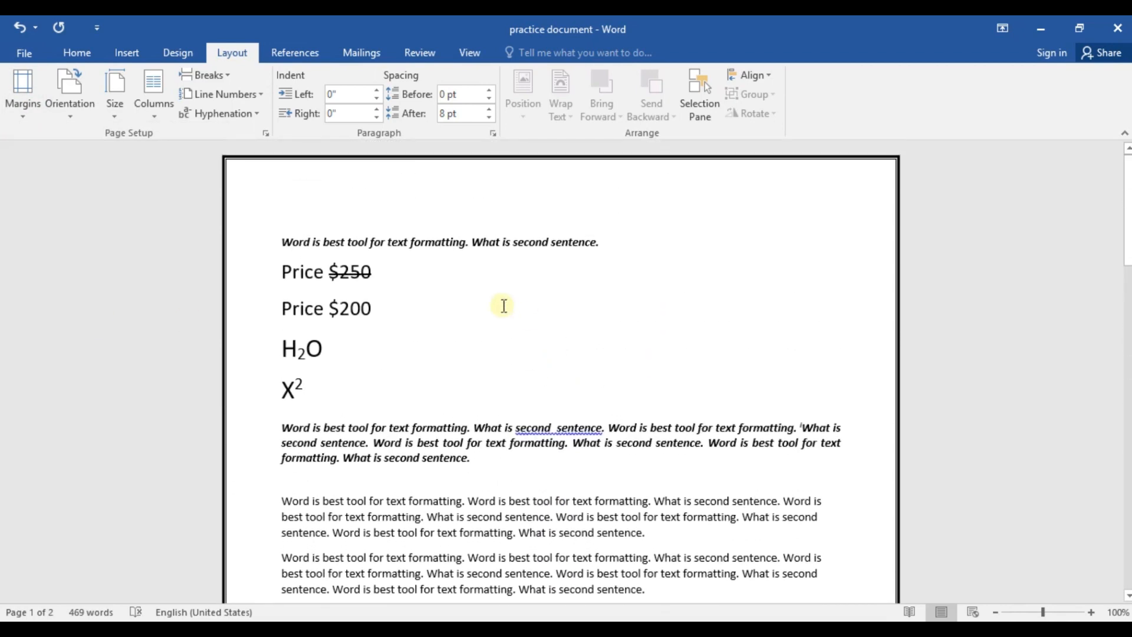
Zoom out and scroll through the document to view the whole page layout
{"action": "left_click", "coordinate": [71, 118]}
{"action": "left_click", "coordinate": [71, 123]}
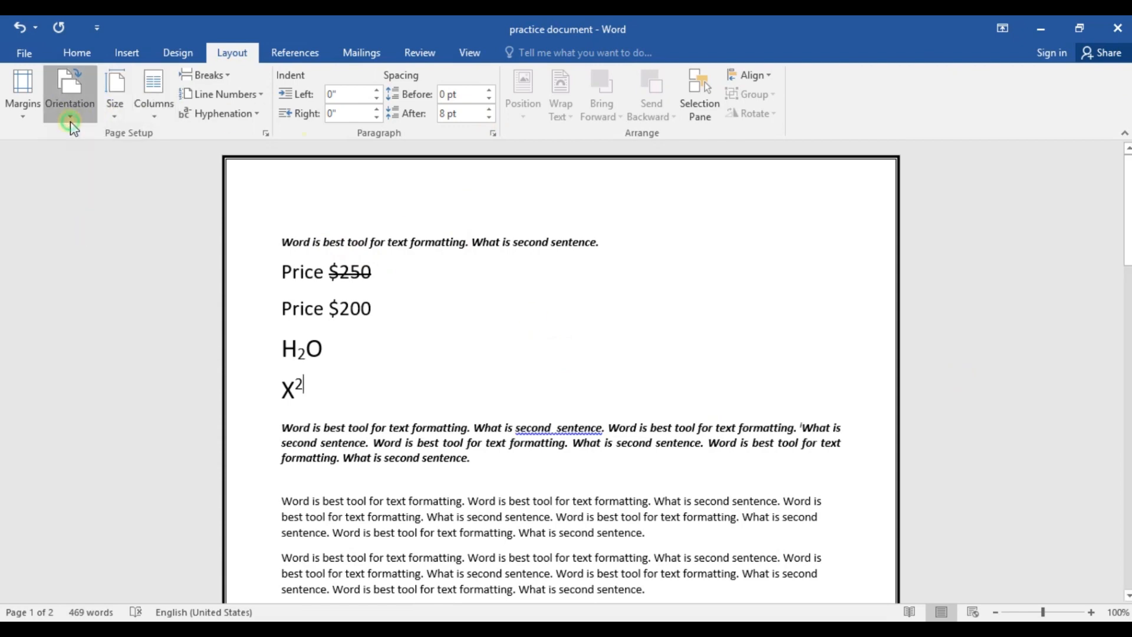
{"action": "scroll", "coordinate": [580, 320], "scroll_direction": "down", "scroll_amount": 4}
{"action": "scroll", "coordinate": [579, 321], "scroll_direction": "down", "scroll_amount": 3}
{"action": "scroll", "coordinate": [579, 321], "scroll_direction": "up", "scroll_amount": 7}
{"action": "scroll", "coordinate": [614, 373], "scroll_direction": "down", "scroll_amount": 1}
{"action": "scroll", "coordinate": [639, 313], "scroll_direction": "up", "scroll_amount": 1}
{"action": "scroll", "coordinate": [586, 366], "scroll_direction": "down", "scroll_amount": 8}
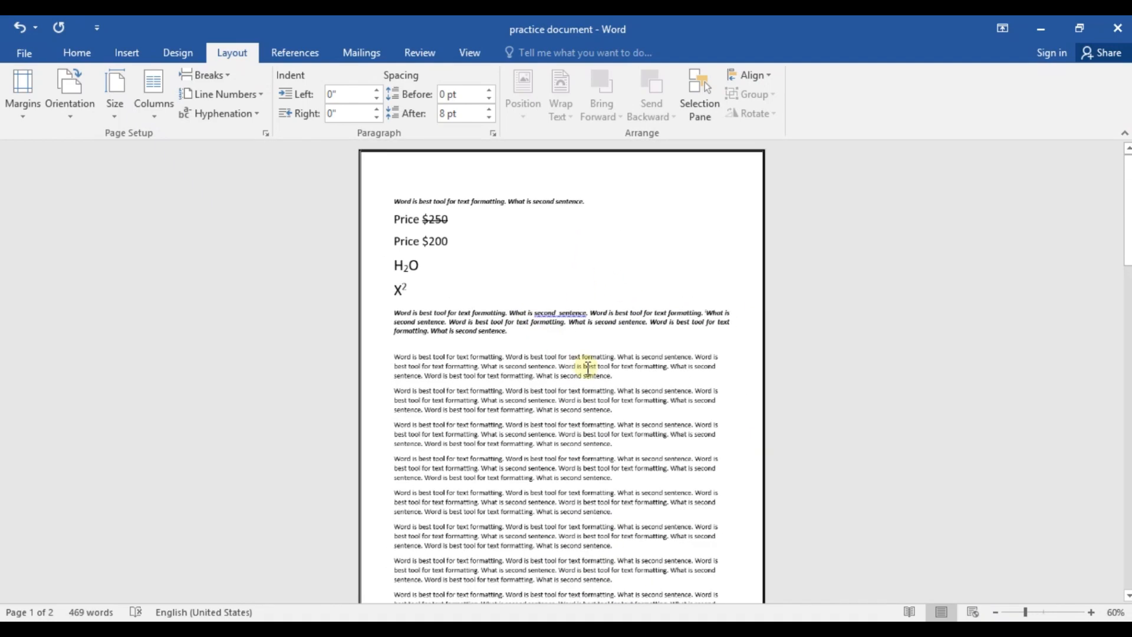
{"action": "scroll", "coordinate": [587, 367], "scroll_direction": "up", "scroll_amount": 3}
{"action": "scroll", "coordinate": [588, 368], "scroll_direction": "up", "scroll_amount": 1}
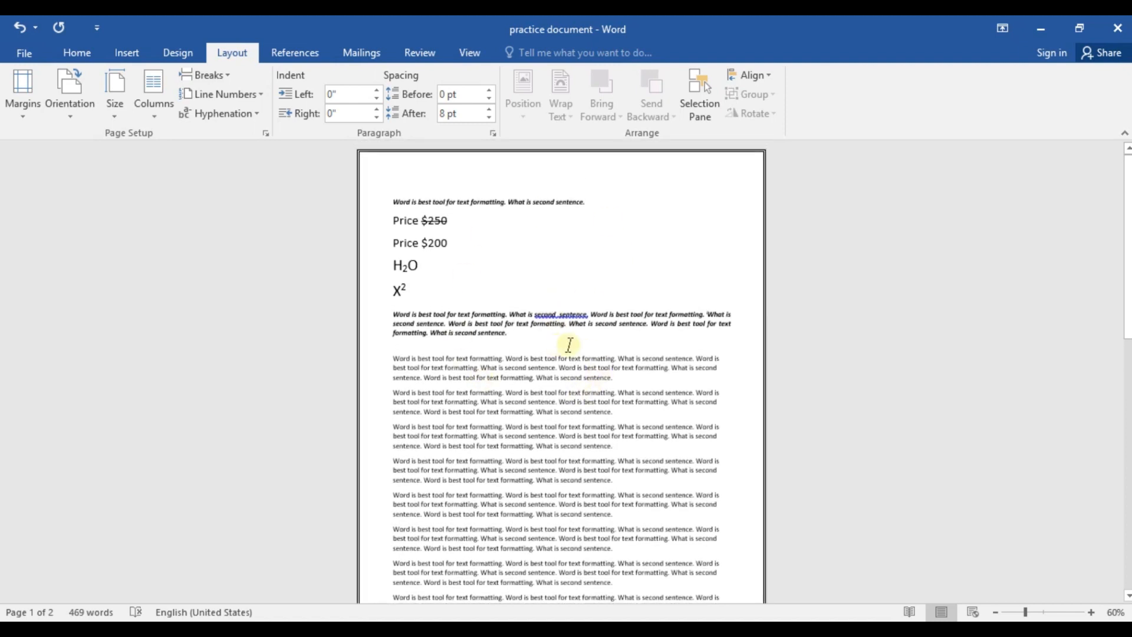
{"action": "left_click", "coordinate": [686, 250]}
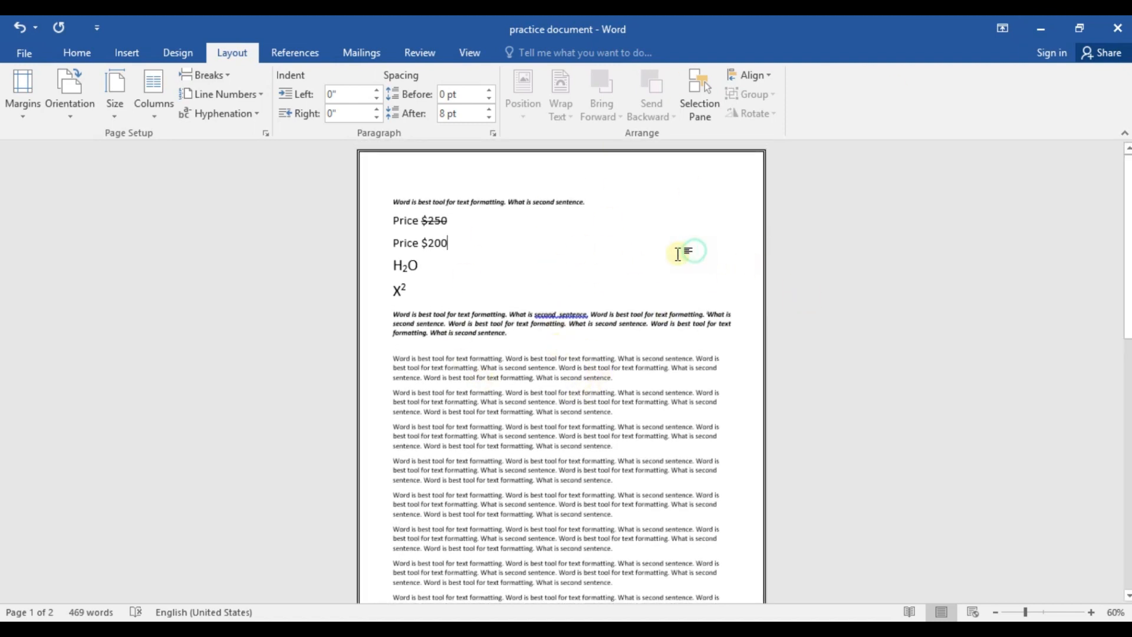
{"action": "scroll", "coordinate": [569, 240], "scroll_direction": "down", "scroll_amount": 3}
{"action": "scroll", "coordinate": [538, 253], "scroll_direction": "up", "scroll_amount": 3}
{"action": "scroll", "coordinate": [642, 251], "scroll_direction": "down", "scroll_amount": 4}
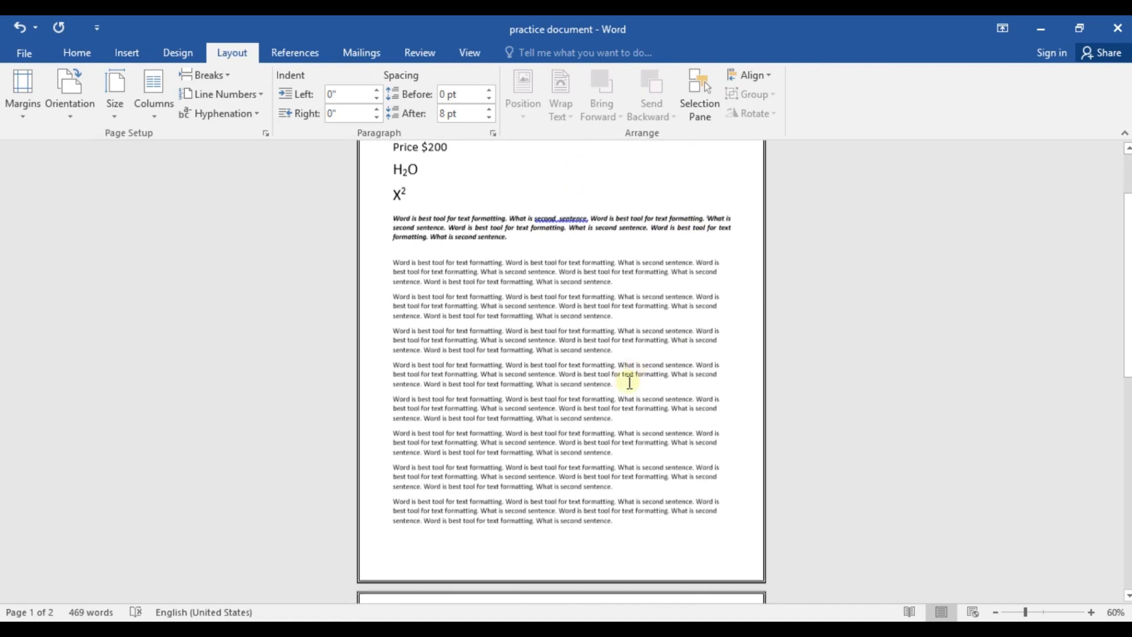
{"action": "scroll", "coordinate": [642, 350], "scroll_direction": "up", "scroll_amount": 3}
{"action": "scroll", "coordinate": [642, 351], "scroll_direction": "up", "scroll_amount": 1}
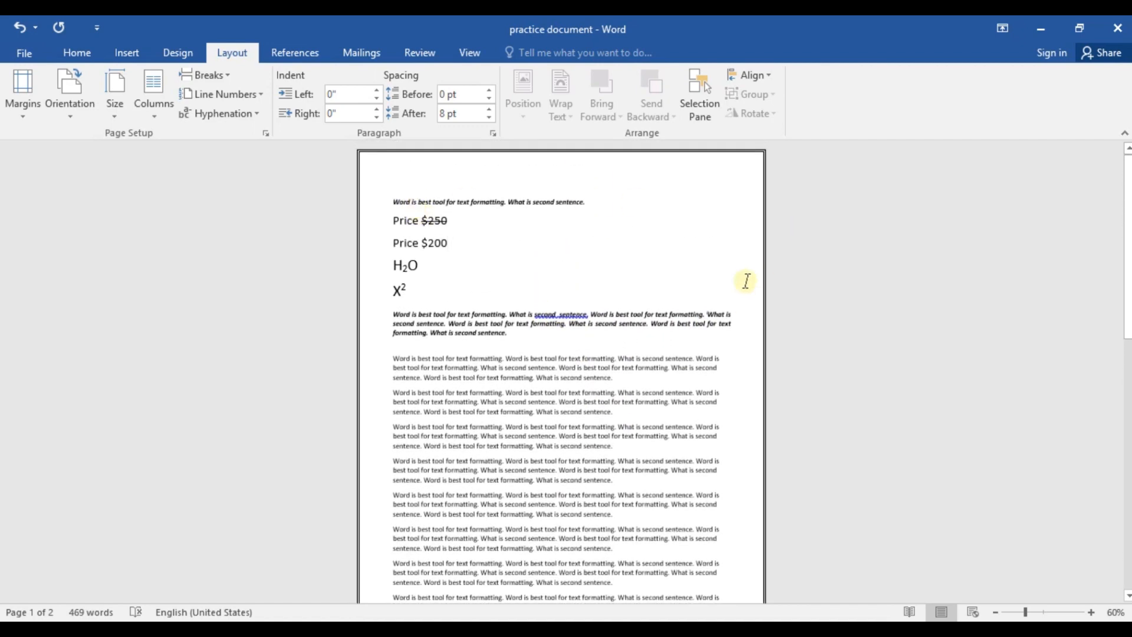
{"action": "scroll", "coordinate": [652, 397], "scroll_direction": "down", "scroll_amount": 2}
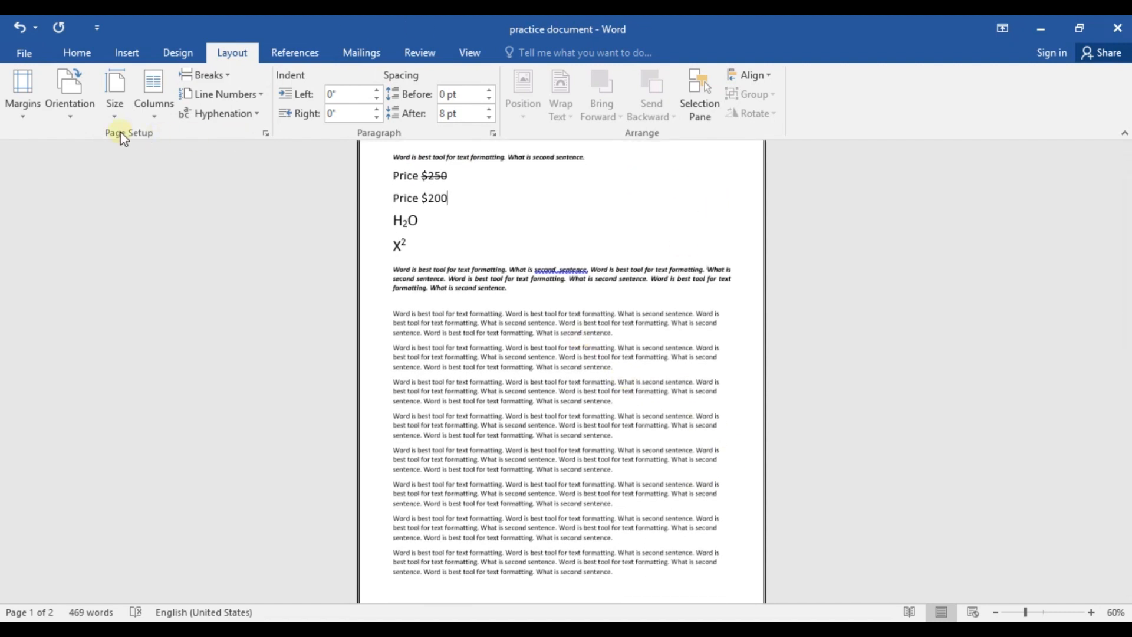
Change the page orientation to Landscape
{"action": "left_click", "coordinate": [71, 109]}
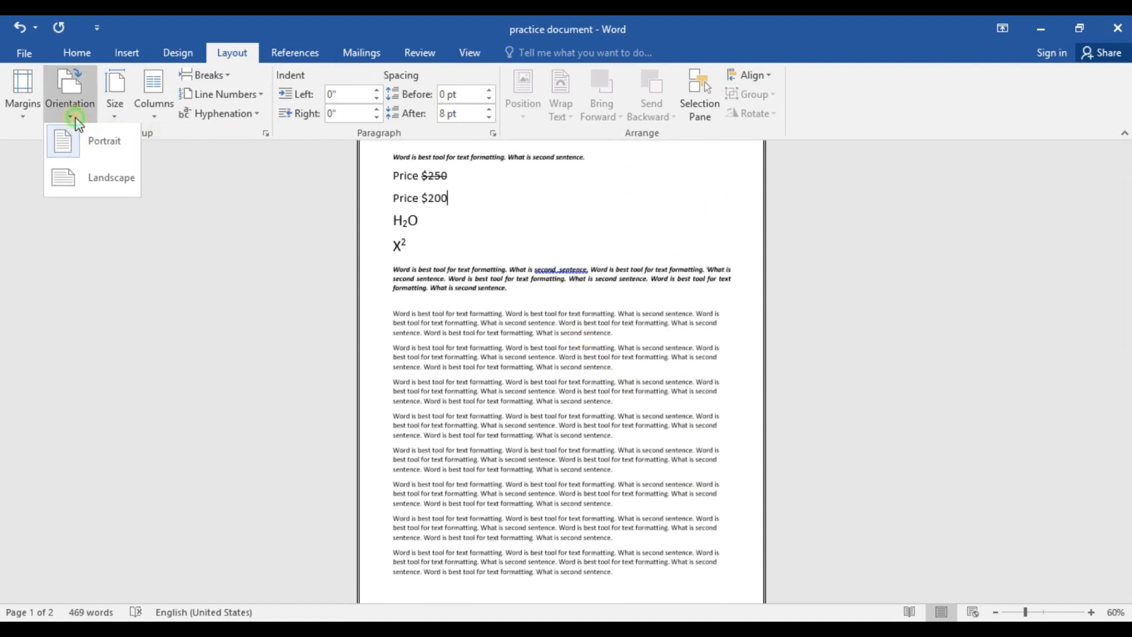
{"action": "left_click", "coordinate": [97, 180]}
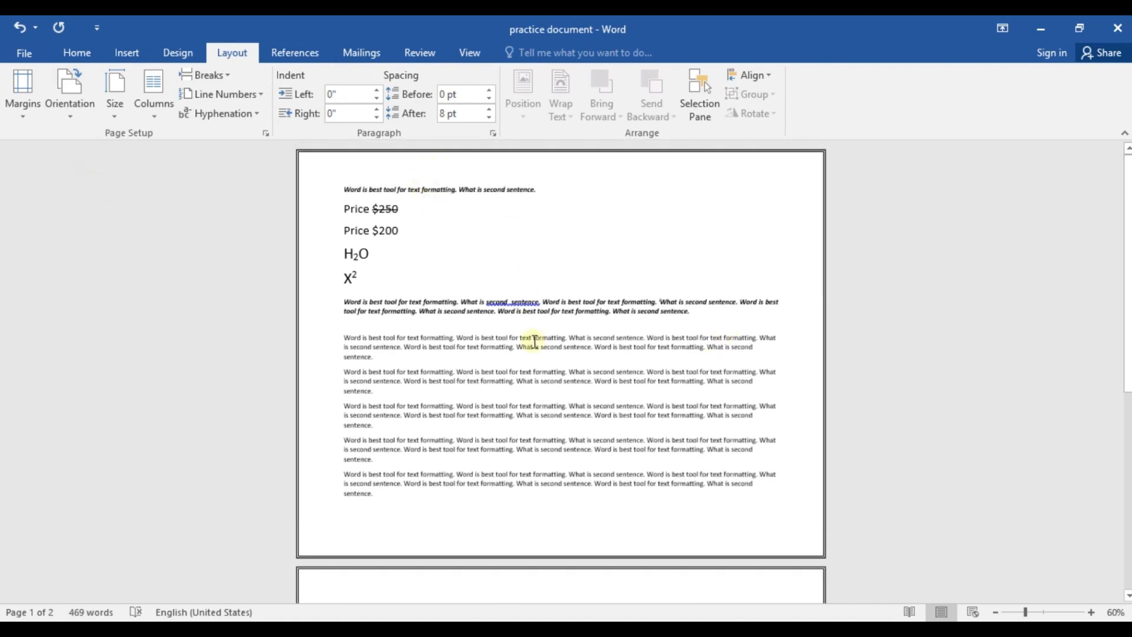
Switch the page orientation back to Portrait
{"action": "left_click_drag", "start_coordinate": [340, 193], "coordinate": [749, 500]}
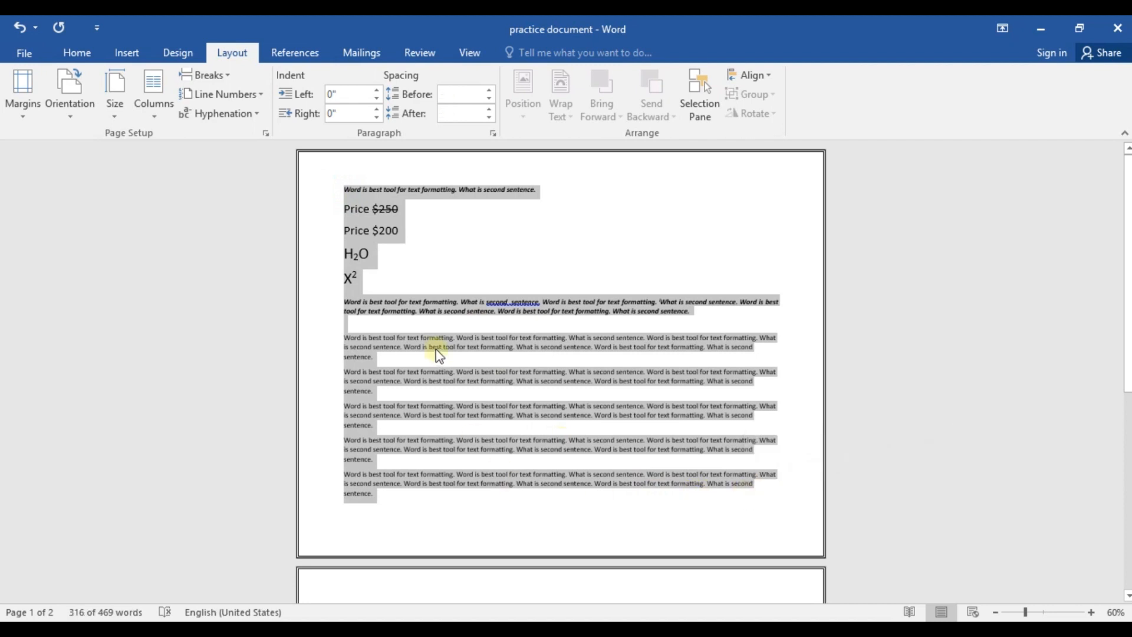
{"action": "left_click", "coordinate": [599, 348]}
{"action": "left_click", "coordinate": [602, 396]}
{"action": "left_click", "coordinate": [594, 440]}
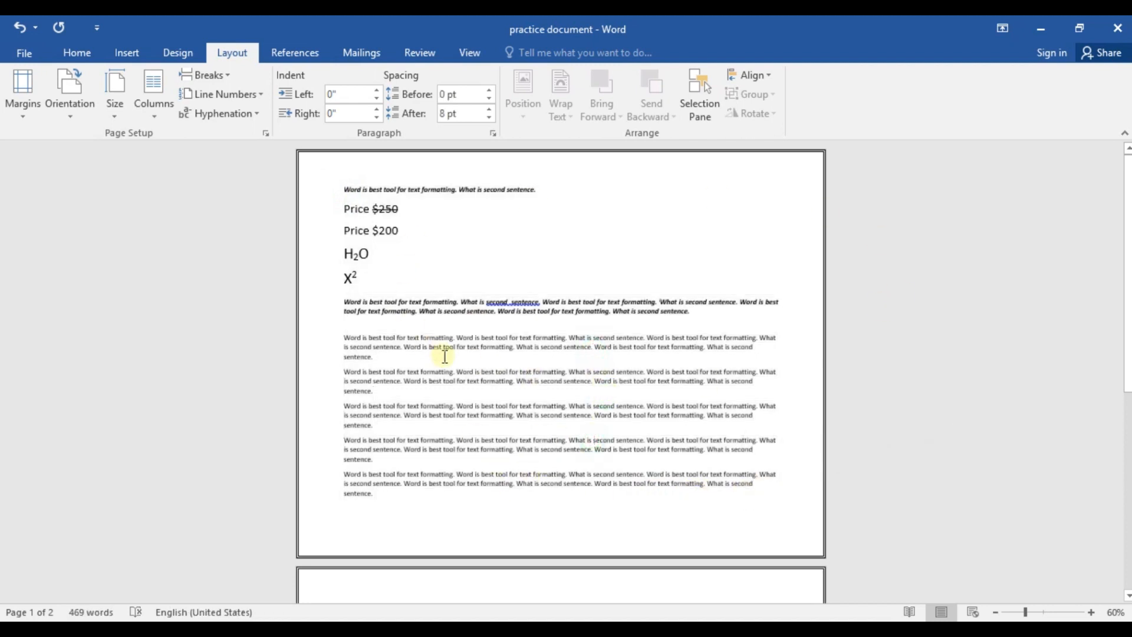
{"action": "left_click", "coordinate": [513, 302]}
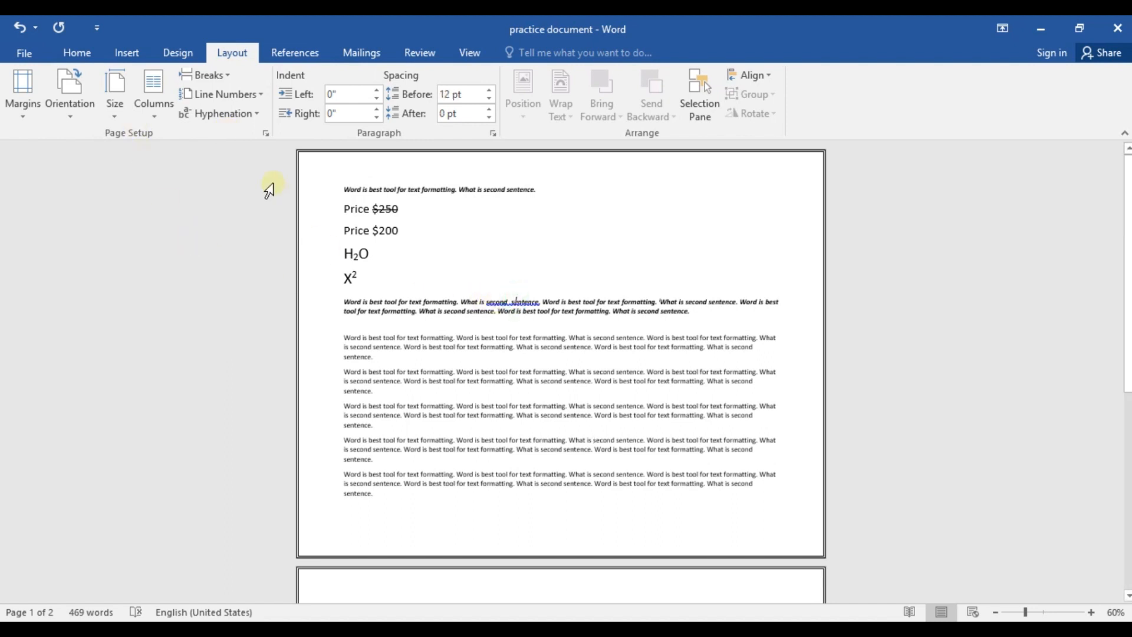
{"action": "left_click", "coordinate": [88, 105]}
{"action": "left_click", "coordinate": [92, 148]}
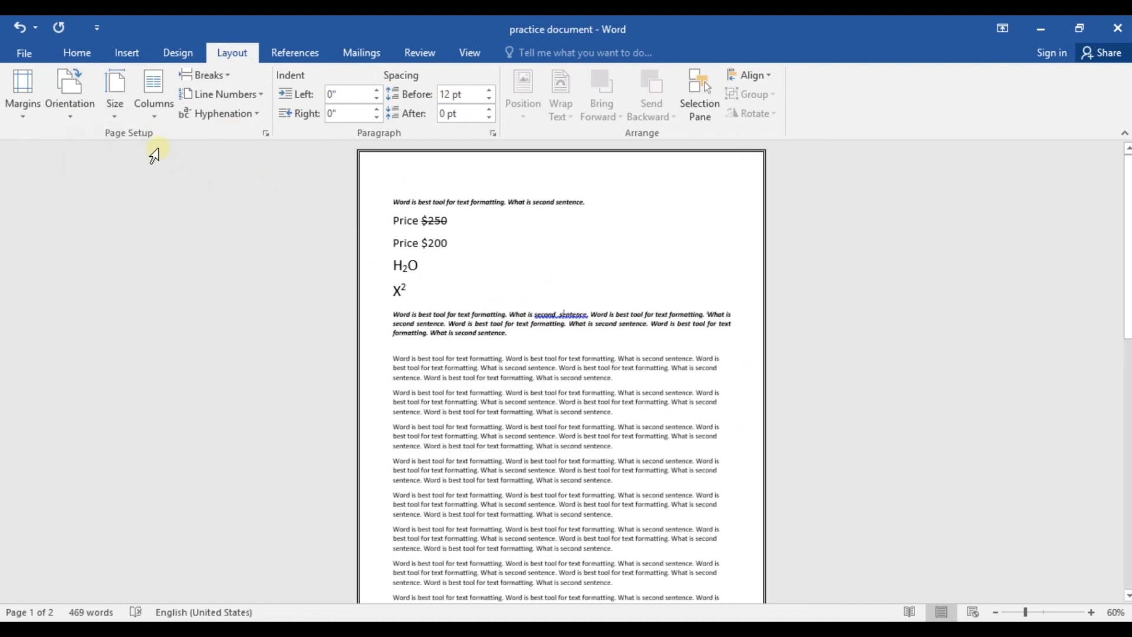
{"action": "left_click", "coordinate": [118, 116]}
{"action": "left_click", "coordinate": [164, 144]}
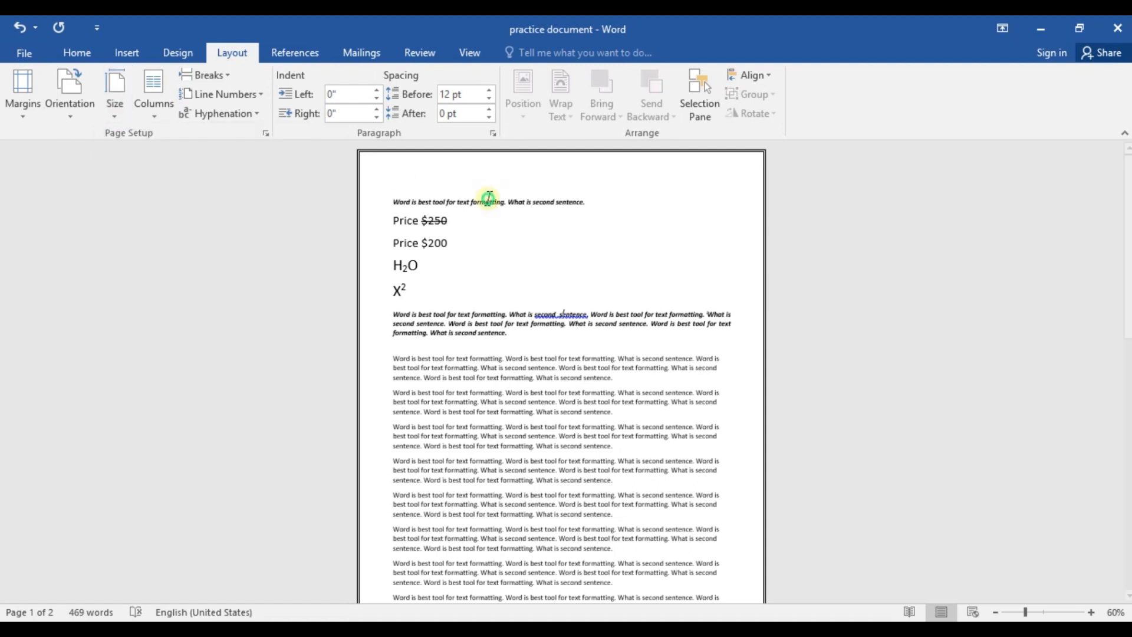
{"action": "left_click_drag", "start_coordinate": [390, 202], "coordinate": [519, 466]}
{"action": "scroll", "coordinate": [468, 399], "scroll_direction": "down", "scroll_amount": 2}
{"action": "left_click", "coordinate": [569, 462]}
{"action": "scroll", "coordinate": [504, 301], "scroll_direction": "down", "scroll_amount": 3}
{"action": "scroll", "coordinate": [502, 330], "scroll_direction": "up", "scroll_amount": 4}
{"action": "scroll", "coordinate": [425, 480], "scroll_direction": "down", "scroll_amount": 6}
{"action": "left_click", "coordinate": [420, 500]}
{"action": "key", "text": "ctrl+z"}
{"action": "scroll", "coordinate": [467, 503], "scroll_direction": "up", "scroll_amount": 3}
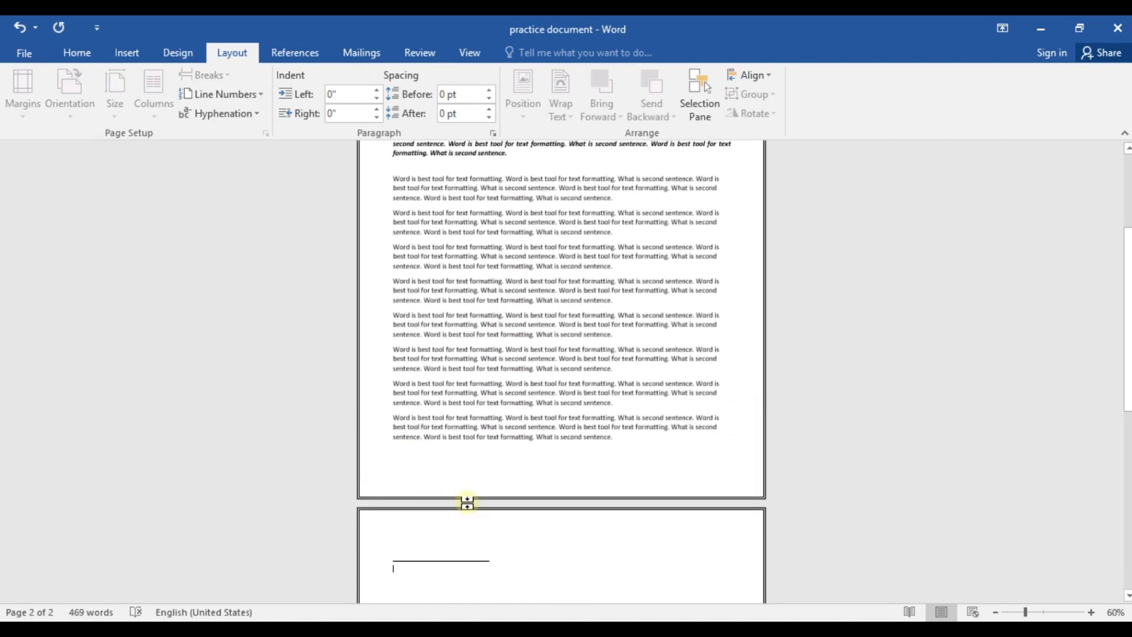
{"action": "scroll", "coordinate": [443, 454], "scroll_direction": "up", "scroll_amount": 5}
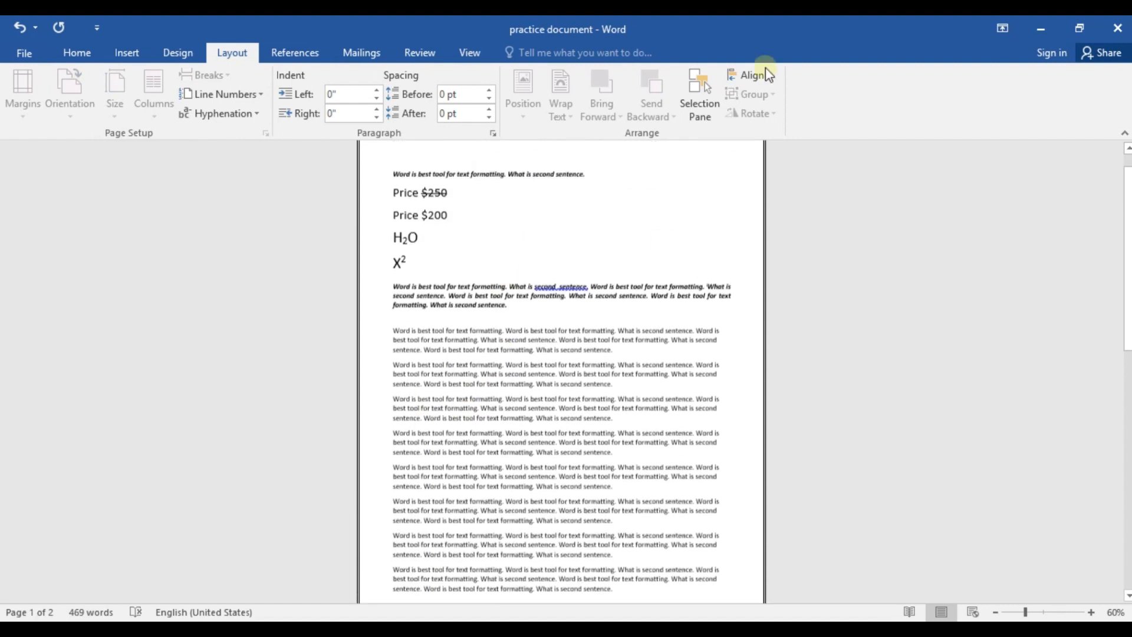
Set the paper size to A4
{"action": "left_click", "coordinate": [459, 302]}
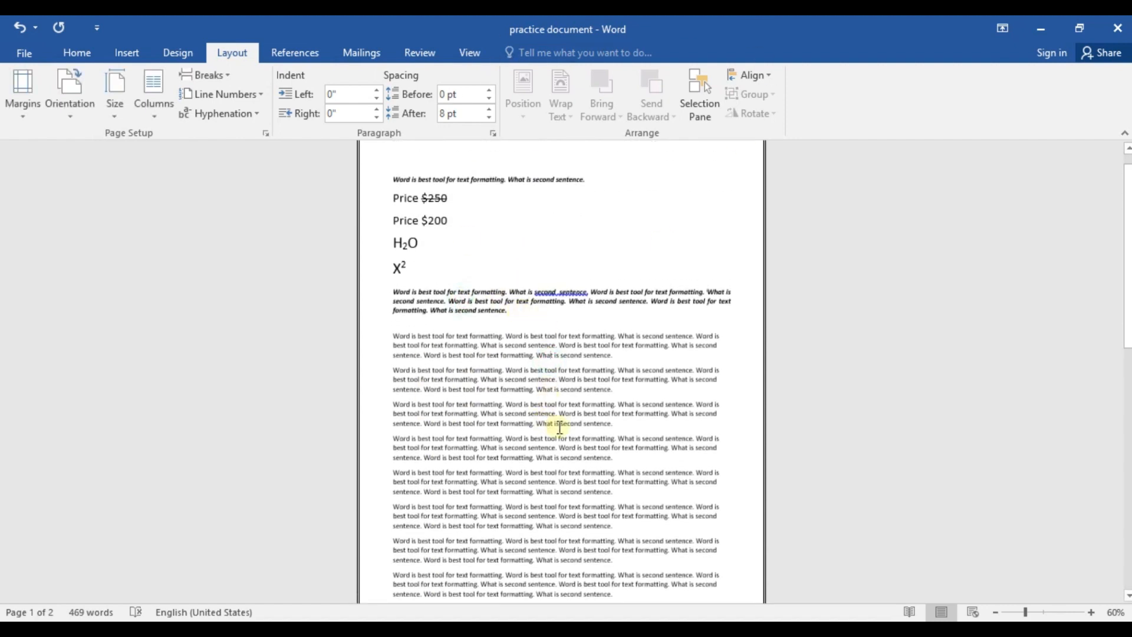
{"action": "scroll", "coordinate": [497, 329], "scroll_direction": "up", "scroll_amount": 1}
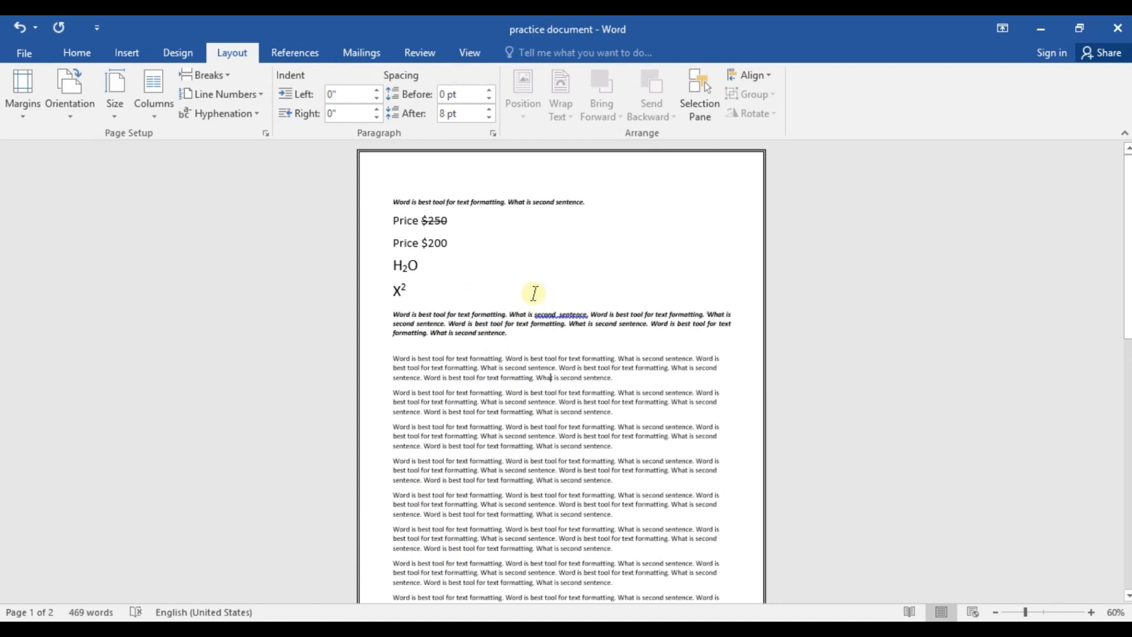
{"action": "left_click", "coordinate": [115, 115]}
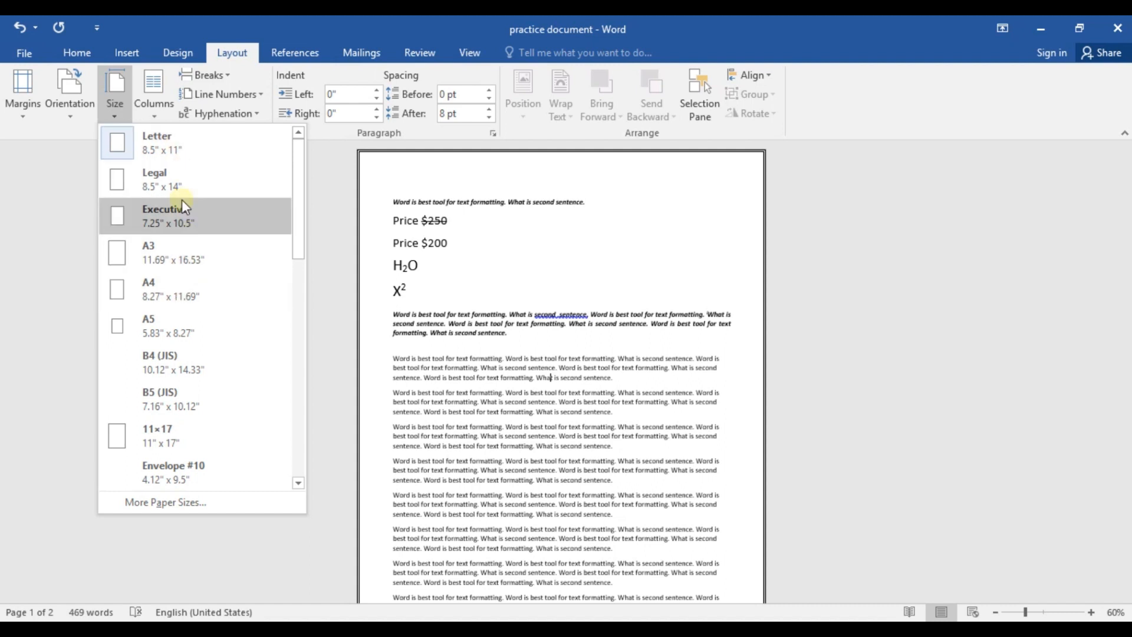
{"action": "left_click", "coordinate": [173, 290]}
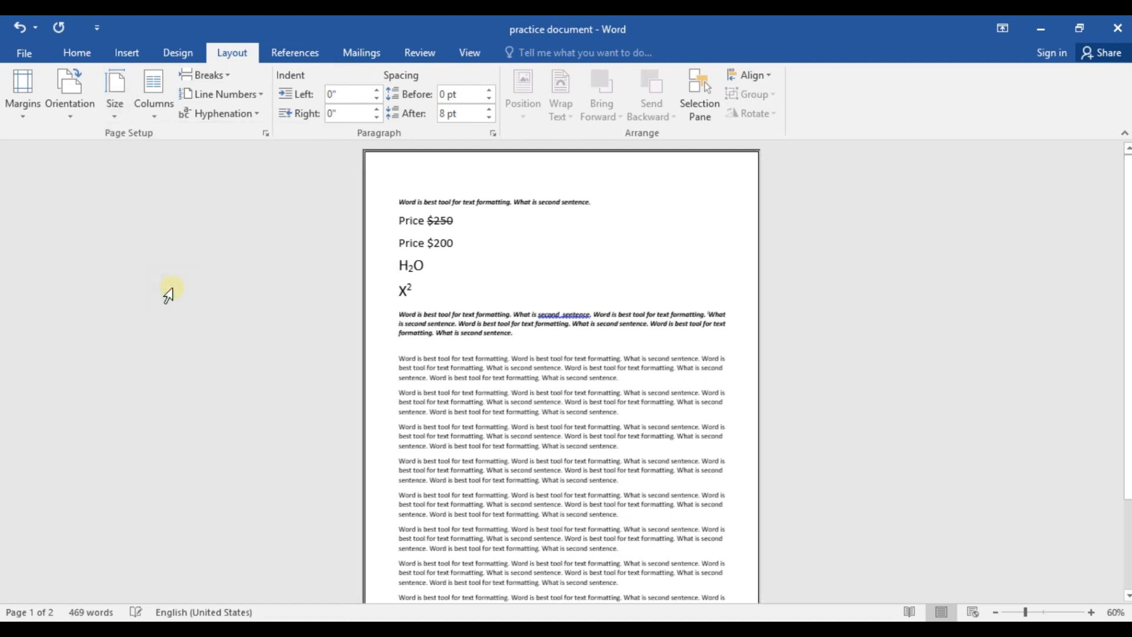
Open the print preview to check the page layout, then return to the document
{"action": "scroll", "coordinate": [519, 335], "scroll_direction": "down", "scroll_amount": 1}
{"action": "scroll", "coordinate": [517, 333], "scroll_direction": "up", "scroll_amount": 1}
{"action": "key", "text": "ctrl+p"}
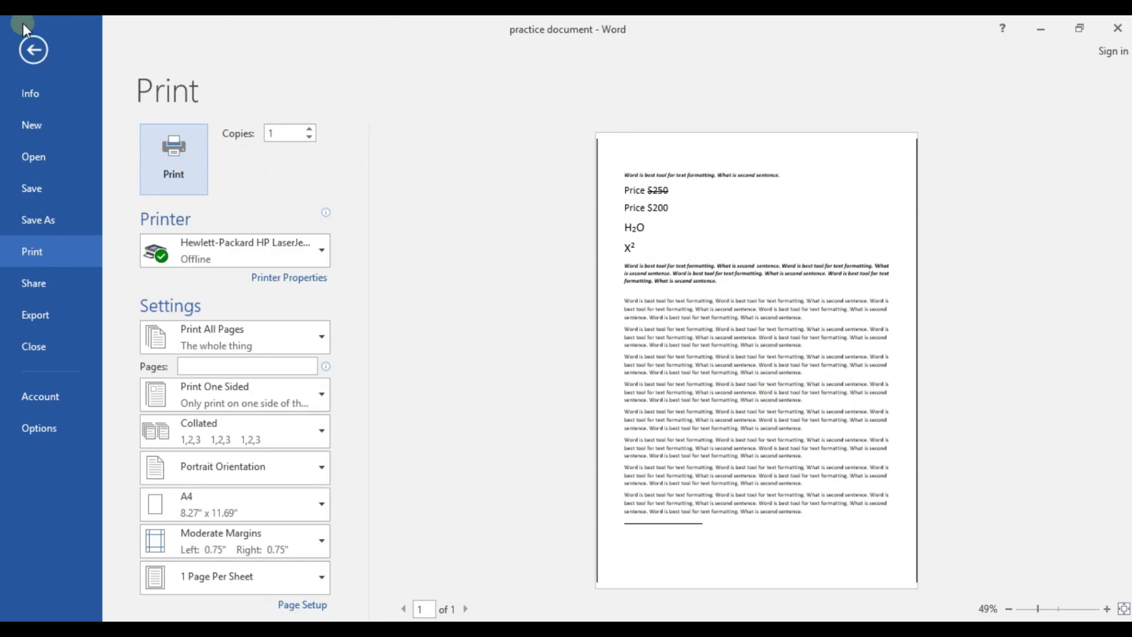
{"action": "left_click", "coordinate": [30, 52]}
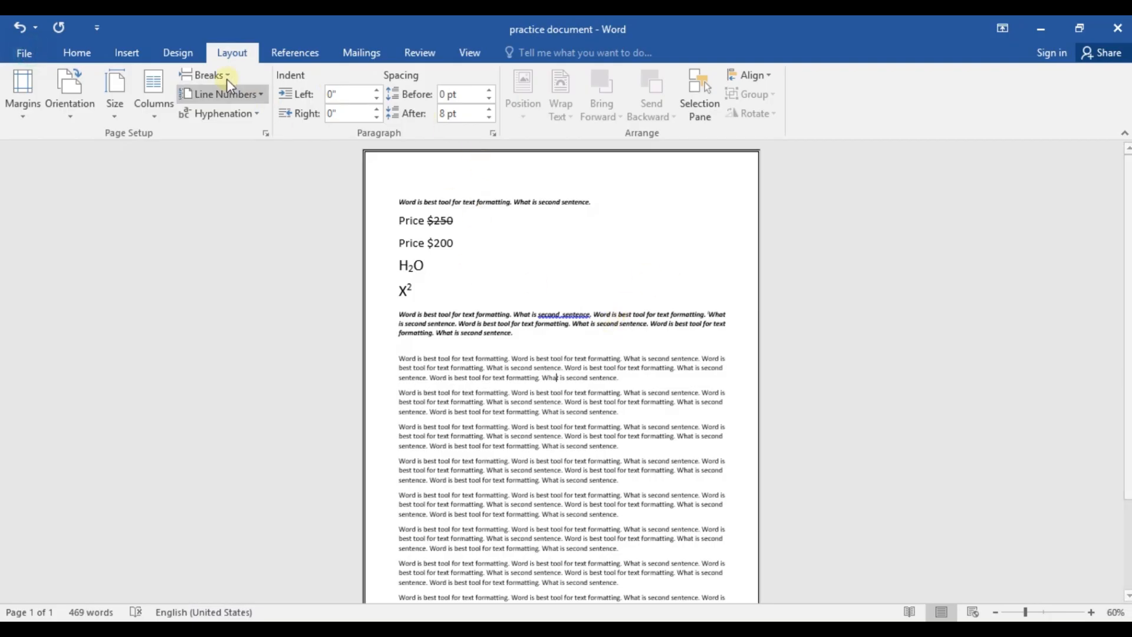
Split the document text into two columns
{"action": "left_click", "coordinate": [155, 113]}
{"action": "left_click", "coordinate": [154, 117]}
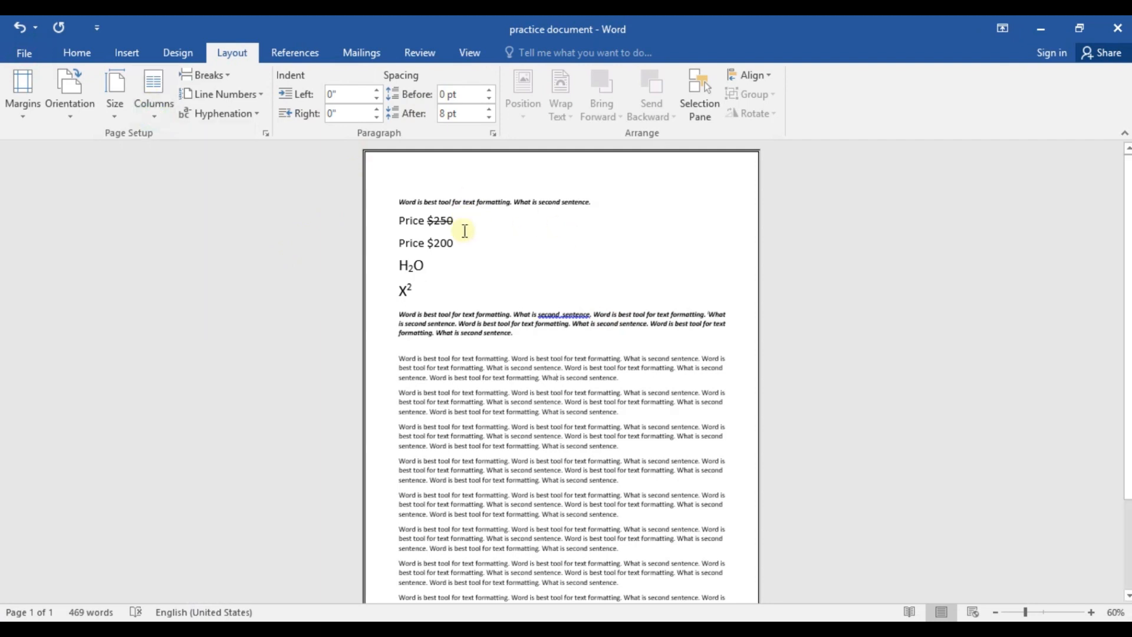
{"action": "scroll", "coordinate": [519, 295], "scroll_direction": "down", "scroll_amount": 3}
{"action": "scroll", "coordinate": [519, 295], "scroll_direction": "up", "scroll_amount": 3}
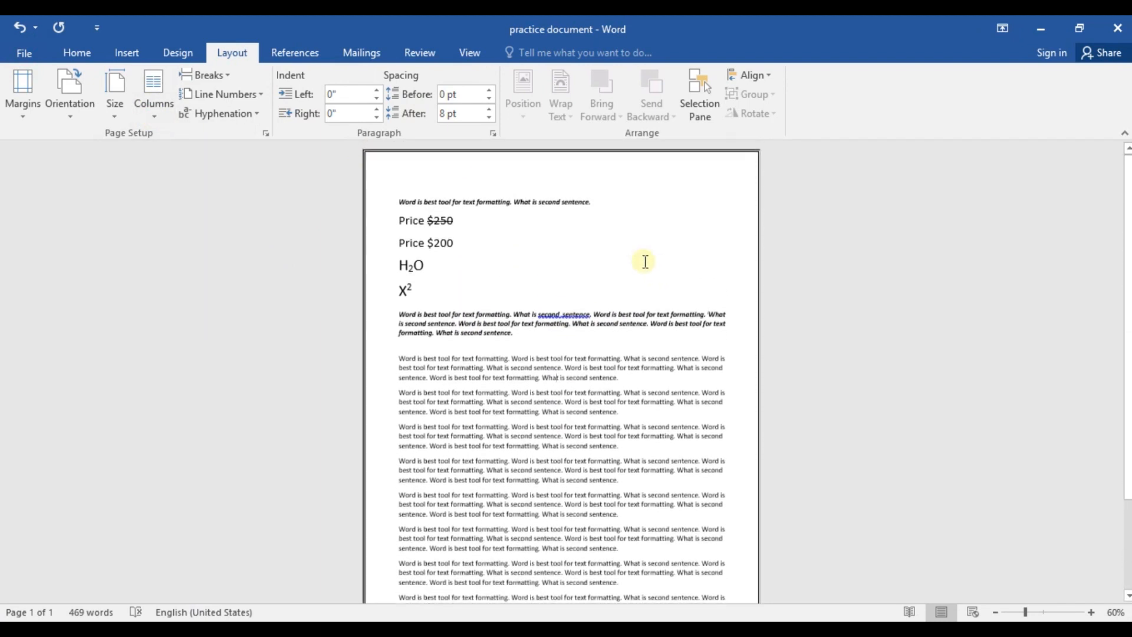
{"action": "left_click", "coordinate": [151, 116]}
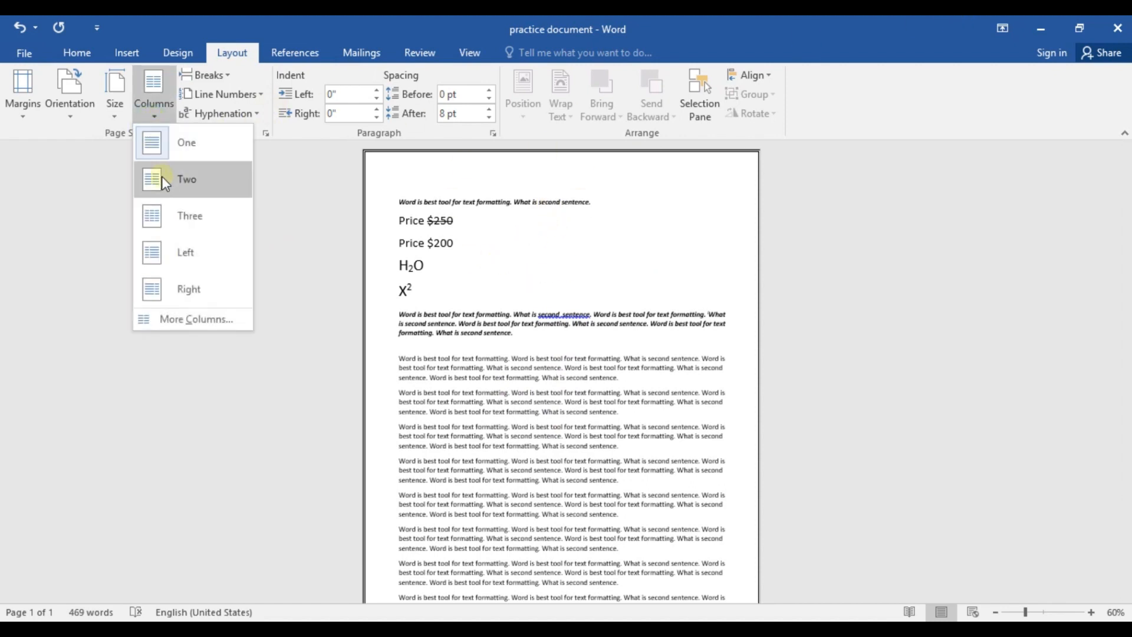
{"action": "left_click", "coordinate": [167, 187]}
Change the column layout to three columns
{"action": "scroll", "coordinate": [608, 318], "scroll_direction": "down", "scroll_amount": 4}
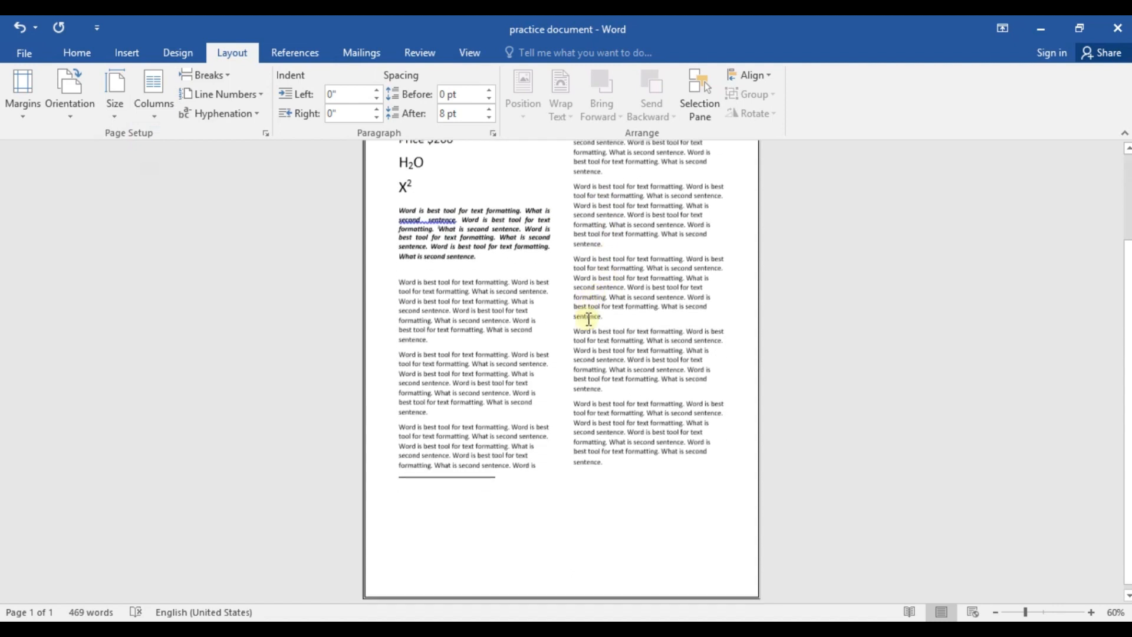
{"action": "scroll", "coordinate": [609, 250], "scroll_direction": "up", "scroll_amount": 3}
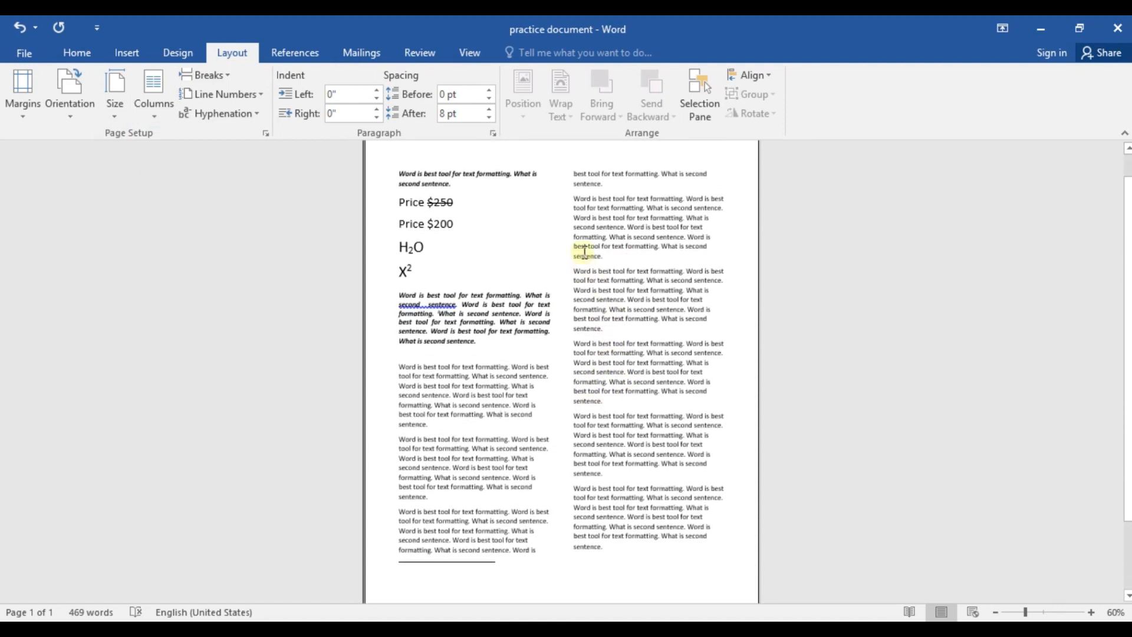
{"action": "left_click", "coordinate": [165, 118]}
{"action": "left_click", "coordinate": [183, 226]}
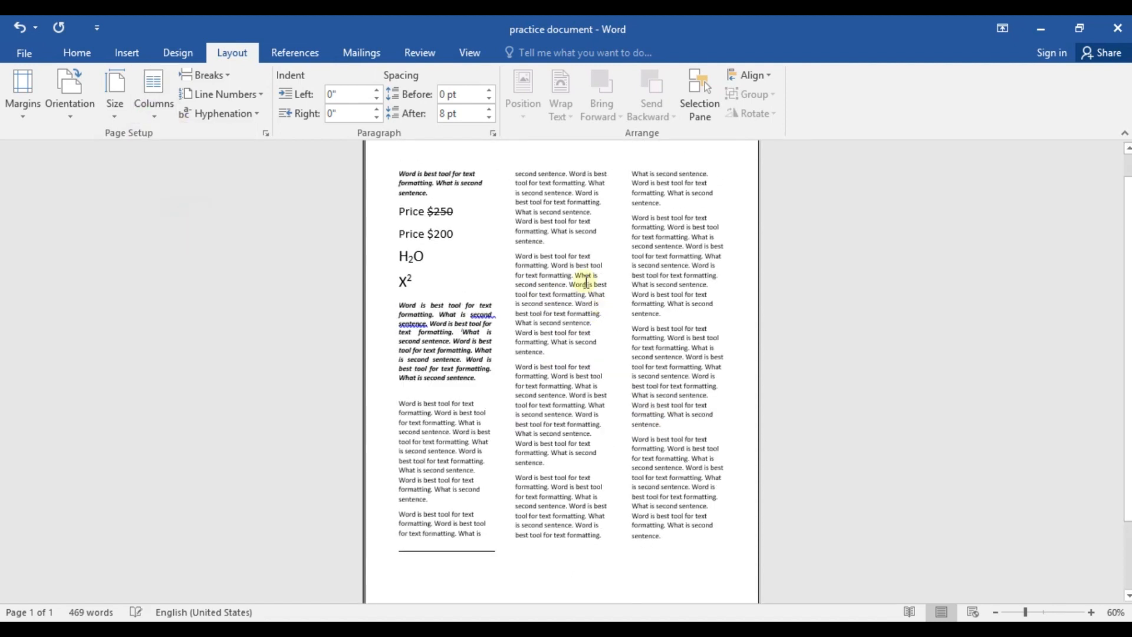
Return the document to a single column layout
{"action": "scroll", "coordinate": [581, 283], "scroll_direction": "up", "scroll_amount": 1}
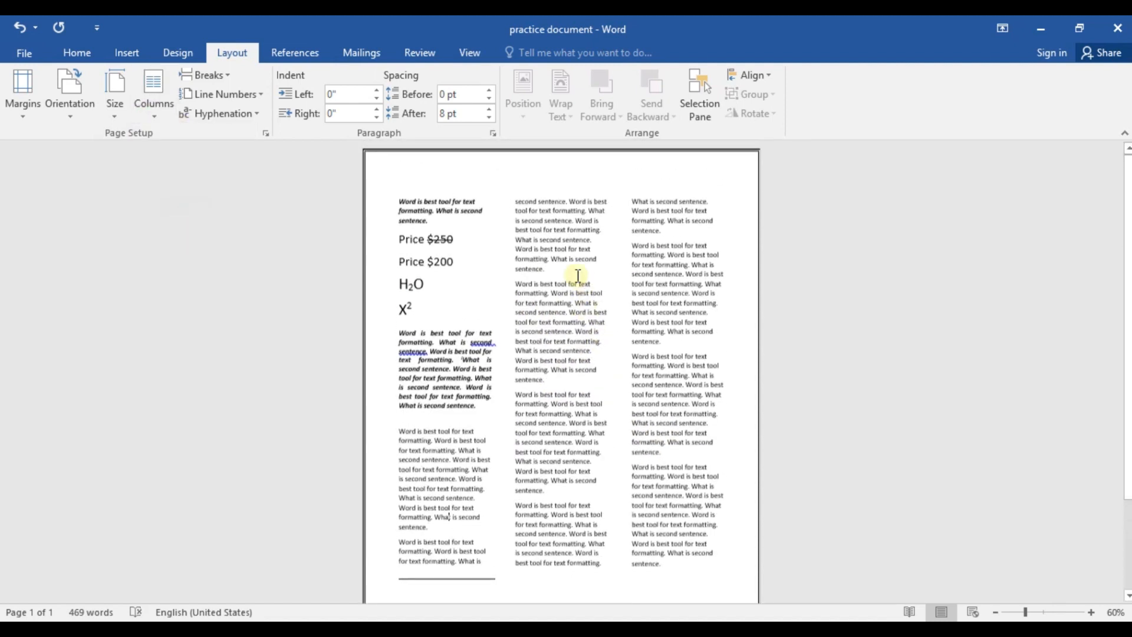
{"action": "left_click", "coordinate": [155, 116]}
{"action": "left_click", "coordinate": [187, 149]}
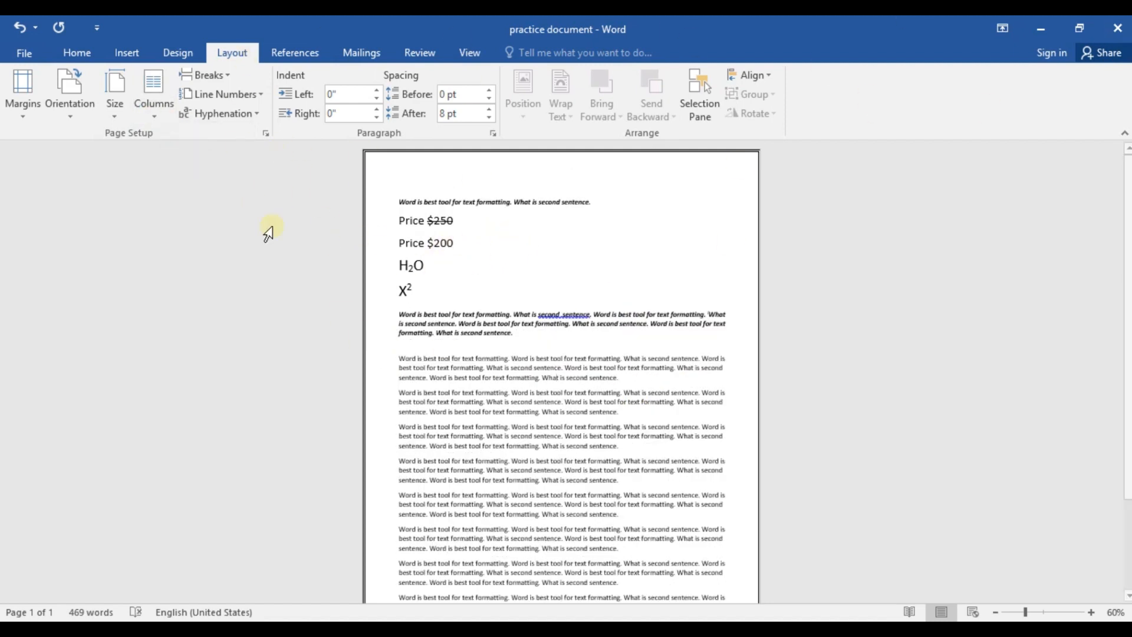
Insert a page break before a body paragraph, then undo it
{"action": "left_click", "coordinate": [225, 77]}
{"action": "left_click", "coordinate": [226, 77]}
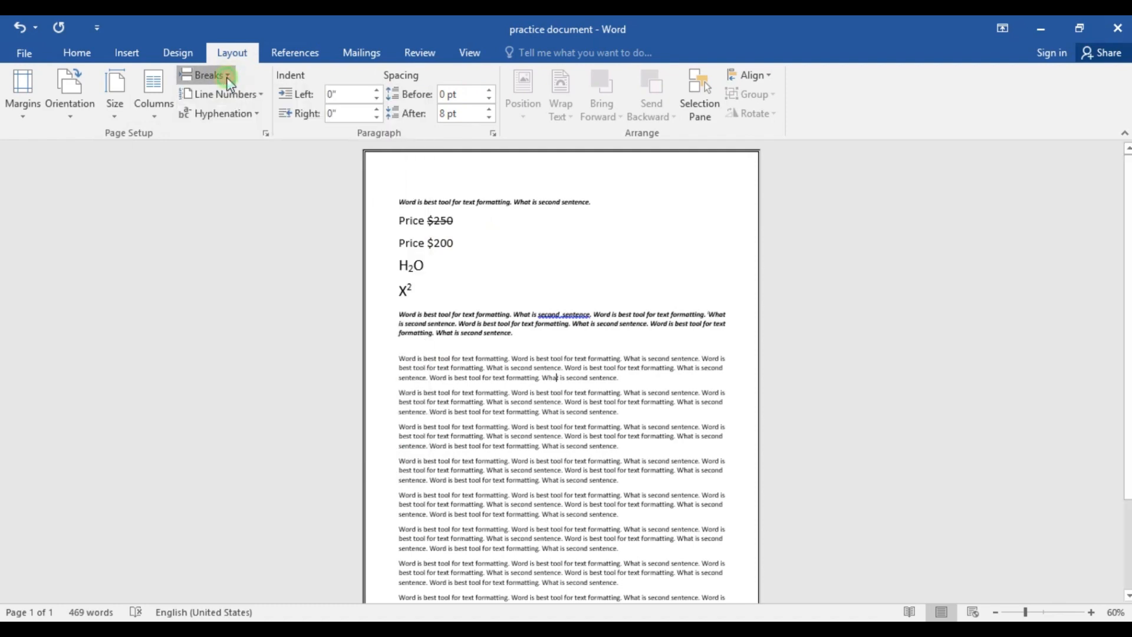
{"action": "scroll", "coordinate": [545, 338], "scroll_direction": "down", "scroll_amount": 3}
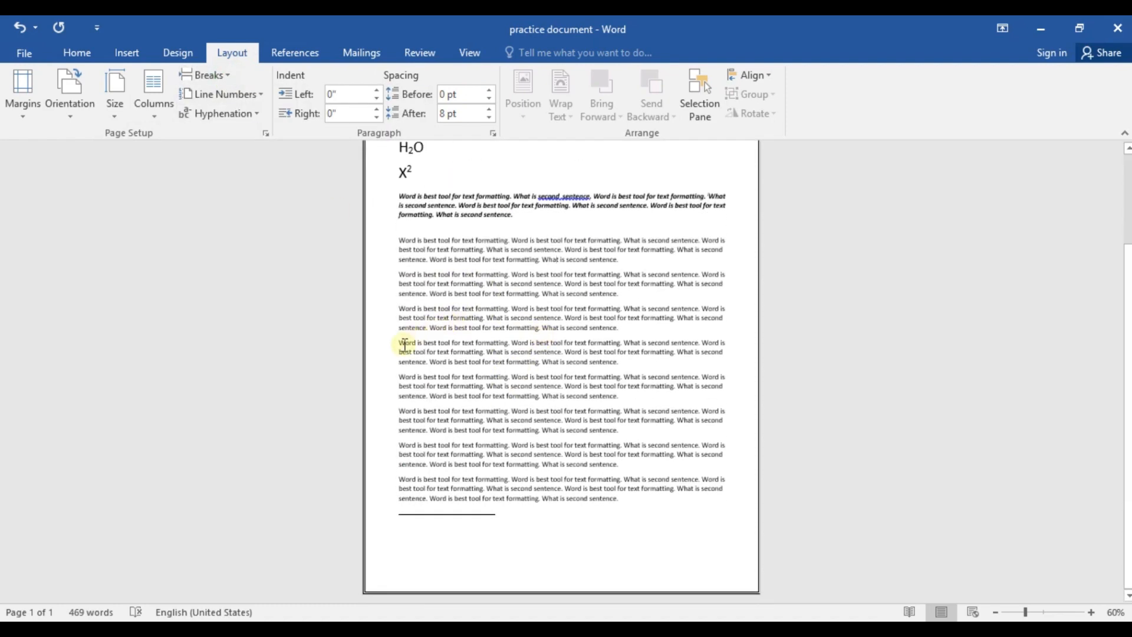
{"action": "scroll", "coordinate": [403, 345], "scroll_direction": "up", "scroll_amount": 3}
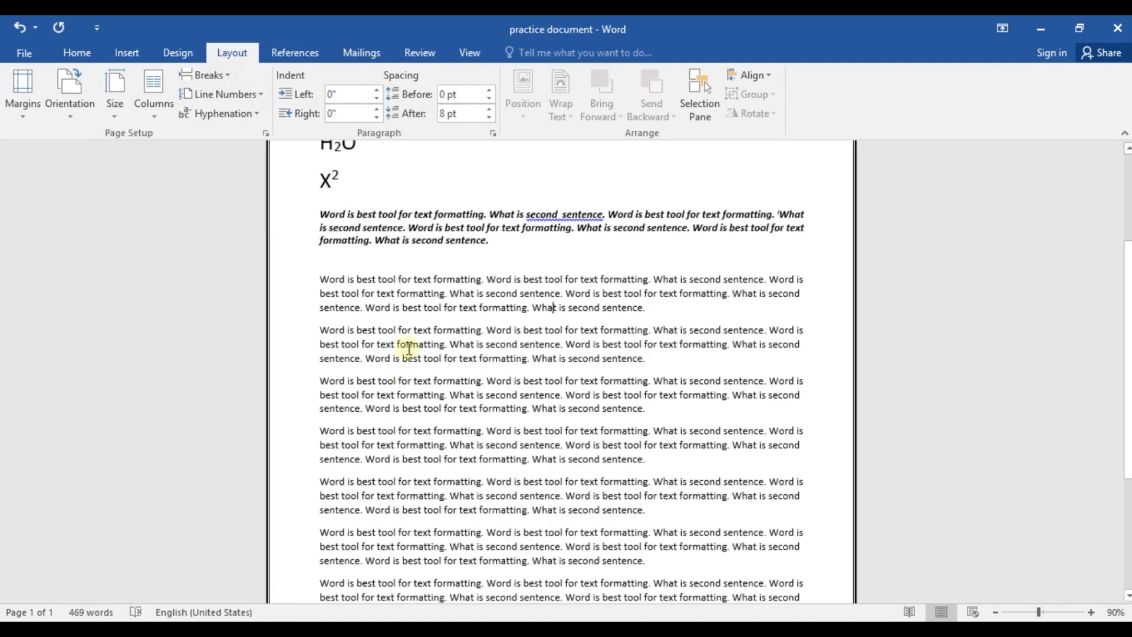
{"action": "scroll", "coordinate": [406, 347], "scroll_direction": "up", "scroll_amount": 8}
{"action": "scroll", "coordinate": [419, 356], "scroll_direction": "down", "scroll_amount": 3}
{"action": "scroll", "coordinate": [419, 357], "scroll_direction": "down", "scroll_amount": 3}
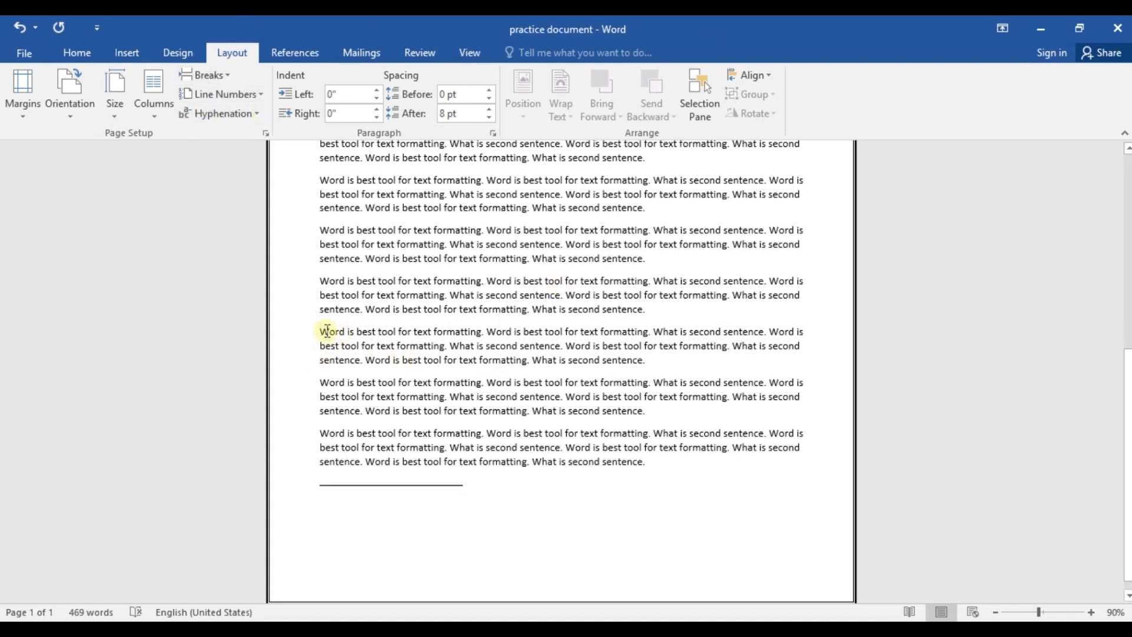
{"action": "scroll", "coordinate": [448, 377], "scroll_direction": "down", "scroll_amount": 1}
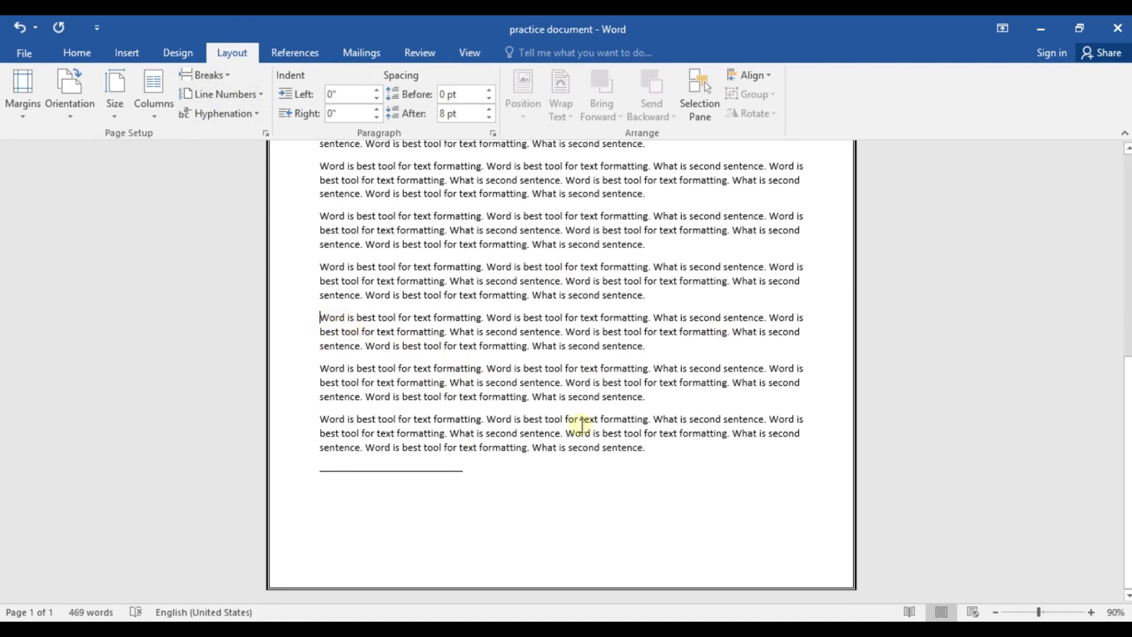
{"action": "left_click", "coordinate": [224, 76]}
{"action": "left_click", "coordinate": [258, 148]}
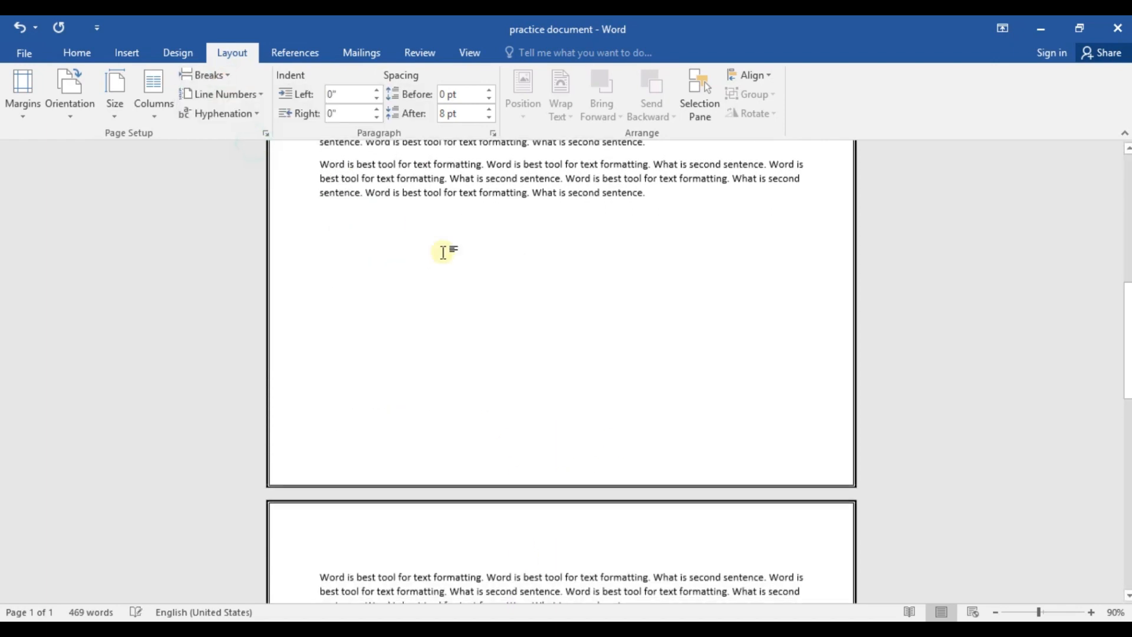
{"action": "scroll", "coordinate": [384, 346], "scroll_direction": "up", "scroll_amount": 4}
{"action": "scroll", "coordinate": [432, 392], "scroll_direction": "down", "scroll_amount": 10}
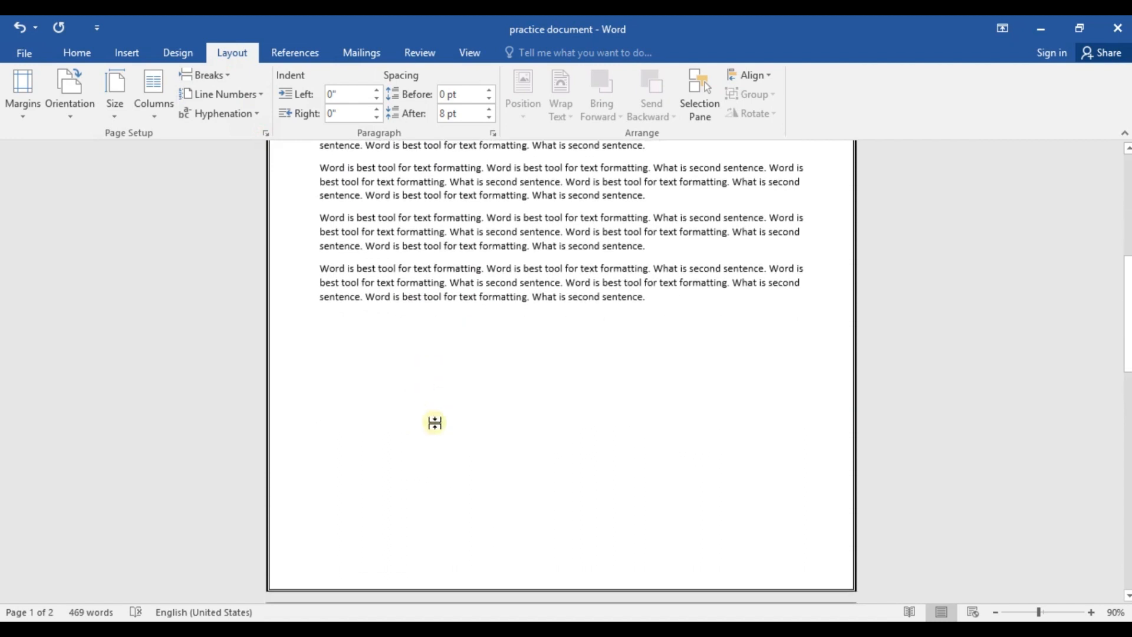
{"action": "scroll", "coordinate": [412, 283], "scroll_direction": "up", "scroll_amount": 5}
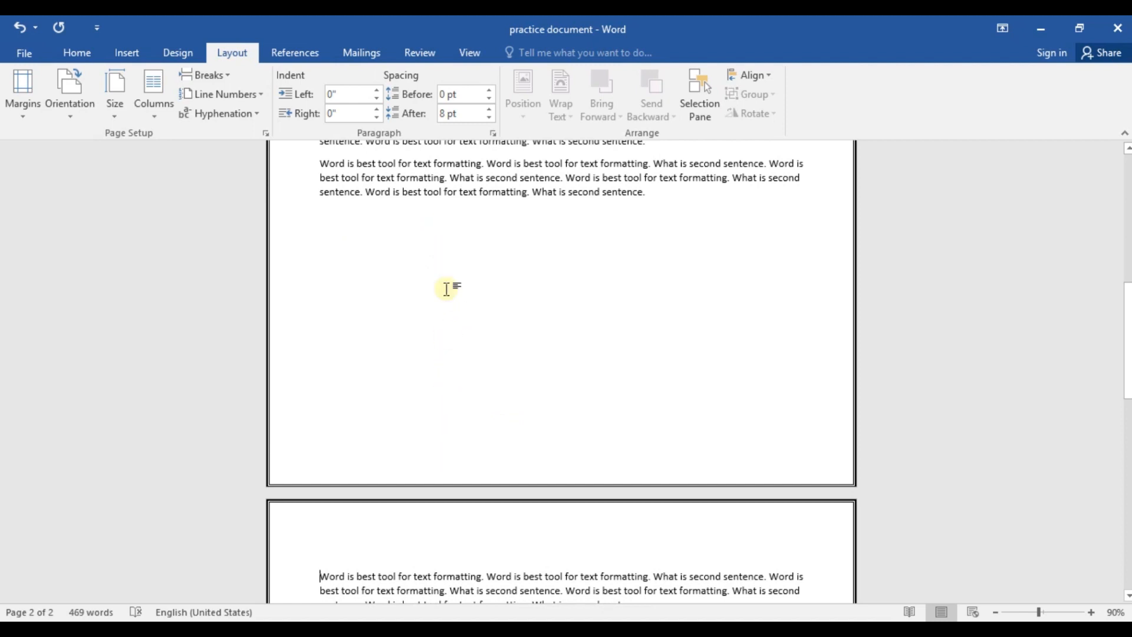
{"action": "scroll", "coordinate": [436, 478], "scroll_direction": "down", "scroll_amount": 1}
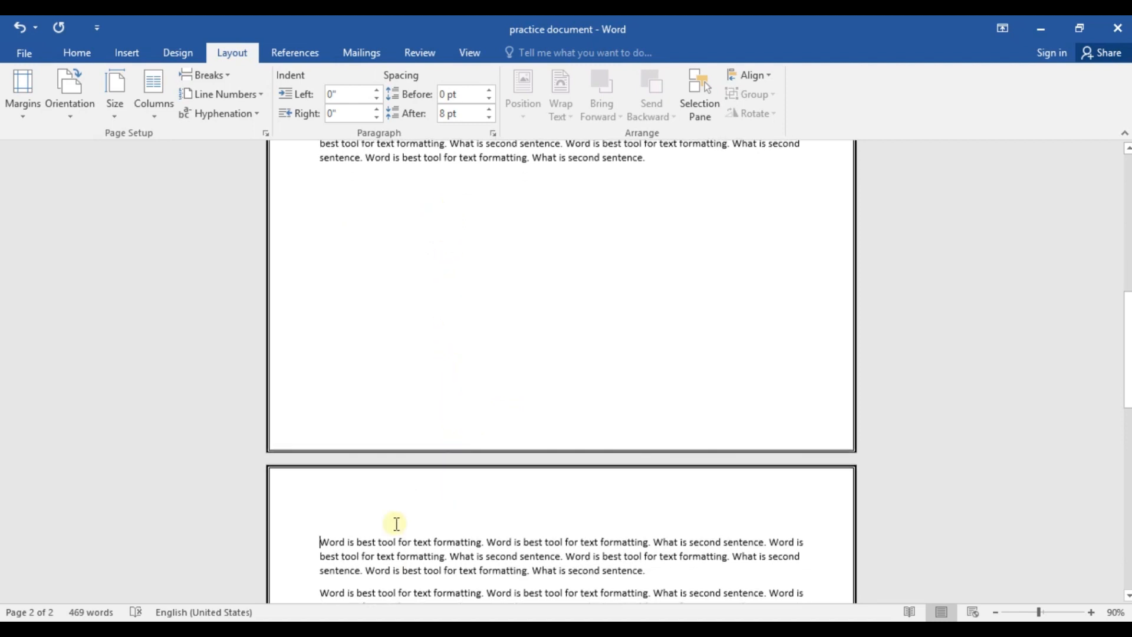
{"action": "scroll", "coordinate": [397, 472], "scroll_direction": "down", "scroll_amount": 2}
{"action": "key", "text": "ctrl+z"}
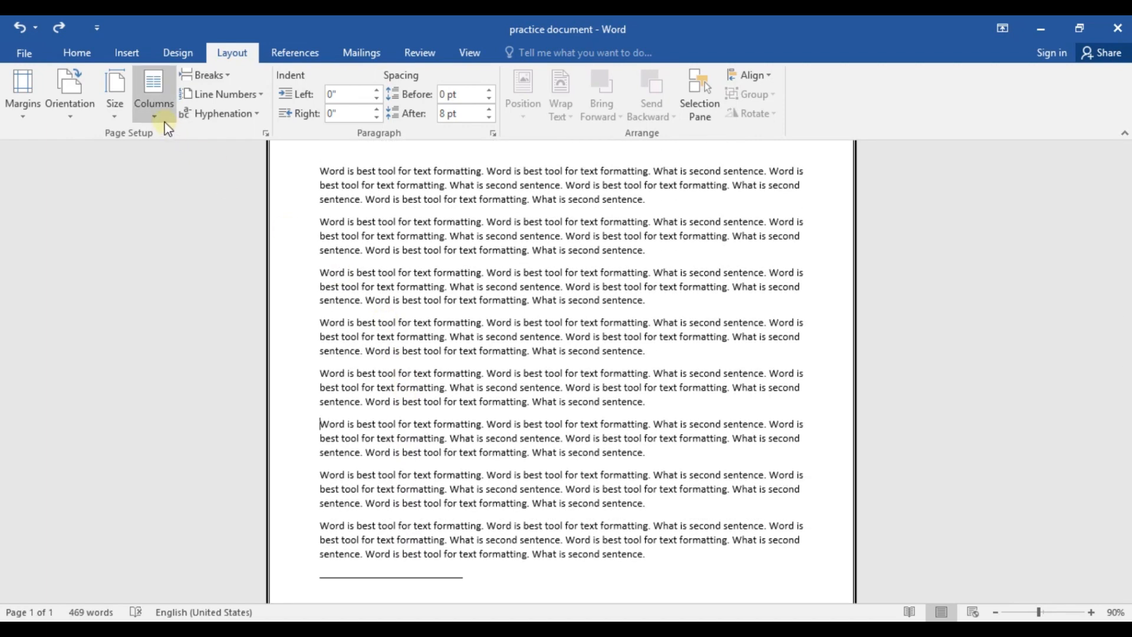
Split the document text into two columns
{"action": "left_click", "coordinate": [225, 78]}
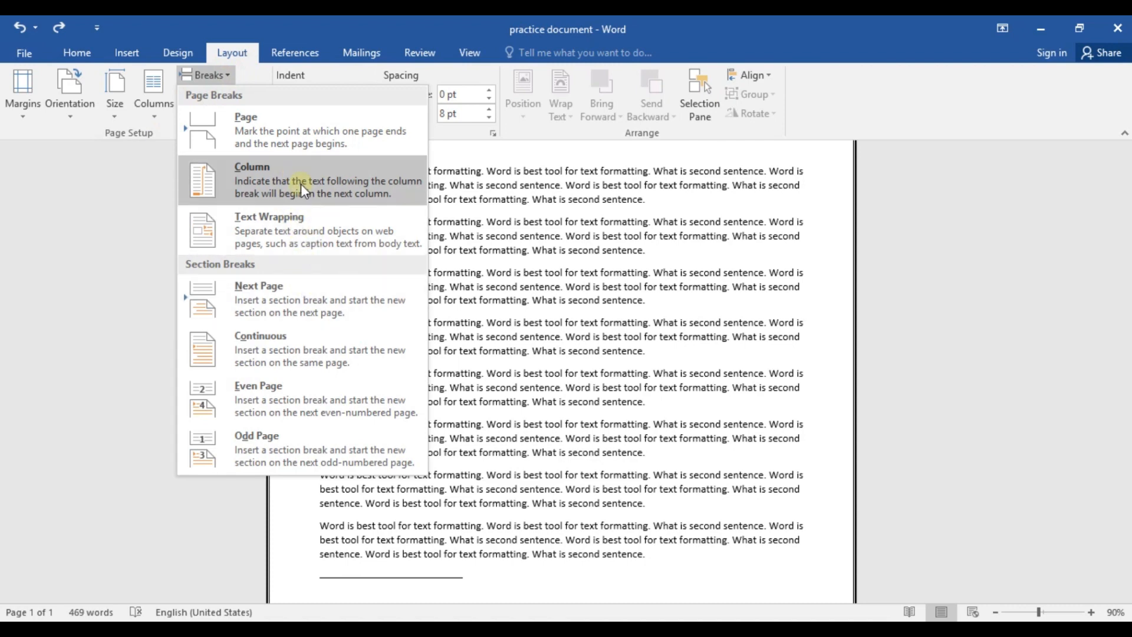
{"action": "left_click", "coordinate": [519, 224]}
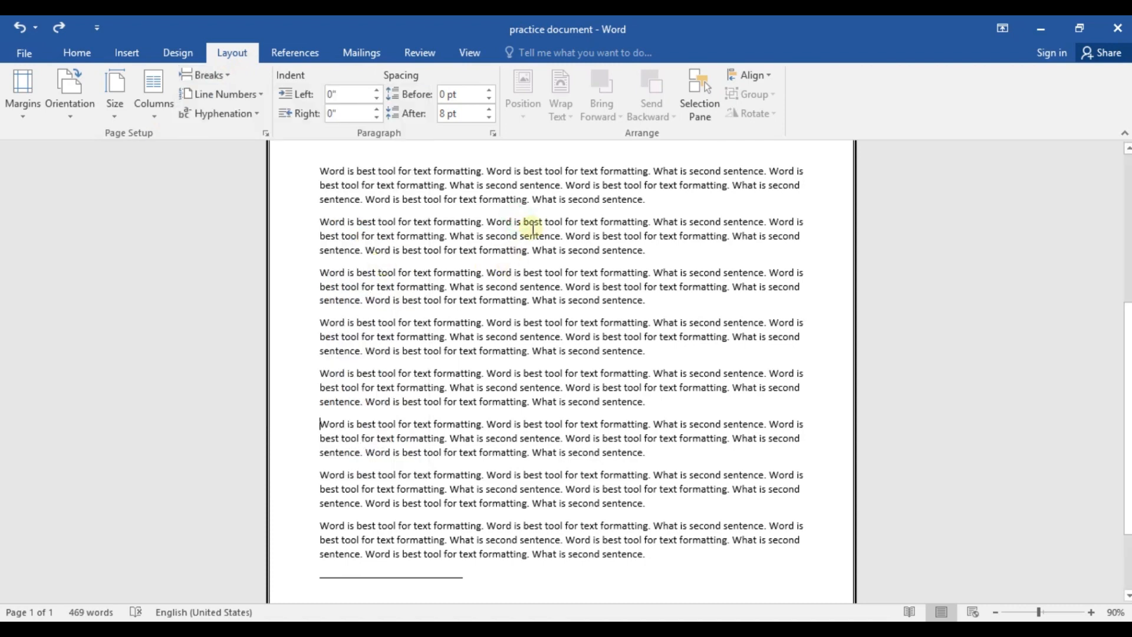
{"action": "scroll", "coordinate": [525, 236], "scroll_direction": "up", "scroll_amount": 5}
{"action": "scroll", "coordinate": [471, 289], "scroll_direction": "up", "scroll_amount": 2}
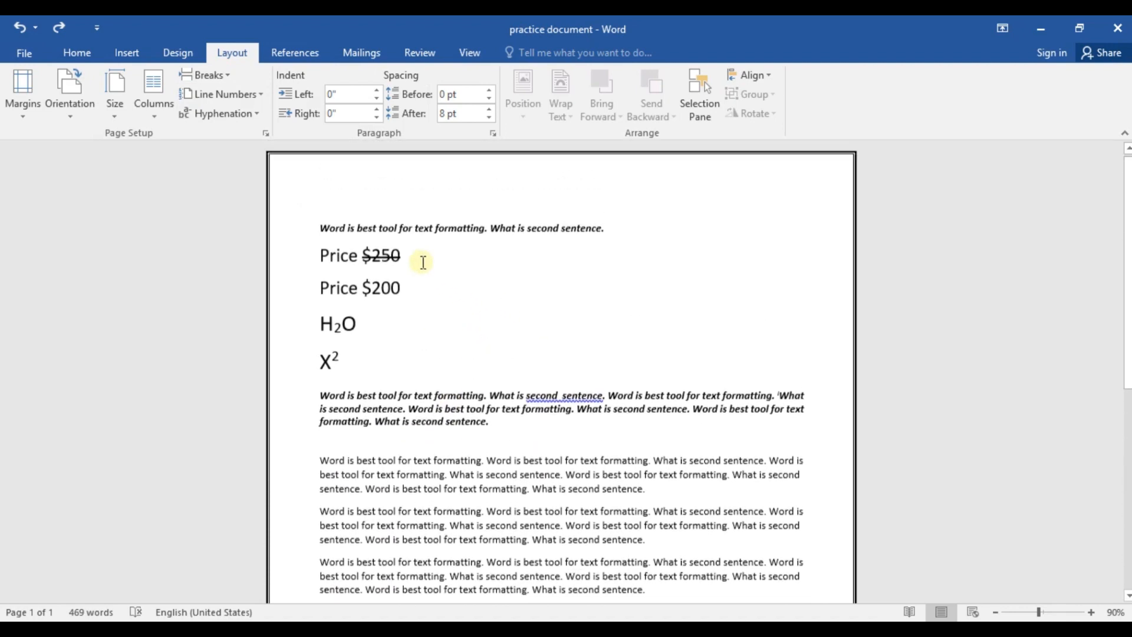
{"action": "scroll", "coordinate": [504, 299], "scroll_direction": "down", "scroll_amount": 6}
{"action": "scroll", "coordinate": [494, 317], "scroll_direction": "up", "scroll_amount": 8}
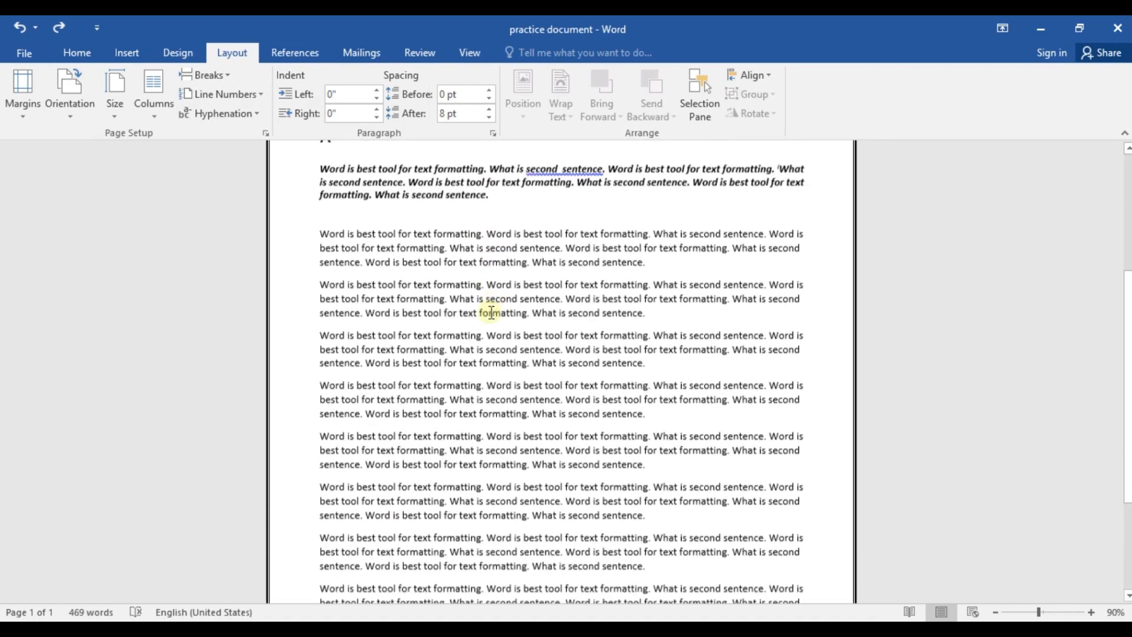
{"action": "left_click", "coordinate": [153, 104]}
{"action": "left_click", "coordinate": [177, 184]}
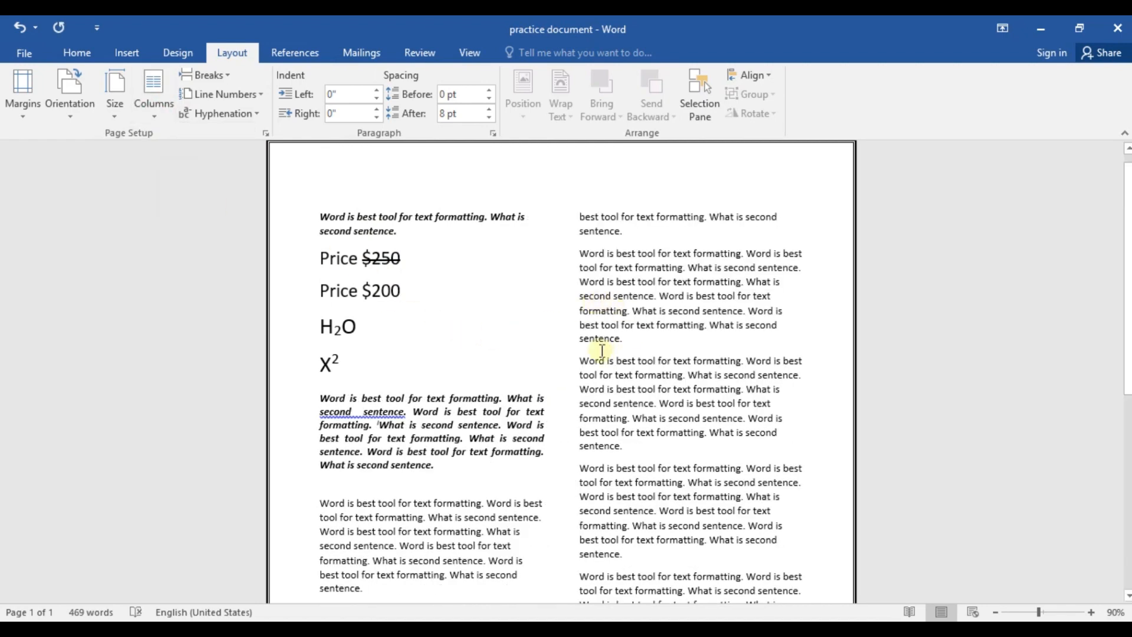
Insert a column break before a paragraph in the second column
{"action": "scroll", "coordinate": [604, 353], "scroll_direction": "down", "scroll_amount": 3}
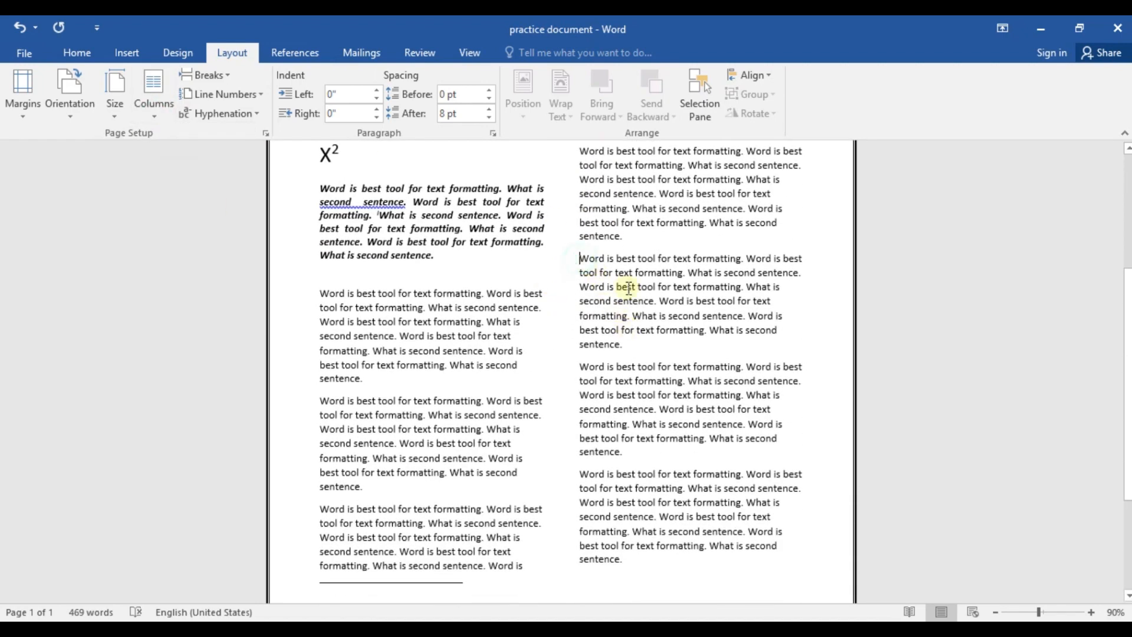
{"action": "left_click", "coordinate": [219, 77]}
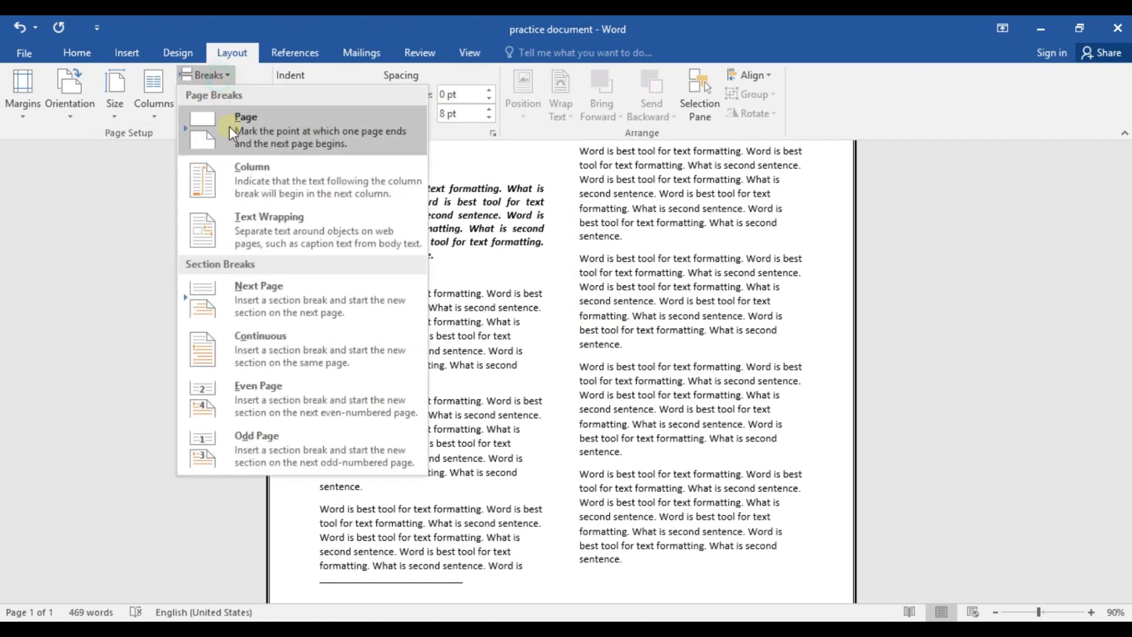
{"action": "left_click", "coordinate": [247, 180]}
Scroll through both pages to examine how the column break moved the text
{"action": "scroll", "coordinate": [470, 242], "scroll_direction": "down", "scroll_amount": 8}
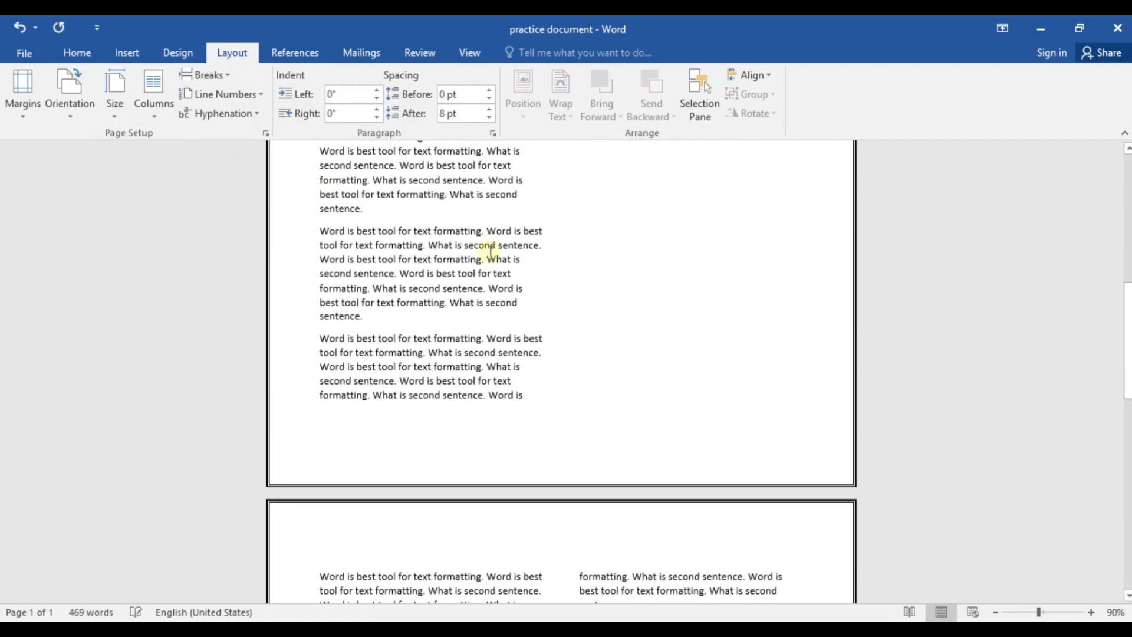
{"action": "scroll", "coordinate": [544, 294], "scroll_direction": "down", "scroll_amount": 7}
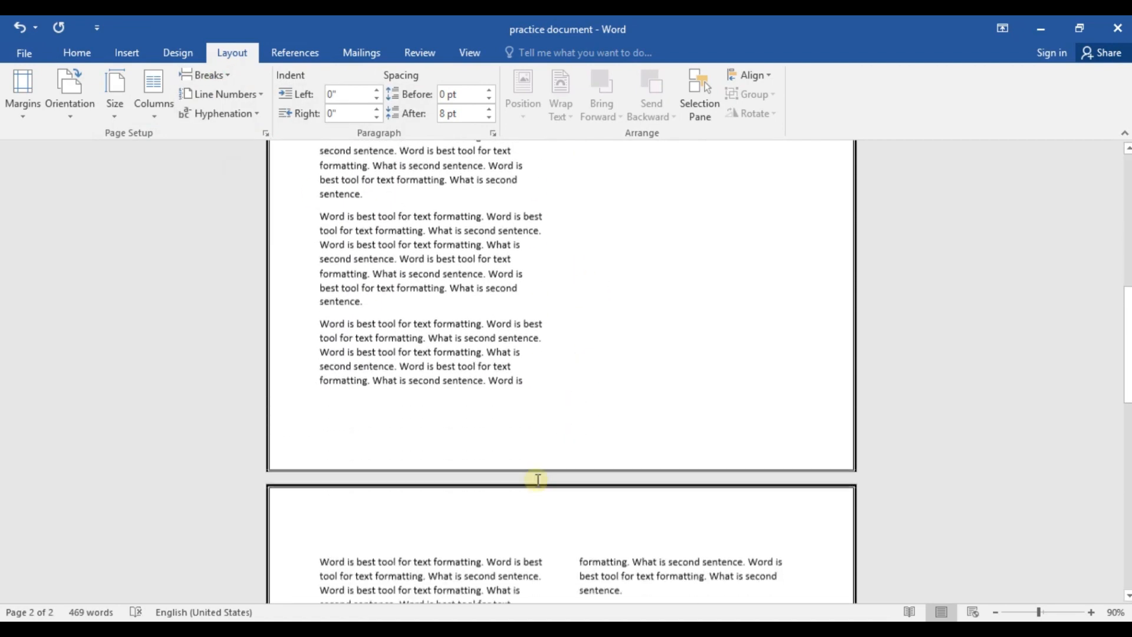
{"action": "scroll", "coordinate": [600, 324], "scroll_direction": "up", "scroll_amount": 7}
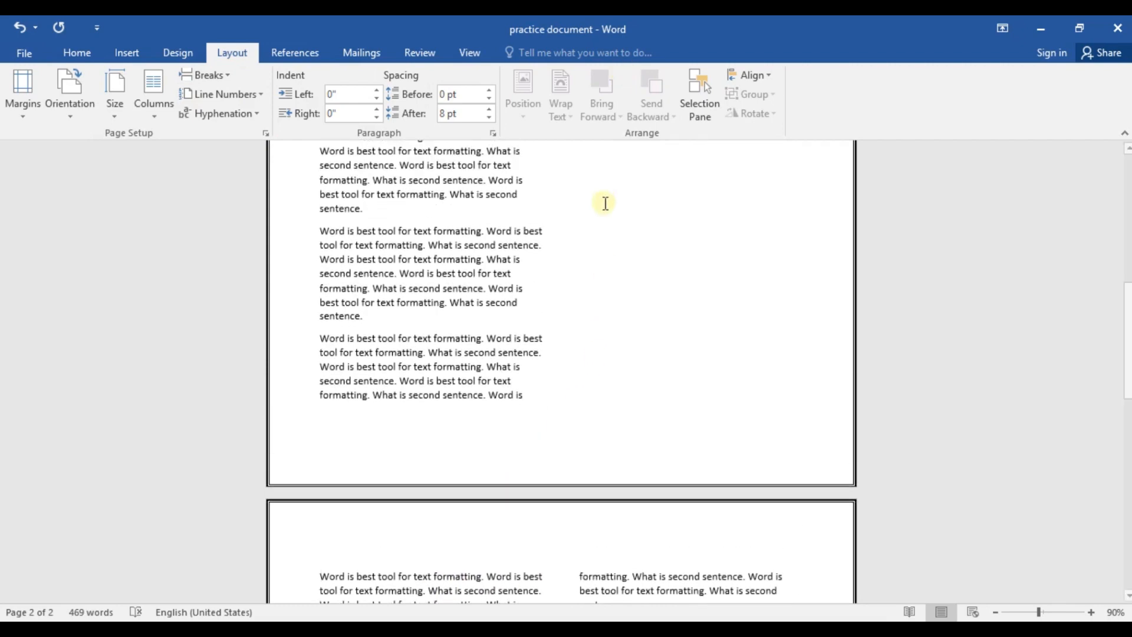
{"action": "scroll", "coordinate": [597, 231], "scroll_direction": "up", "scroll_amount": 5}
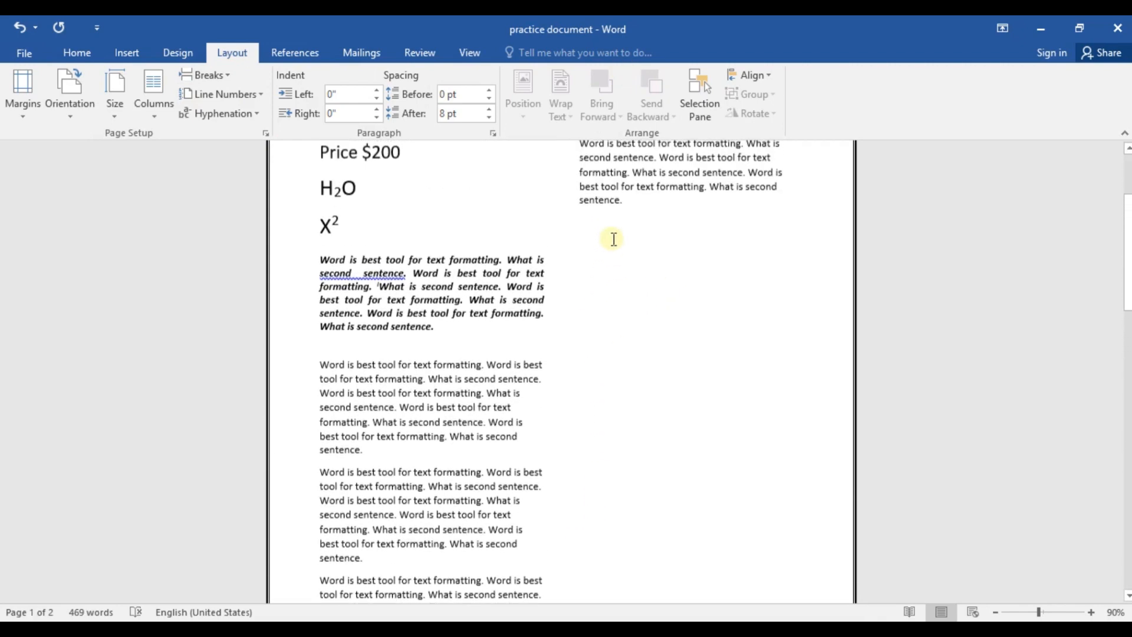
{"action": "scroll", "coordinate": [616, 392], "scroll_direction": "down", "scroll_amount": 7}
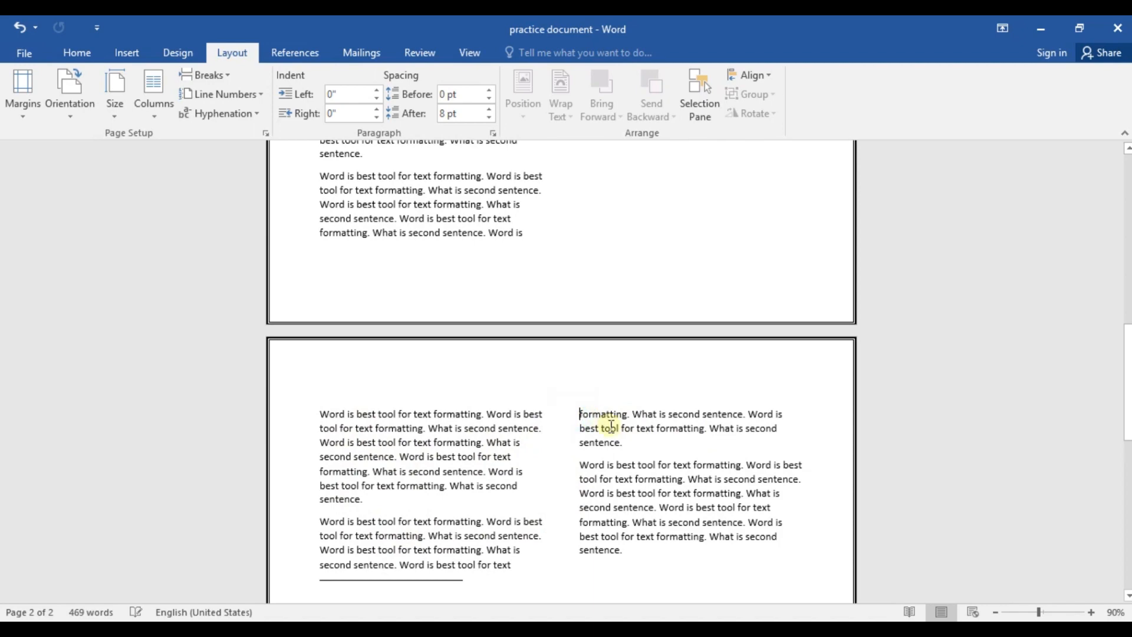
{"action": "scroll", "coordinate": [650, 402], "scroll_direction": "up", "scroll_amount": 5}
{"action": "scroll", "coordinate": [661, 388], "scroll_direction": "up", "scroll_amount": 3}
{"action": "scroll", "coordinate": [730, 341], "scroll_direction": "down", "scroll_amount": 8}
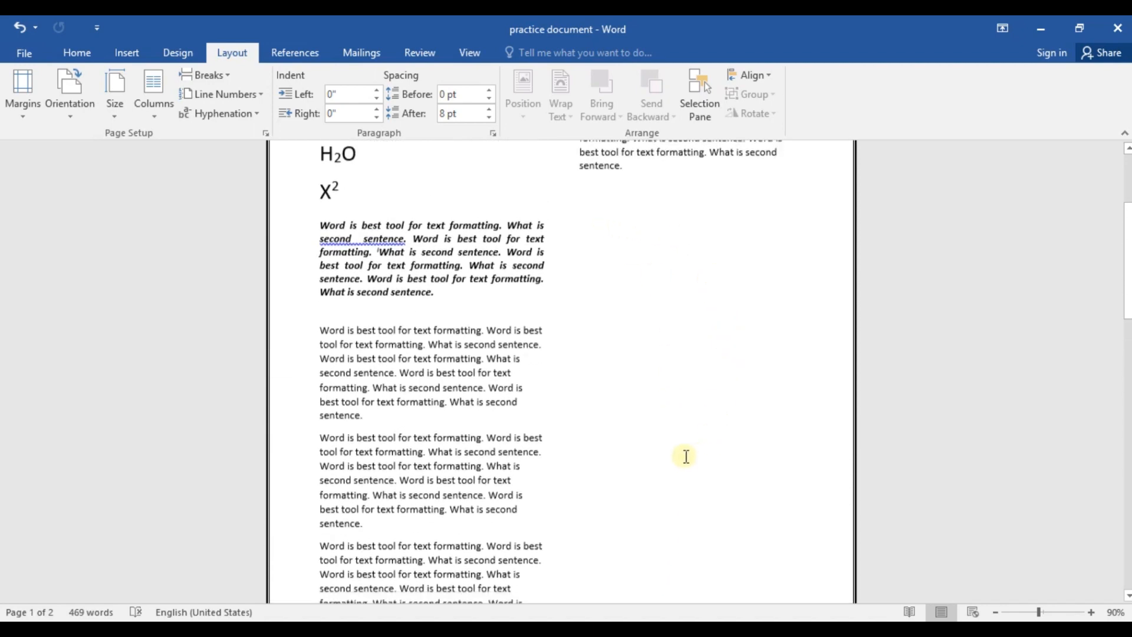
{"action": "scroll", "coordinate": [614, 424], "scroll_direction": "down", "scroll_amount": 5}
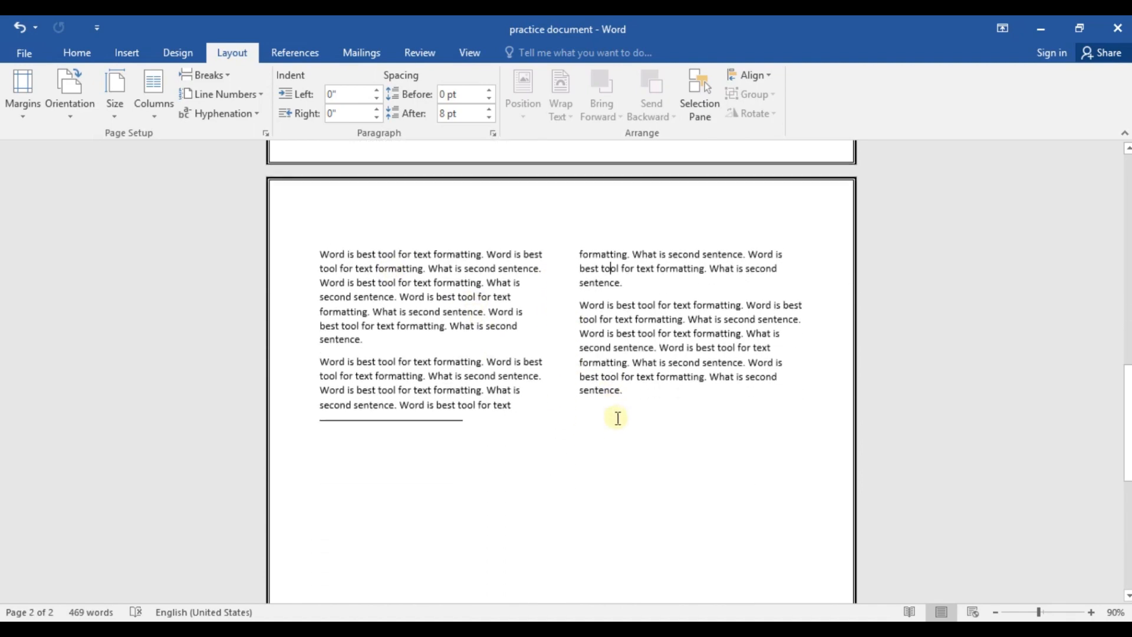
{"action": "scroll", "coordinate": [372, 288], "scroll_direction": "up", "scroll_amount": 8}
{"action": "scroll", "coordinate": [595, 376], "scroll_direction": "up", "scroll_amount": 10}
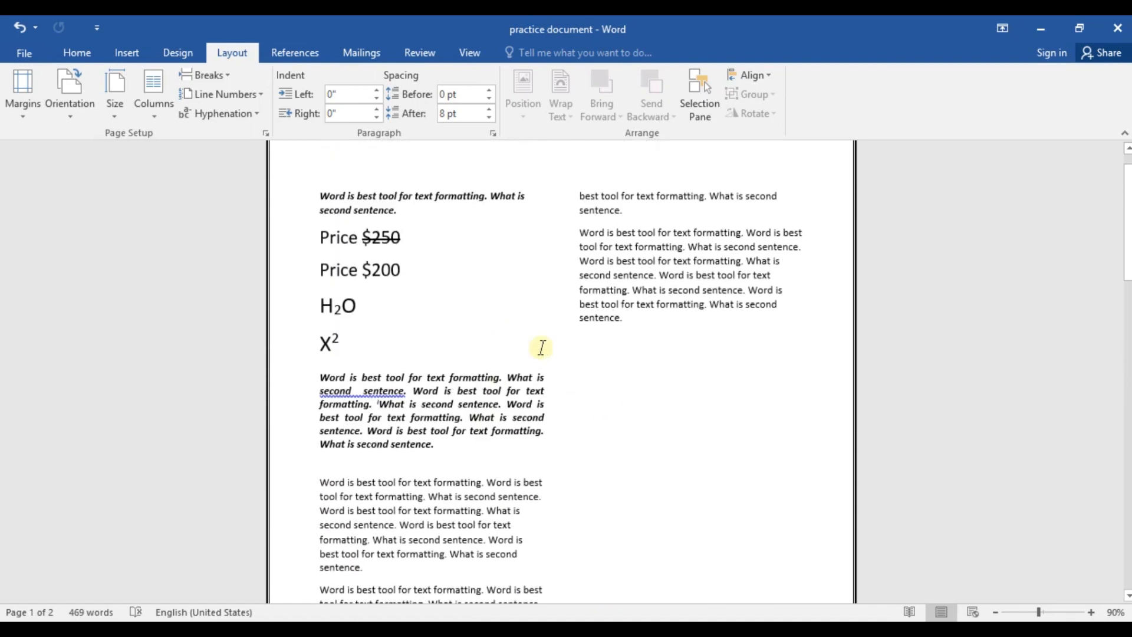
Undo the column break and switch the document back to one column
{"action": "key", "text": "ctrl+z"}
{"action": "left_click", "coordinate": [154, 118]}
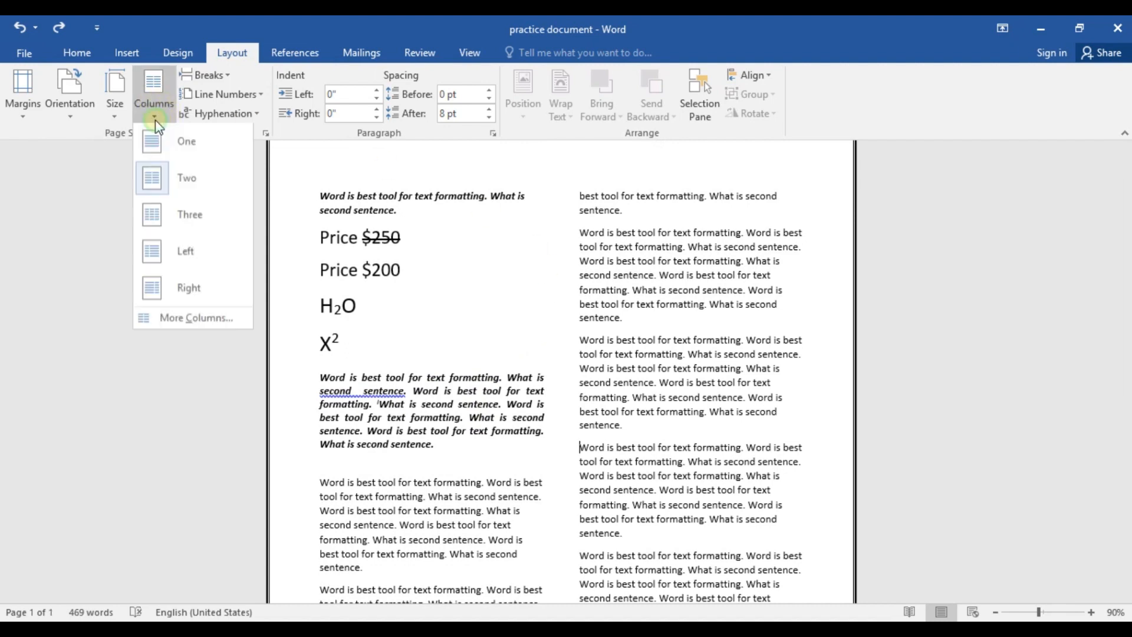
{"action": "left_click", "coordinate": [155, 115]}
{"action": "left_click", "coordinate": [227, 77]}
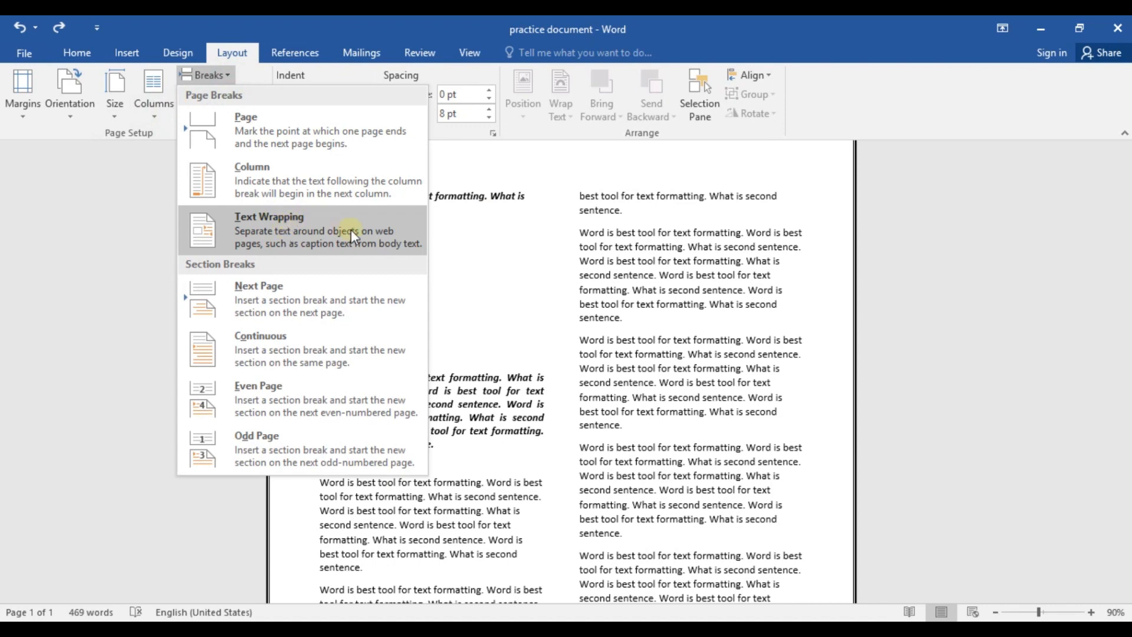
{"action": "left_click", "coordinate": [626, 390]}
{"action": "left_click", "coordinate": [581, 445]}
{"action": "scroll", "coordinate": [518, 397], "scroll_direction": "down", "scroll_amount": 4}
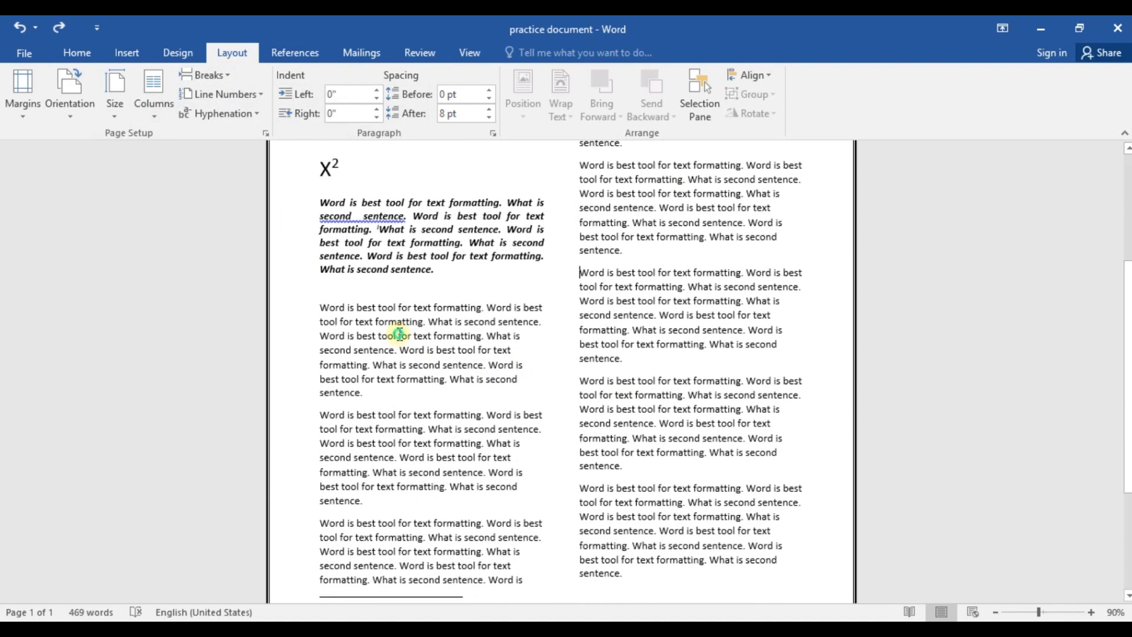
{"action": "scroll", "coordinate": [590, 336], "scroll_direction": "up", "scroll_amount": 3}
{"action": "left_click", "coordinate": [154, 98]}
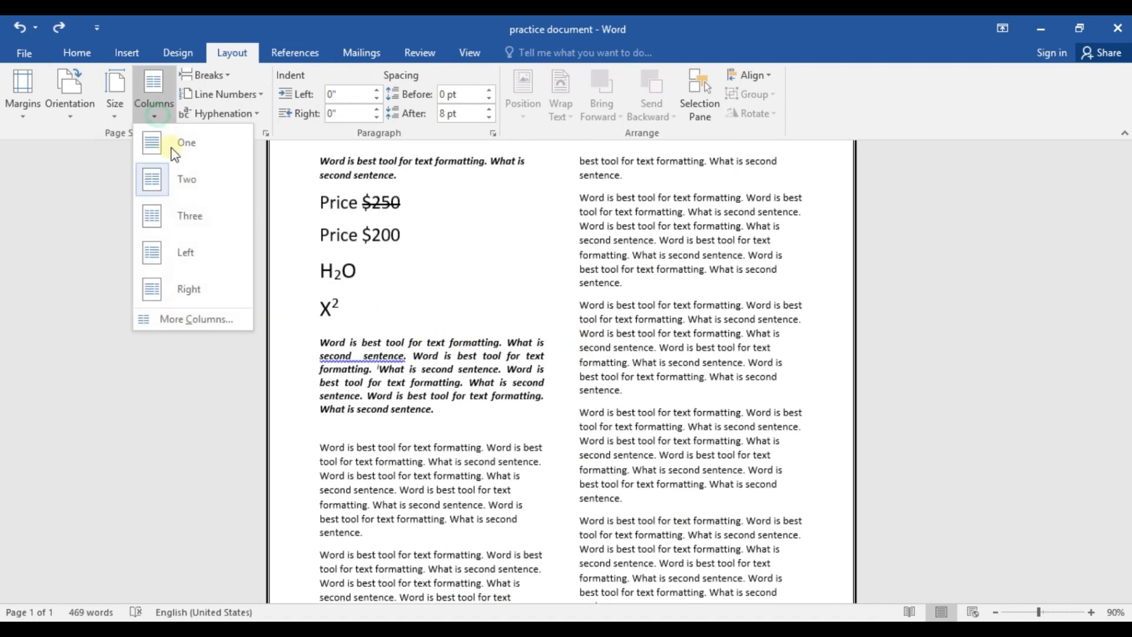
{"action": "left_click", "coordinate": [187, 145]}
Draw an oval shape over the body paragraphs, about 1.86 by 3.43 inches
{"action": "scroll", "coordinate": [501, 386], "scroll_direction": "up", "scroll_amount": 1}
{"action": "scroll", "coordinate": [456, 350], "scroll_direction": "down", "scroll_amount": 4}
{"action": "scroll", "coordinate": [456, 349], "scroll_direction": "down", "scroll_amount": 1}
{"action": "left_click", "coordinate": [451, 313]}
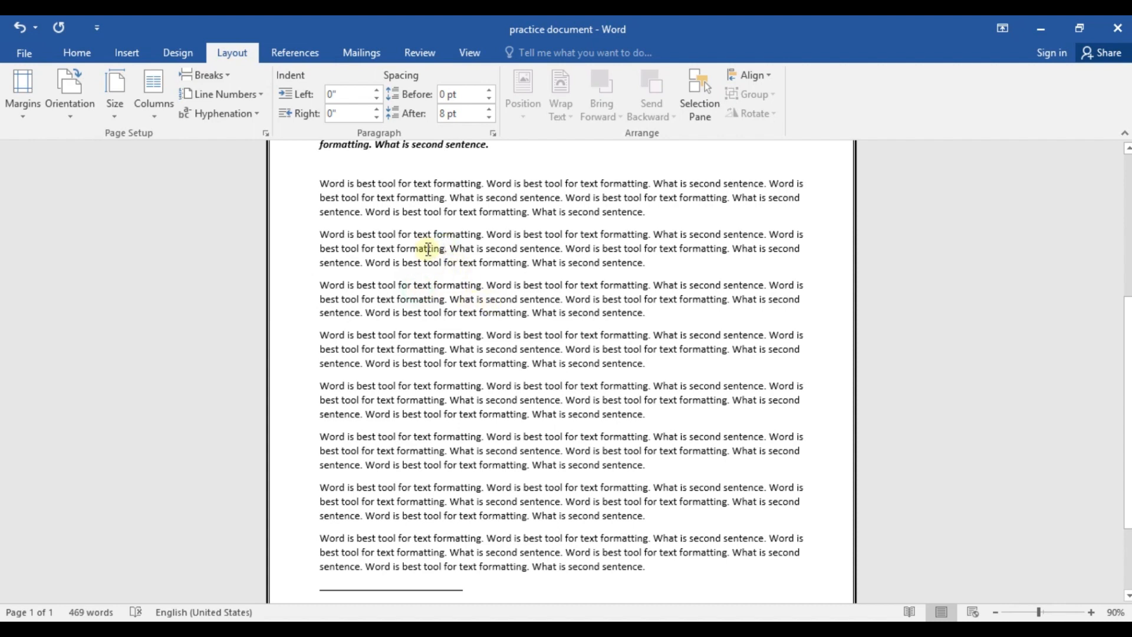
{"action": "left_click", "coordinate": [125, 55]}
{"action": "left_click", "coordinate": [230, 107]}
{"action": "left_click", "coordinate": [288, 151]}
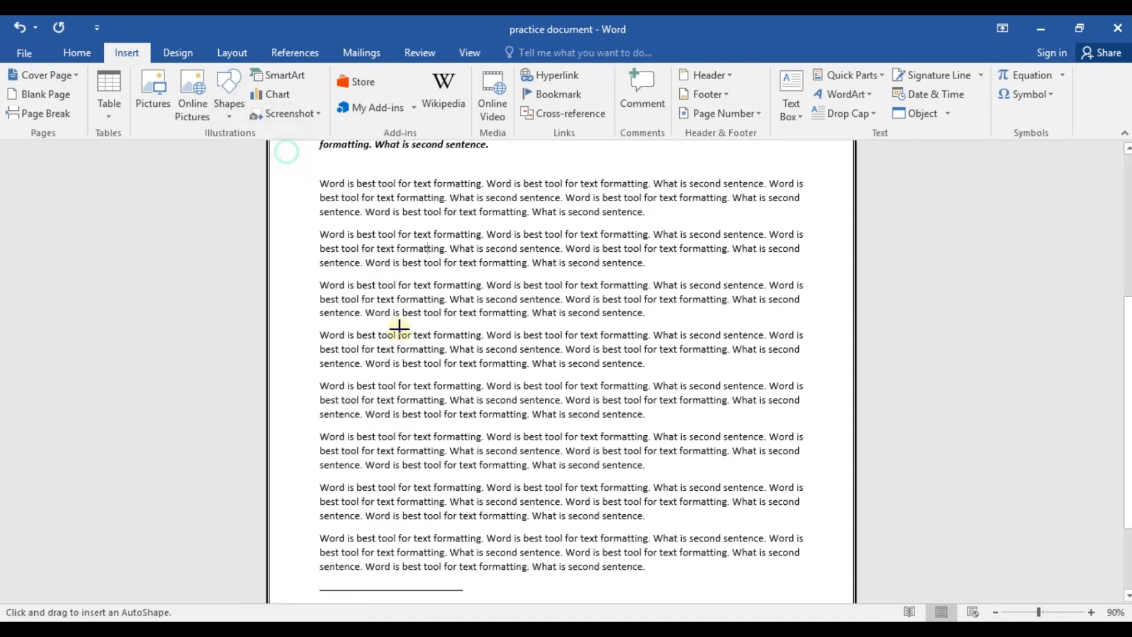
{"action": "mouse_move", "coordinate": [378, 273]}
{"action": "left_mouse_down"}
{"action": "mouse_move", "coordinate": [528, 383]}
{"action": "mouse_move", "coordinate": [623, 407]}
{"action": "left_mouse_up"}
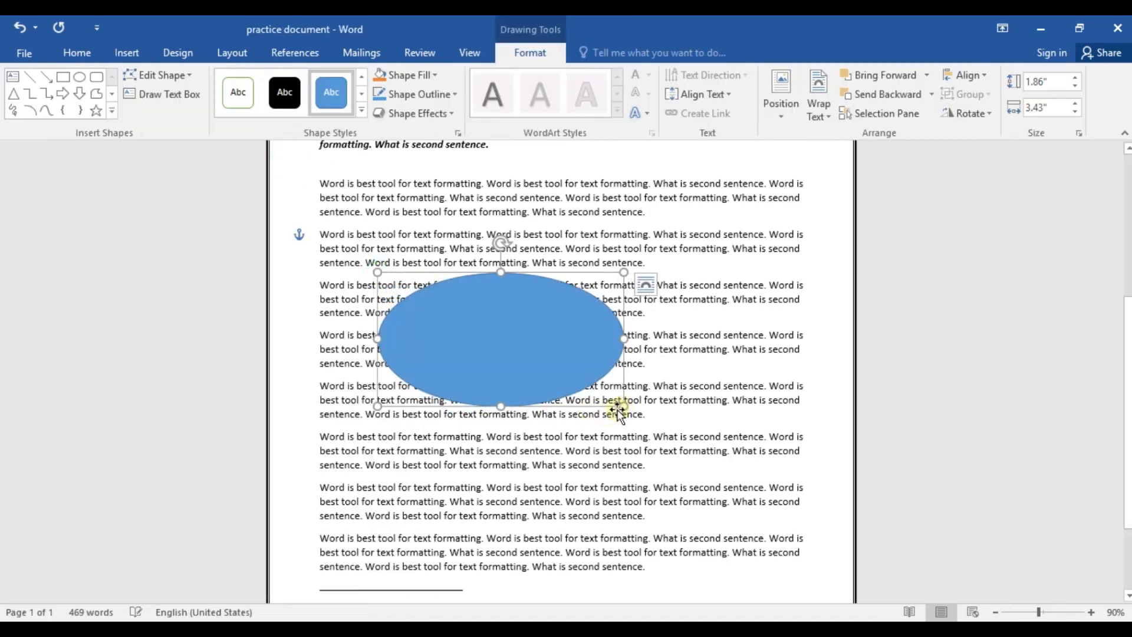
{"action": "left_click", "coordinate": [517, 236]}
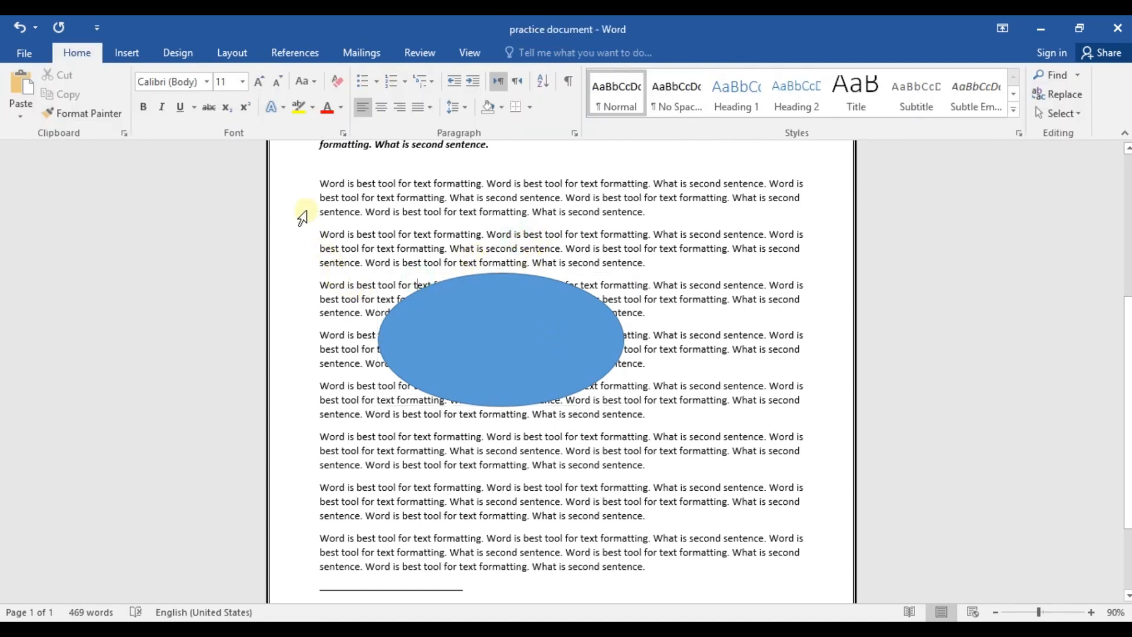
Insert a text wrapping break over several selected body paragraphs, then undo it
{"action": "left_click_drag", "start_coordinate": [317, 239], "coordinate": [764, 488]}
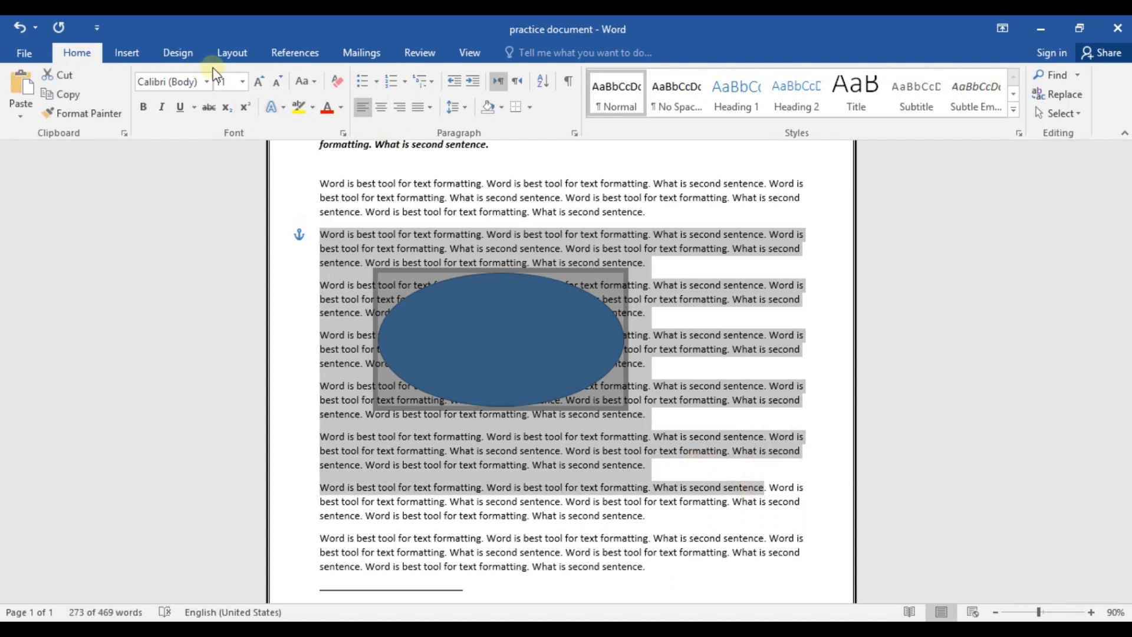
{"action": "left_click", "coordinate": [231, 52]}
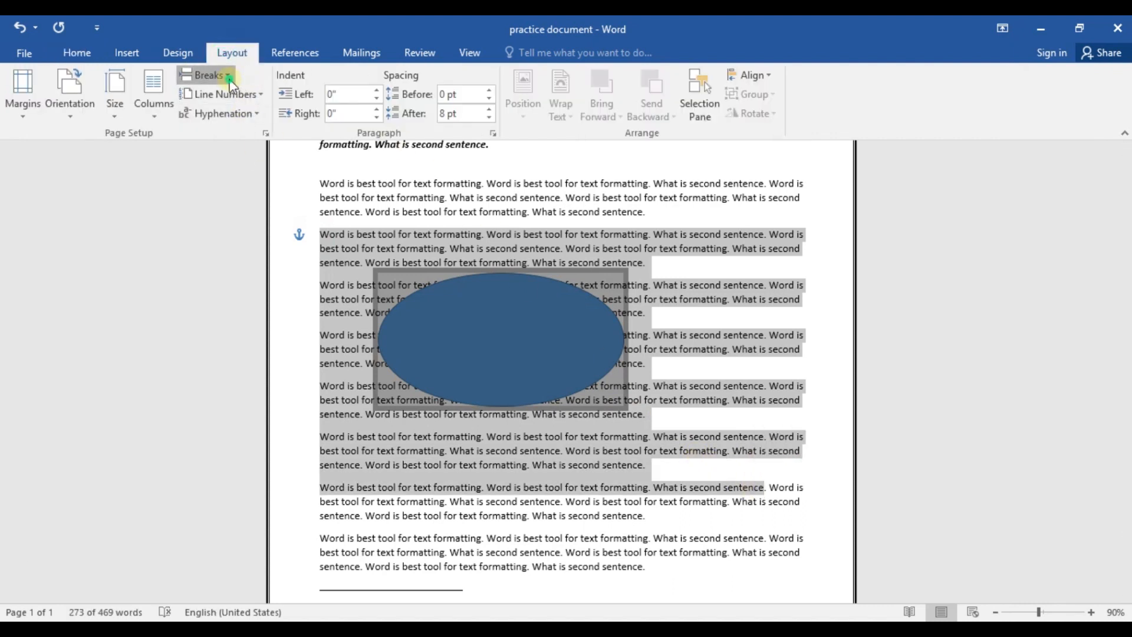
{"action": "left_click", "coordinate": [229, 81]}
{"action": "left_click", "coordinate": [264, 219]}
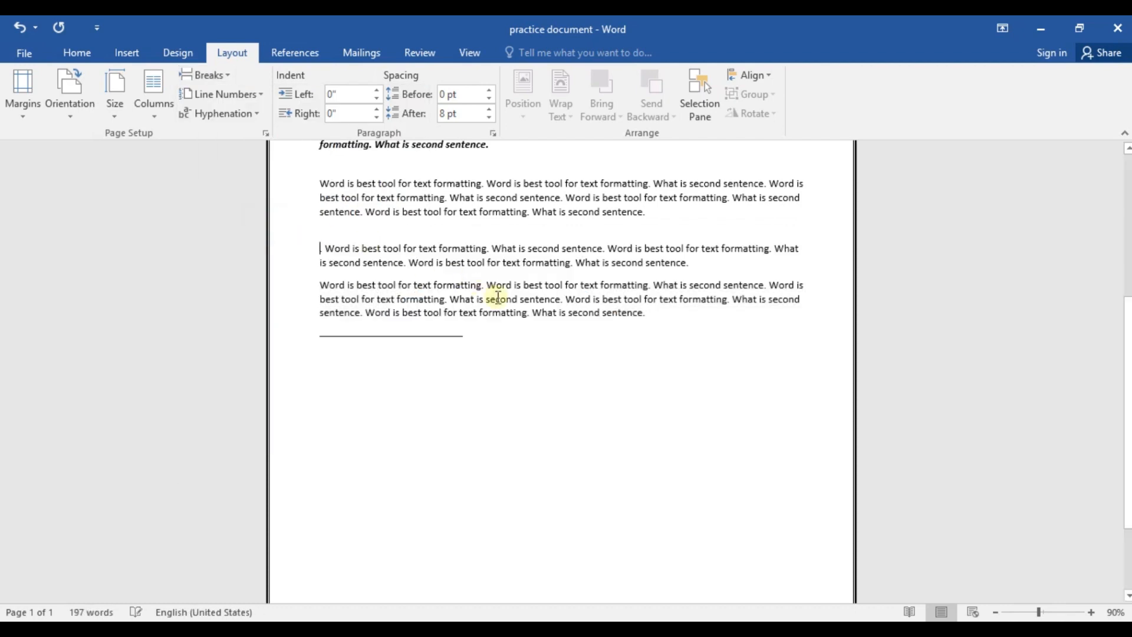
{"action": "scroll", "coordinate": [589, 342], "scroll_direction": "up", "scroll_amount": 5}
{"action": "key", "text": "ctrl+z"}
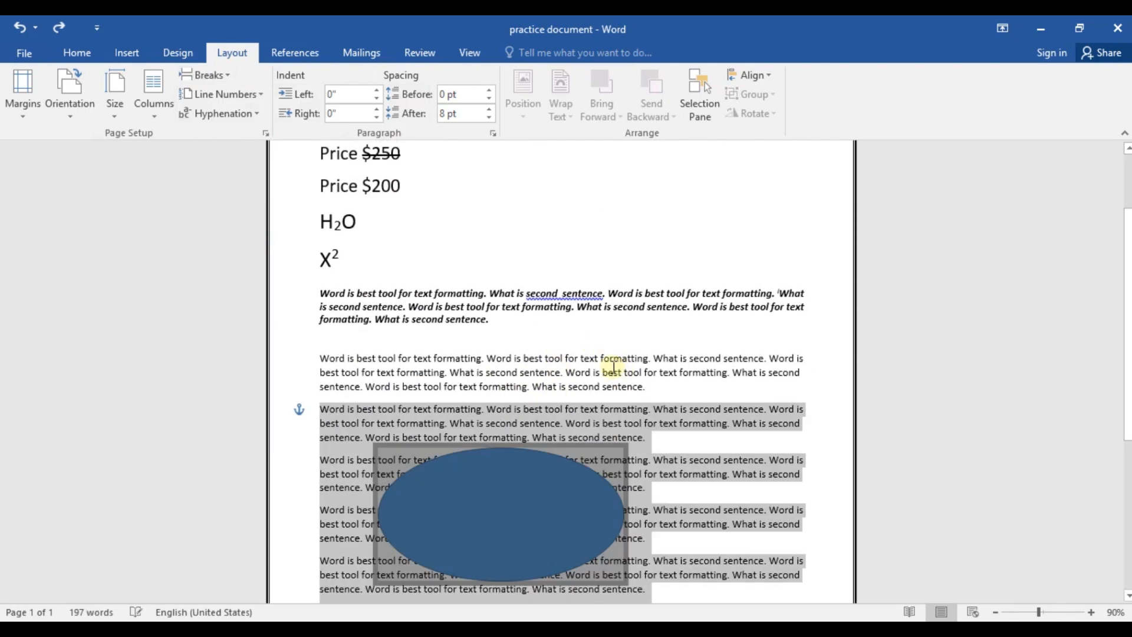
Insert a text wrapping break inside the body paragraph lying behind the oval
{"action": "scroll", "coordinate": [699, 398], "scroll_direction": "down", "scroll_amount": 5}
{"action": "left_click", "coordinate": [716, 401]}
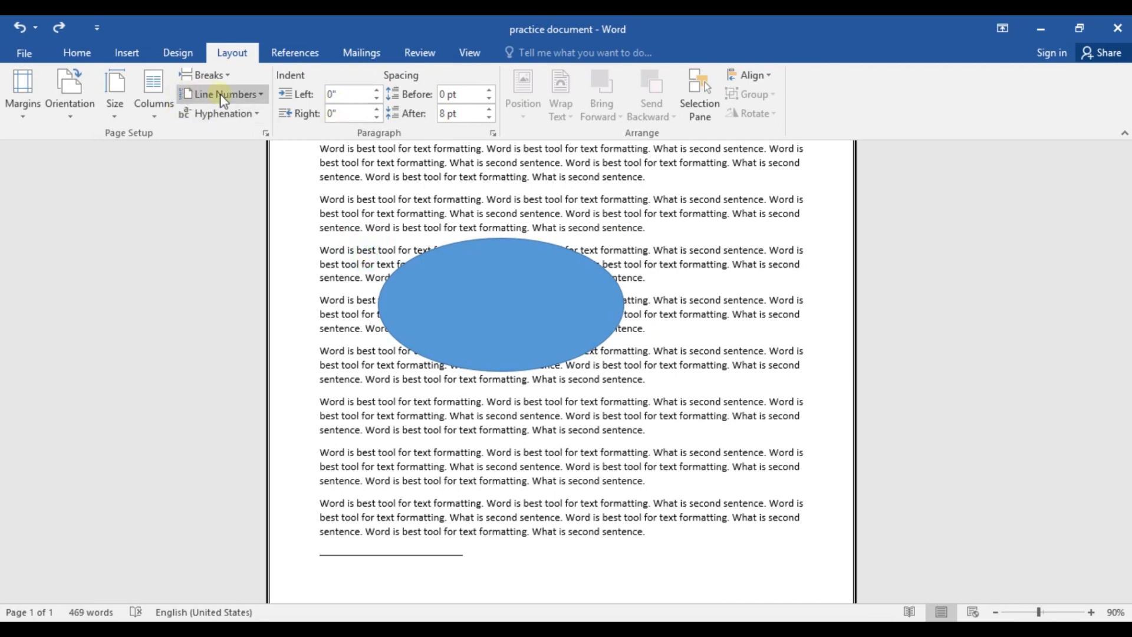
{"action": "left_click", "coordinate": [228, 76]}
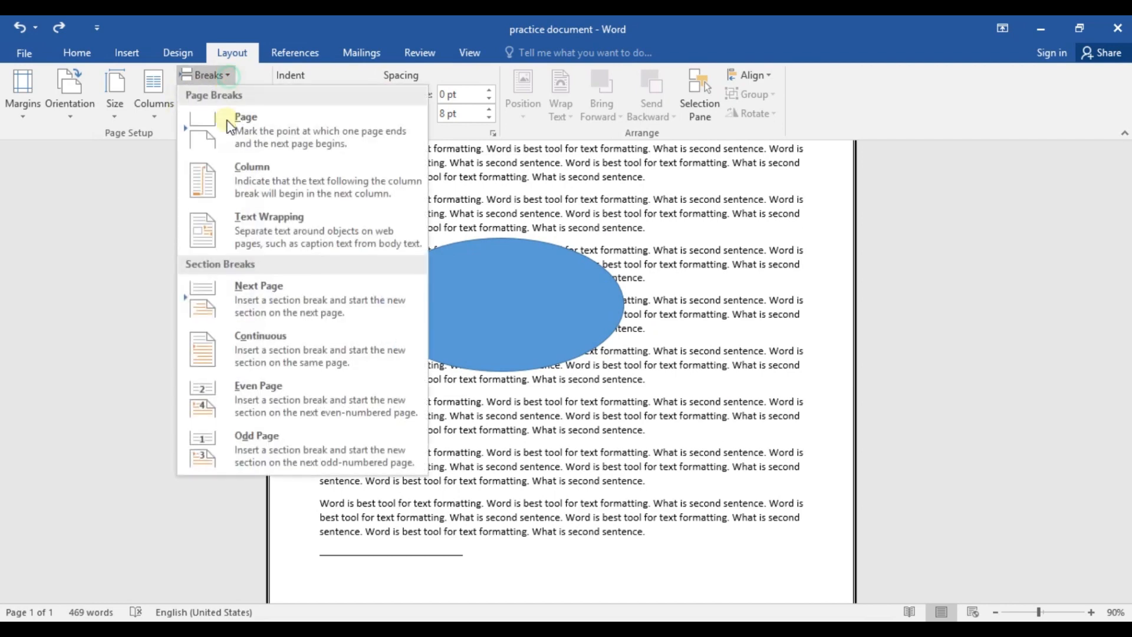
{"action": "left_click", "coordinate": [250, 221]}
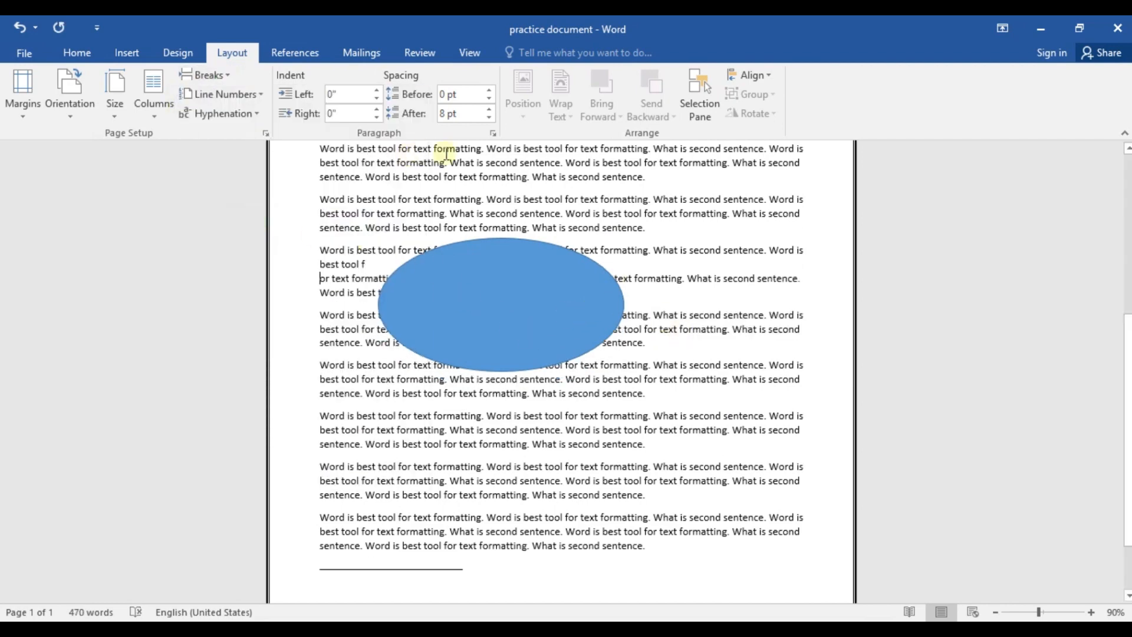
Set the oval's layout option so the paragraph text wraps around it, then undo the wrapping
{"action": "left_click", "coordinate": [434, 255]}
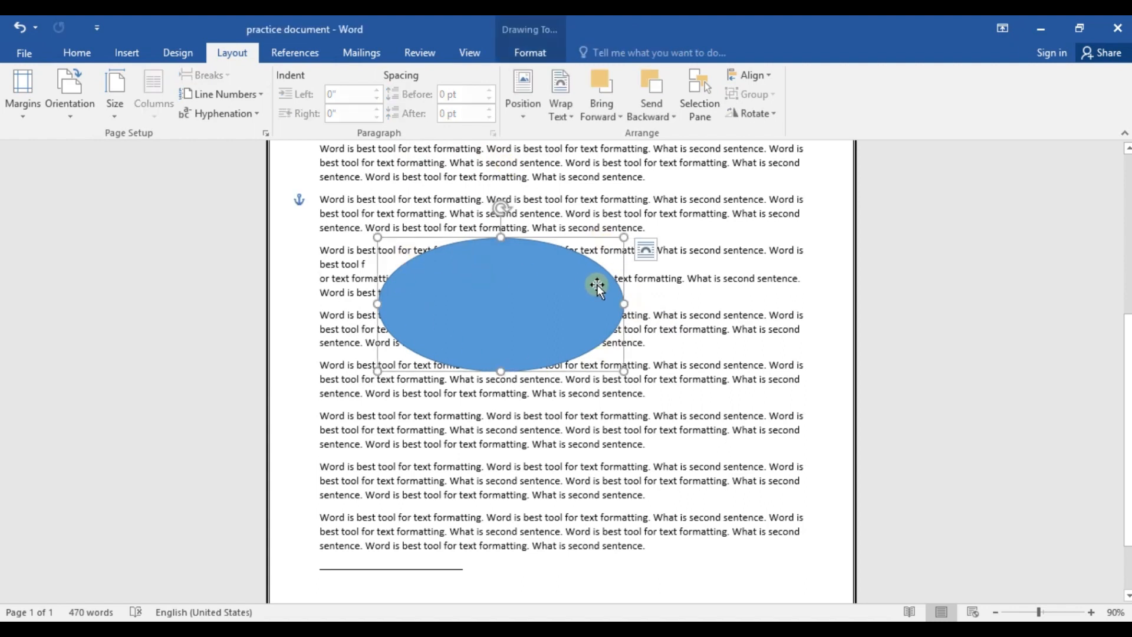
{"action": "left_click", "coordinate": [647, 252]}
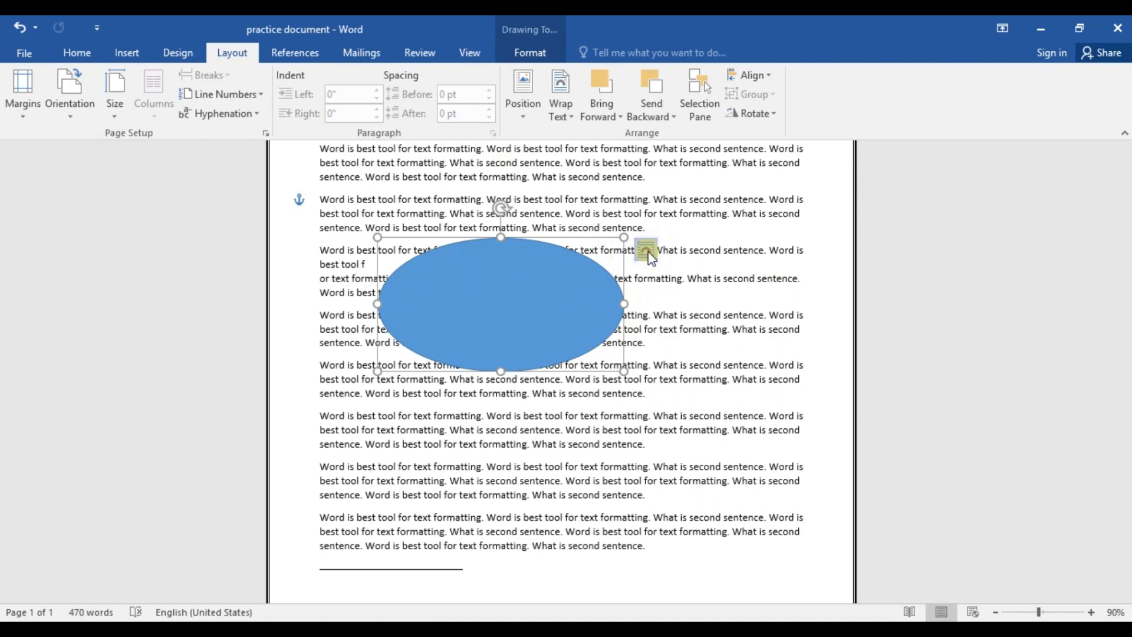
{"action": "left_click", "coordinate": [739, 352]}
{"action": "left_click", "coordinate": [594, 429]}
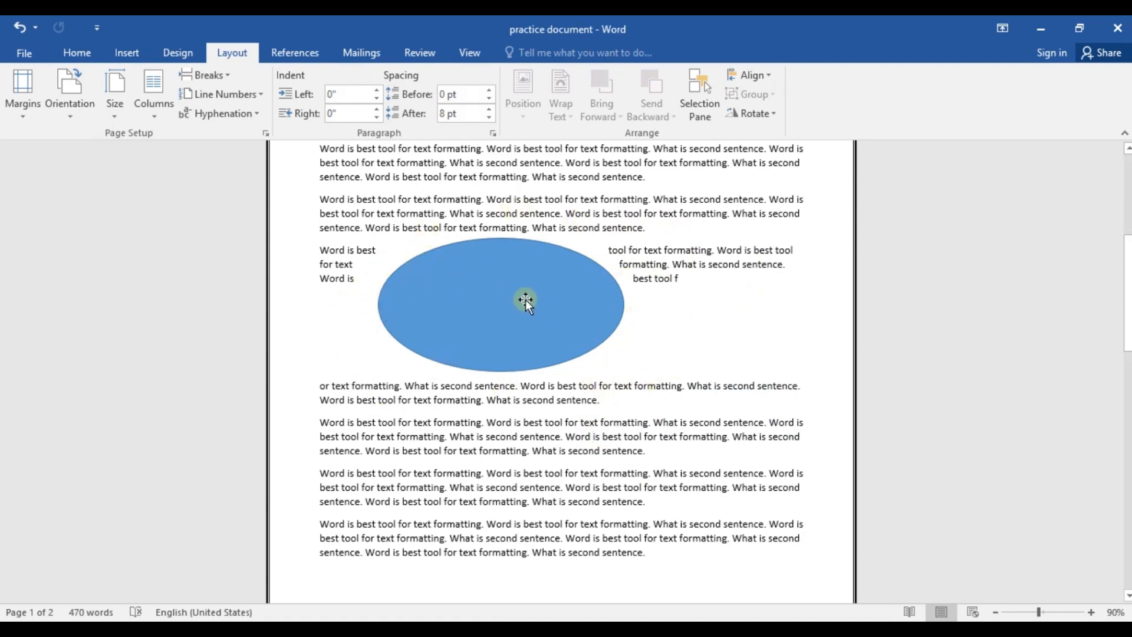
{"action": "scroll", "coordinate": [584, 310], "scroll_direction": "down", "scroll_amount": 4}
{"action": "scroll", "coordinate": [578, 305], "scroll_direction": "up", "scroll_amount": 7}
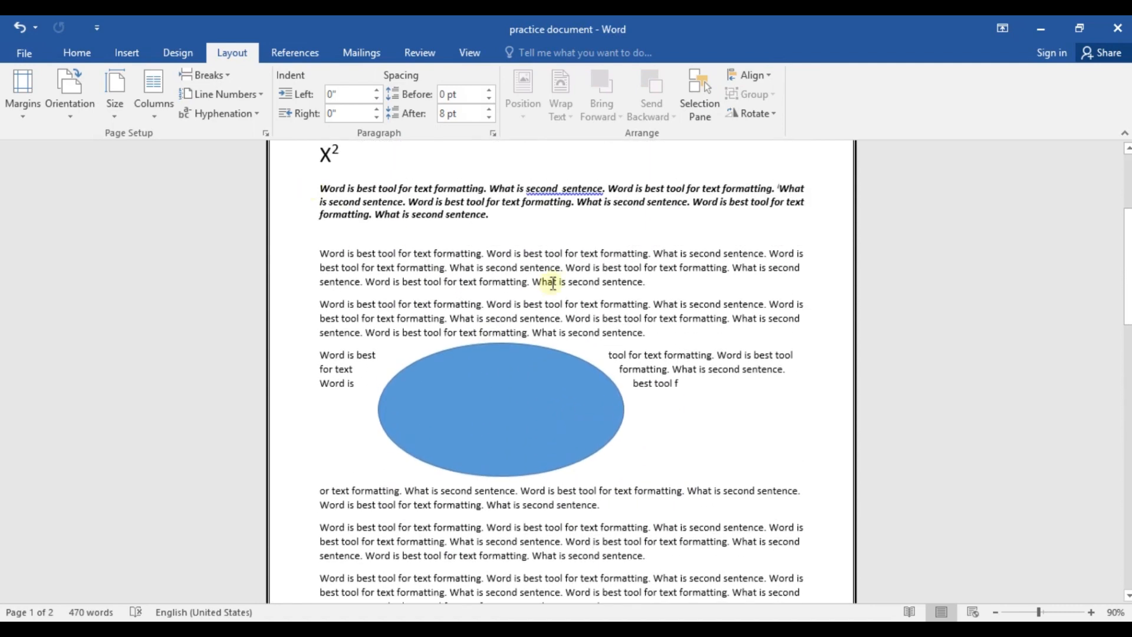
{"action": "key", "text": "ctrl+z"}
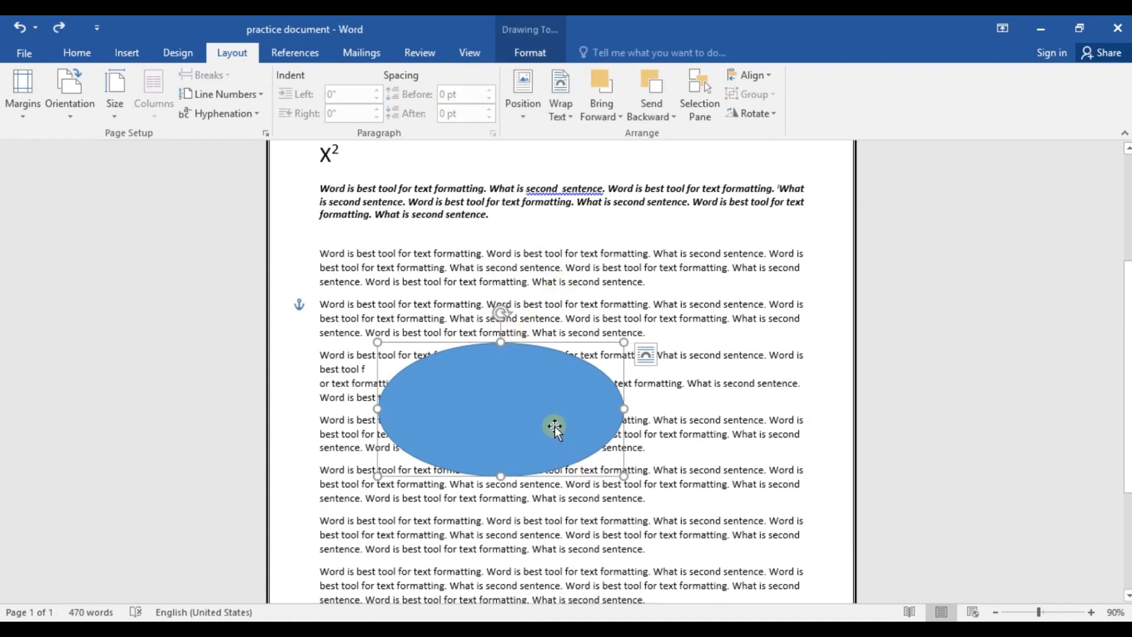
Delete the oval shape
{"action": "key", "text": "Delete"}
{"action": "scroll", "coordinate": [423, 321], "scroll_direction": "up", "scroll_amount": 1}
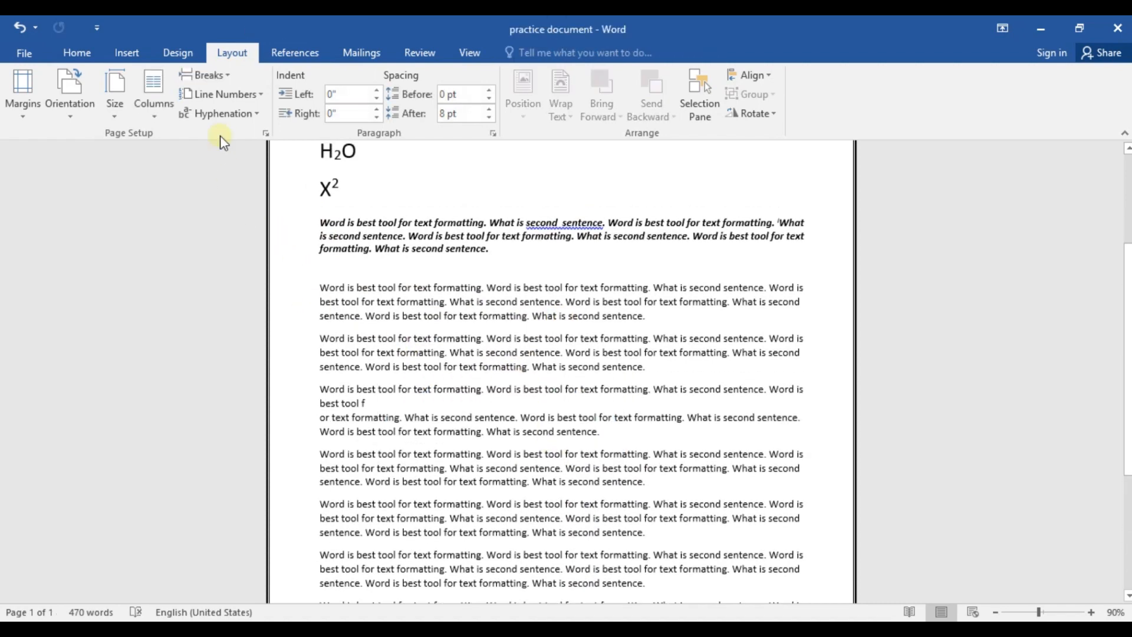
Insert a Next Page section break before the paragraph containing the text wrapping break, then undo it
{"action": "left_click", "coordinate": [224, 75]}
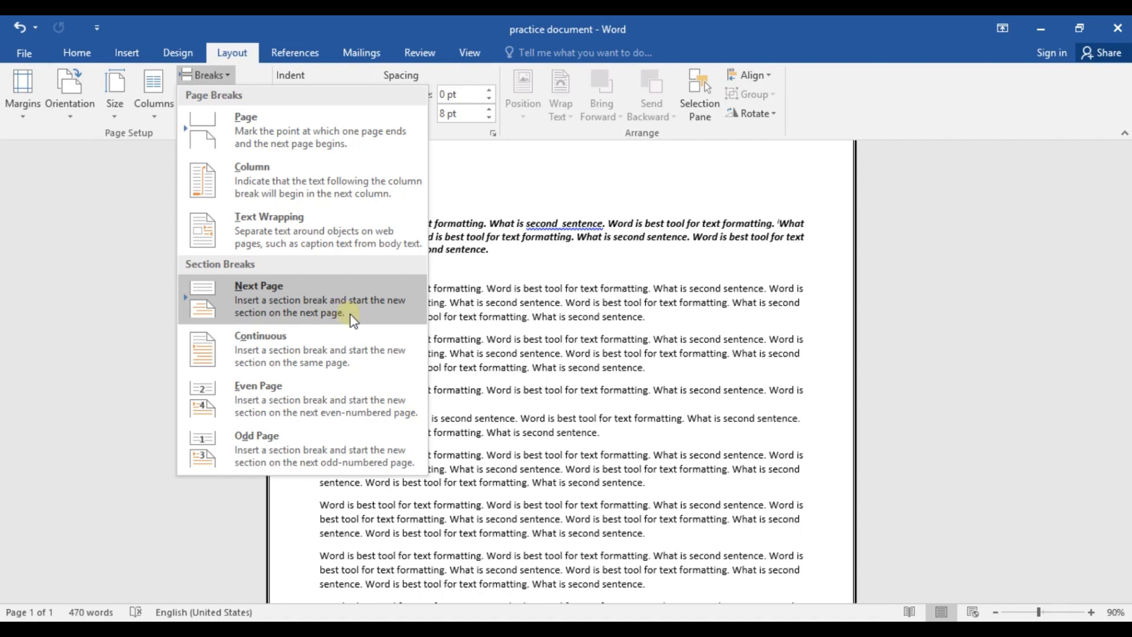
{"action": "left_click", "coordinate": [552, 372]}
{"action": "scroll", "coordinate": [437, 403], "scroll_direction": "down", "scroll_amount": 5}
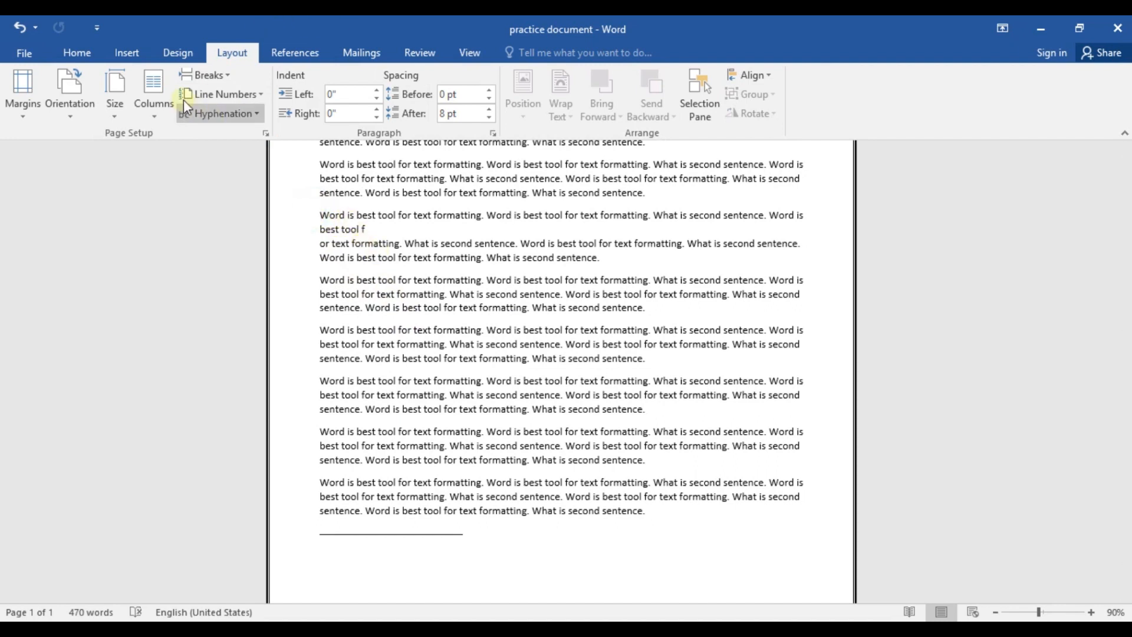
{"action": "left_click", "coordinate": [226, 75]}
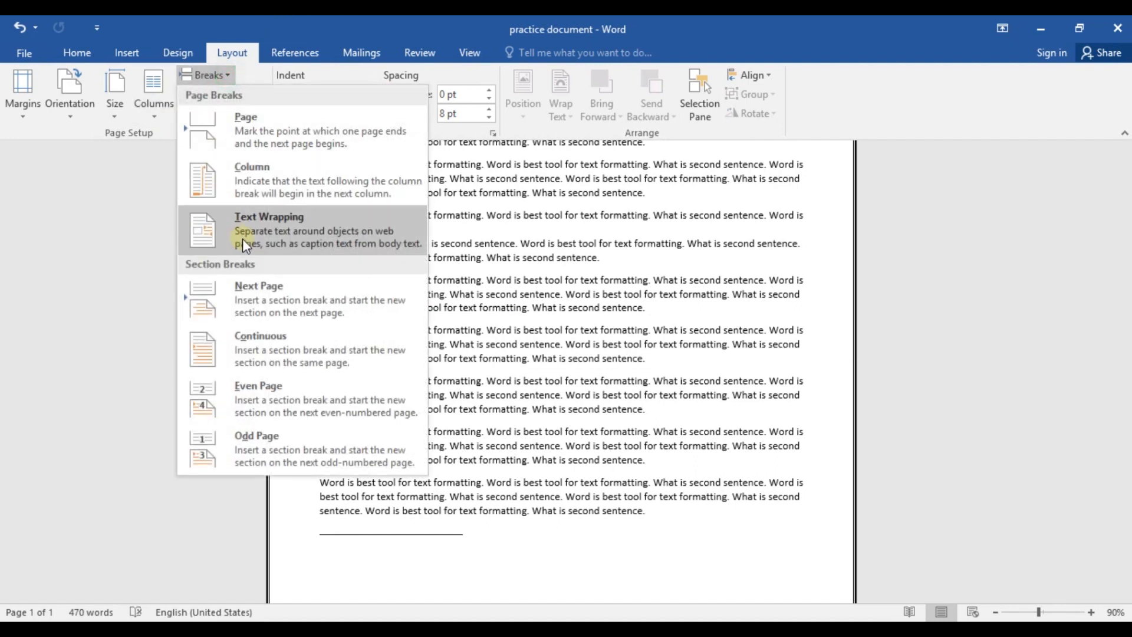
{"action": "left_click", "coordinate": [258, 296]}
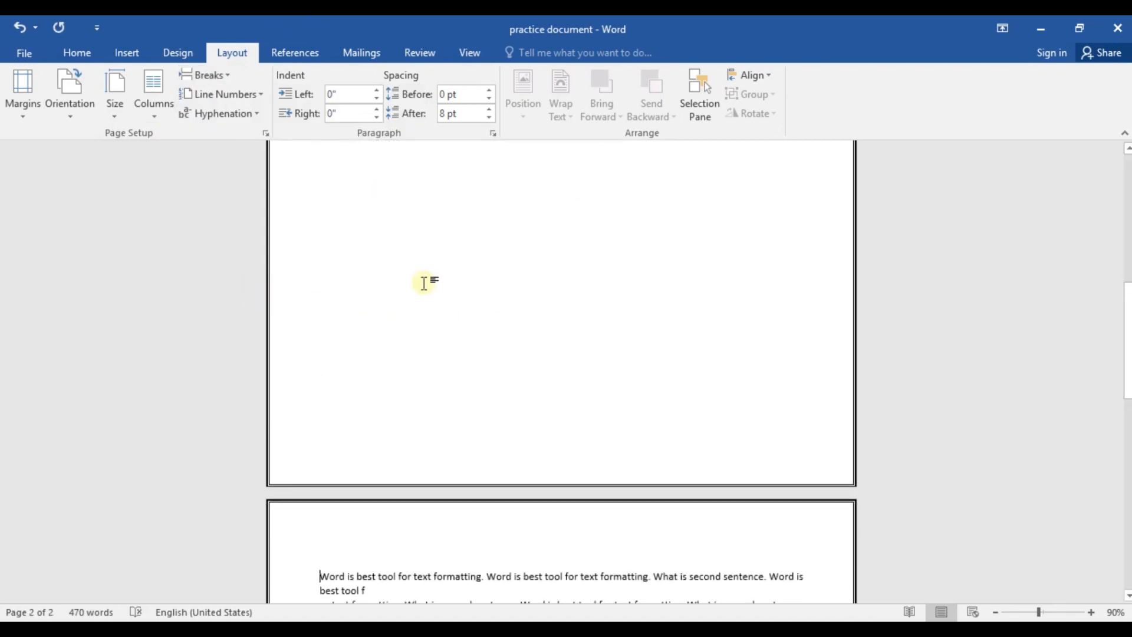
{"action": "scroll", "coordinate": [425, 336], "scroll_direction": "up", "scroll_amount": 1}
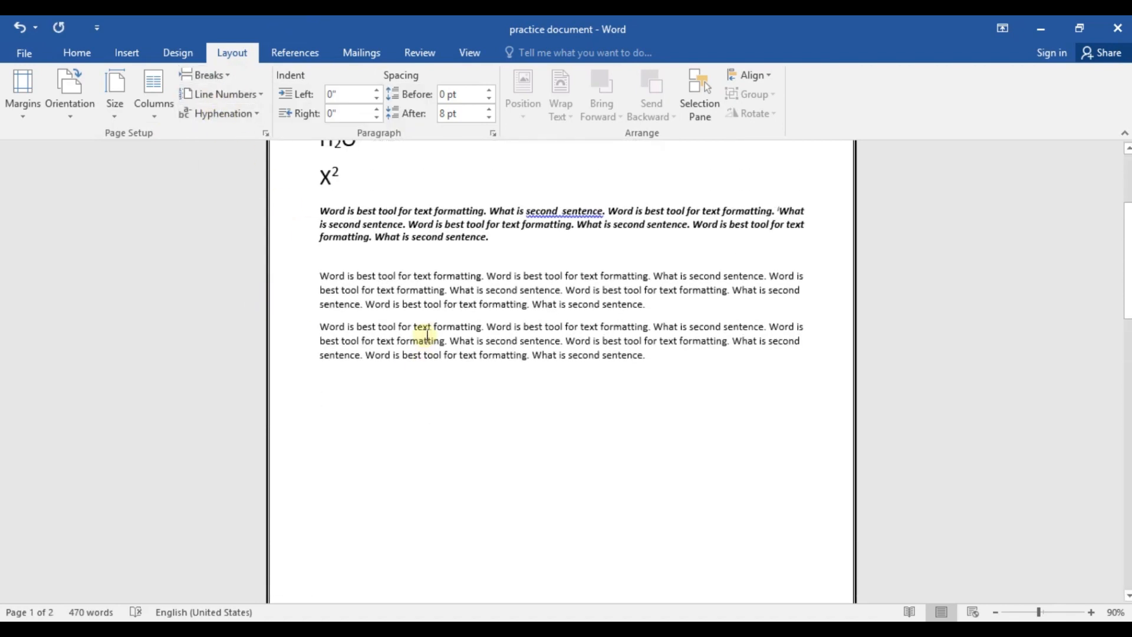
{"action": "key", "text": "ctrl+z"}
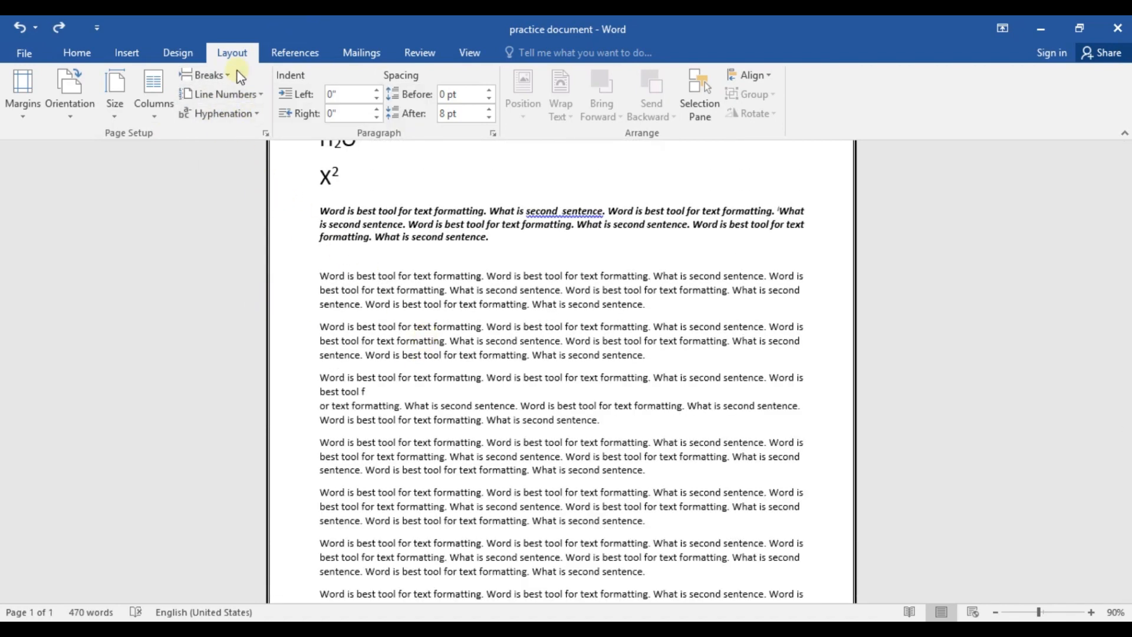
Insert a Continuous section break before the paragraph containing the text wrapping break
{"action": "left_click", "coordinate": [205, 75]}
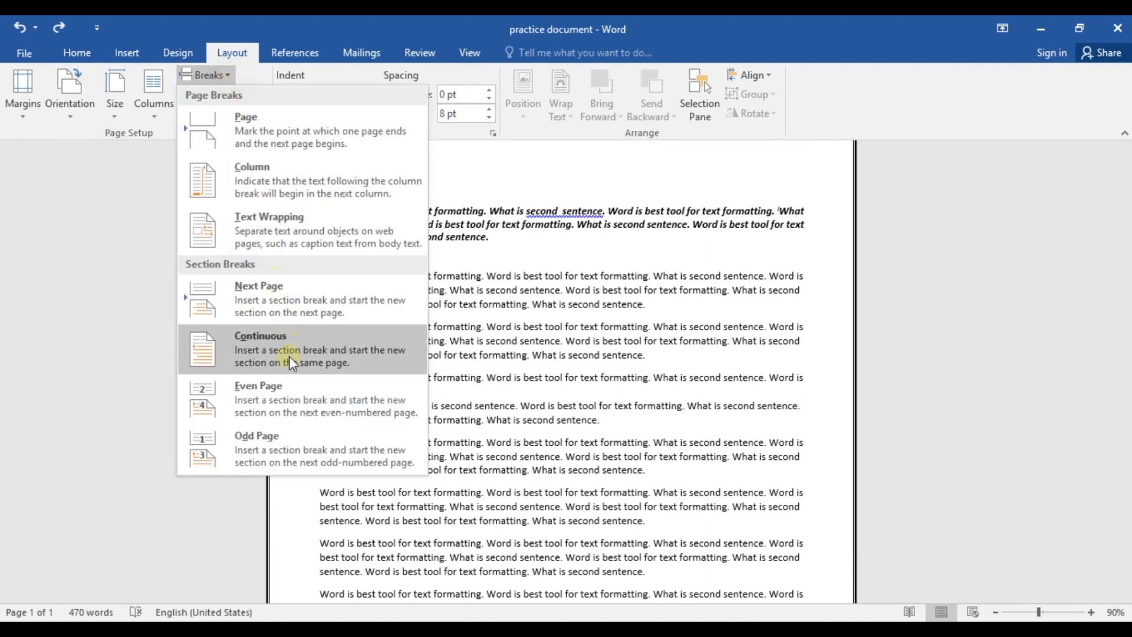
{"action": "left_click", "coordinate": [330, 355]}
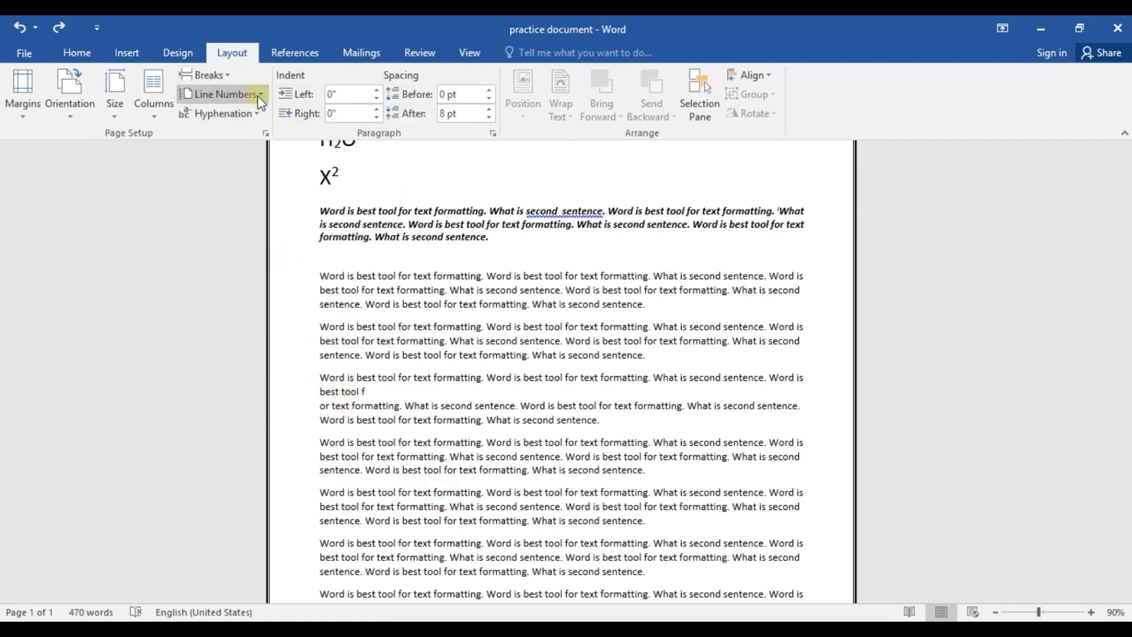
{"action": "left_click", "coordinate": [229, 78]}
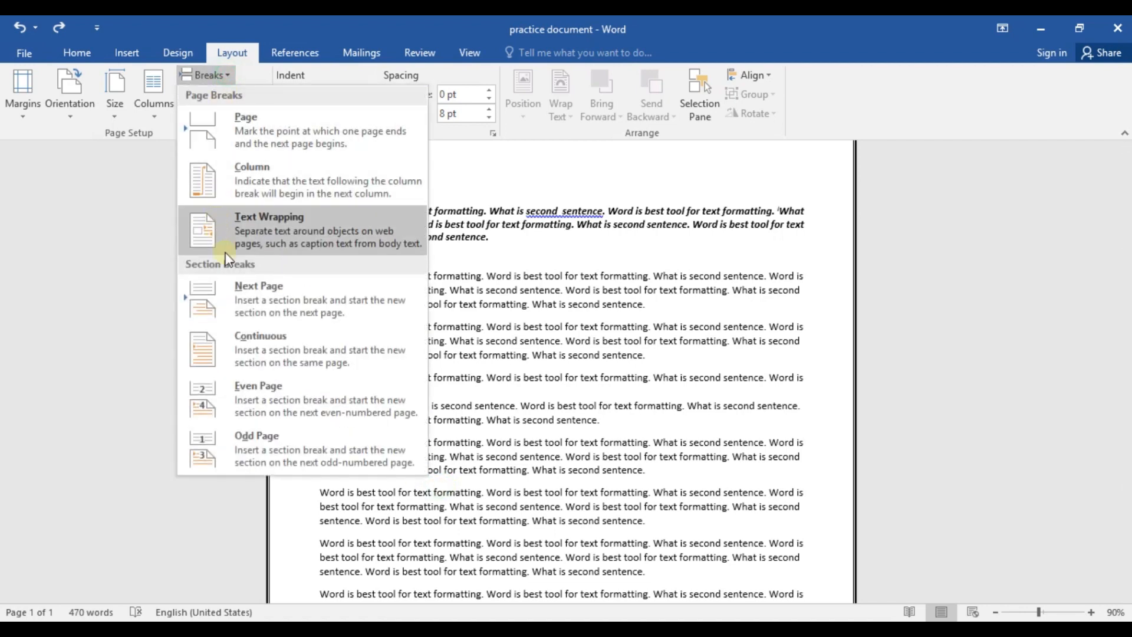
{"action": "left_click", "coordinate": [268, 346]}
{"action": "left_click", "coordinate": [390, 355]}
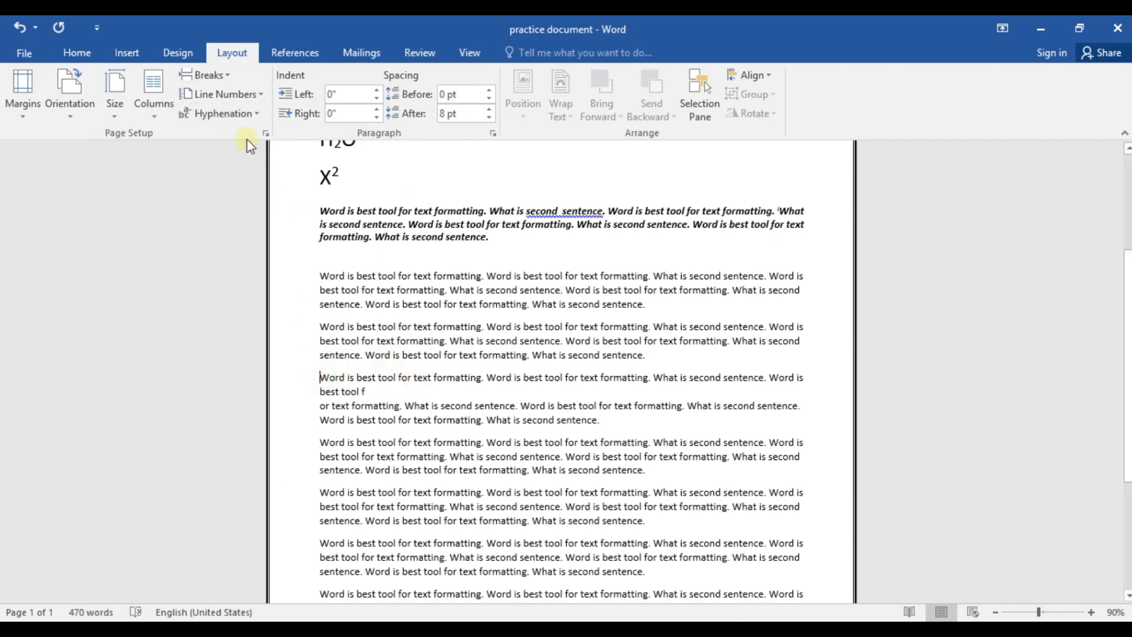
{"action": "left_click", "coordinate": [222, 81]}
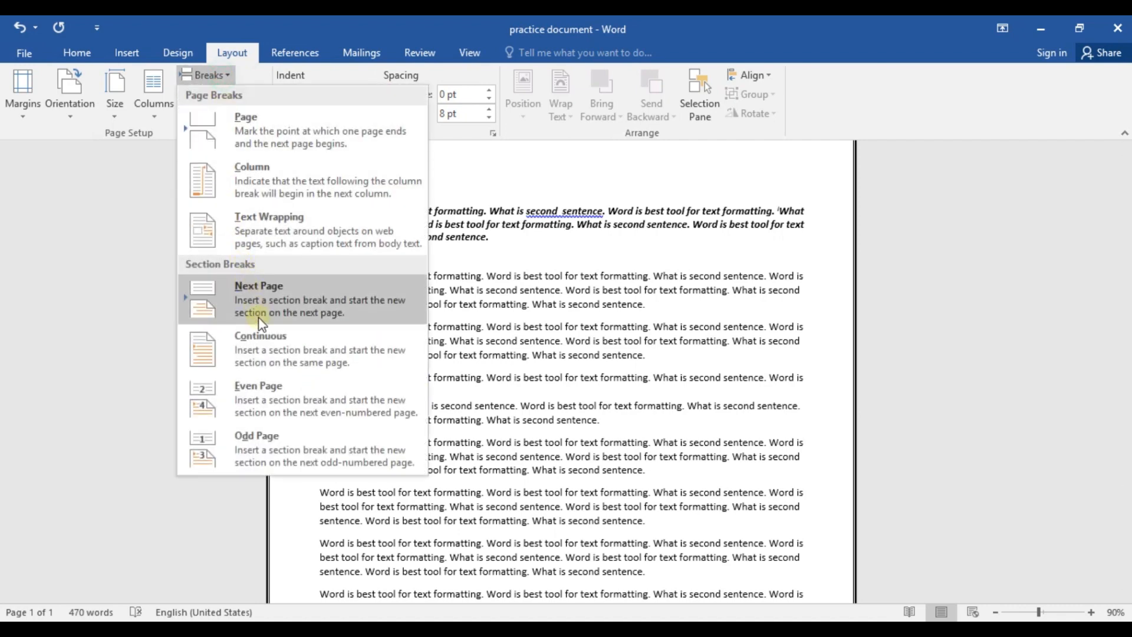
{"action": "left_click", "coordinate": [266, 348]}
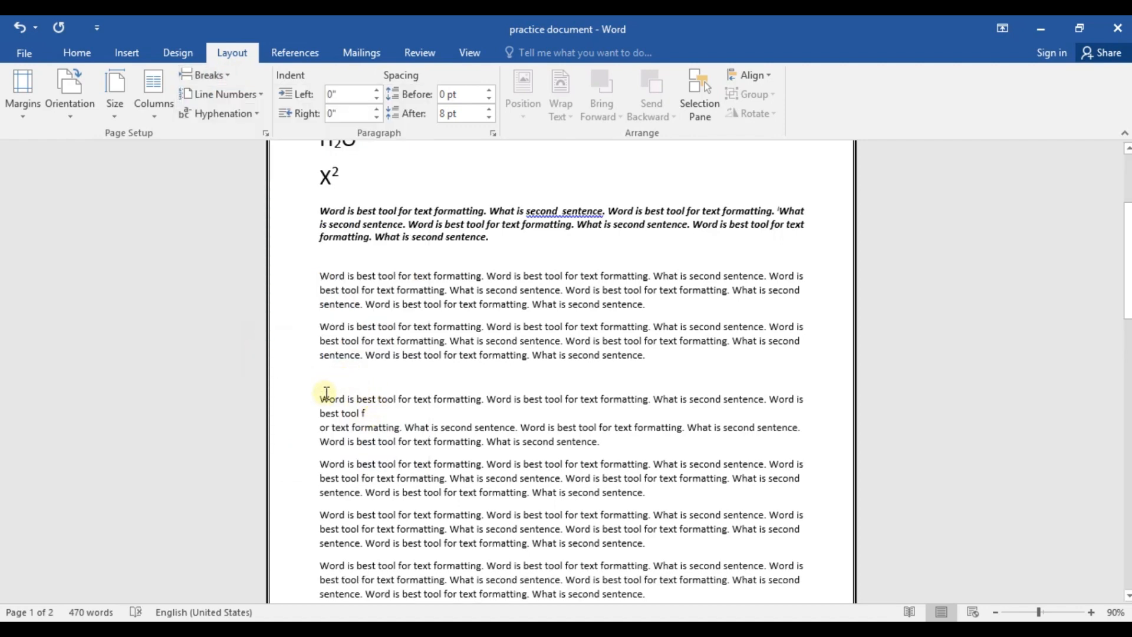
Insert an Even Page section break before the paragraph containing the text wrapping break
{"action": "left_click", "coordinate": [324, 368]}
{"action": "left_click_drag", "start_coordinate": [320, 399], "coordinate": [600, 442]}
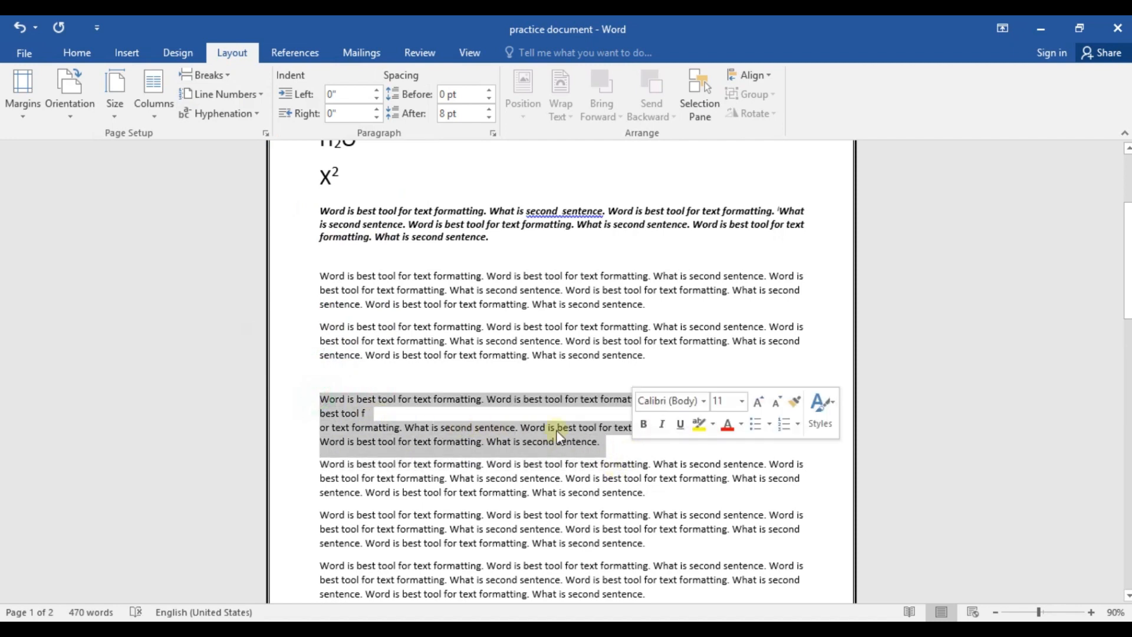
{"action": "left_click", "coordinate": [369, 399]}
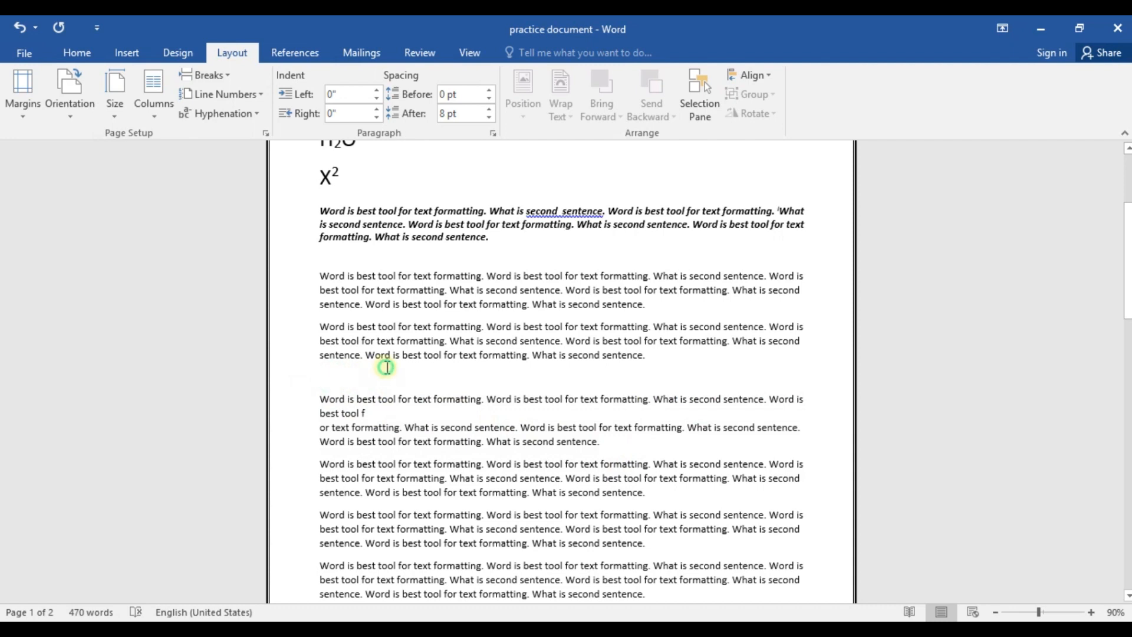
{"action": "left_click_drag", "start_coordinate": [321, 399], "coordinate": [472, 476]}
{"action": "left_click", "coordinate": [379, 383]}
{"action": "left_click", "coordinate": [357, 432]}
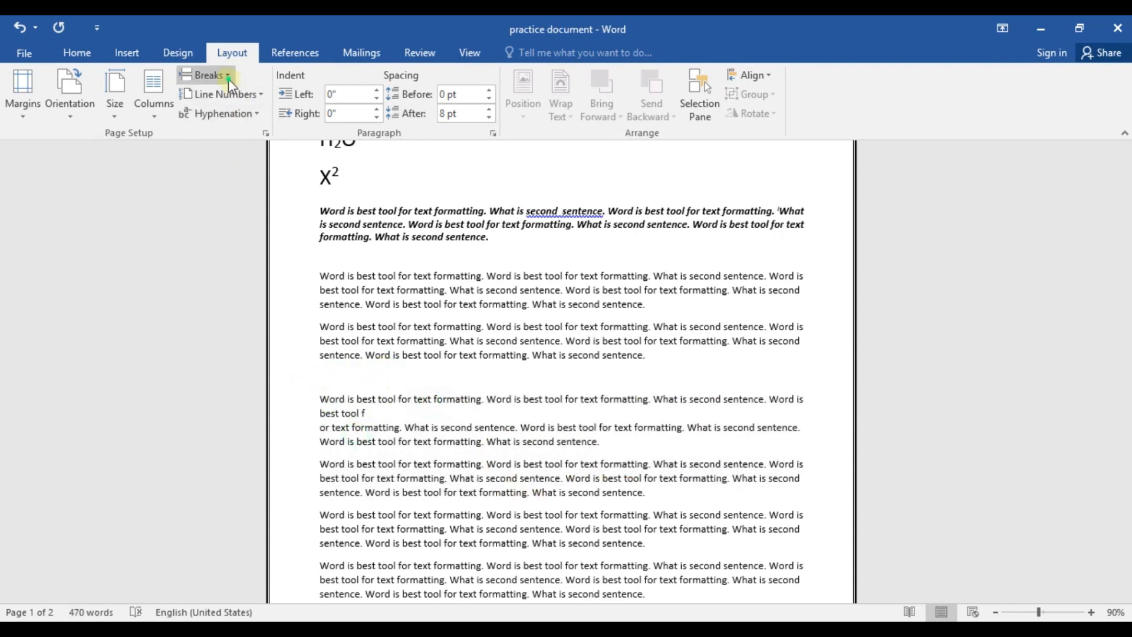
{"action": "left_click", "coordinate": [213, 75]}
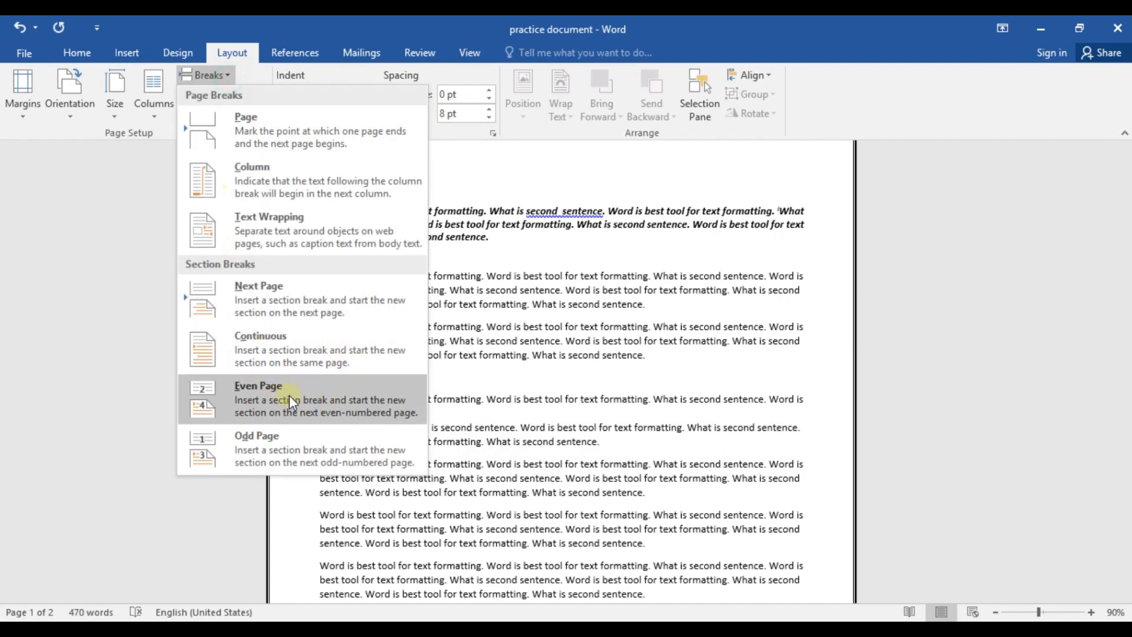
{"action": "left_click", "coordinate": [494, 392]}
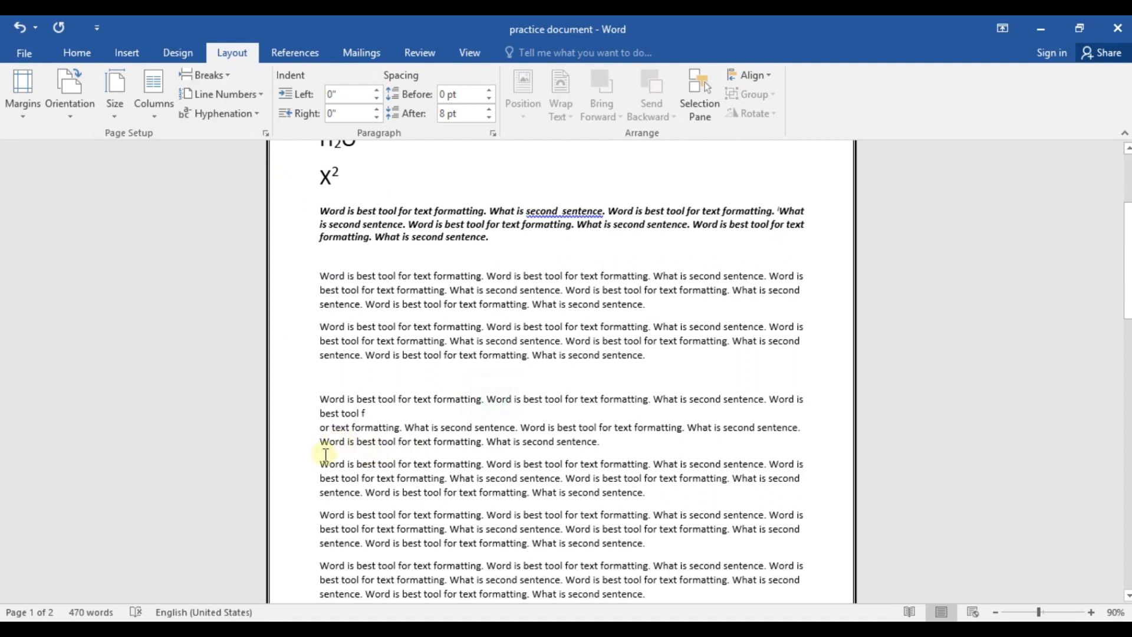
{"action": "left_click", "coordinate": [204, 75]}
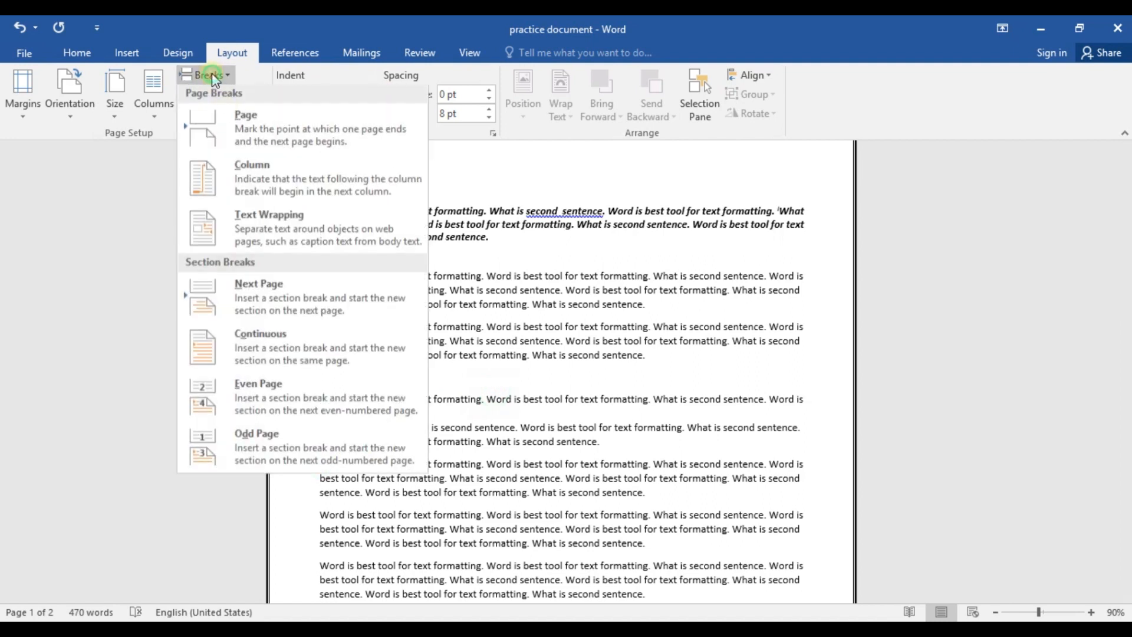
{"action": "left_click", "coordinate": [256, 394]}
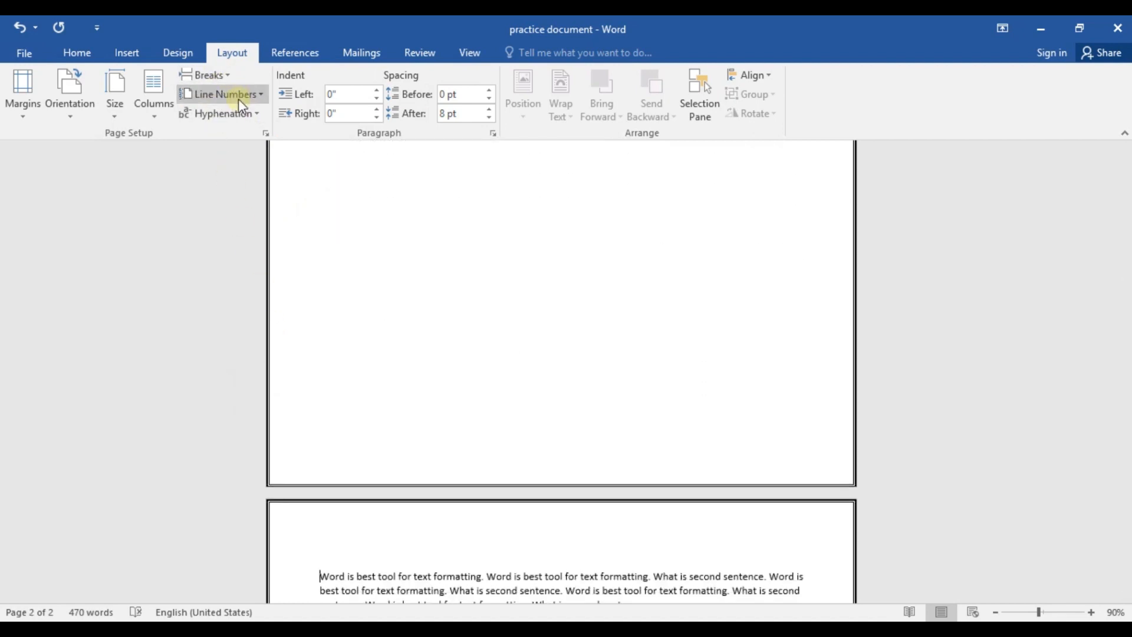
Insert another Even Page section break at the same position and scroll through the new pages
{"action": "left_click", "coordinate": [203, 74]}
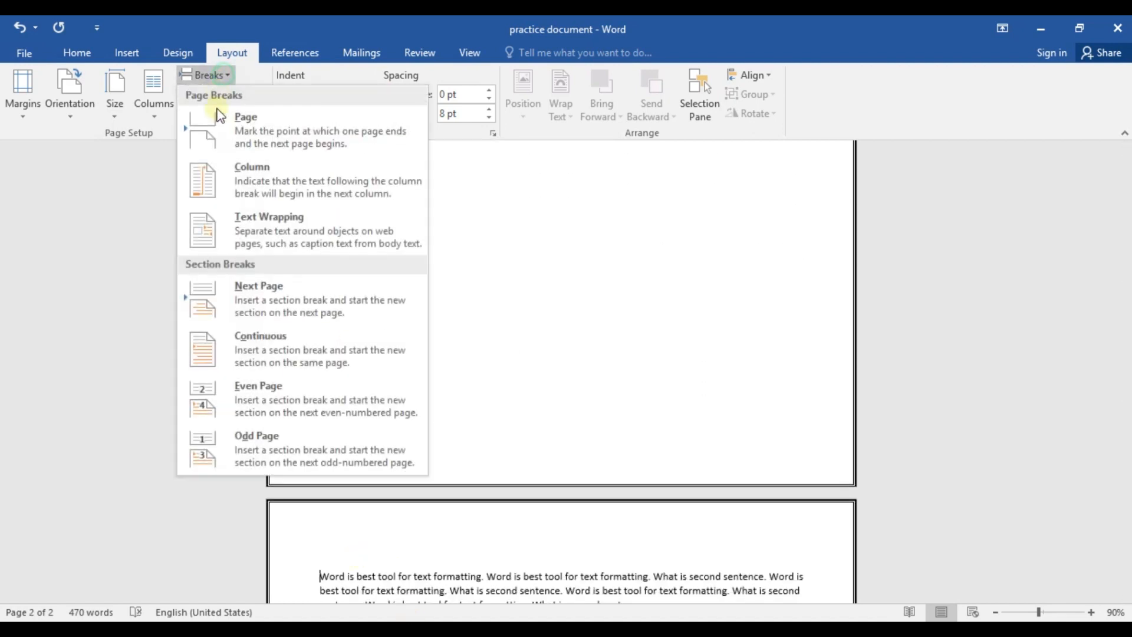
{"action": "left_click", "coordinate": [253, 394]}
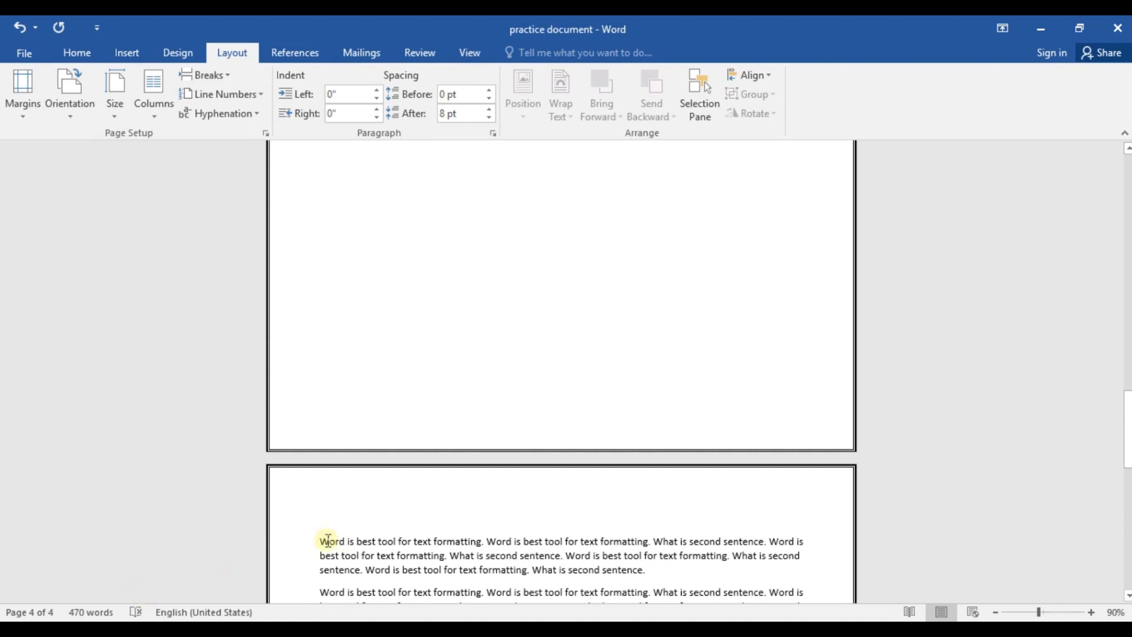
{"action": "scroll", "coordinate": [289, 536], "scroll_direction": "down", "scroll_amount": 1}
{"action": "scroll", "coordinate": [366, 466], "scroll_direction": "up", "scroll_amount": 3}
{"action": "scroll", "coordinate": [359, 445], "scroll_direction": "down", "scroll_amount": 3}
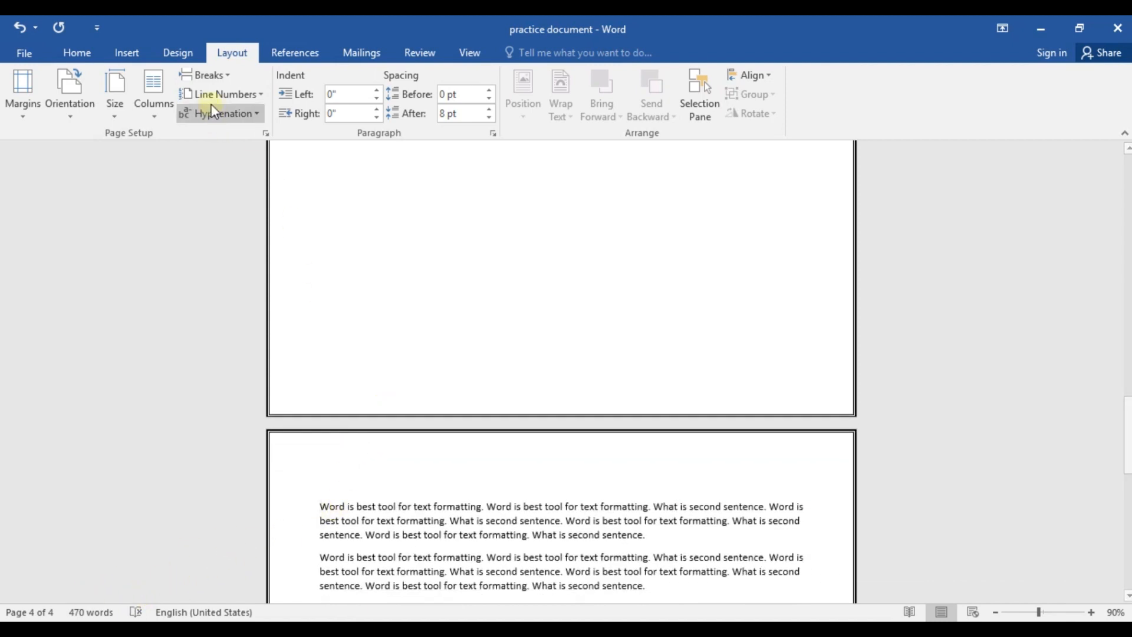
Insert a third Even Page section break at the same position and scroll through the following pages
{"action": "left_click", "coordinate": [219, 77]}
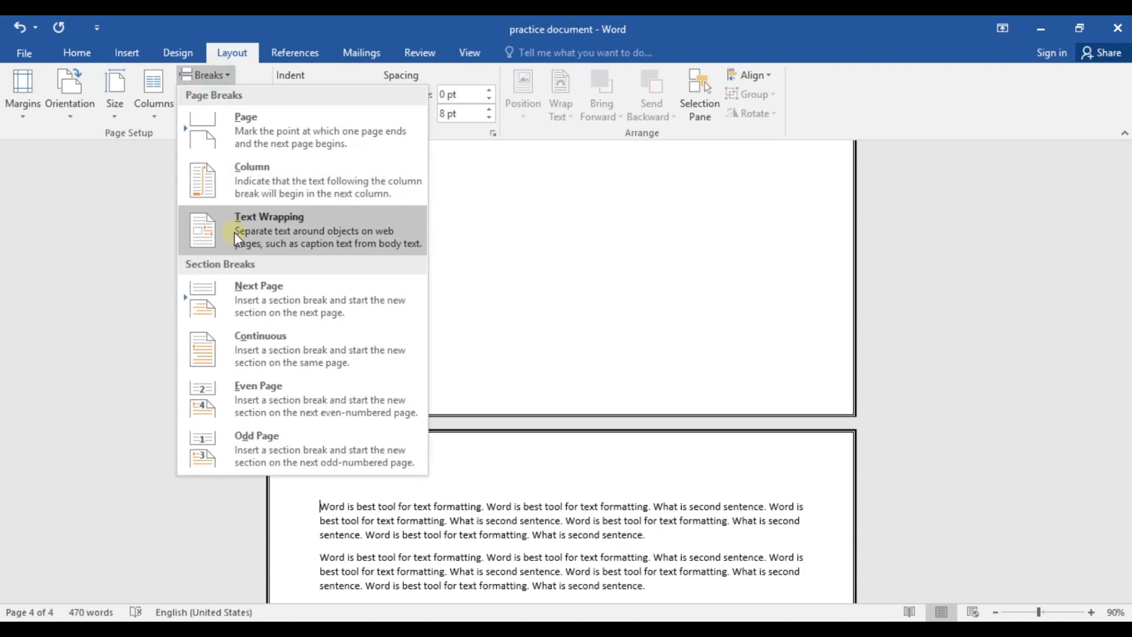
{"action": "left_click", "coordinate": [254, 394]}
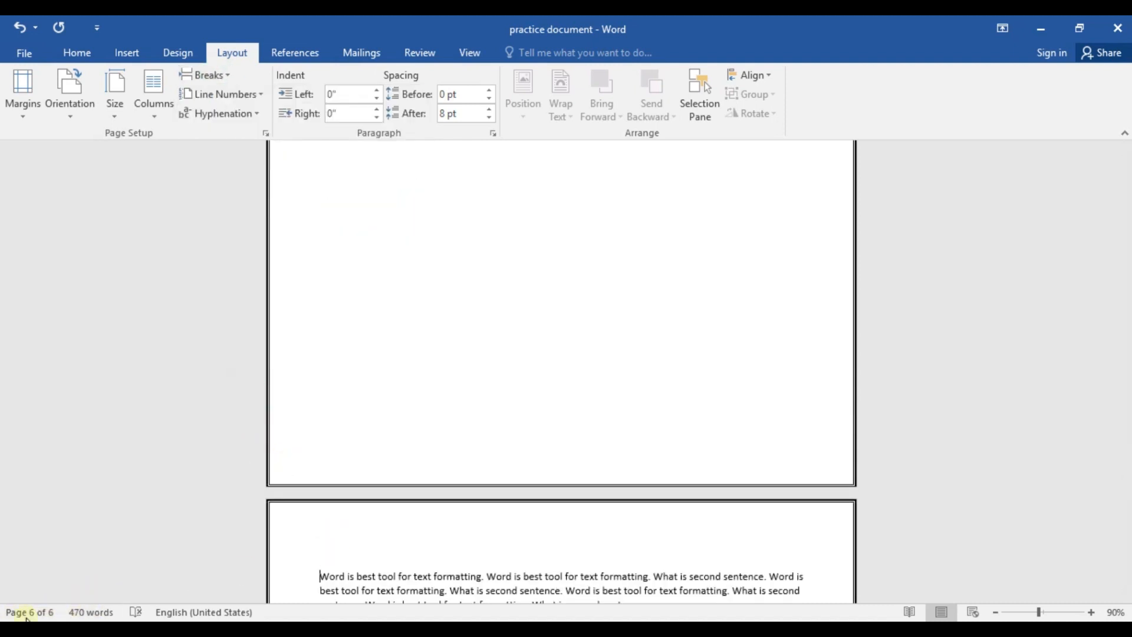
{"action": "scroll", "coordinate": [531, 501], "scroll_direction": "down", "scroll_amount": 5}
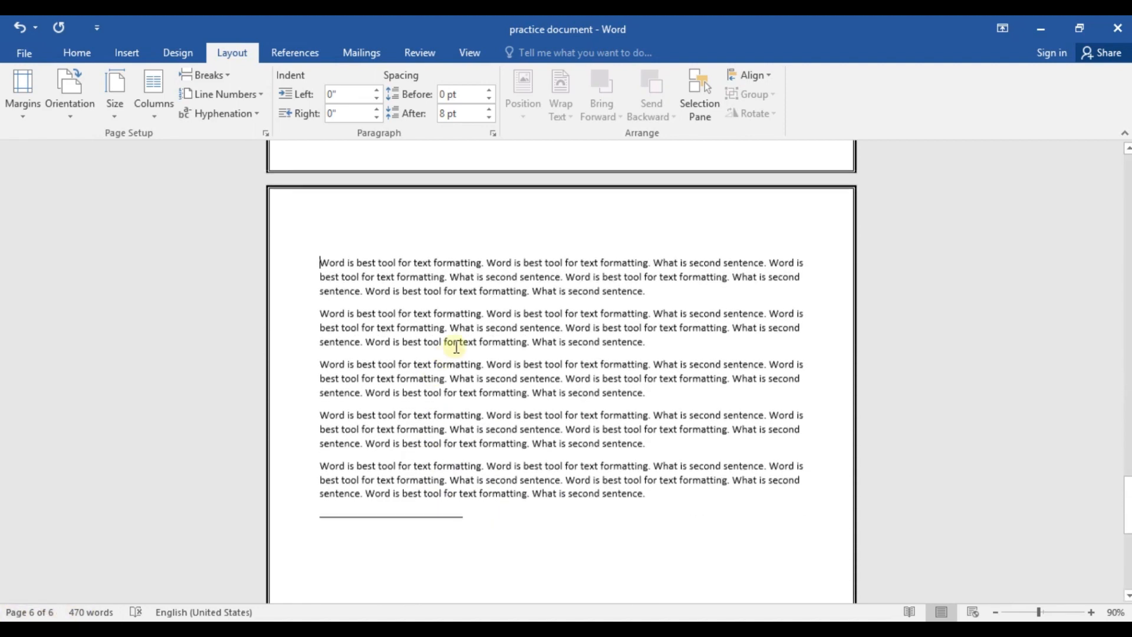
{"action": "scroll", "coordinate": [530, 366], "scroll_direction": "up", "scroll_amount": 2}
{"action": "scroll", "coordinate": [467, 348], "scroll_direction": "down", "scroll_amount": 2}
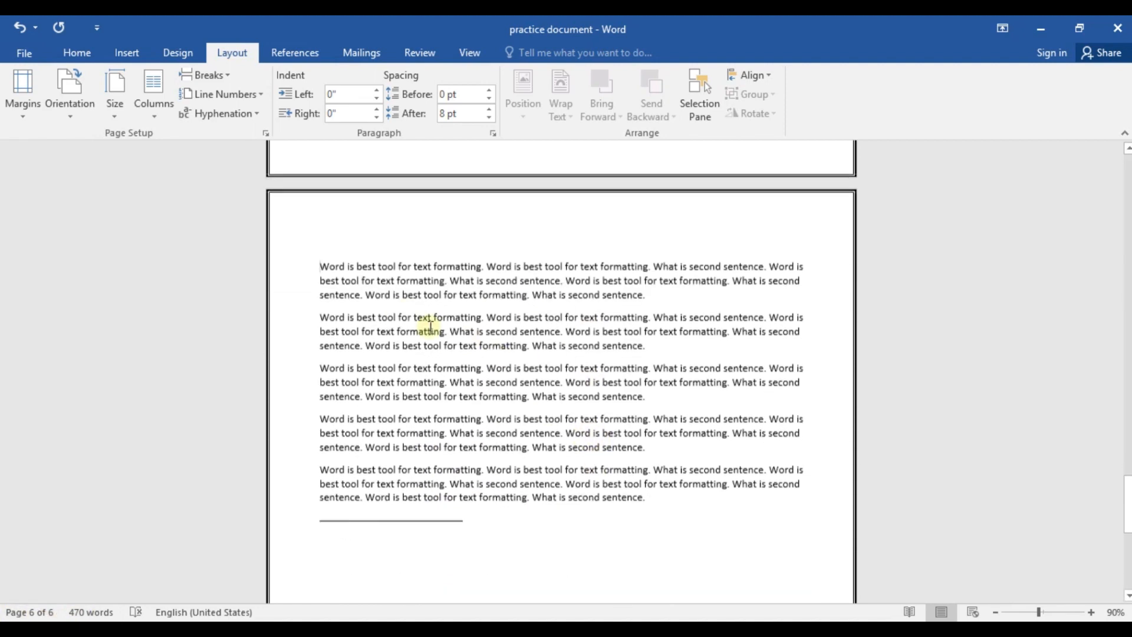
Insert an Odd Page section break at the same position and scroll through the resulting pages
{"action": "left_click", "coordinate": [203, 75]}
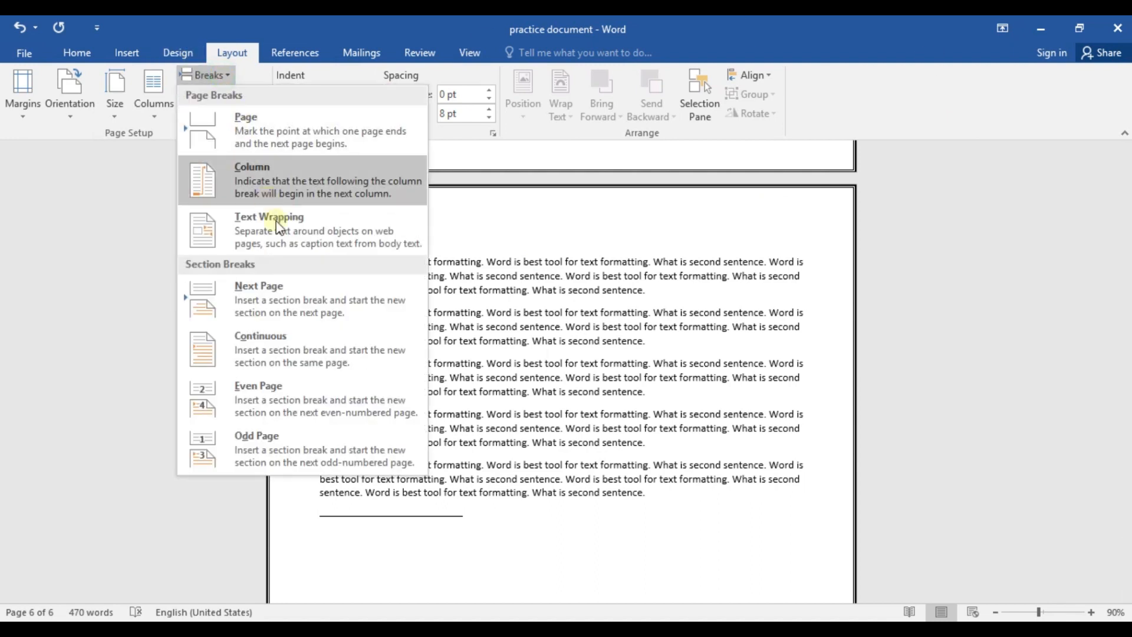
{"action": "left_click", "coordinate": [309, 443]}
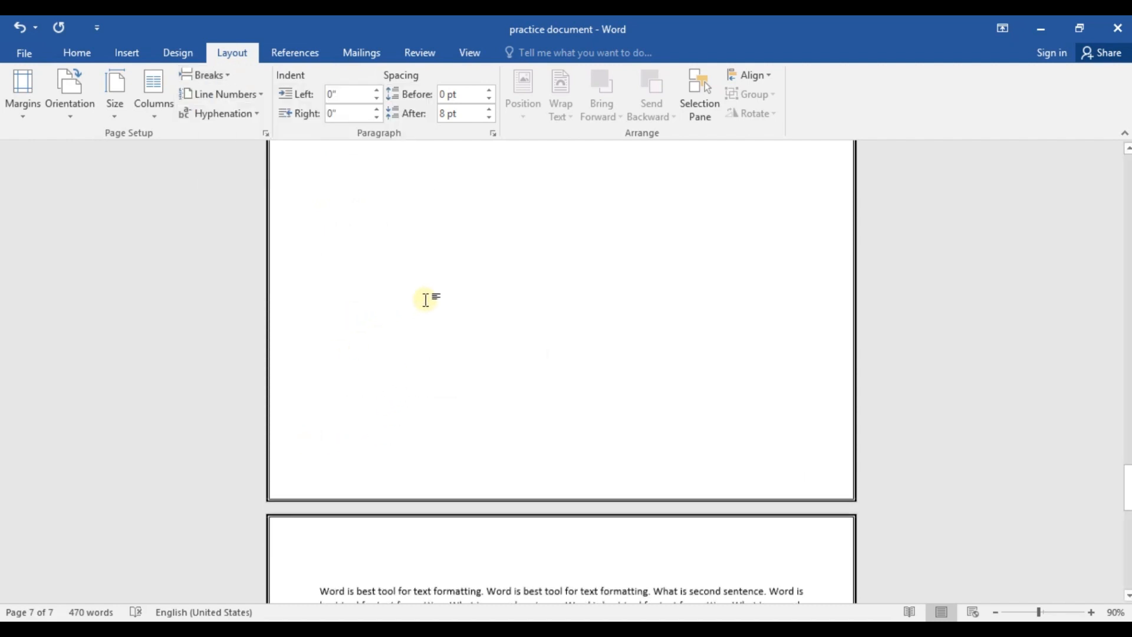
{"action": "scroll", "coordinate": [428, 299], "scroll_direction": "down", "scroll_amount": 10}
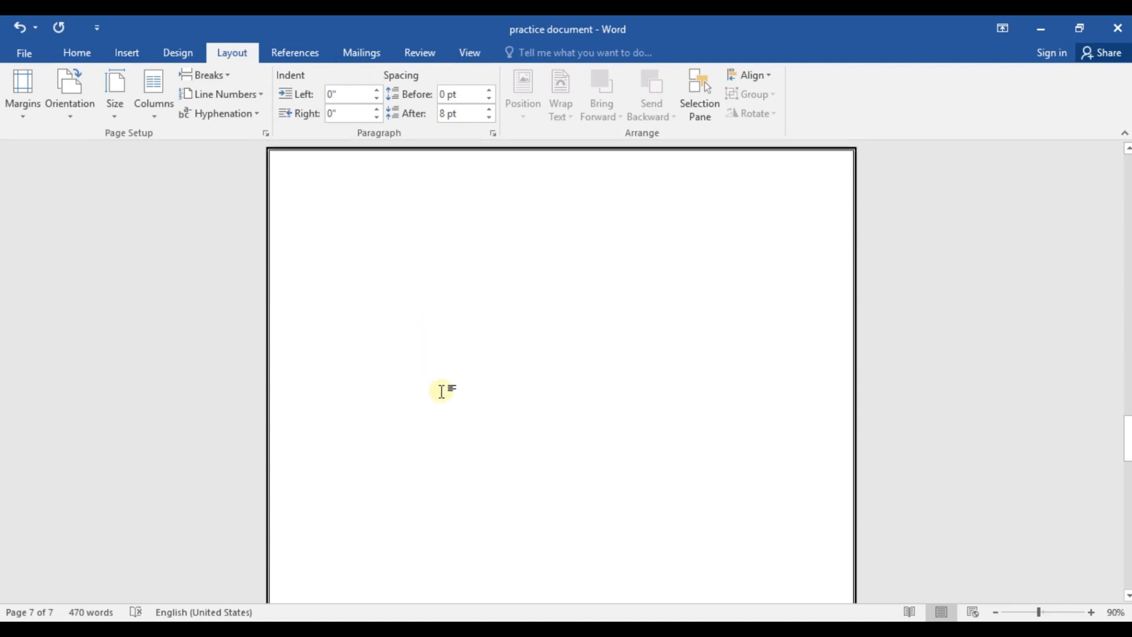
{"action": "scroll", "coordinate": [420, 436], "scroll_direction": "down", "scroll_amount": 3}
{"action": "left_click_drag", "start_coordinate": [325, 440], "coordinate": [645, 567]}
{"action": "scroll", "coordinate": [323, 384], "scroll_direction": "down", "scroll_amount": 6}
{"action": "left_click", "coordinate": [350, 379]}
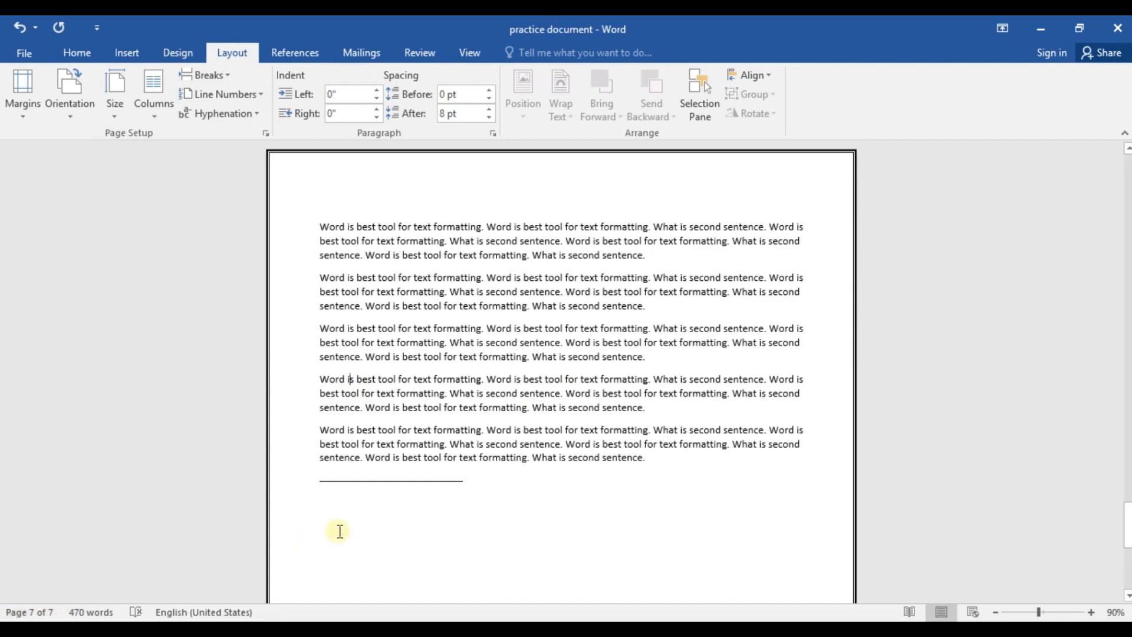
{"action": "scroll", "coordinate": [404, 471], "scroll_direction": "up", "scroll_amount": 4}
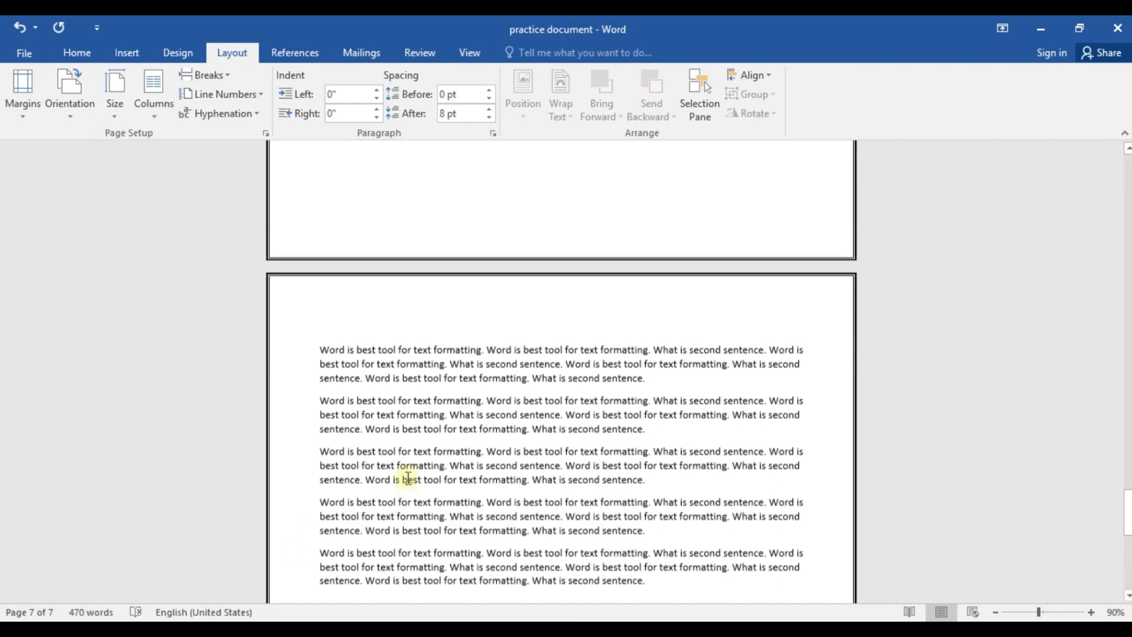
{"action": "scroll", "coordinate": [377, 389], "scroll_direction": "down", "scroll_amount": 2}
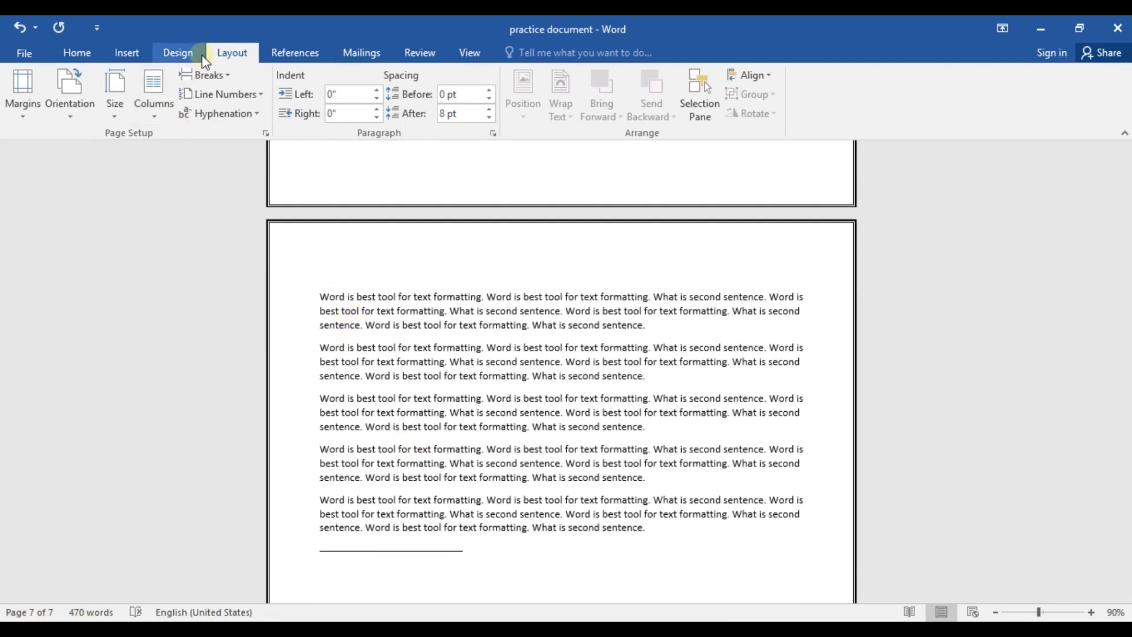
Undo the last four changes to remove the section breaks added before the wrapped paragraph
{"action": "left_click", "coordinate": [398, 348]}
{"action": "scroll", "coordinate": [353, 318], "scroll_direction": "up", "scroll_amount": 3}
{"action": "left_click_drag", "start_coordinate": [321, 402], "coordinate": [479, 481]}
{"action": "scroll", "coordinate": [449, 425], "scroll_direction": "down", "scroll_amount": 3}
{"action": "left_click", "coordinate": [405, 366]}
{"action": "scroll", "coordinate": [362, 286], "scroll_direction": "up", "scroll_amount": 10}
{"action": "key", "text": "ctrl+z"}
{"action": "scroll", "coordinate": [435, 374], "scroll_direction": "up", "scroll_amount": 3}
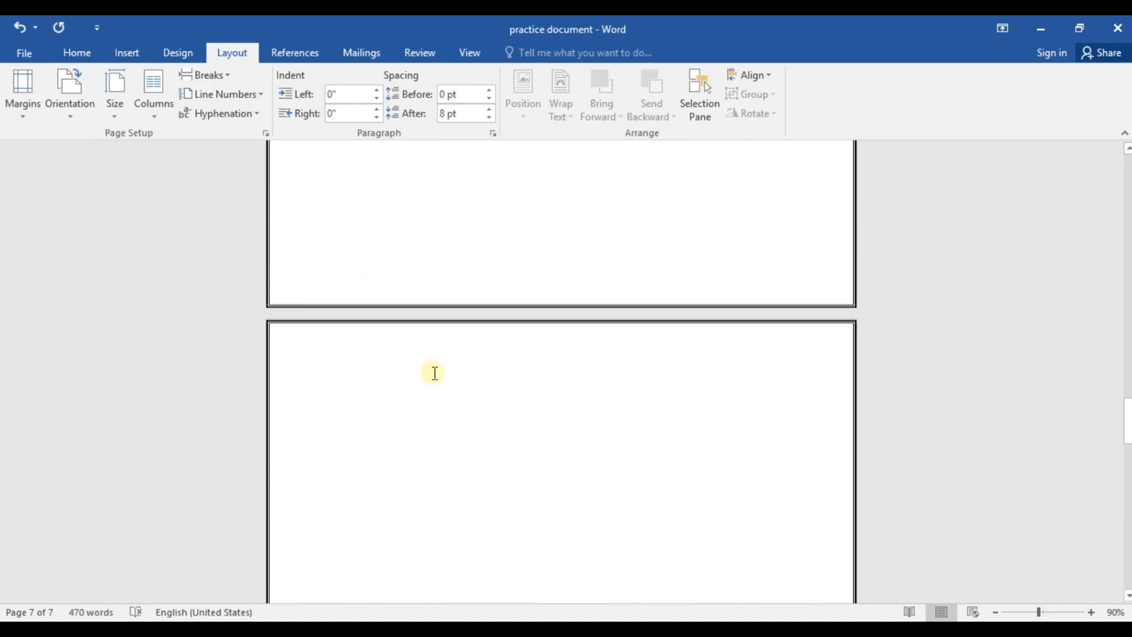
{"action": "key", "text": "ctrl+z"}
{"action": "key", "text": "ctrl+z"}
{"action": "key", "text": "ctrl+z"}
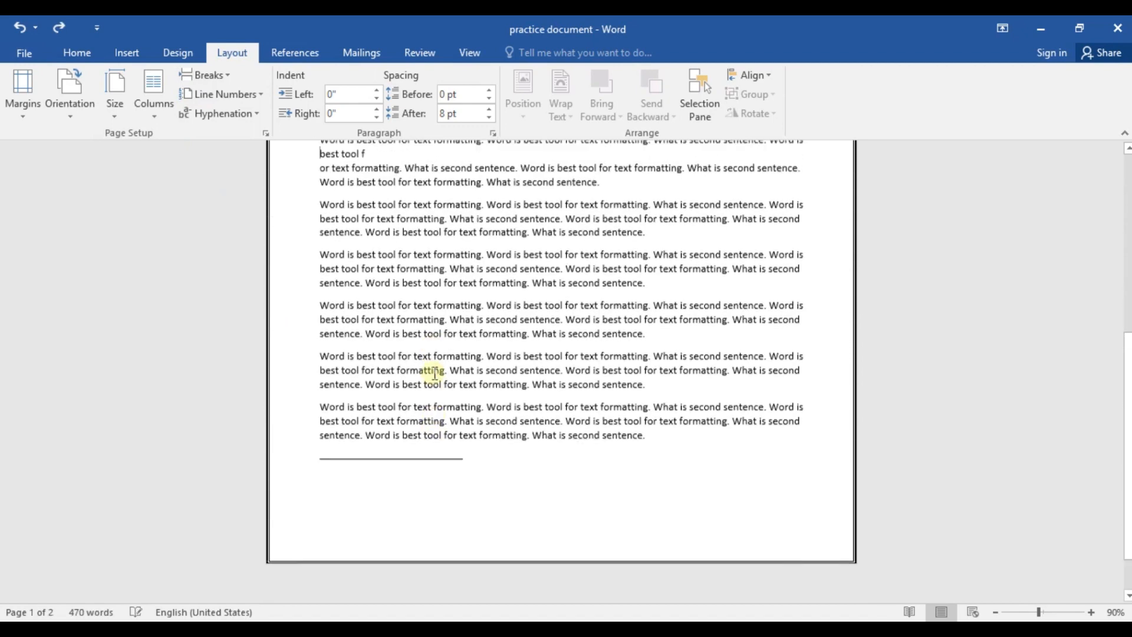
Turn on continuous line numbering, scroll through the numbered lines, then switch line numbering off again
{"action": "scroll", "coordinate": [468, 329], "scroll_direction": "up", "scroll_amount": 3}
{"action": "left_click", "coordinate": [428, 411]}
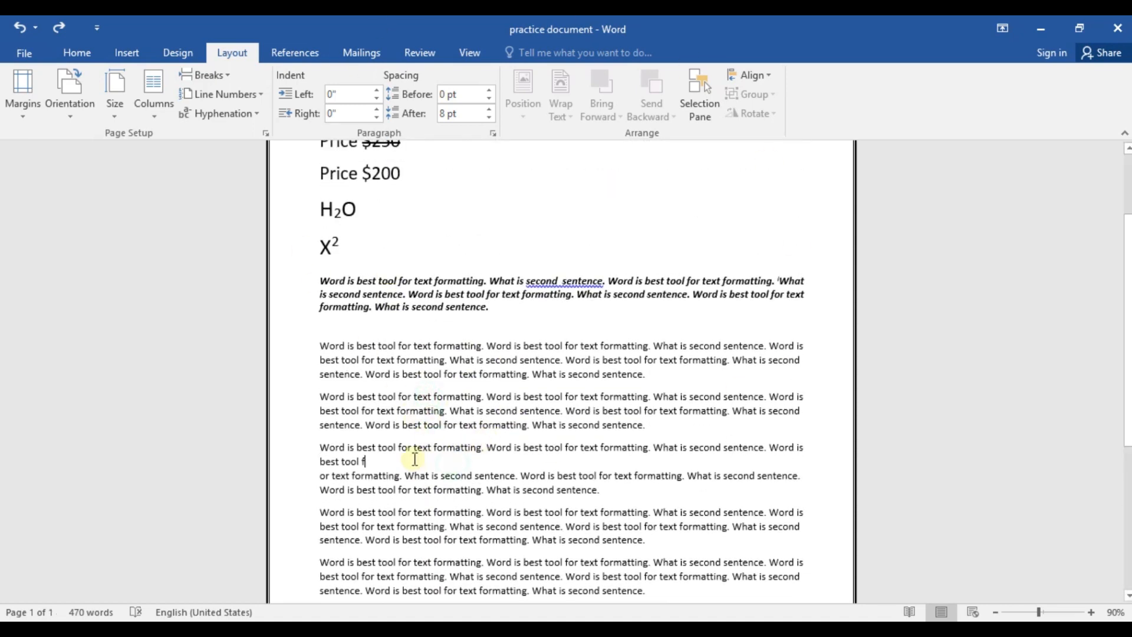
{"action": "left_click", "coordinate": [396, 492]}
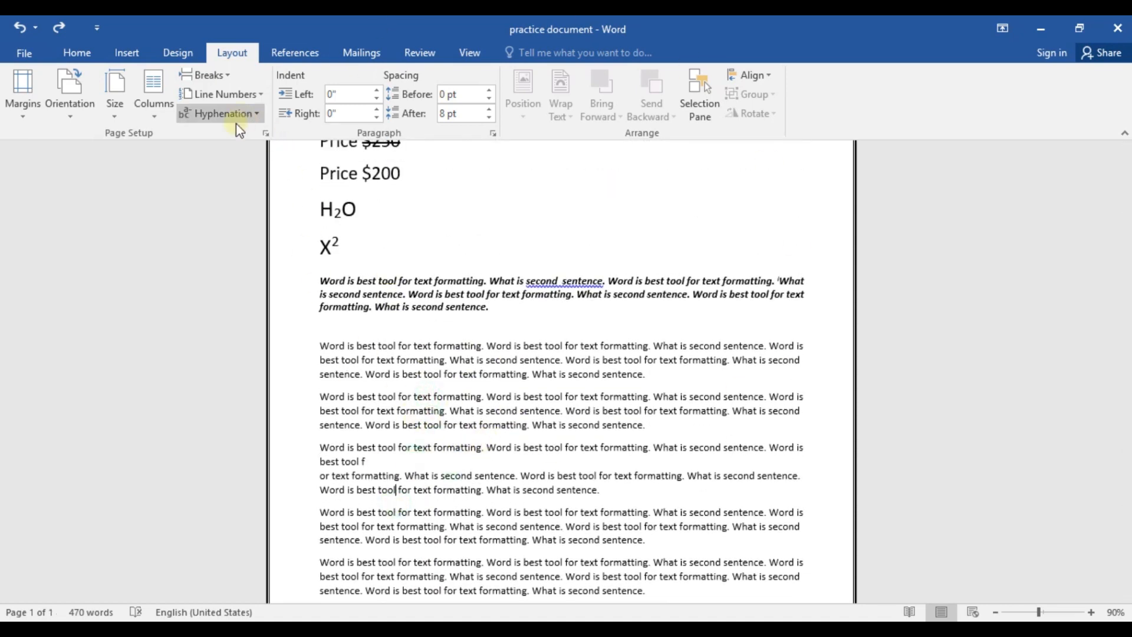
{"action": "left_click", "coordinate": [260, 97]}
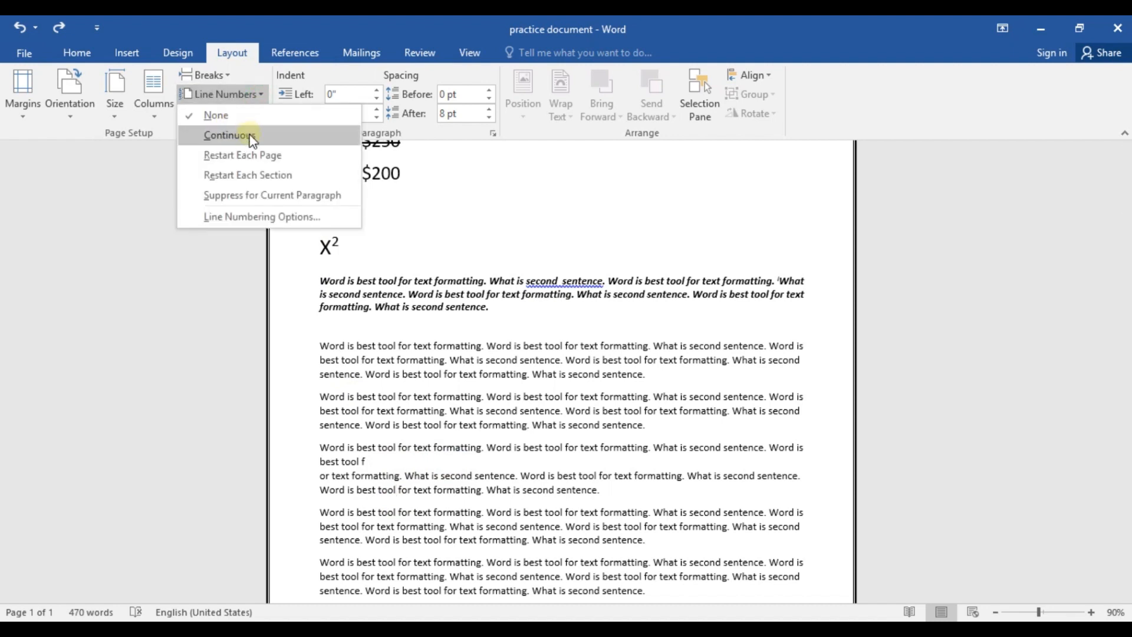
{"action": "left_click", "coordinate": [259, 137]}
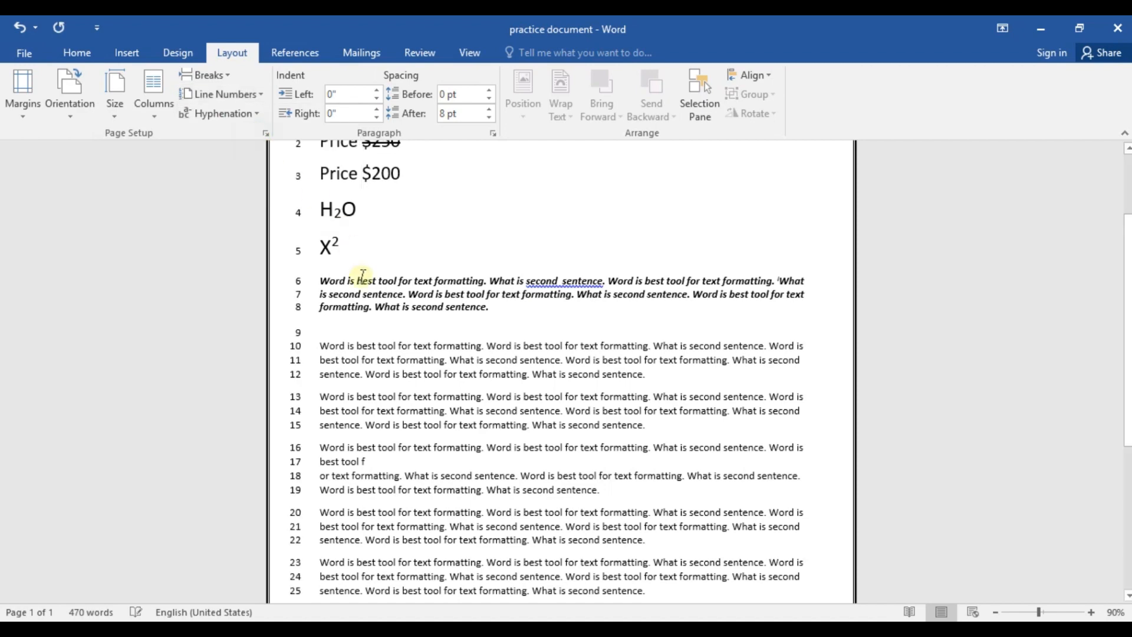
{"action": "scroll", "coordinate": [306, 265], "scroll_direction": "up", "scroll_amount": 3}
{"action": "scroll", "coordinate": [413, 348], "scroll_direction": "down", "scroll_amount": 4}
{"action": "scroll", "coordinate": [454, 337], "scroll_direction": "down", "scroll_amount": 5}
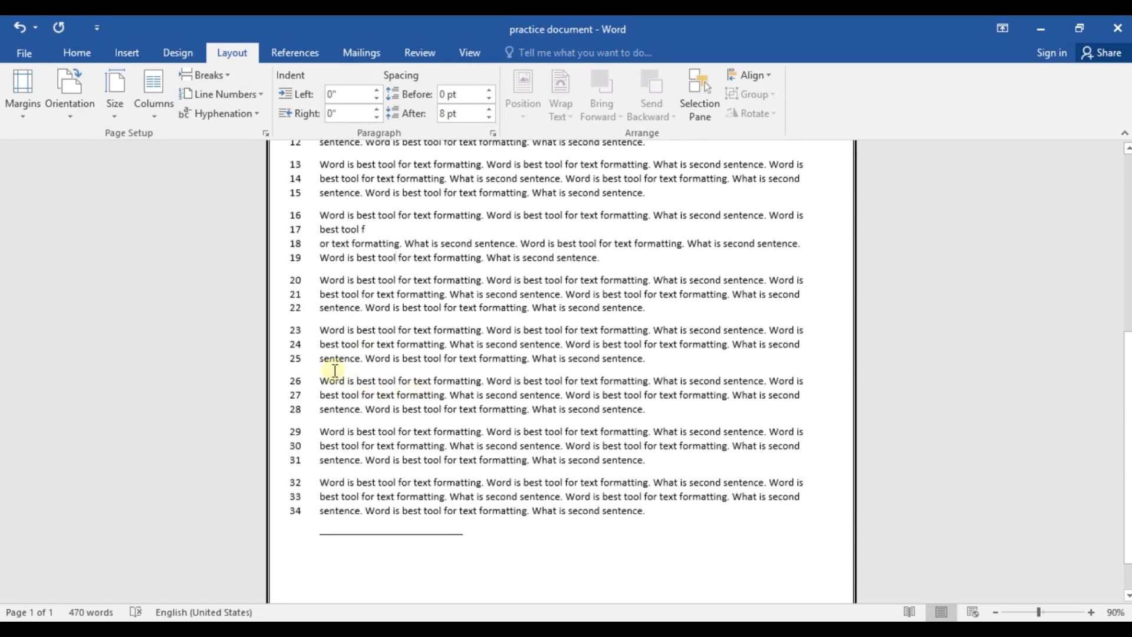
{"action": "scroll", "coordinate": [379, 387], "scroll_direction": "up", "scroll_amount": 5}
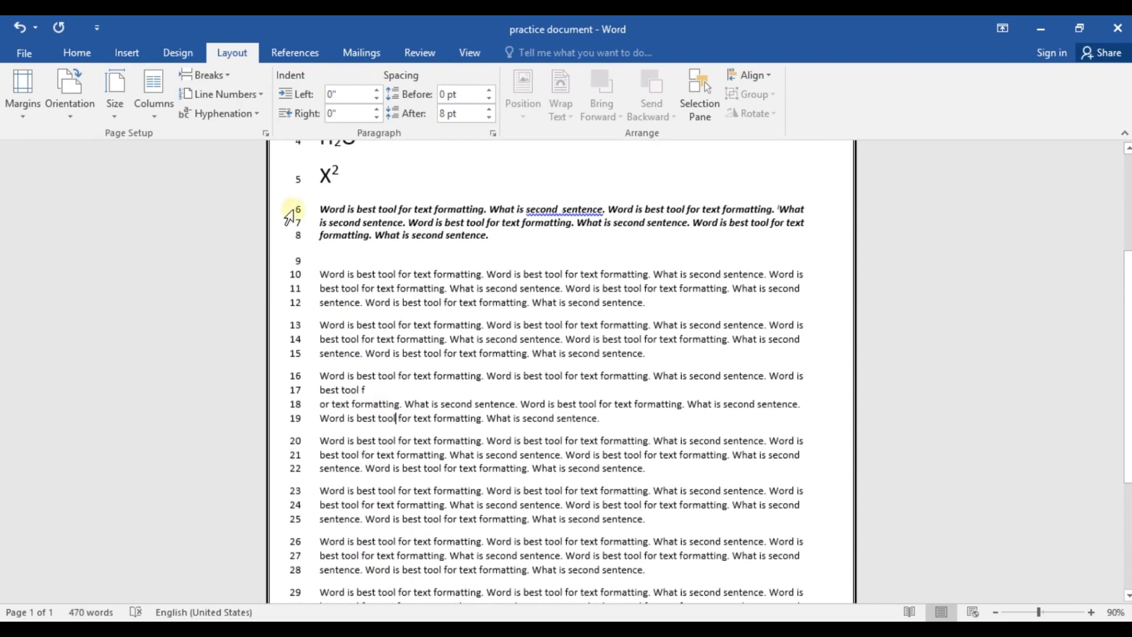
{"action": "scroll", "coordinate": [353, 334], "scroll_direction": "up", "scroll_amount": 3}
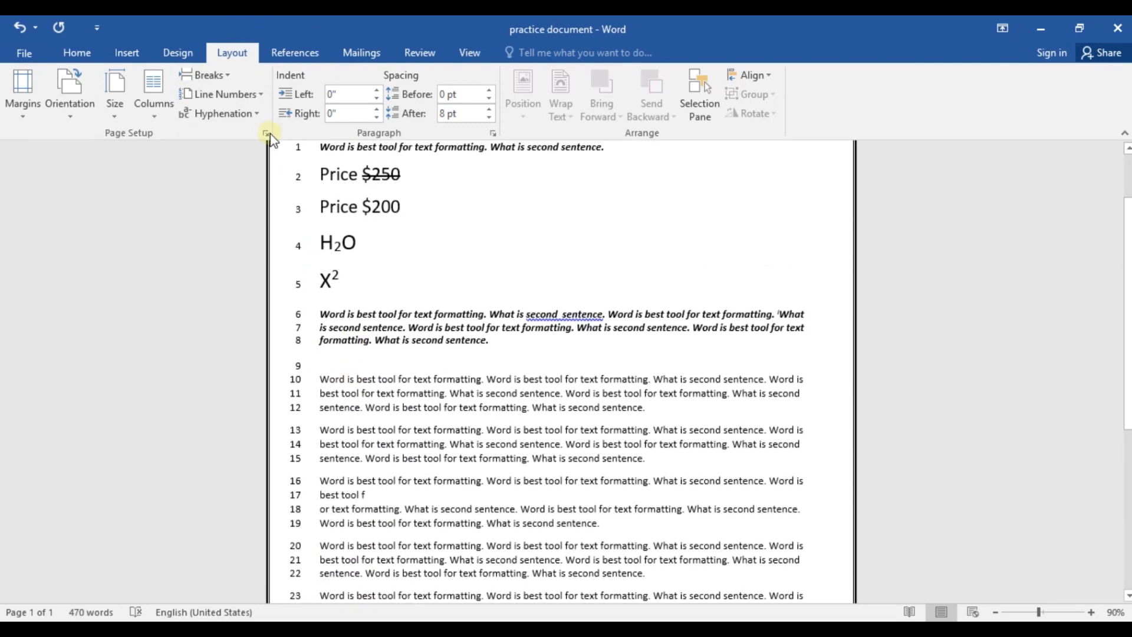
{"action": "left_click", "coordinate": [258, 96]}
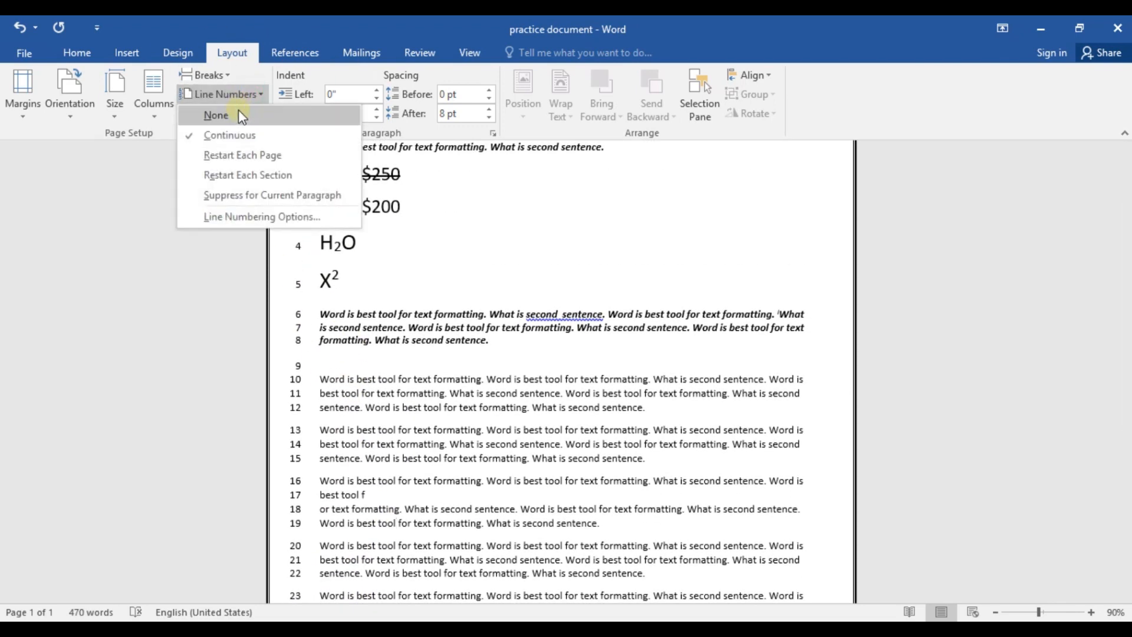
{"action": "left_click", "coordinate": [238, 109]}
{"action": "left_click", "coordinate": [409, 315]}
{"action": "scroll", "coordinate": [409, 386], "scroll_direction": "up", "scroll_amount": 3}
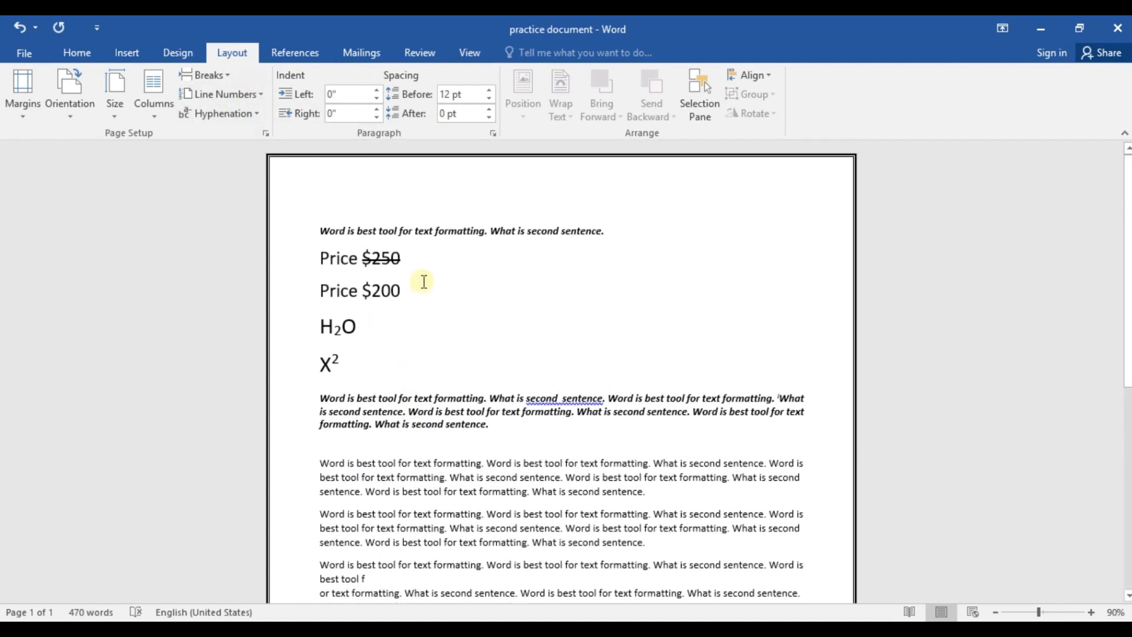
{"action": "key", "text": "Up"}
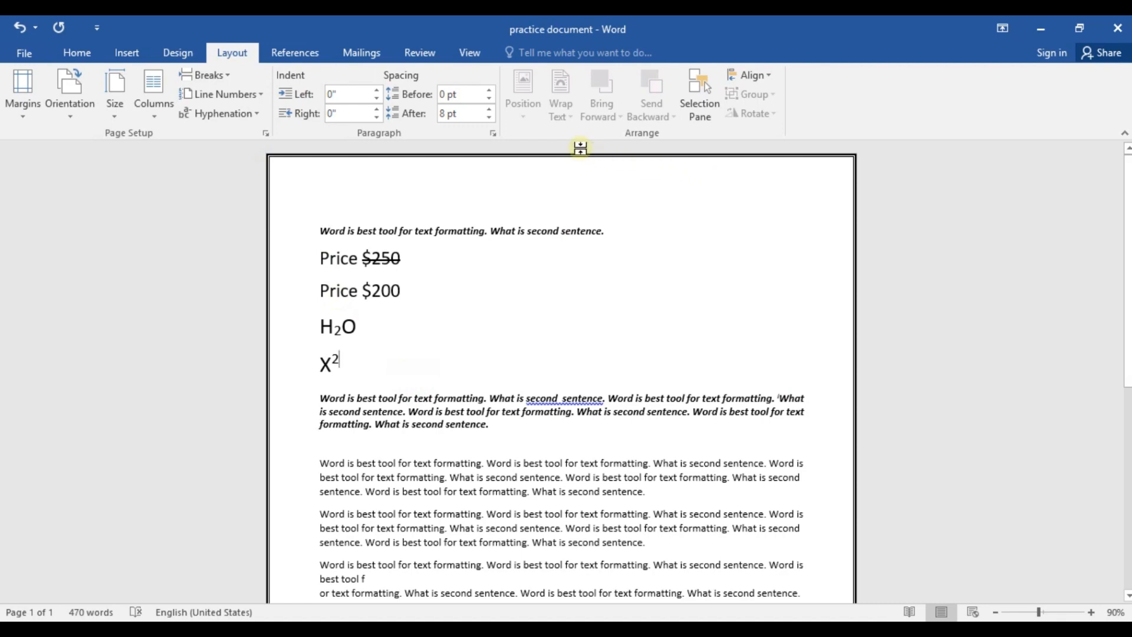
{"action": "scroll", "coordinate": [538, 203], "scroll_direction": "down", "scroll_amount": 4}
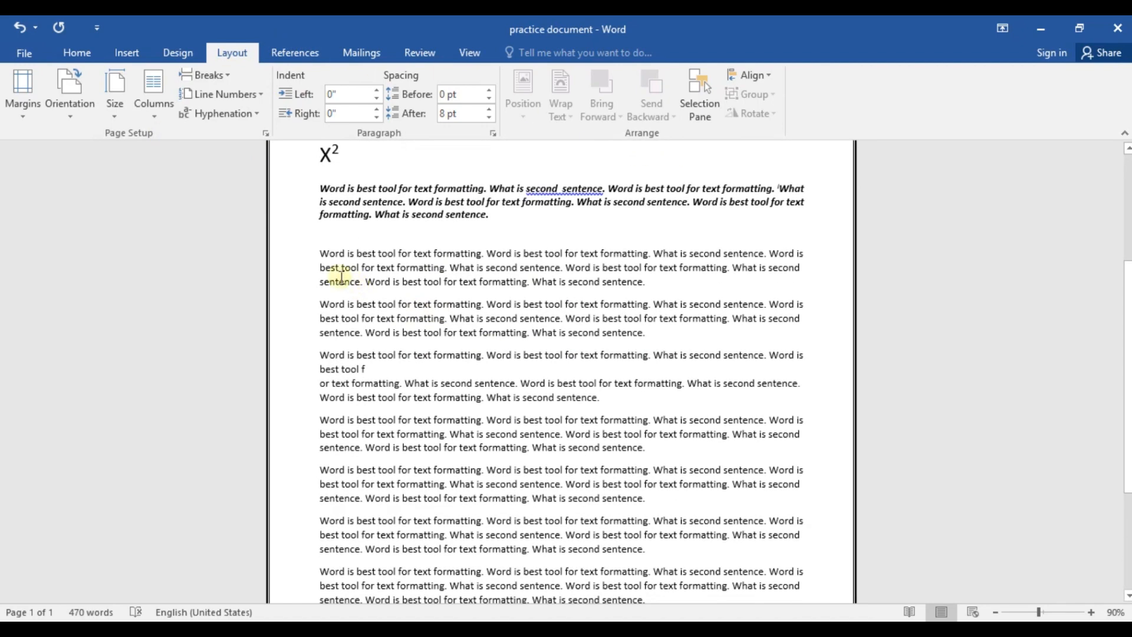
Select the three paragraphs below the bold block, indent them three levels, then remove the indent again
{"action": "left_click_drag", "start_coordinate": [319, 253], "coordinate": [611, 400]}
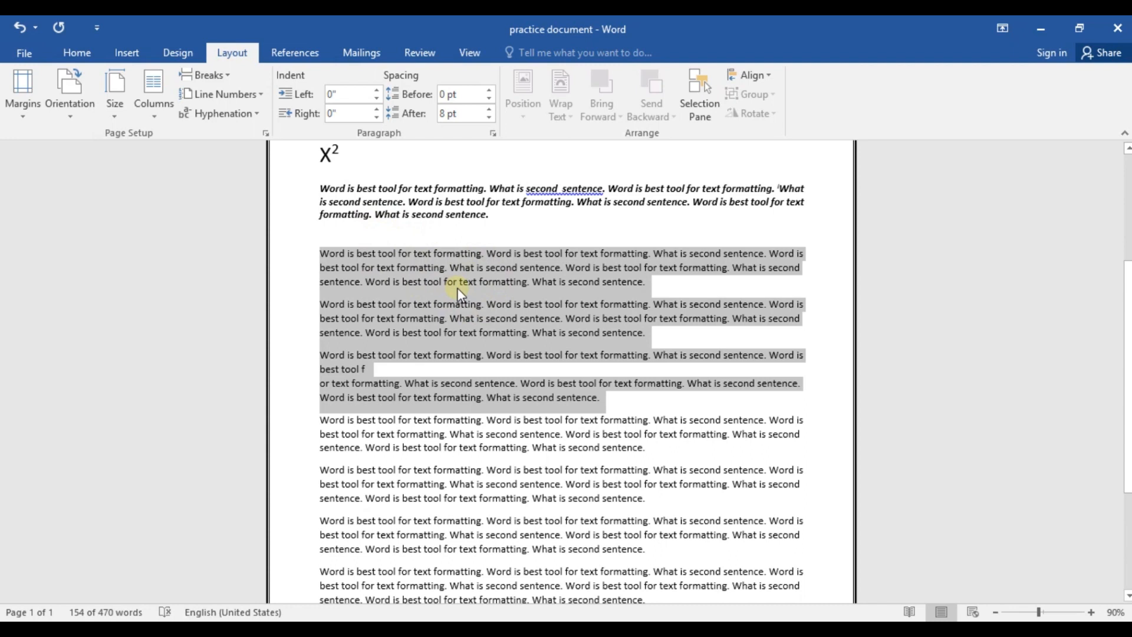
{"action": "left_click", "coordinate": [77, 53]}
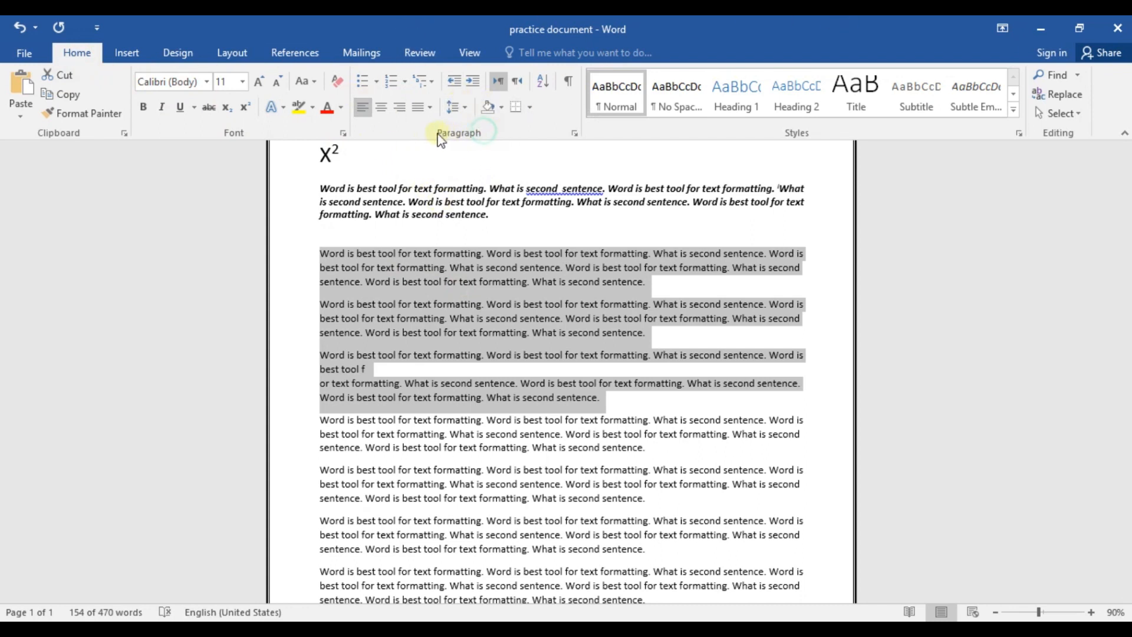
{"action": "left_click", "coordinate": [474, 82]}
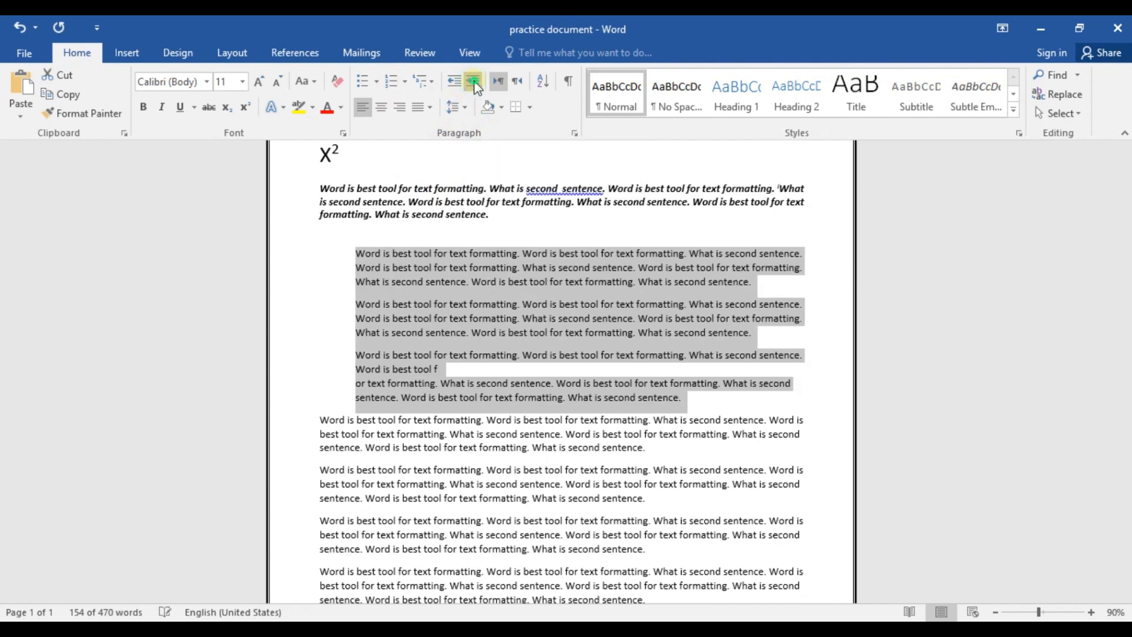
{"action": "left_click", "coordinate": [474, 83]}
{"action": "left_click", "coordinate": [470, 83]}
{"action": "left_click", "coordinate": [460, 82]}
{"action": "left_click", "coordinate": [460, 82]}
{"action": "left_click", "coordinate": [460, 82]}
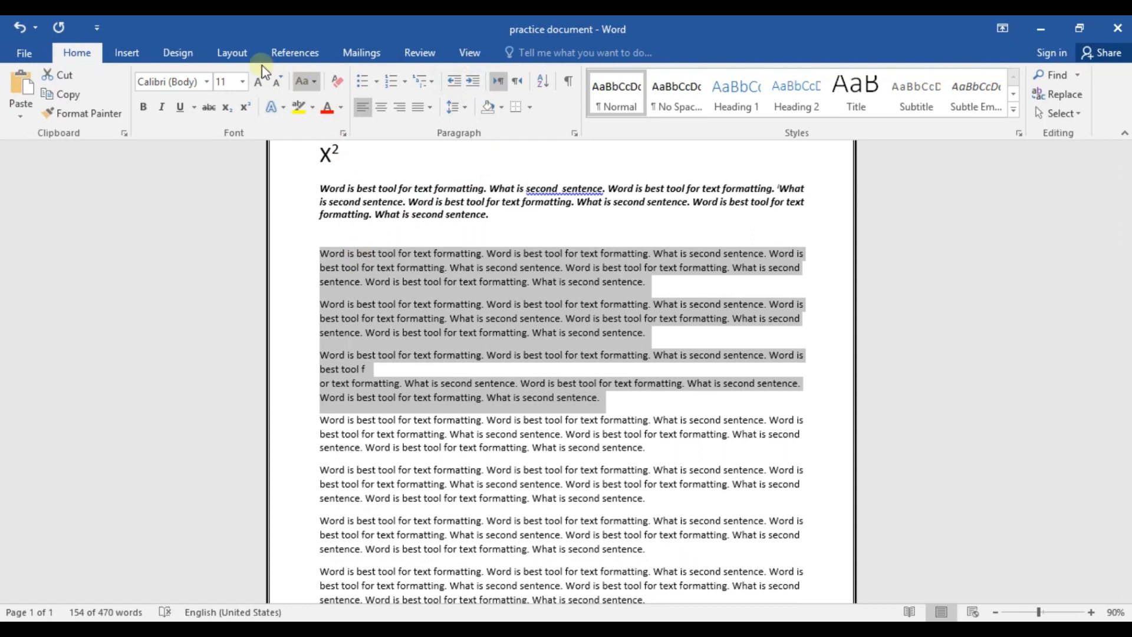
Set the selected paragraphs' left indent to 0.8" and right indent to 1.1"
{"action": "left_click", "coordinate": [231, 52]}
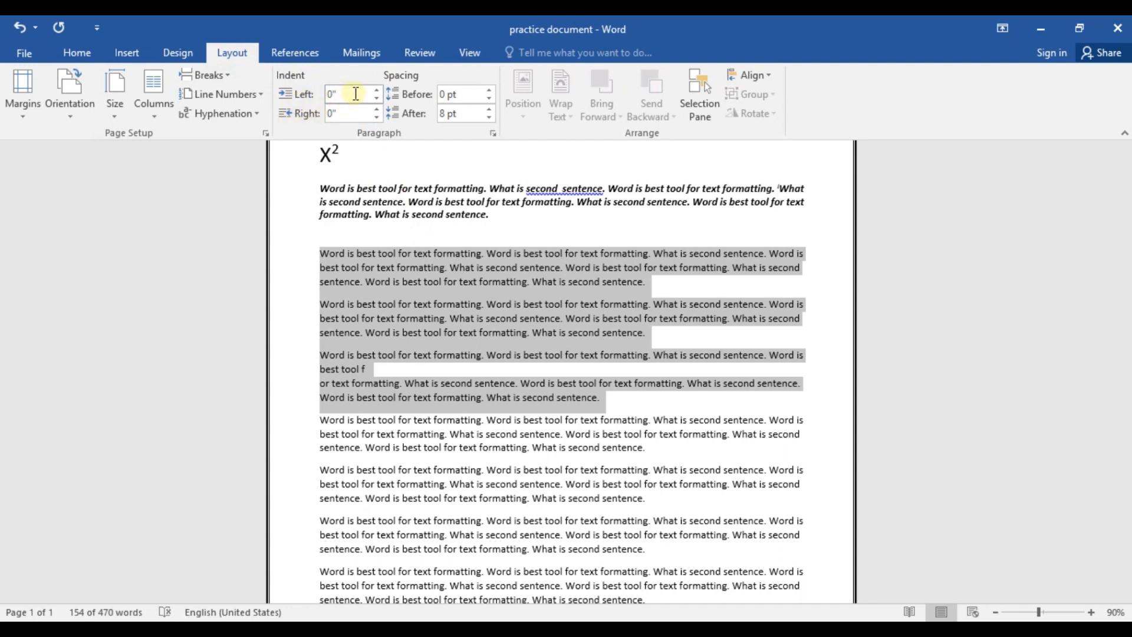
{"action": "left_click", "coordinate": [377, 90]}
{"action": "left_click", "coordinate": [377, 90]}
{"action": "left_click", "coordinate": [377, 90]}
{"action": "left_click", "coordinate": [377, 89]}
{"action": "left_click", "coordinate": [377, 89]}
{"action": "left_click", "coordinate": [378, 90]}
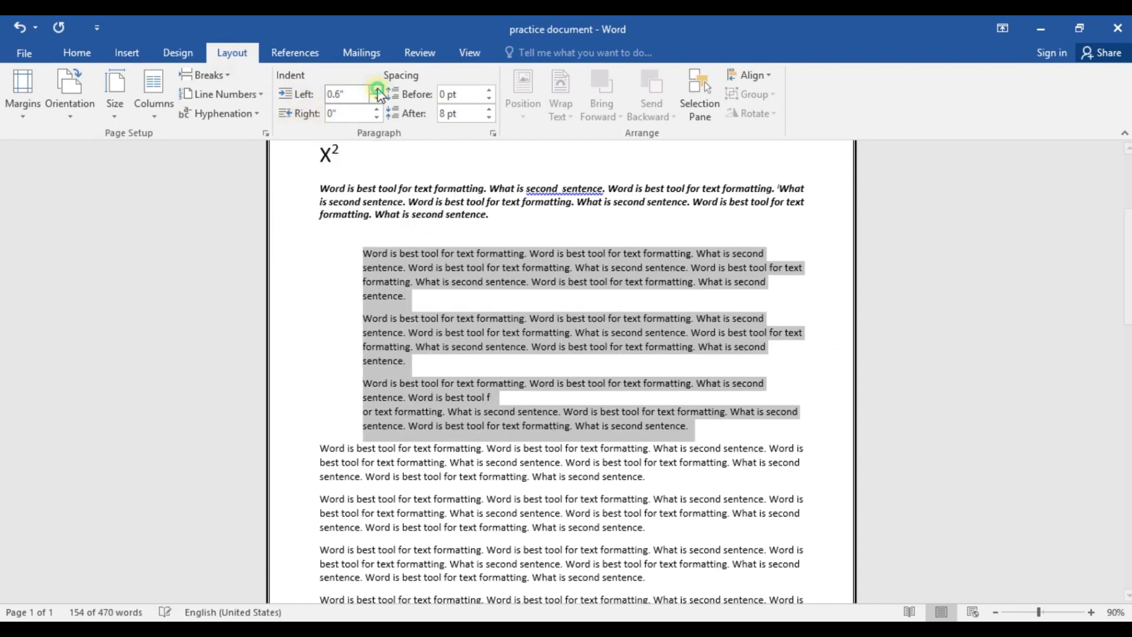
{"action": "left_click", "coordinate": [378, 90]}
{"action": "left_click", "coordinate": [378, 89]}
{"action": "left_click", "coordinate": [376, 109]}
{"action": "left_click", "coordinate": [377, 109]}
{"action": "left_click", "coordinate": [377, 109]}
{"action": "left_click", "coordinate": [376, 109]}
{"action": "left_click", "coordinate": [376, 109]}
{"action": "left_click", "coordinate": [376, 109]}
{"action": "left_click", "coordinate": [376, 109]}
{"action": "left_click", "coordinate": [376, 110]}
{"action": "left_click", "coordinate": [376, 110]}
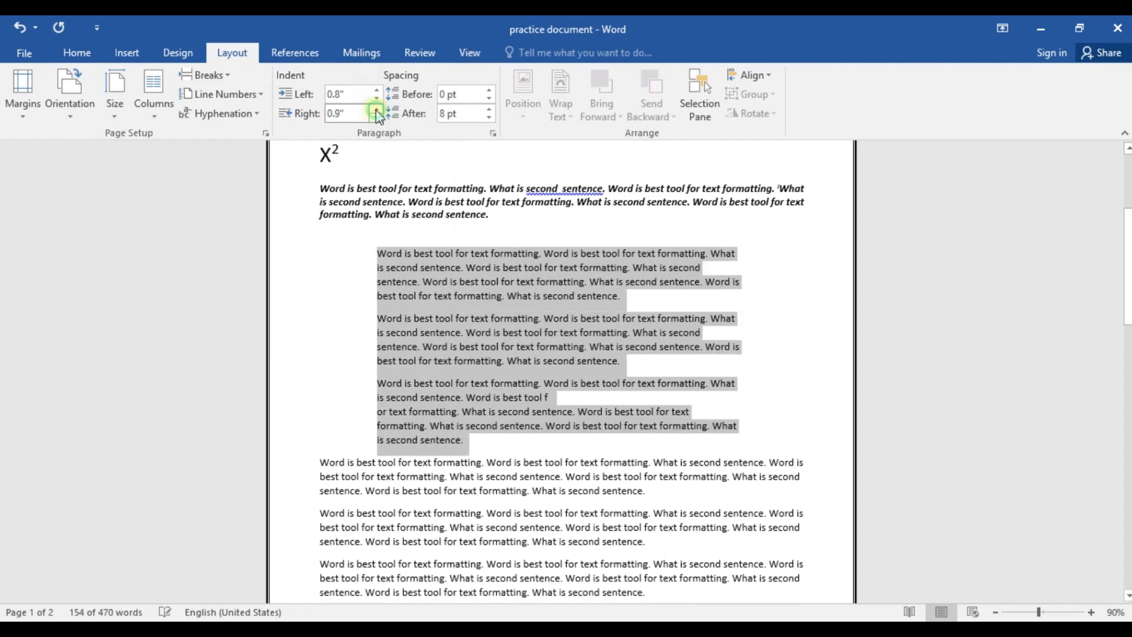
{"action": "left_click", "coordinate": [377, 110]}
{"action": "left_click", "coordinate": [376, 109]}
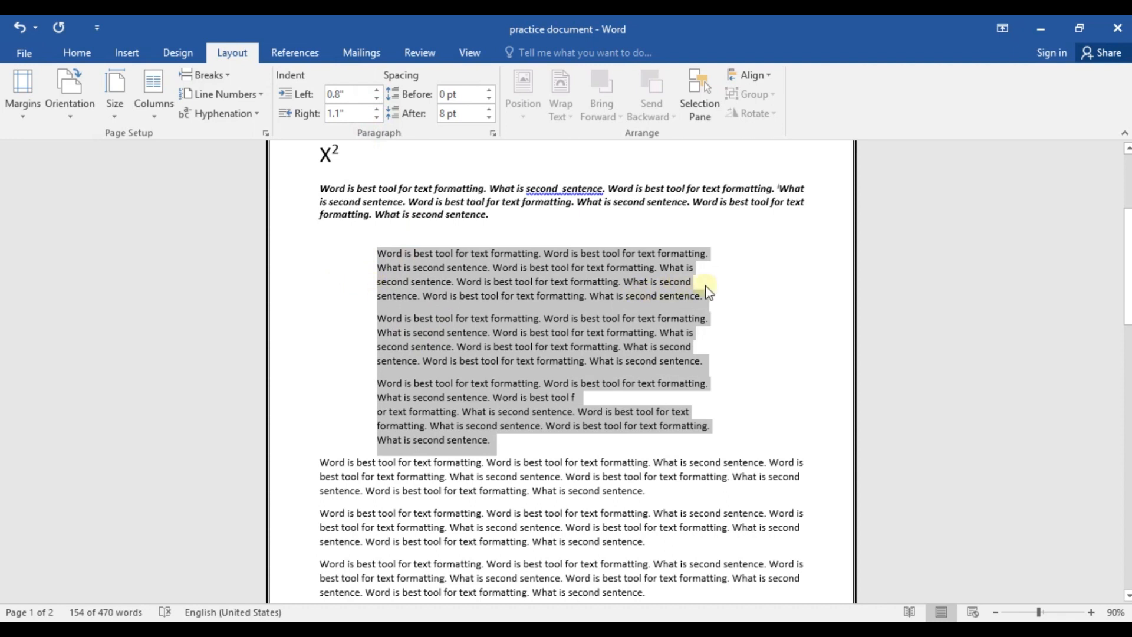
Set the spacing before the second full-width paragraph below the indented block to 24 pt
{"action": "left_click", "coordinate": [751, 302]}
{"action": "left_click", "coordinate": [723, 249]}
{"action": "left_click_drag", "start_coordinate": [379, 250], "coordinate": [678, 438]}
{"action": "left_click", "coordinate": [493, 317]}
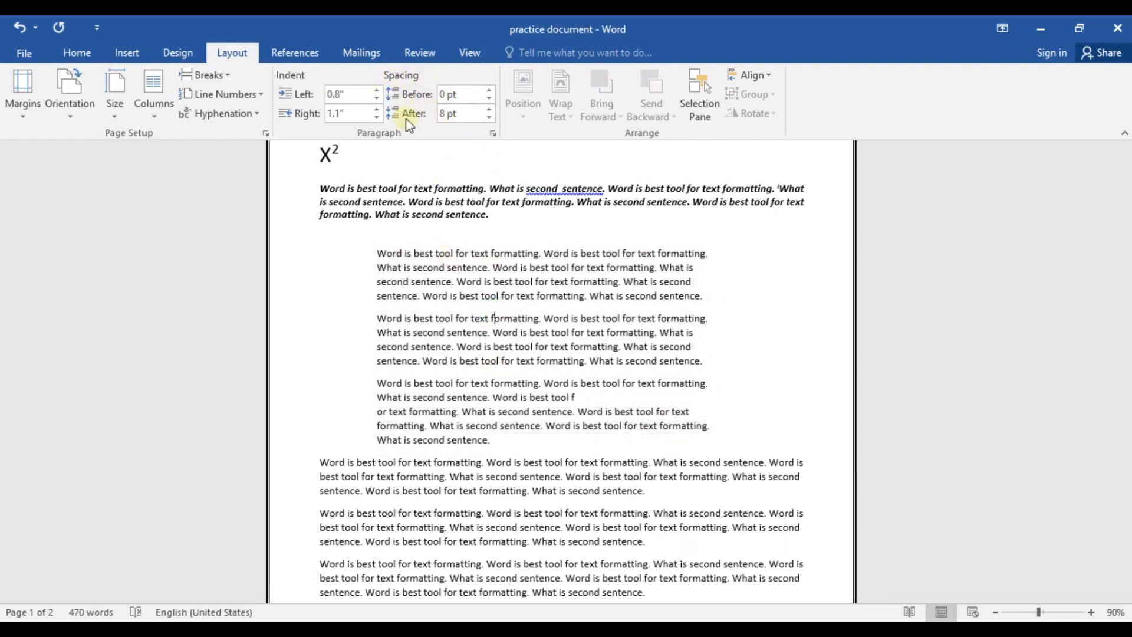
{"action": "scroll", "coordinate": [596, 442], "scroll_direction": "down", "scroll_amount": 5}
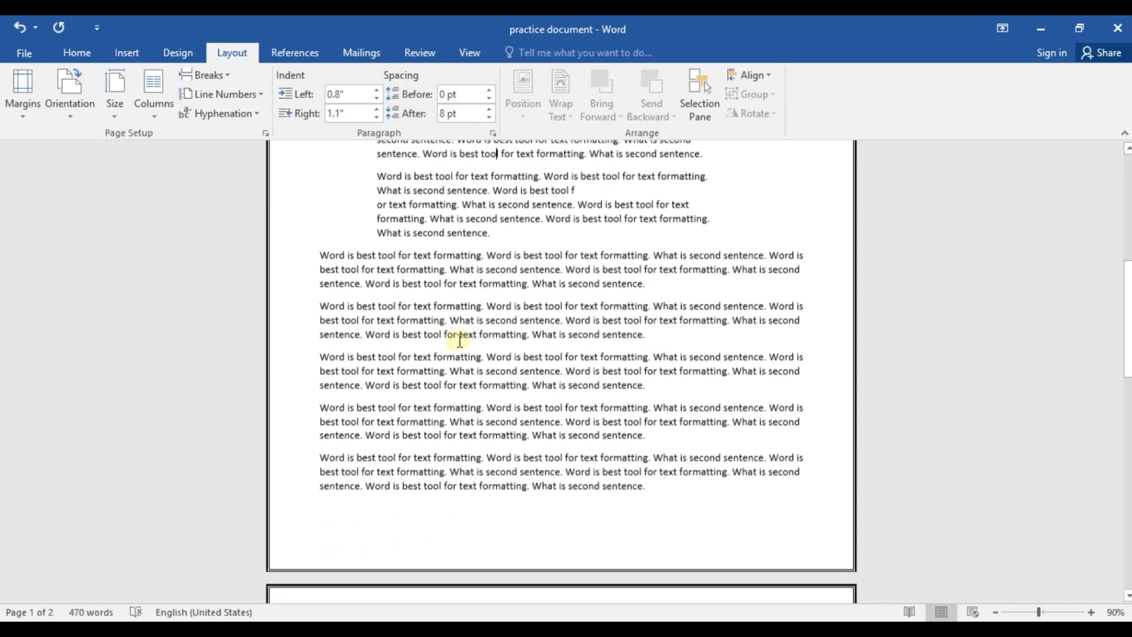
{"action": "left_click_drag", "start_coordinate": [318, 305], "coordinate": [648, 331]}
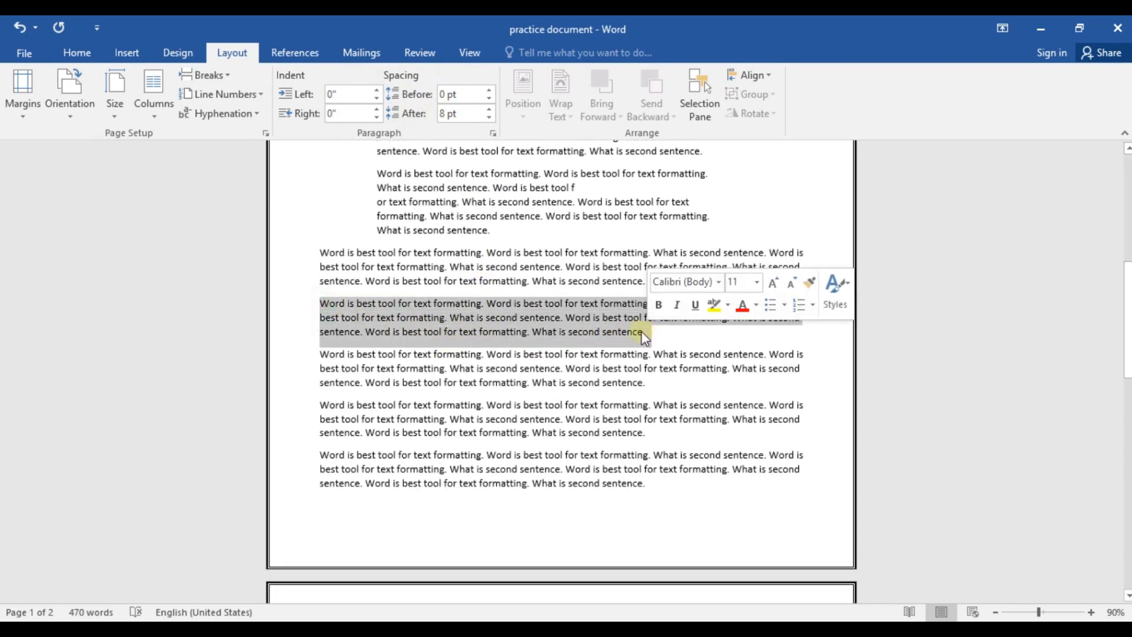
{"action": "left_click", "coordinate": [489, 90]}
{"action": "left_click", "coordinate": [489, 90]}
Raise the selected paragraph's spacing before to 42 pt and spacing after to 42 pt
{"action": "left_click", "coordinate": [489, 91]}
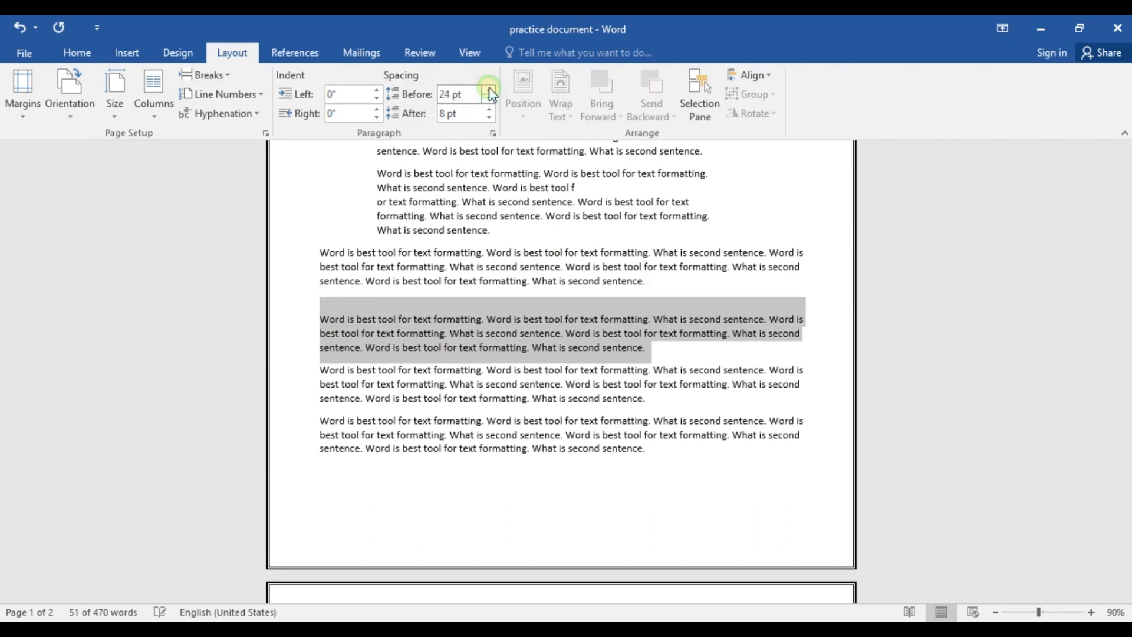
{"action": "left_click", "coordinate": [489, 90]}
{"action": "left_click", "coordinate": [488, 91]}
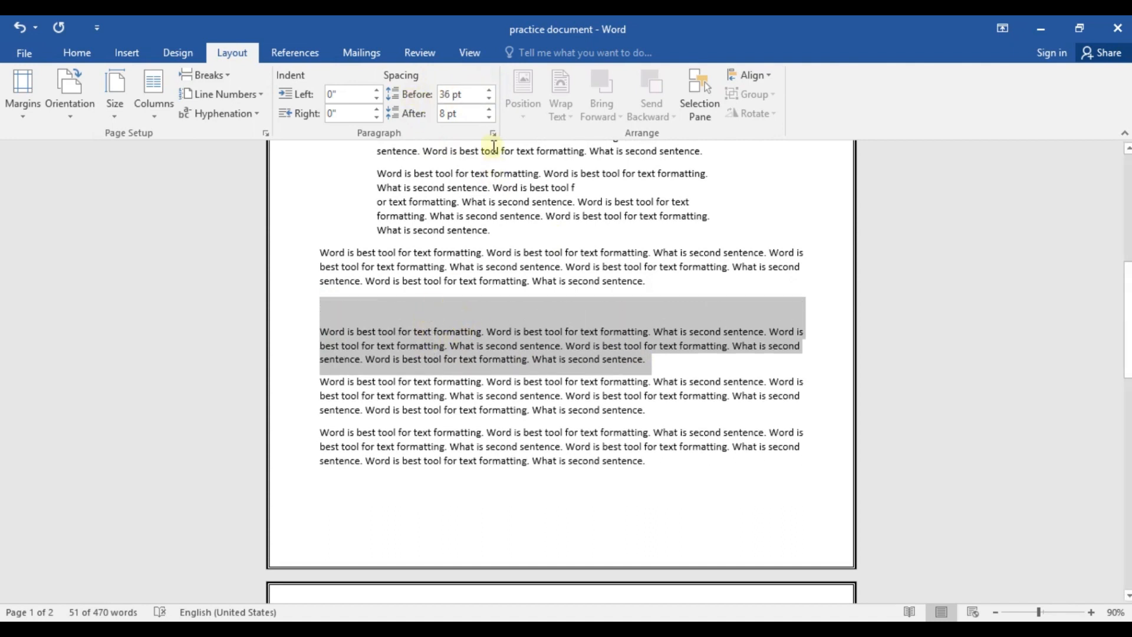
{"action": "left_click", "coordinate": [489, 90]}
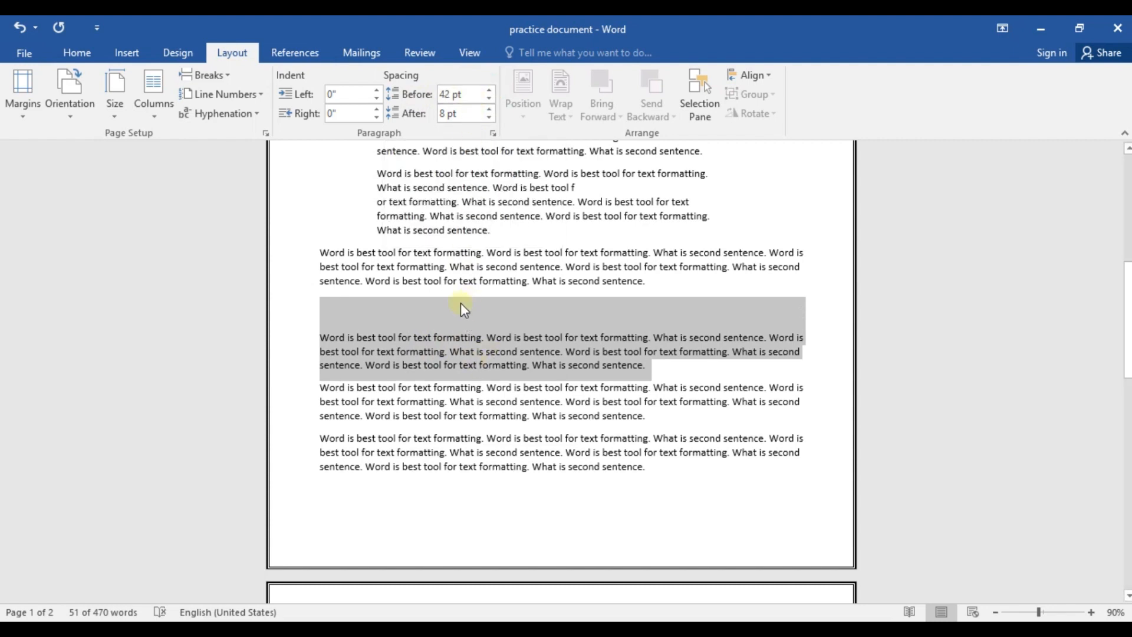
{"action": "left_click", "coordinate": [489, 111]}
{"action": "left_click", "coordinate": [489, 110]}
{"action": "left_click", "coordinate": [489, 111]}
{"action": "left_click", "coordinate": [489, 111]}
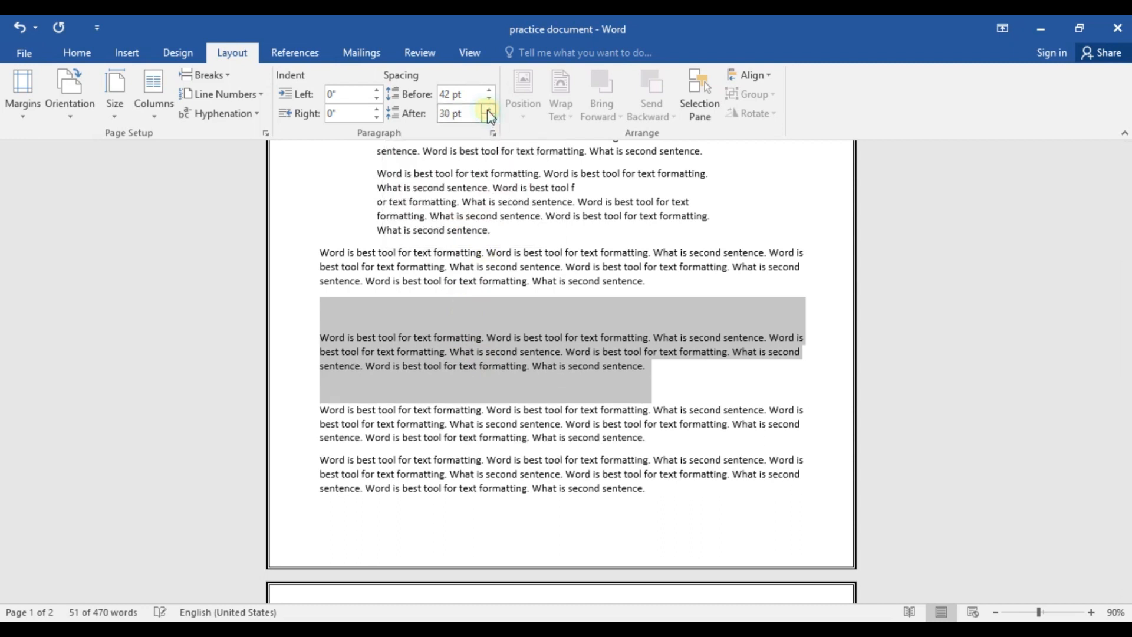
{"action": "left_click", "coordinate": [489, 111]}
{"action": "left_click", "coordinate": [489, 111]}
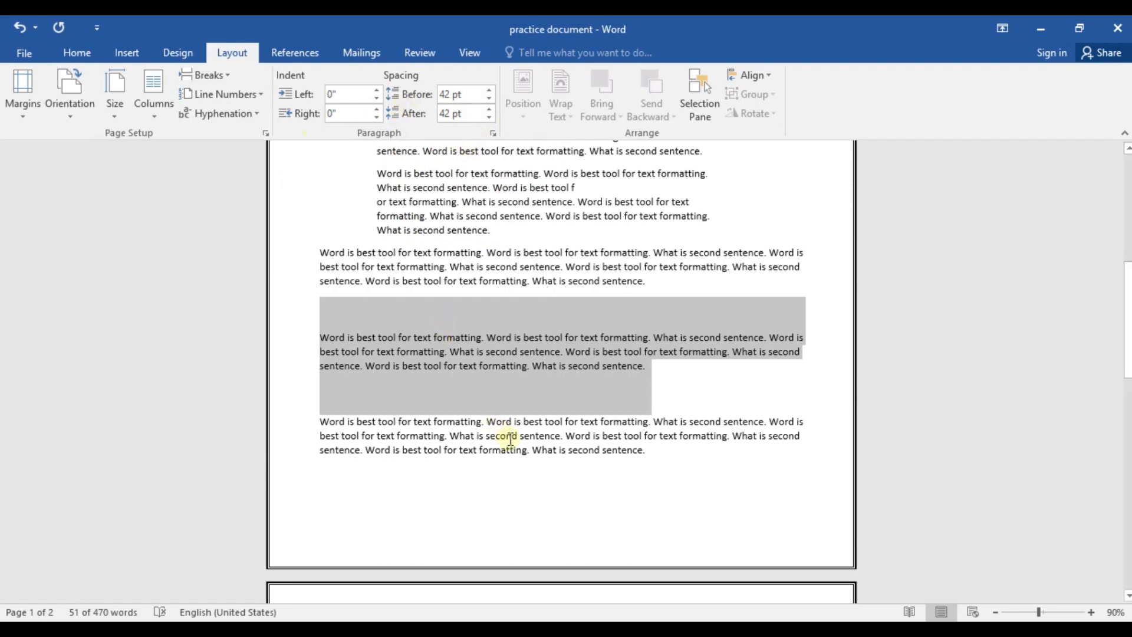
Undo the spacing before and after changes on the selected paragraph
{"action": "left_click", "coordinate": [541, 451]}
{"action": "scroll", "coordinate": [541, 411], "scroll_direction": "down", "scroll_amount": 3}
{"action": "scroll", "coordinate": [519, 378], "scroll_direction": "up", "scroll_amount": 6}
{"action": "key", "text": "ctrl+z"}
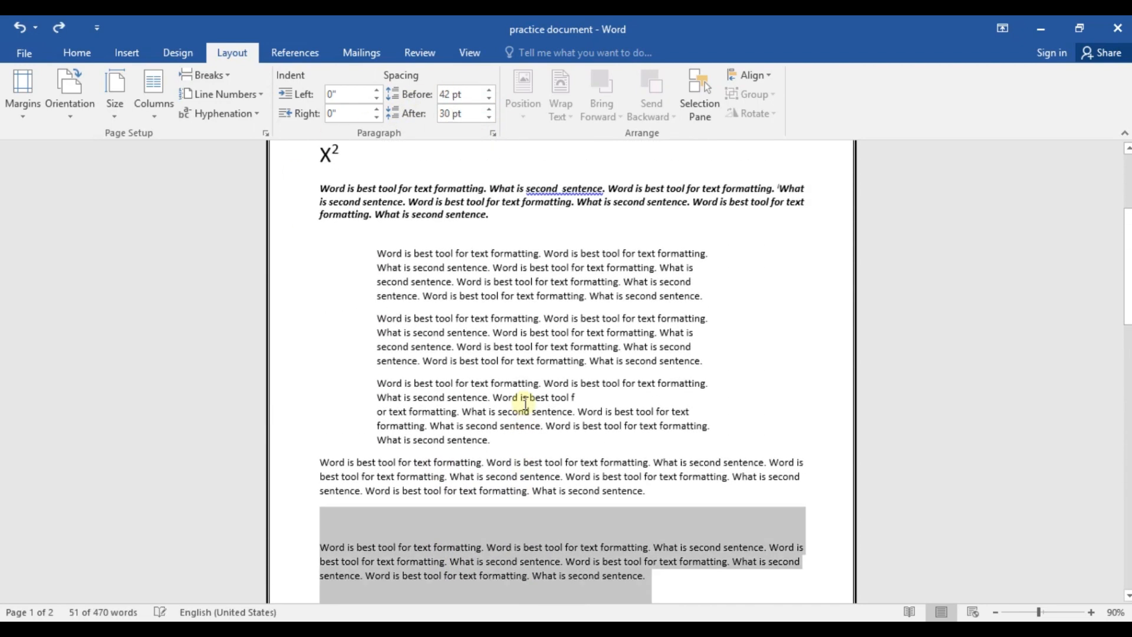
{"action": "key", "text": "ctrl+z"}
{"action": "key", "text": "ctrl+z"}
{"action": "key", "text": "ctrl+z"}
{"action": "key", "text": "ctrl+z"}
{"action": "key", "text": "ctrl+z"}
{"action": "key", "text": "ctrl+z"}
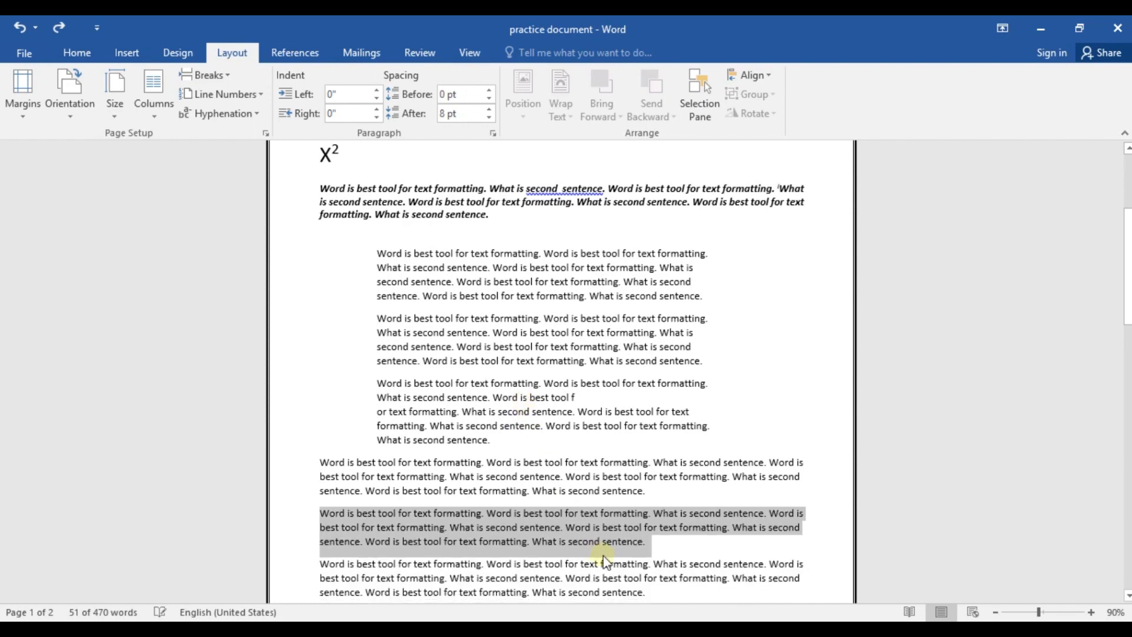
Undo the earlier spacing-before change on the full-width paragraph below the indented block
{"action": "scroll", "coordinate": [598, 554], "scroll_direction": "down", "scroll_amount": 10}
{"action": "left_click", "coordinate": [453, 452]}
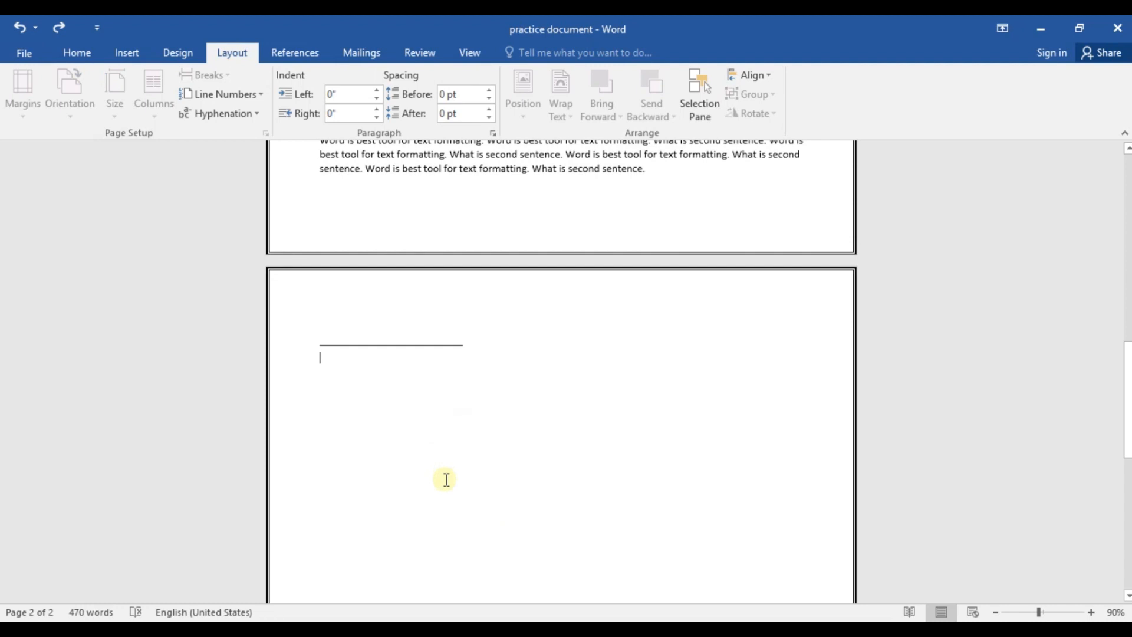
{"action": "scroll", "coordinate": [488, 293], "scroll_direction": "up", "scroll_amount": 7}
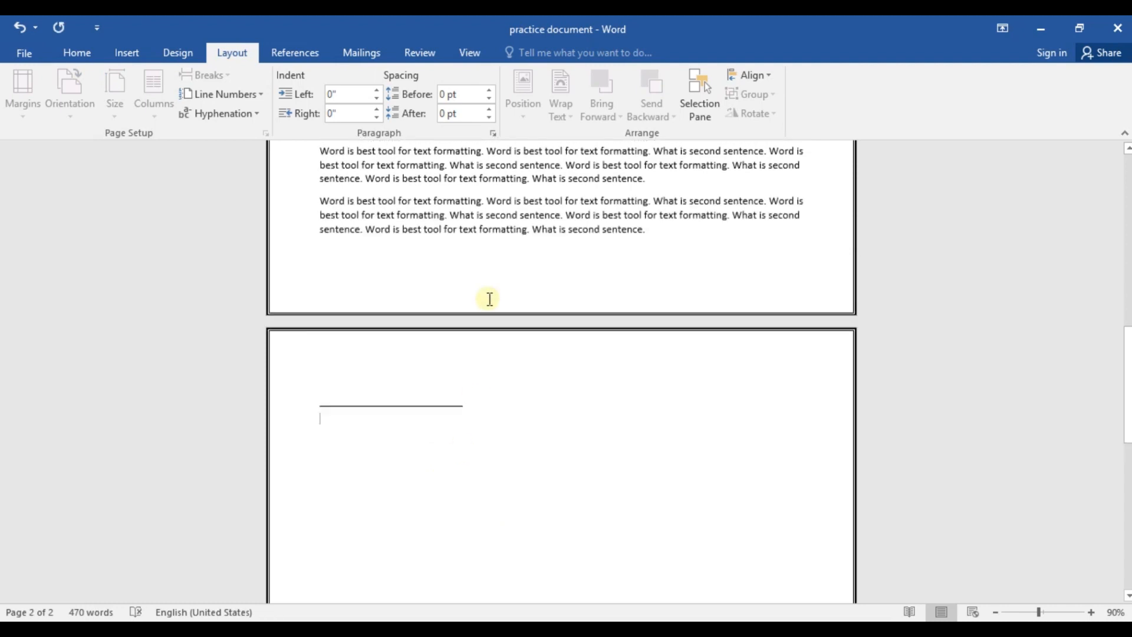
{"action": "key", "text": "ctrl+z"}
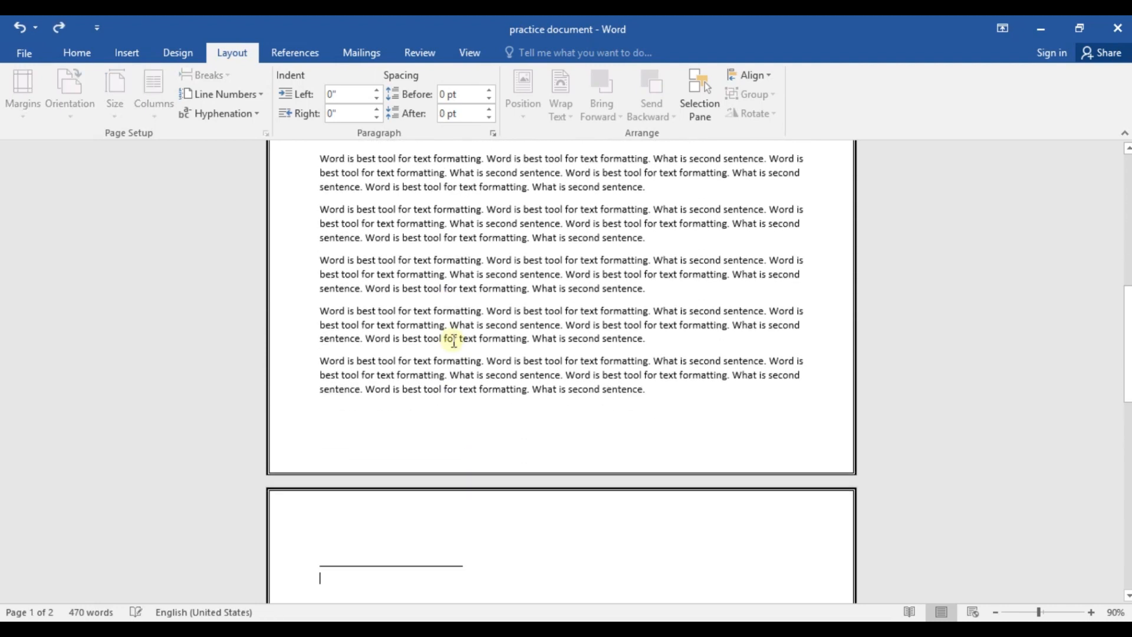
{"action": "key", "text": "ctrl+z"}
{"action": "key", "text": "ctrl+z"}
{"action": "key", "text": "ctrl+z"}
{"action": "key", "text": "ctrl+z"}
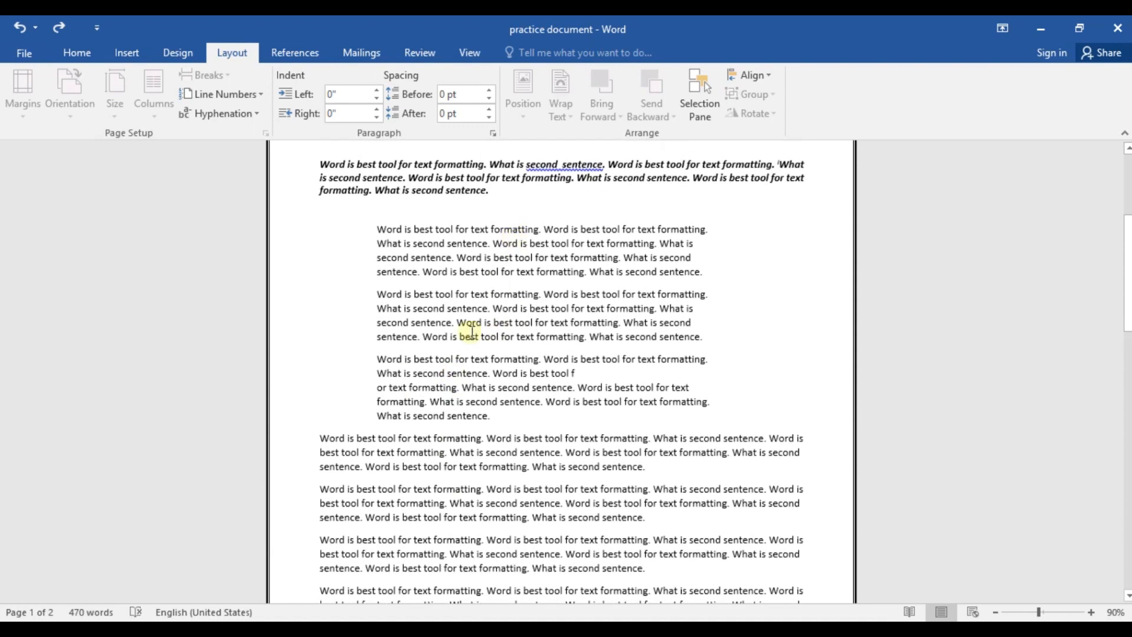
{"action": "scroll", "coordinate": [625, 511], "scroll_direction": "down", "scroll_amount": 2}
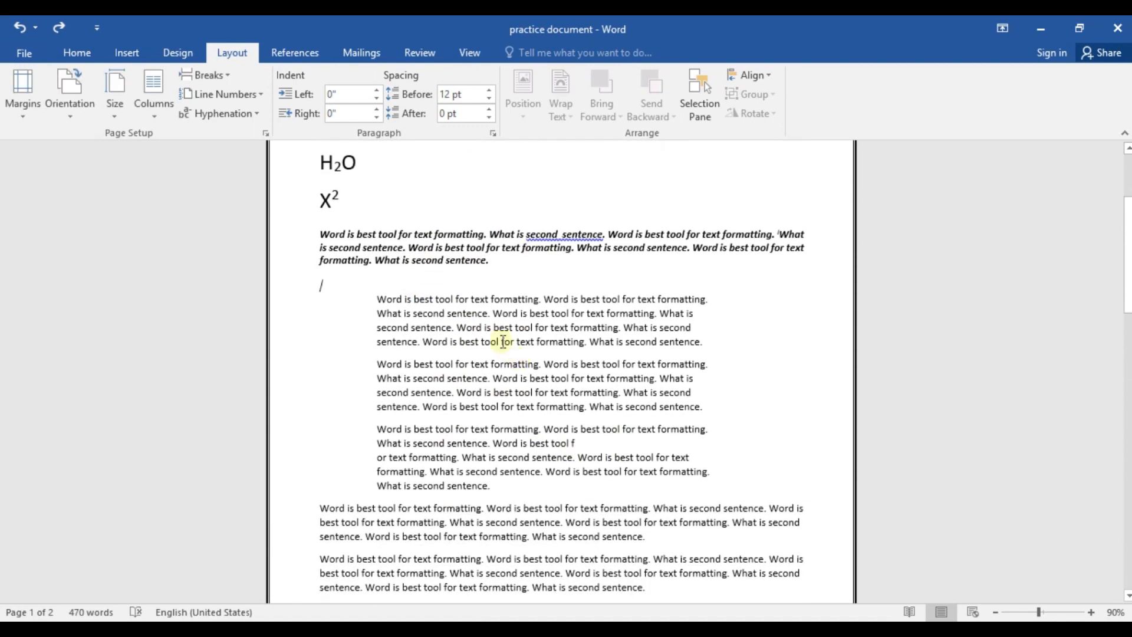
Scroll through the document to review the indented paragraphs and the page layout
{"action": "left_click", "coordinate": [632, 400]}
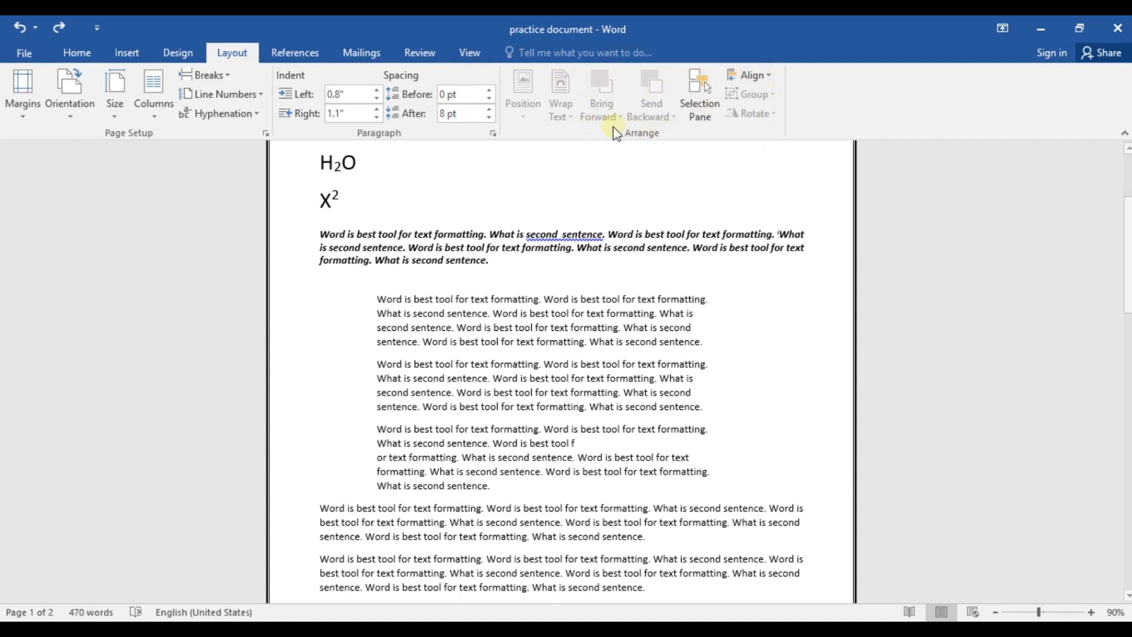
{"action": "scroll", "coordinate": [591, 298], "scroll_direction": "down", "scroll_amount": 10}
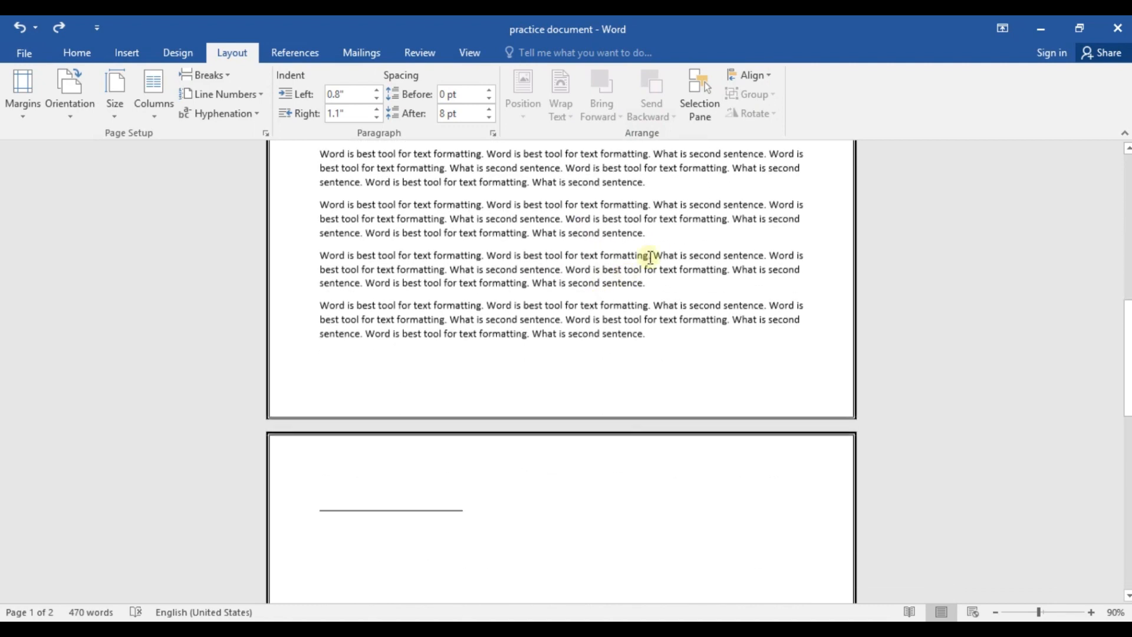
{"action": "scroll", "coordinate": [651, 250], "scroll_direction": "down", "scroll_amount": 3}
{"action": "scroll", "coordinate": [493, 324], "scroll_direction": "up", "scroll_amount": 3}
{"action": "scroll", "coordinate": [556, 203], "scroll_direction": "down", "scroll_amount": 5}
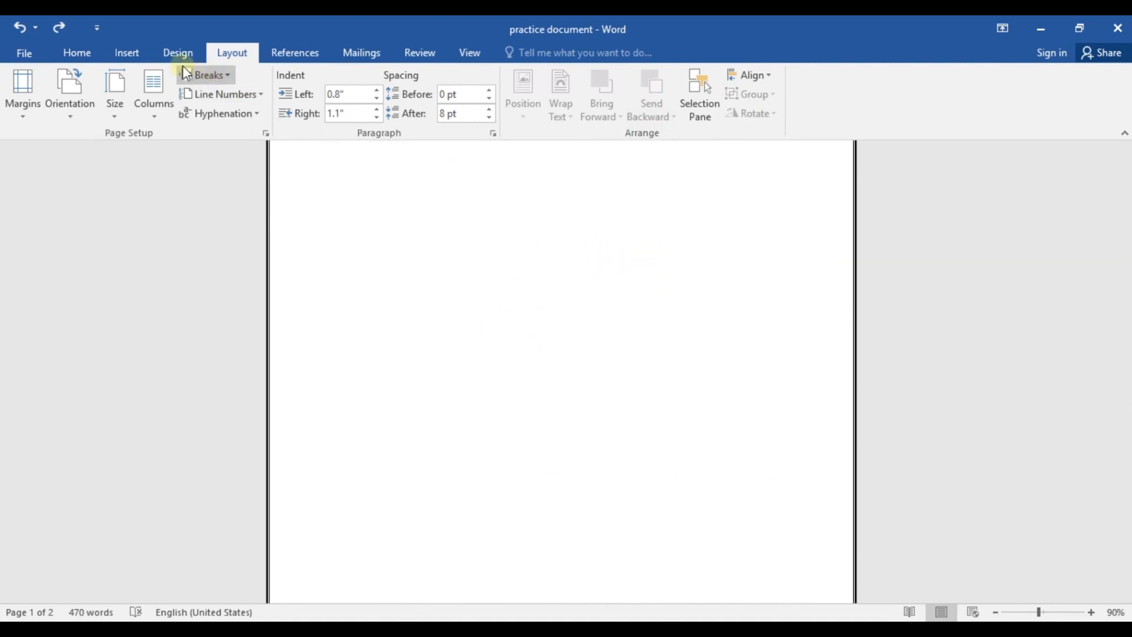
Try to insert an oval shape on the second page, closing the error dialog that follows
{"action": "left_click", "coordinate": [127, 53]}
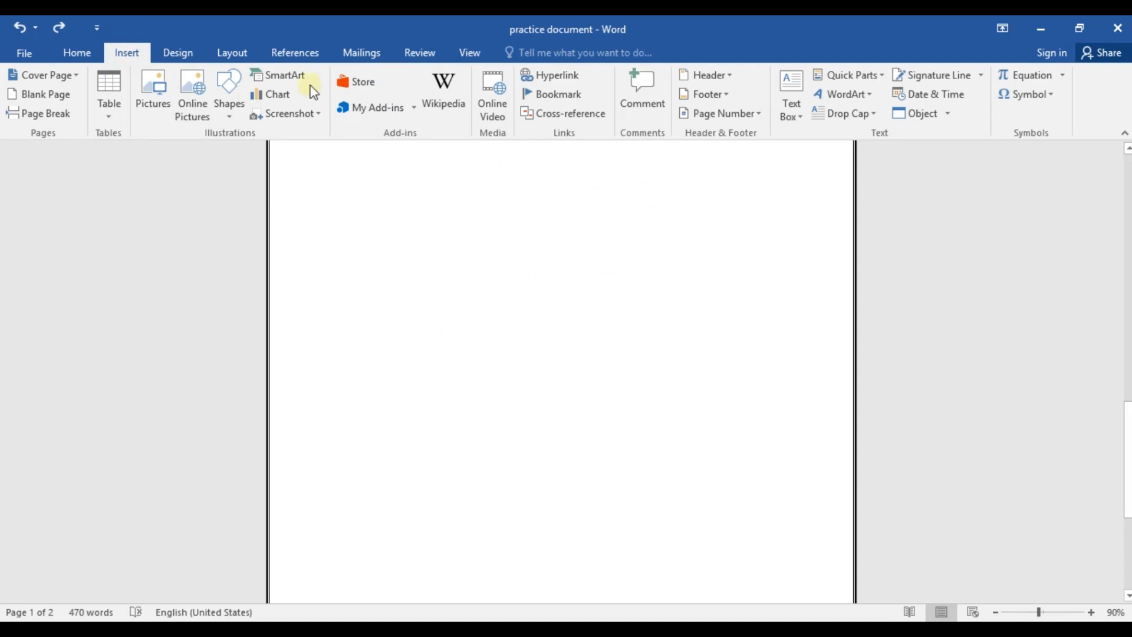
{"action": "scroll", "coordinate": [590, 330], "scroll_direction": "up", "scroll_amount": 2}
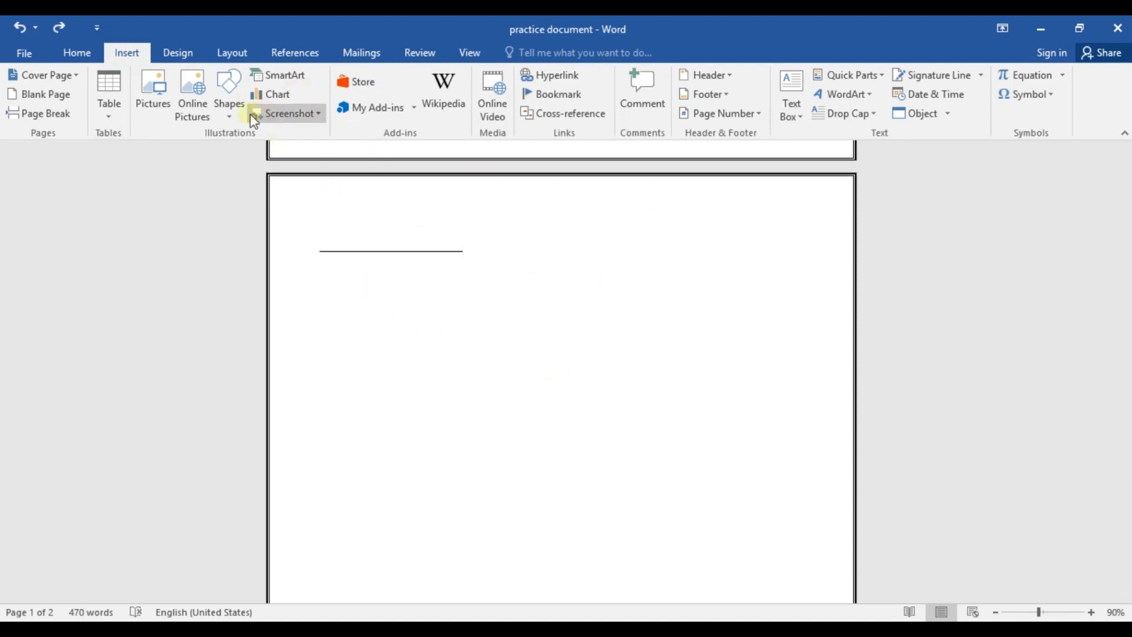
{"action": "left_click", "coordinate": [232, 117]}
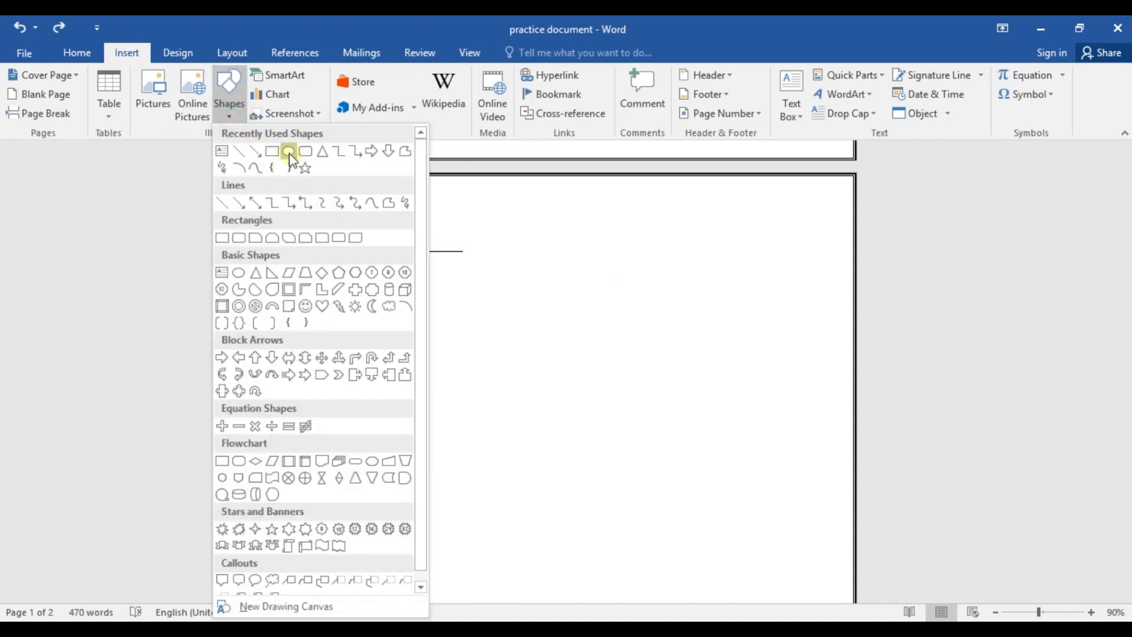
{"action": "left_click", "coordinate": [289, 153]}
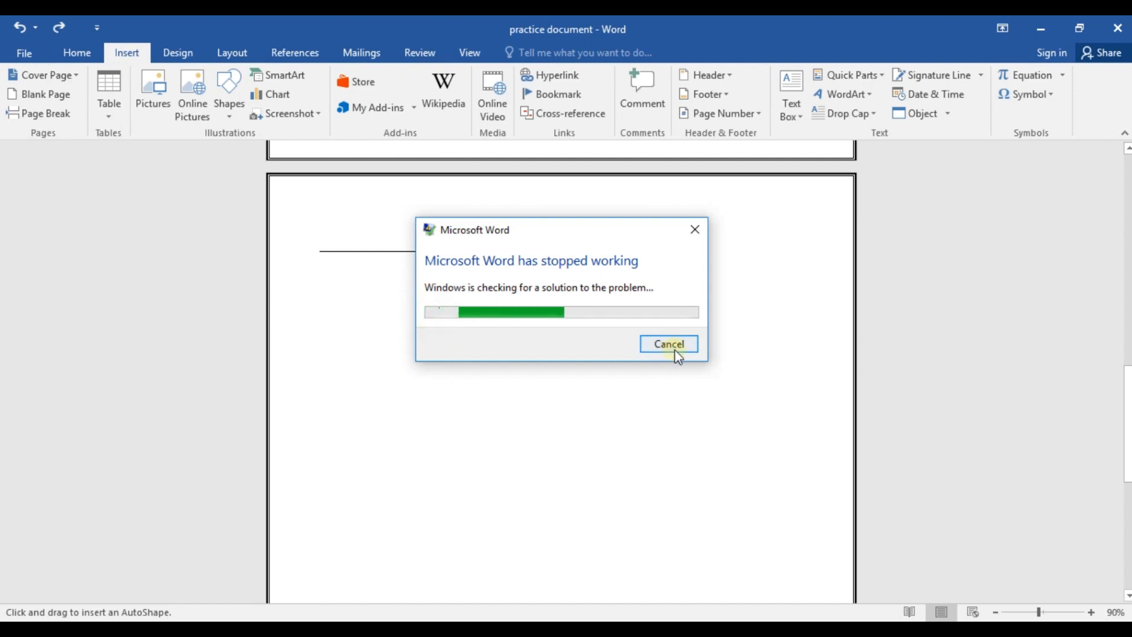
{"action": "left_click", "coordinate": [670, 343]}
{"action": "left_click", "coordinate": [668, 332]}
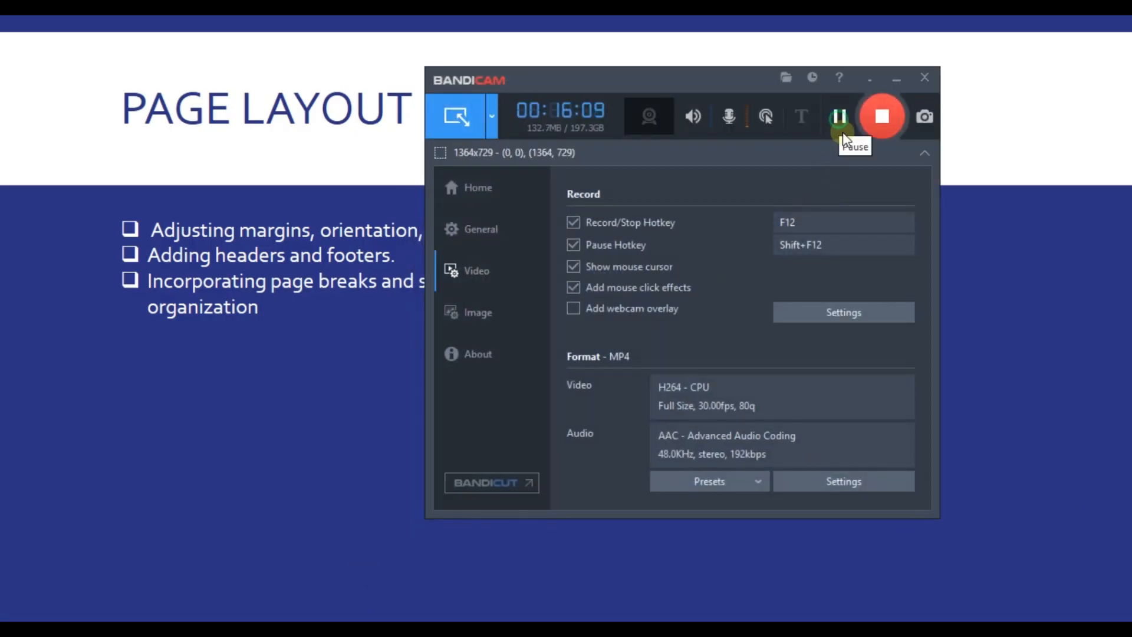
{"action": "left_click", "coordinate": [896, 78]}
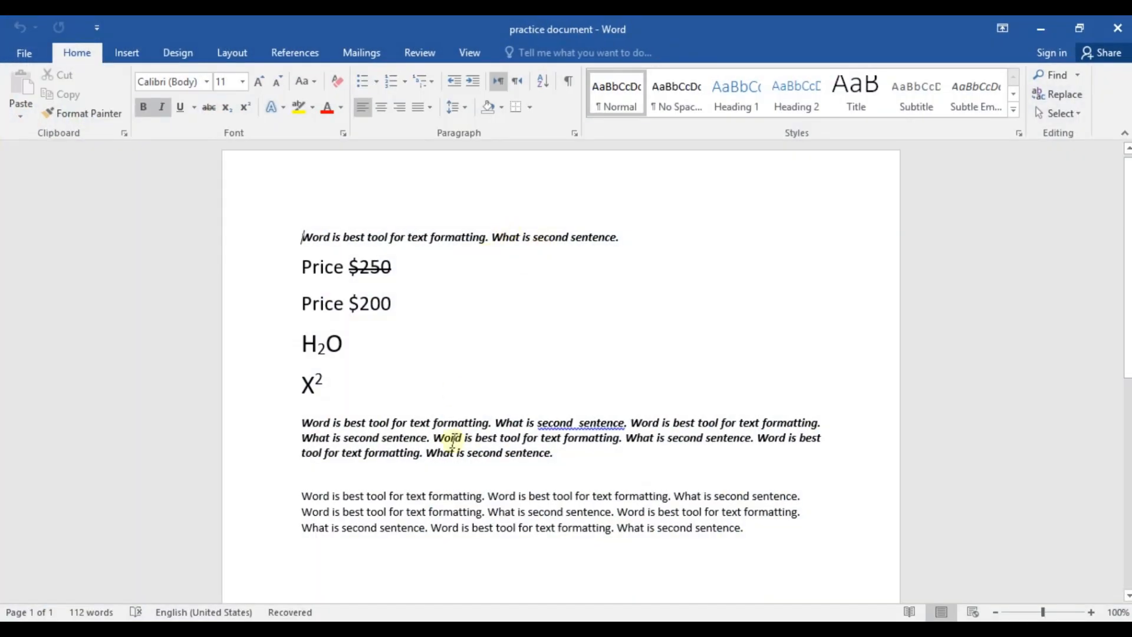
{"action": "scroll", "coordinate": [454, 439], "scroll_direction": "down", "scroll_amount": 3}
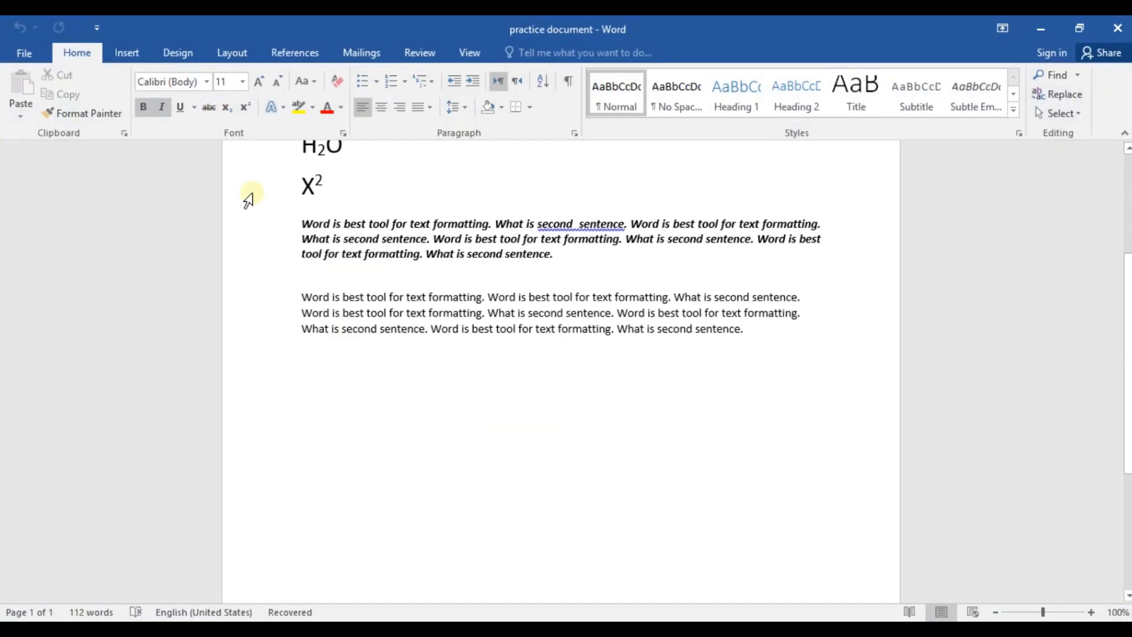
{"action": "left_click", "coordinate": [232, 53]}
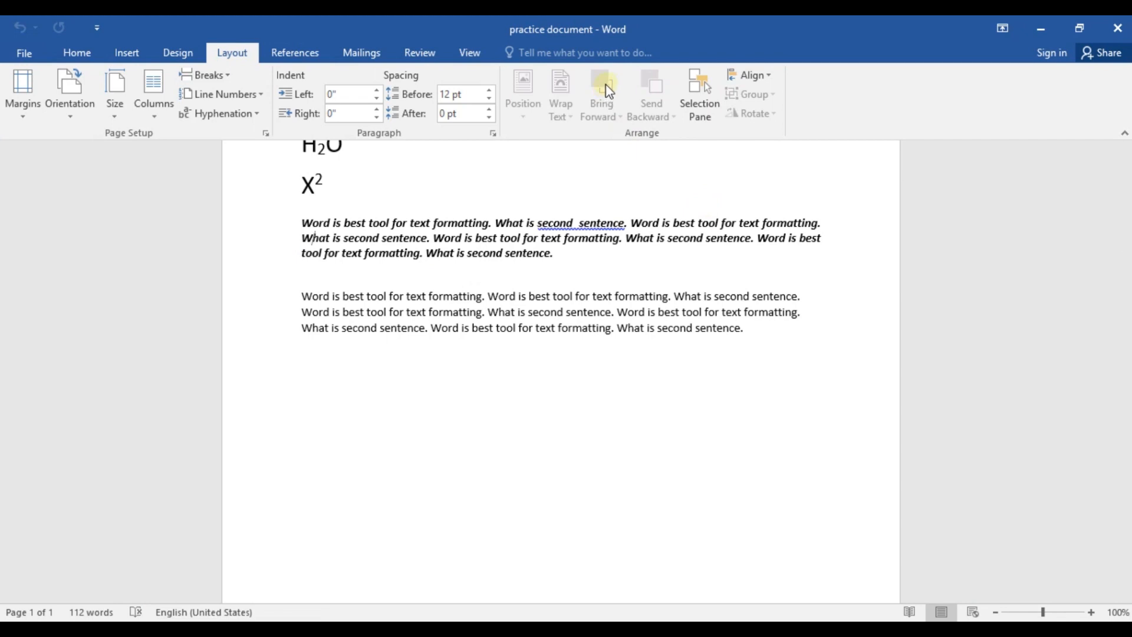
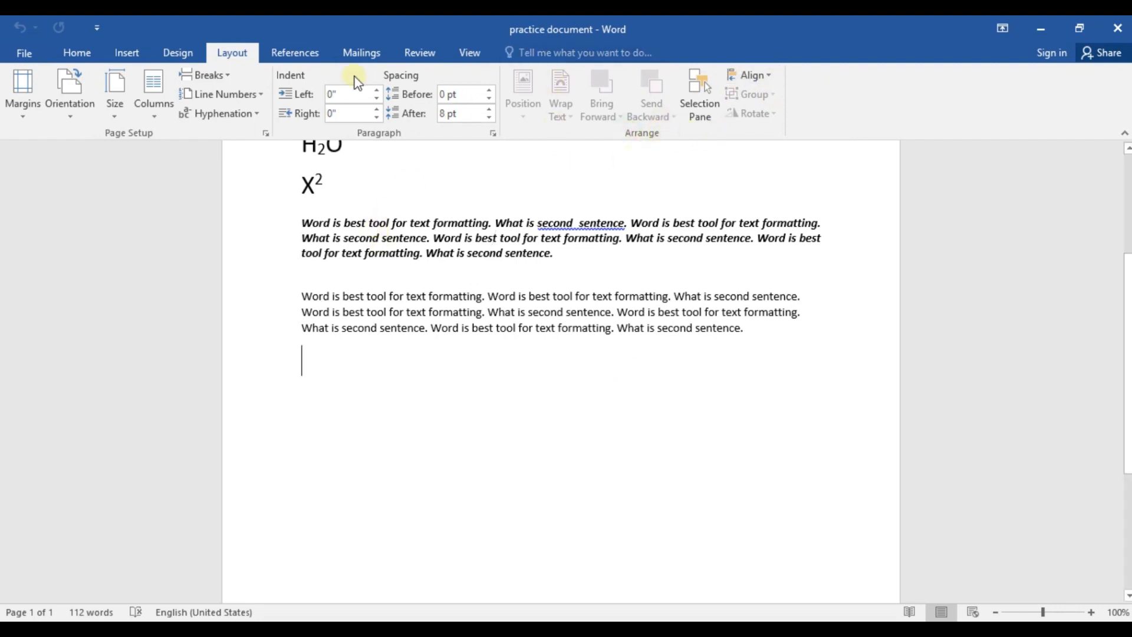
Insert an oval shape below the last paragraph
{"action": "left_click", "coordinate": [118, 57]}
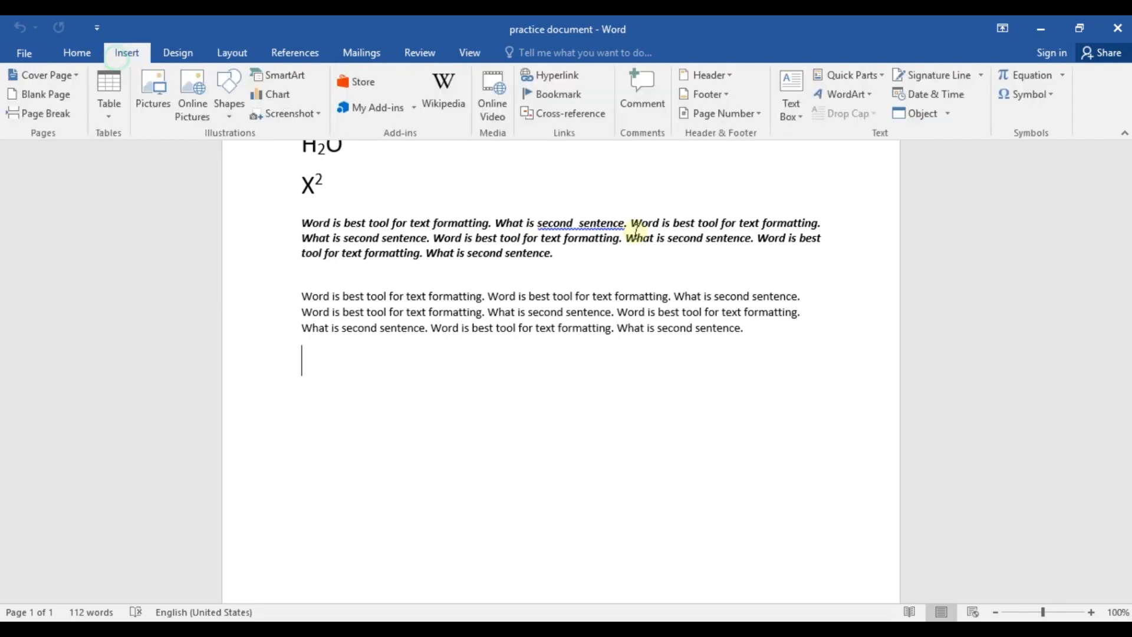
{"action": "left_click", "coordinate": [229, 112]}
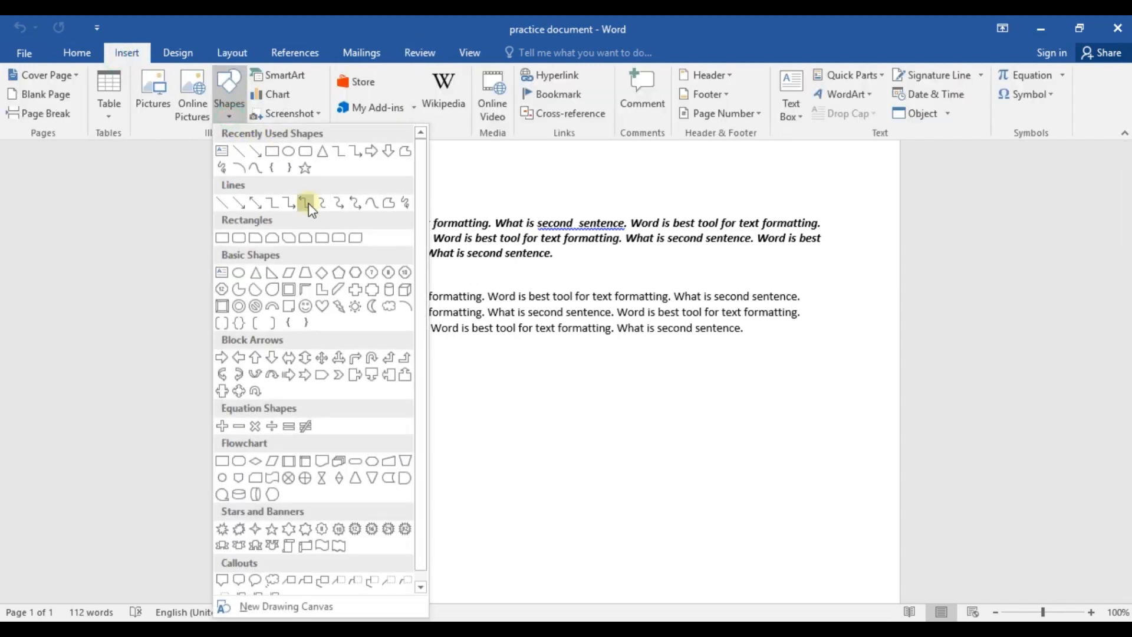
{"action": "left_click", "coordinate": [289, 151]}
{"action": "mouse_move", "coordinate": [382, 365]}
{"action": "left_mouse_down"}
{"action": "mouse_move", "coordinate": [411, 406]}
{"action": "mouse_move", "coordinate": [477, 437]}
{"action": "mouse_move", "coordinate": [482, 452]}
{"action": "left_mouse_up"}
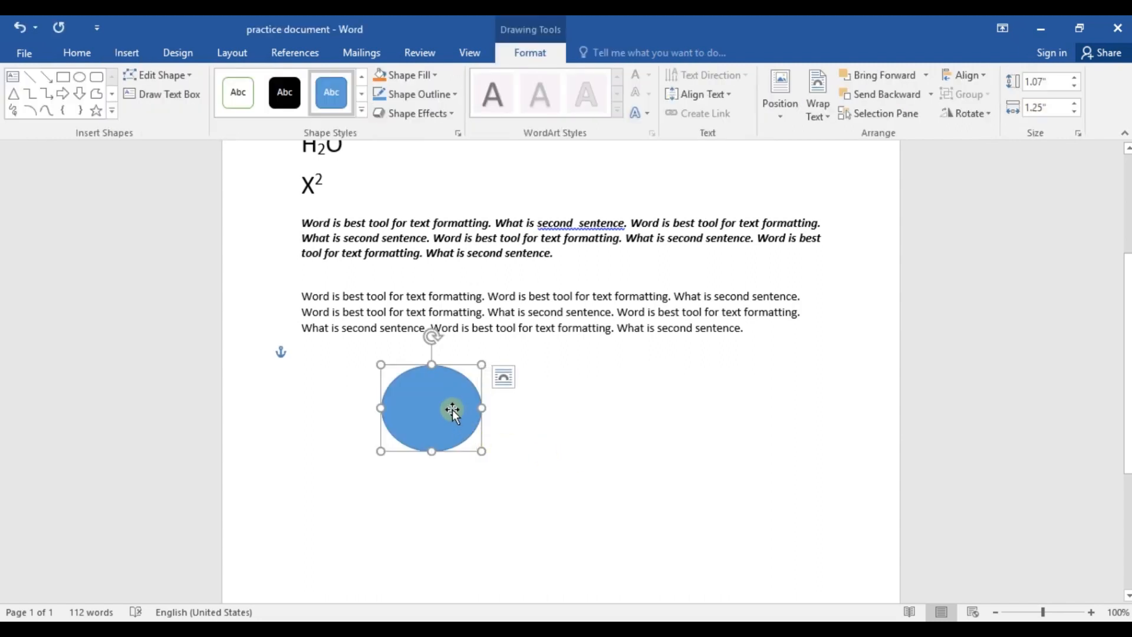
Duplicate the oval twice and place one copy below and one to the right of the original
{"action": "key", "text": "ctrl+c"}
{"action": "key", "text": "ctrl+v"}
{"action": "key", "text": "ctrl+v"}
{"action": "left_click_drag", "start_coordinate": [461, 427], "coordinate": [450, 514]}
{"action": "left_click_drag", "start_coordinate": [452, 424], "coordinate": [598, 447]}
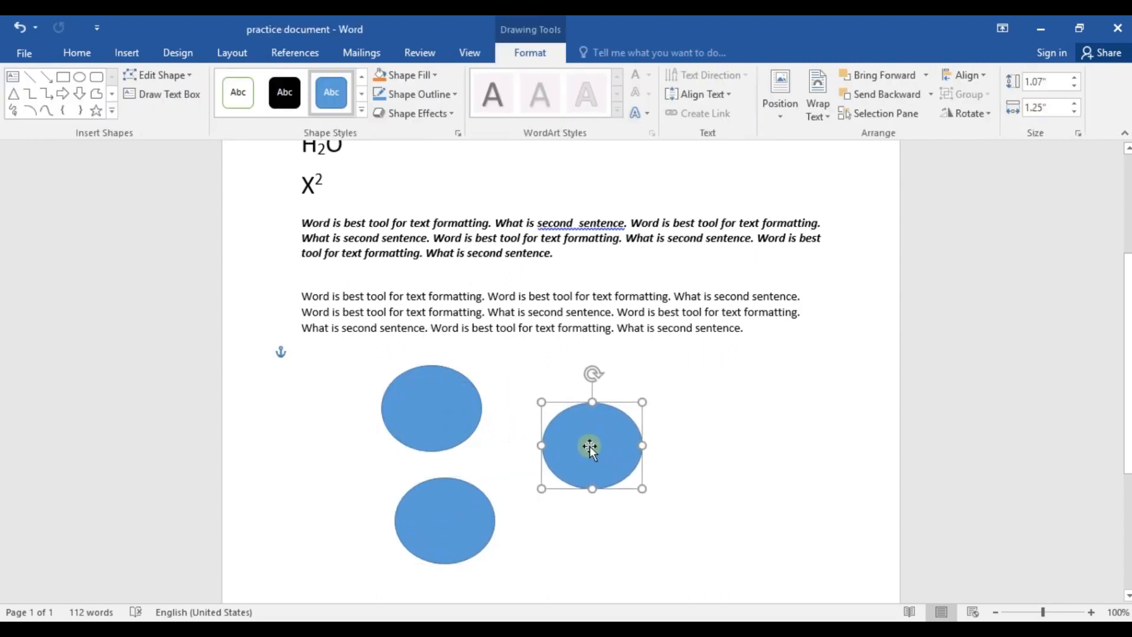
Fill the right oval with a light orange theme colour
{"action": "left_click", "coordinate": [434, 74]}
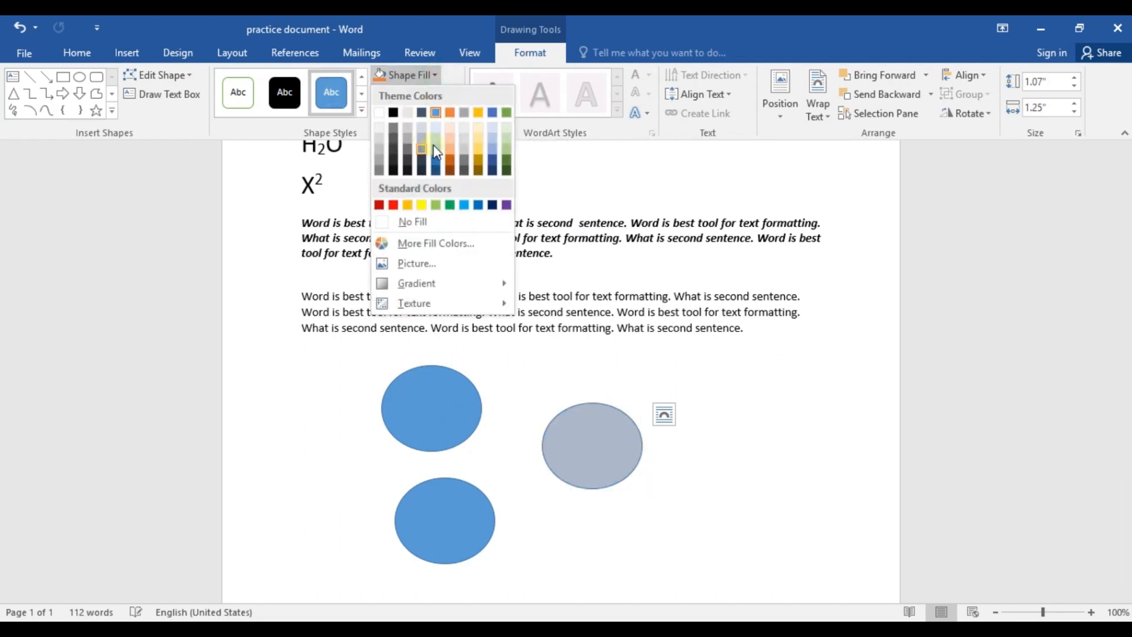
{"action": "left_click", "coordinate": [455, 130]}
Fill the lower oval with grey
{"action": "left_click", "coordinate": [463, 503]}
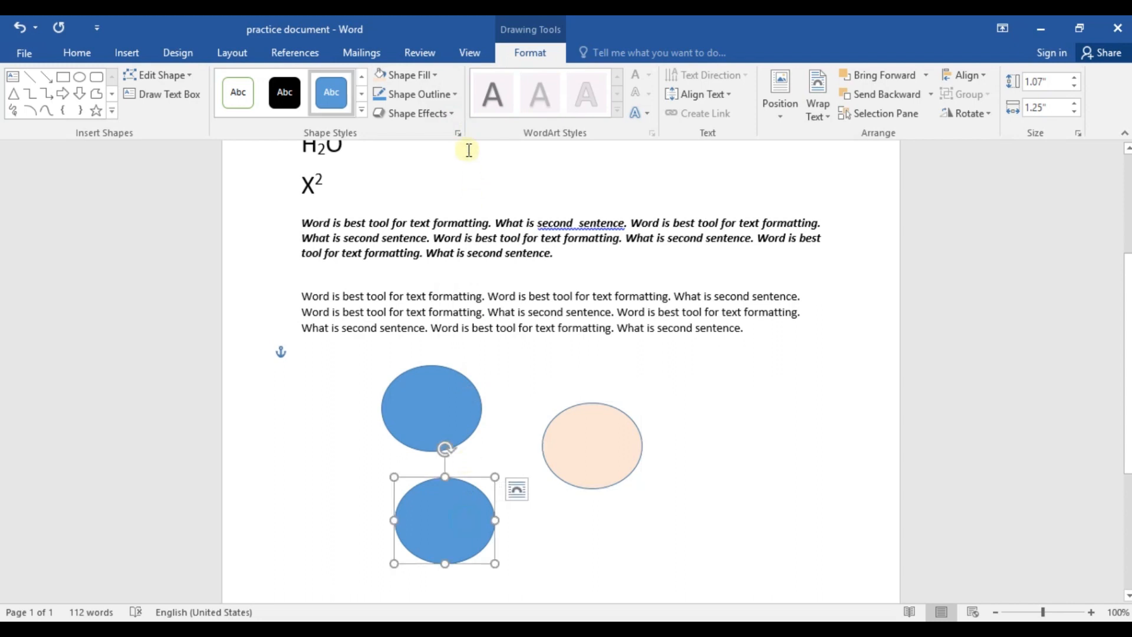
{"action": "left_click", "coordinate": [434, 75]}
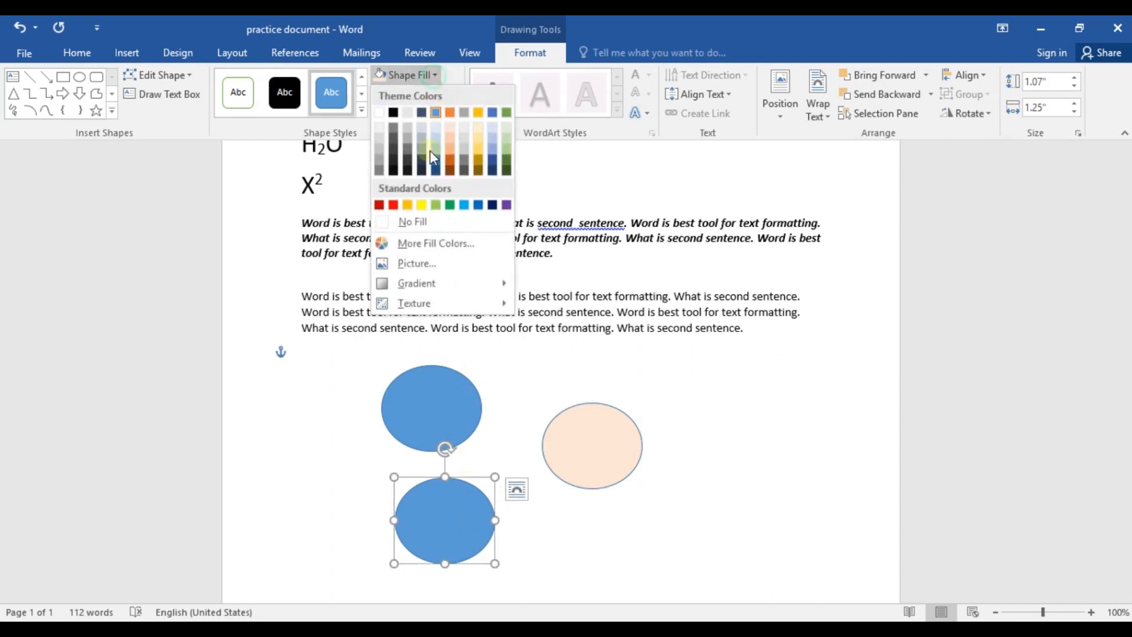
{"action": "left_click", "coordinate": [412, 202]}
{"action": "left_click", "coordinate": [437, 76]}
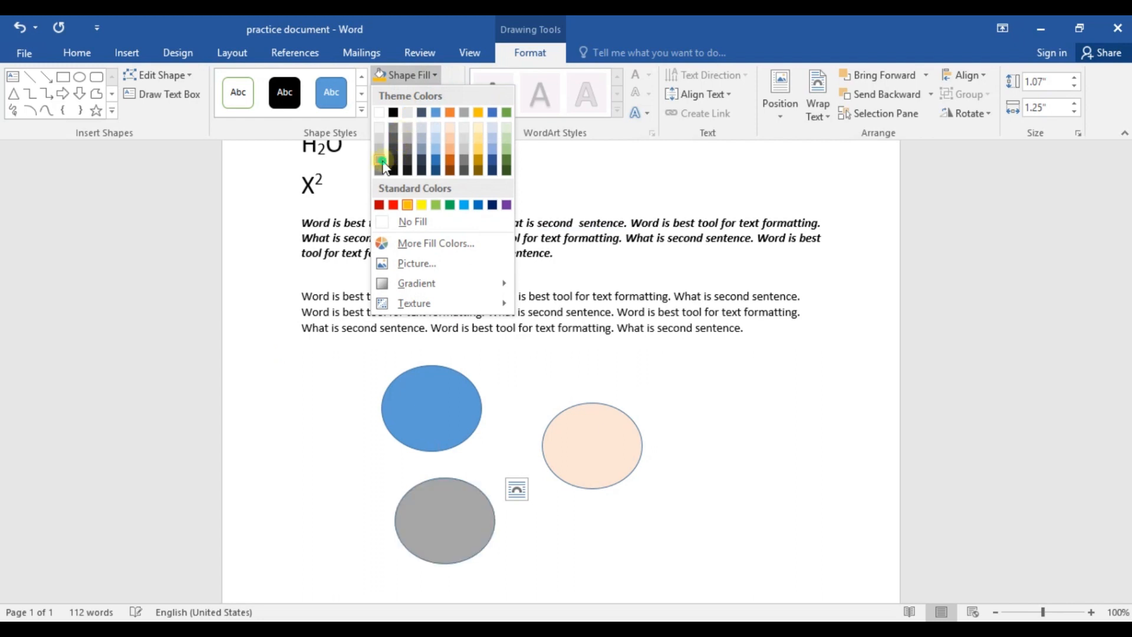
{"action": "left_click", "coordinate": [389, 162]}
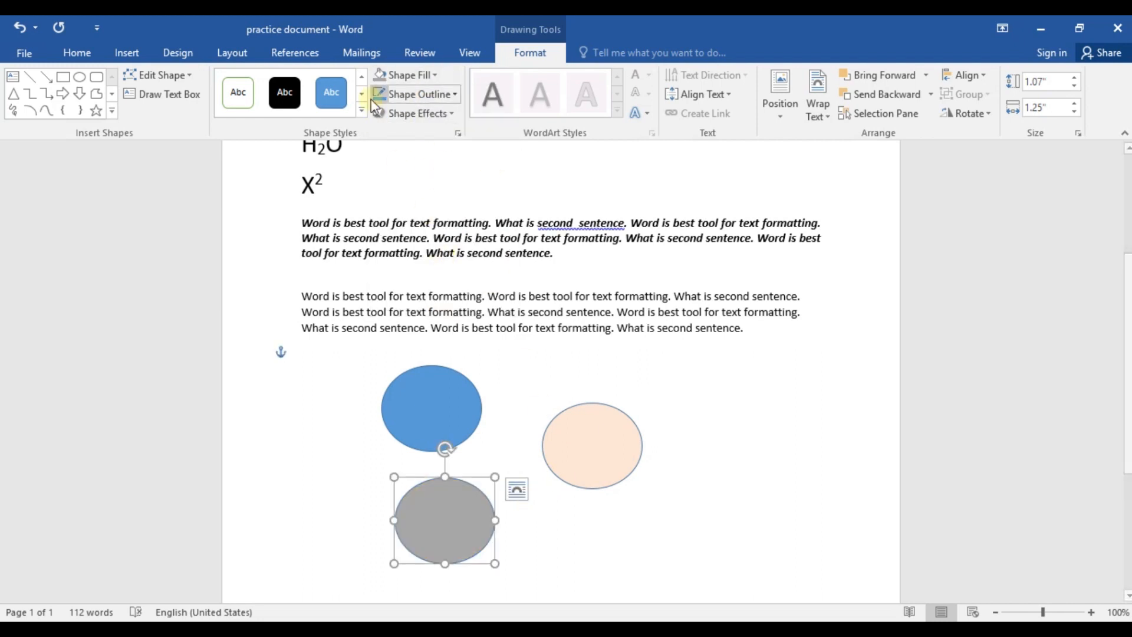
Move the ovals so the grey one overlaps the blue one, with the peach oval placed below them
{"action": "left_click", "coordinate": [632, 453]}
{"action": "left_click", "coordinate": [702, 439]}
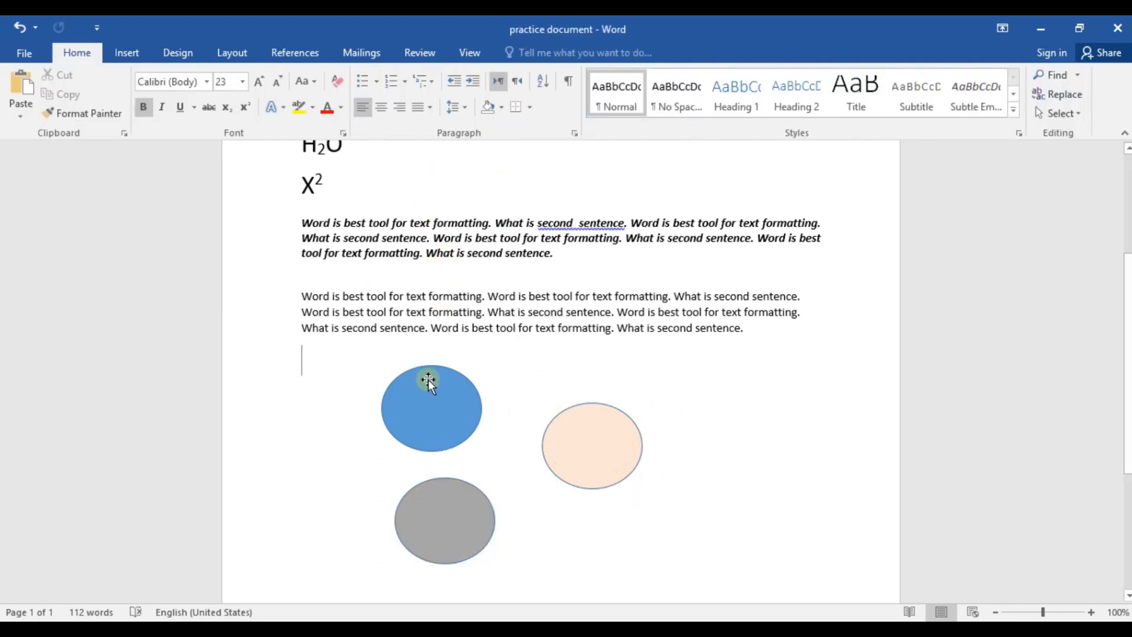
{"action": "left_click", "coordinate": [555, 472]}
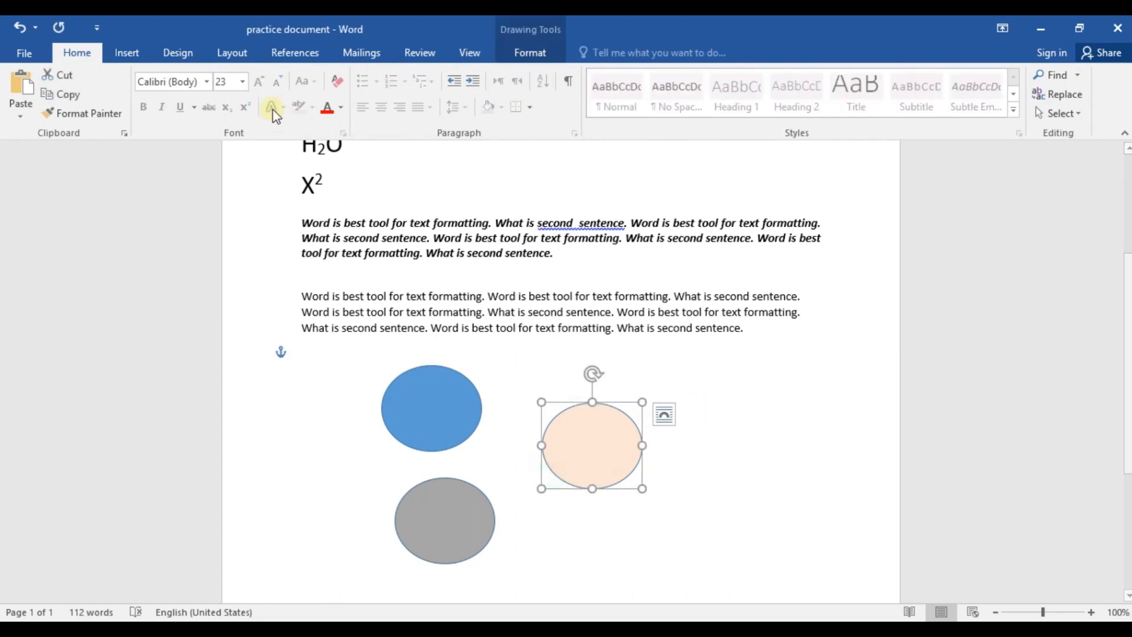
{"action": "left_click", "coordinate": [231, 52]}
{"action": "left_click_drag", "start_coordinate": [455, 392], "coordinate": [388, 408]}
{"action": "left_click_drag", "start_coordinate": [470, 518], "coordinate": [503, 422]}
{"action": "left_click_drag", "start_coordinate": [570, 448], "coordinate": [602, 465]}
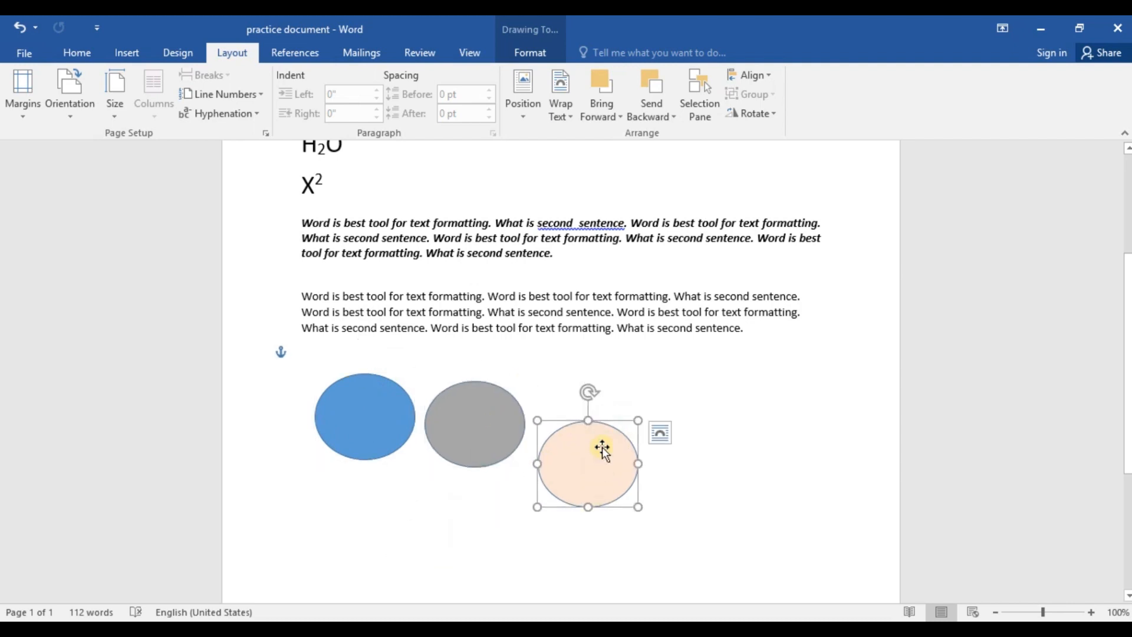
{"action": "left_click_drag", "start_coordinate": [479, 432], "coordinate": [384, 450]}
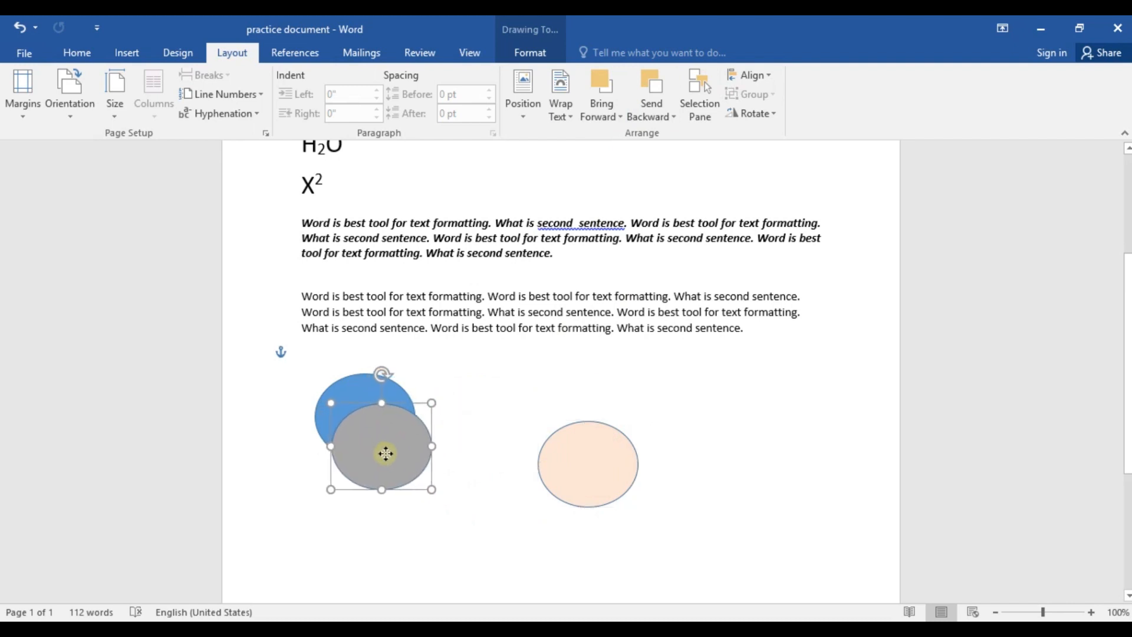
{"action": "left_click_drag", "start_coordinate": [600, 479], "coordinate": [519, 550]}
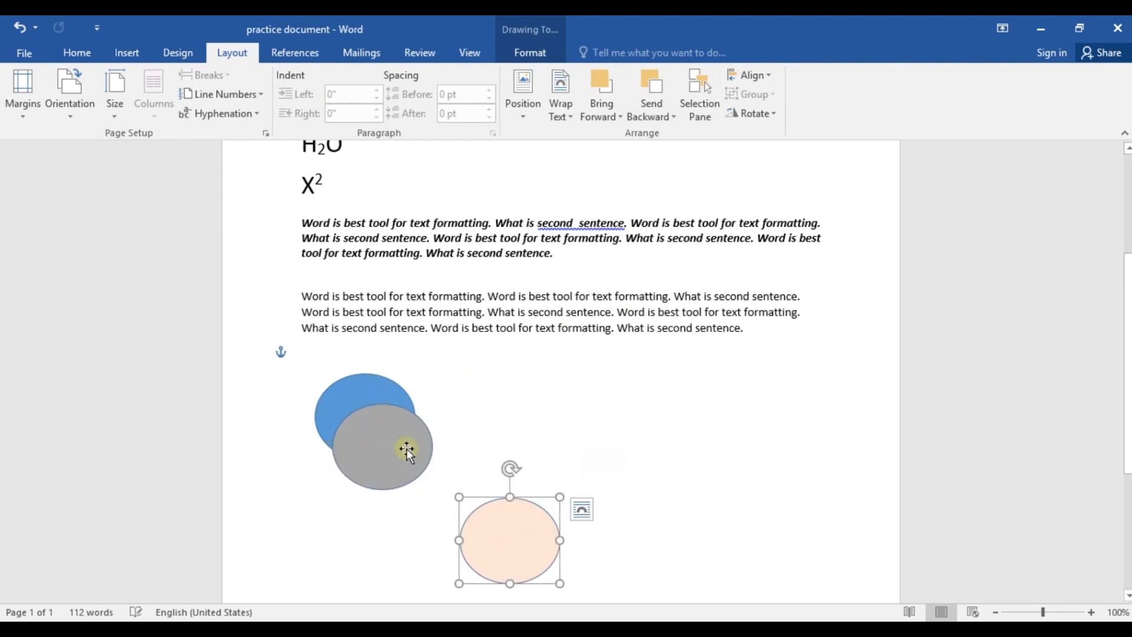
{"action": "left_click_drag", "start_coordinate": [378, 396], "coordinate": [597, 403]}
{"action": "left_click_drag", "start_coordinate": [412, 427], "coordinate": [662, 434]}
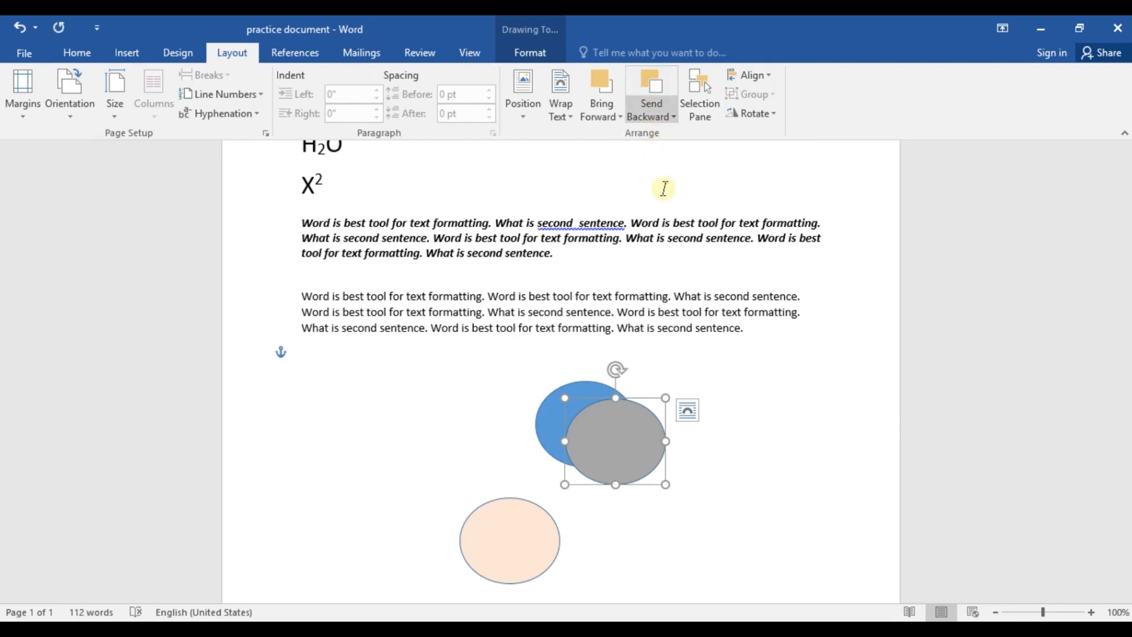
Send the grey oval backward behind the blue oval
{"action": "left_click", "coordinate": [670, 113]}
{"action": "left_click", "coordinate": [682, 135]}
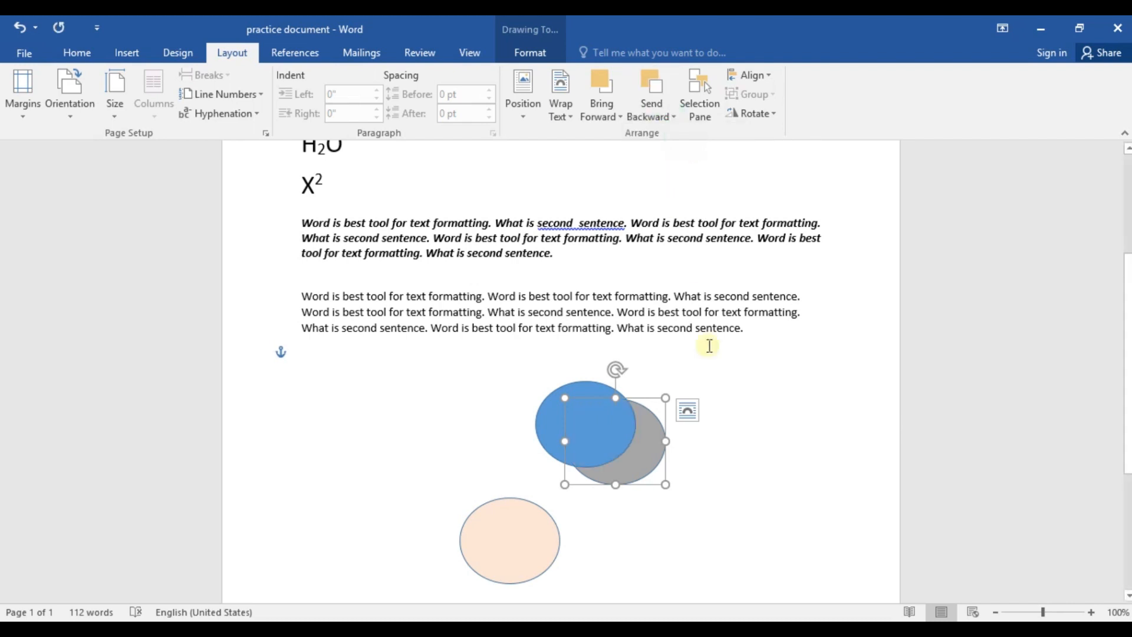
Bring the grey oval forward in front of the blue oval
{"action": "left_click", "coordinate": [774, 483]}
{"action": "left_click", "coordinate": [655, 451]}
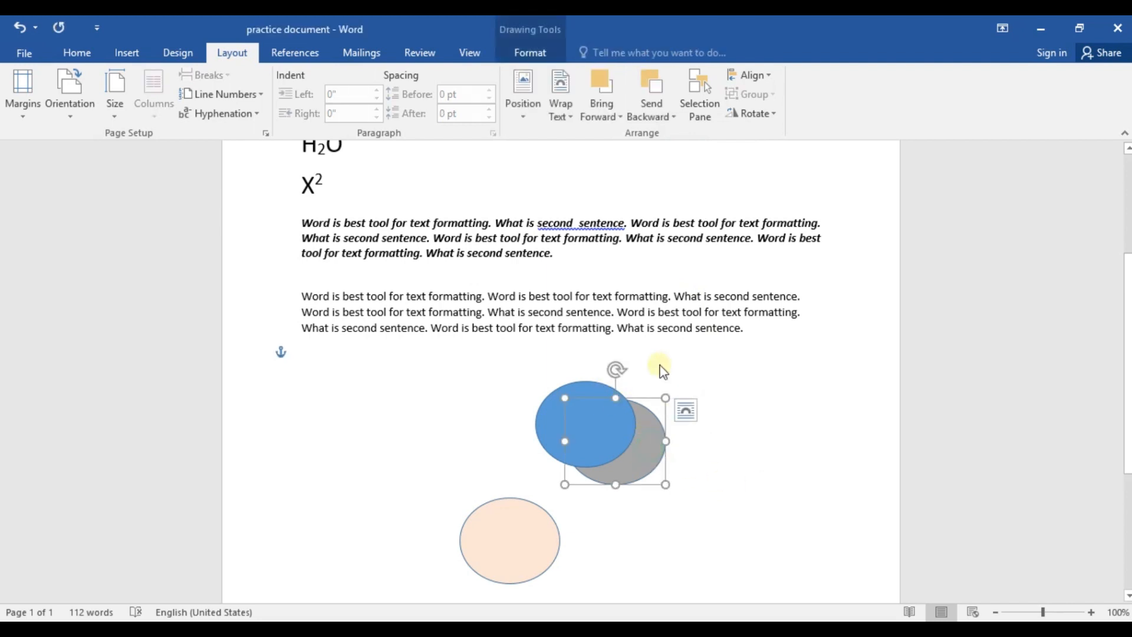
{"action": "left_click", "coordinate": [620, 117]}
{"action": "left_click", "coordinate": [615, 134]}
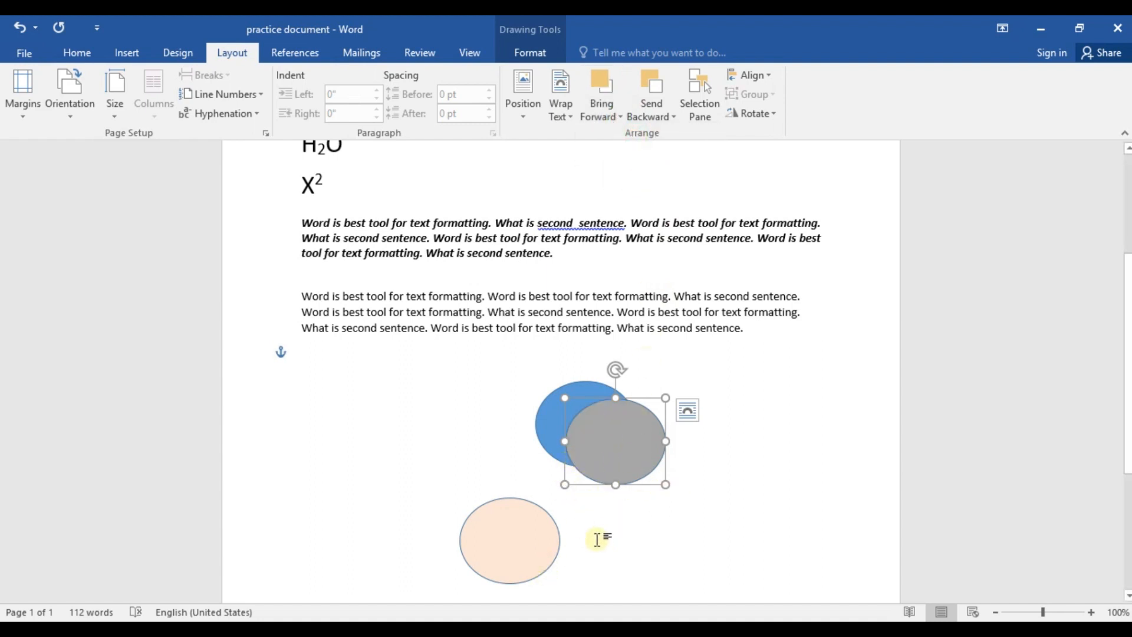
Open the Selection Pane with the grey oval selected
{"action": "left_click", "coordinate": [632, 531]}
{"action": "left_click", "coordinate": [579, 413]}
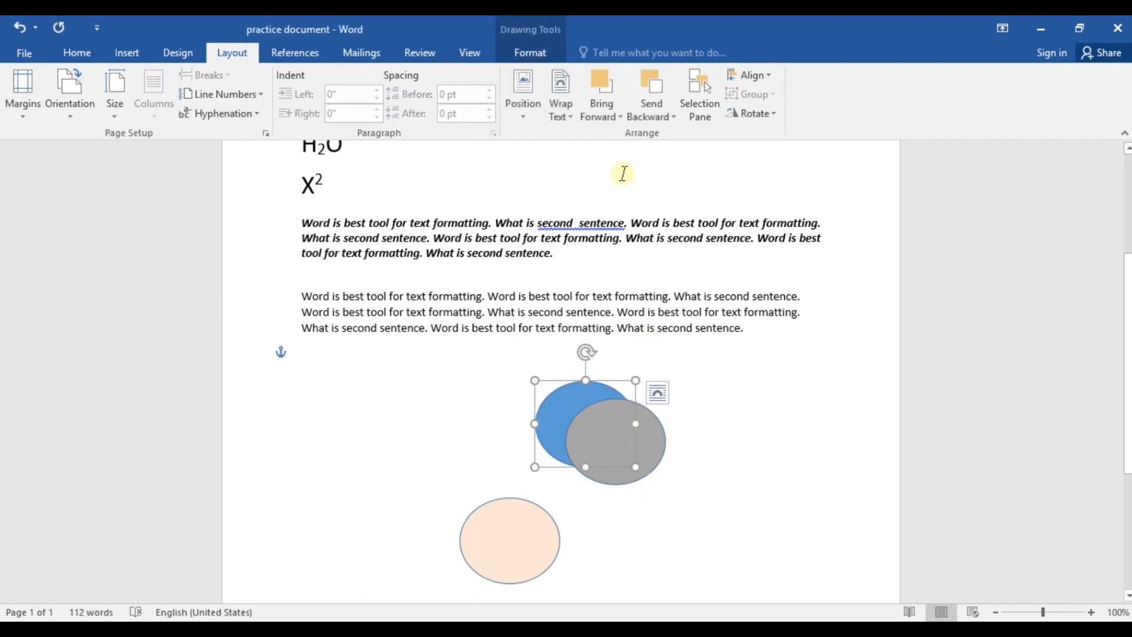
{"action": "left_click", "coordinate": [681, 500]}
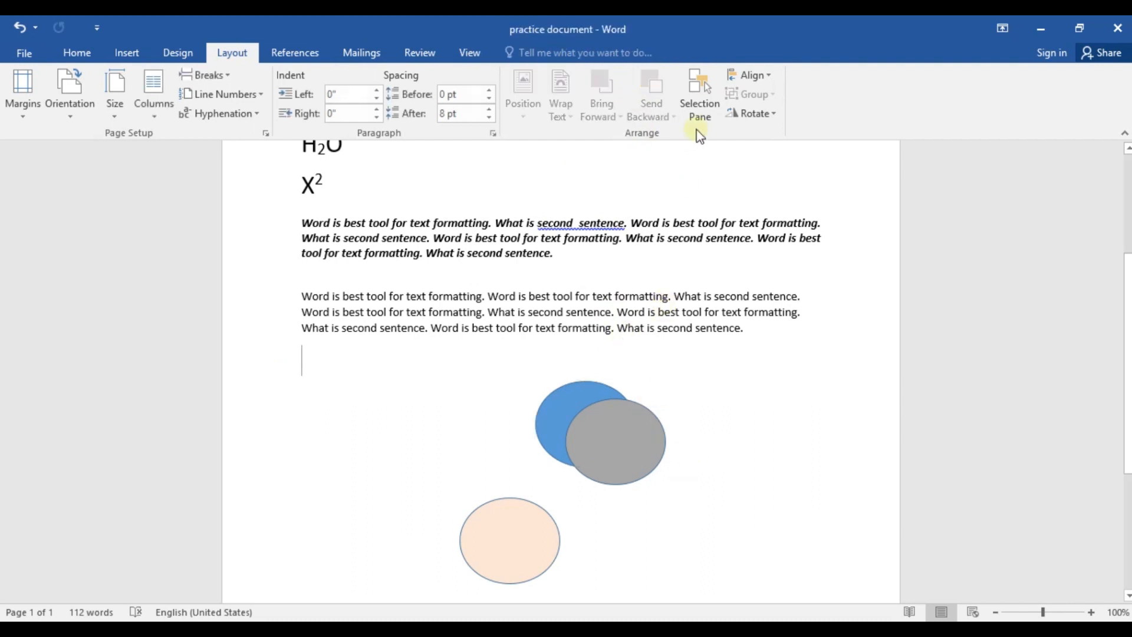
{"action": "left_click", "coordinate": [632, 450]}
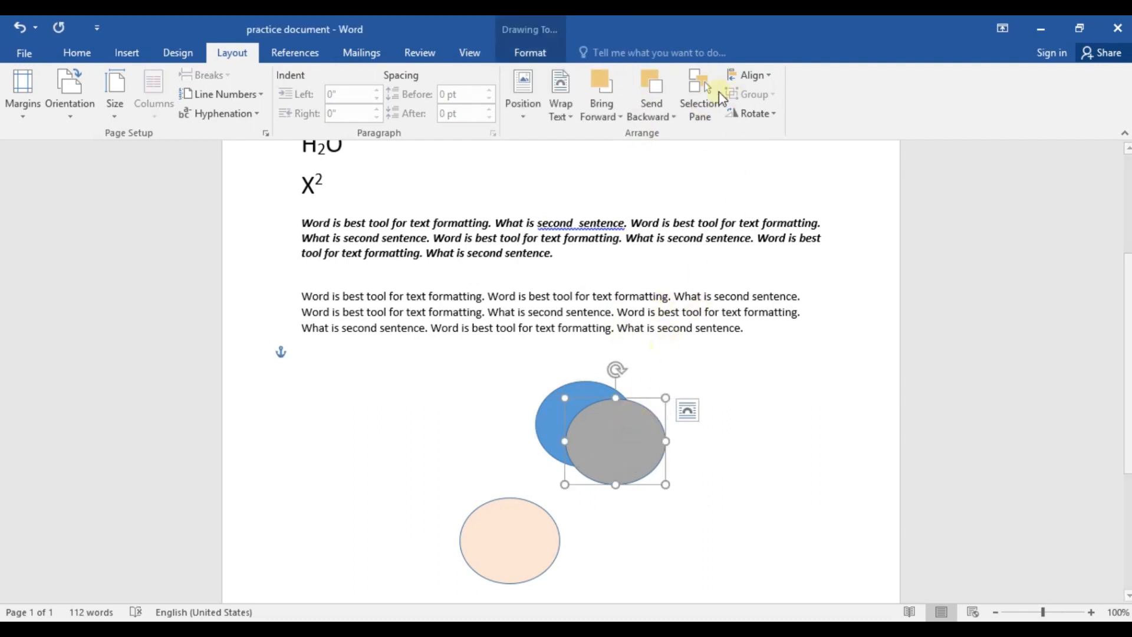
{"action": "left_click", "coordinate": [700, 95]}
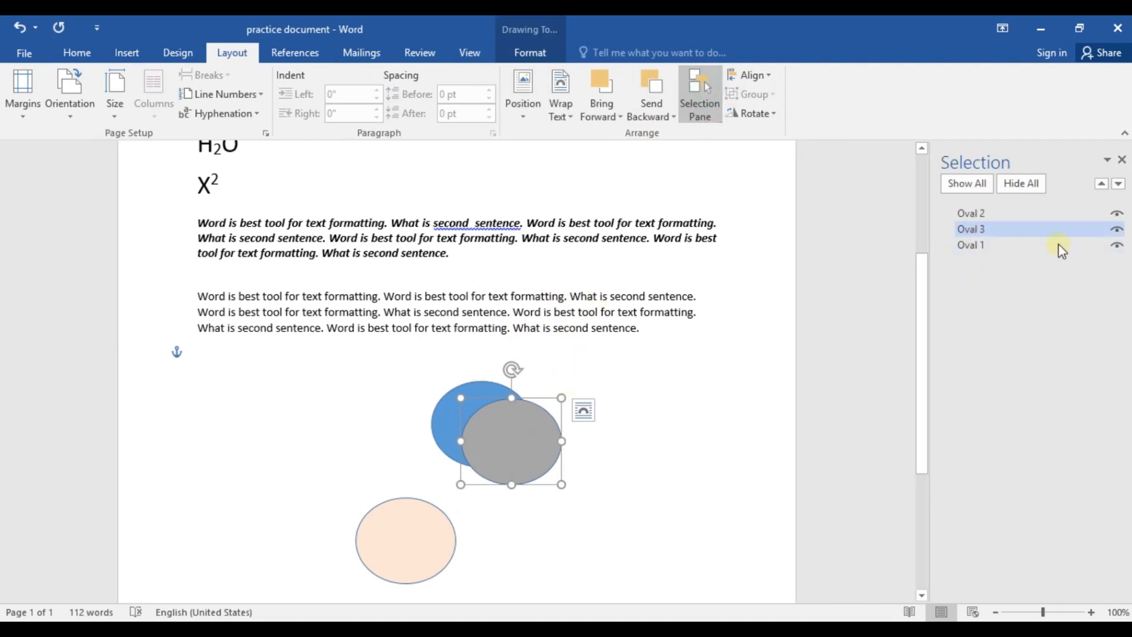
Select each oval in turn through the Selection Pane list and on the page
{"action": "left_click", "coordinate": [973, 213]}
{"action": "left_click", "coordinate": [525, 456]}
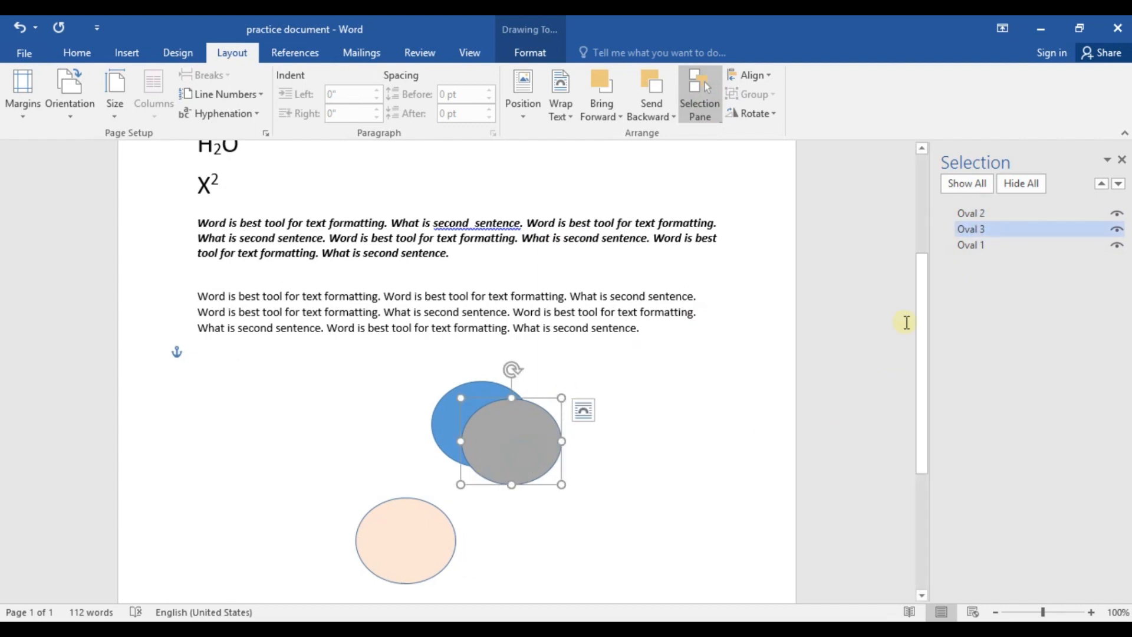
{"action": "left_click", "coordinate": [972, 245]}
{"action": "left_click", "coordinate": [974, 213]}
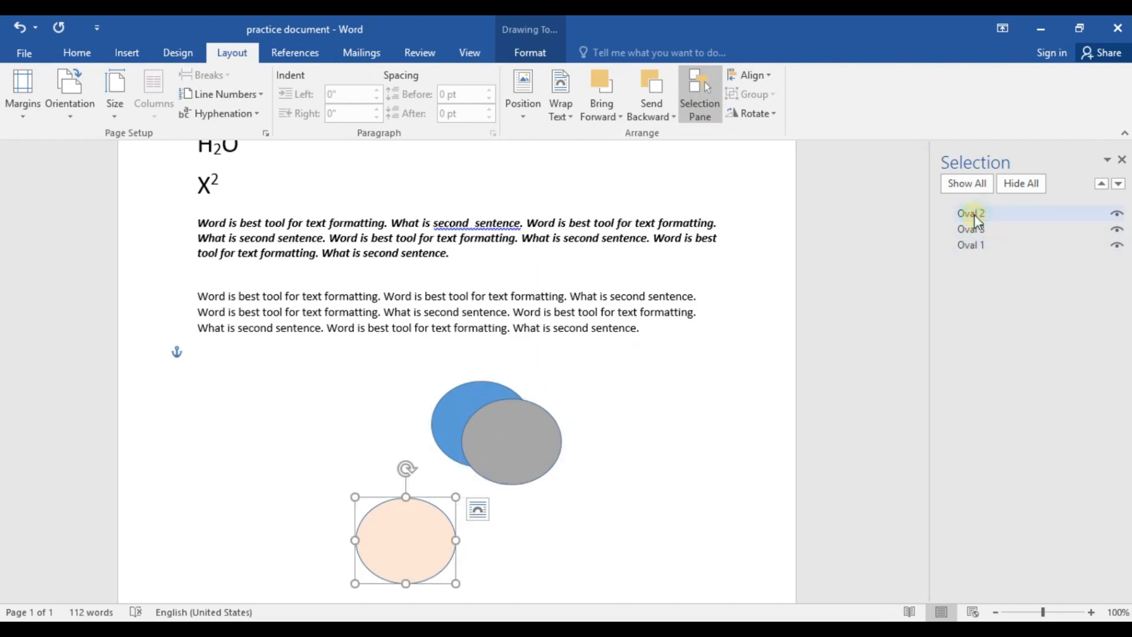
{"action": "left_click", "coordinate": [974, 229]}
{"action": "left_click", "coordinate": [988, 248]}
{"action": "left_click", "coordinate": [974, 212]}
{"action": "left_click", "coordinate": [975, 243]}
{"action": "left_click", "coordinate": [980, 230]}
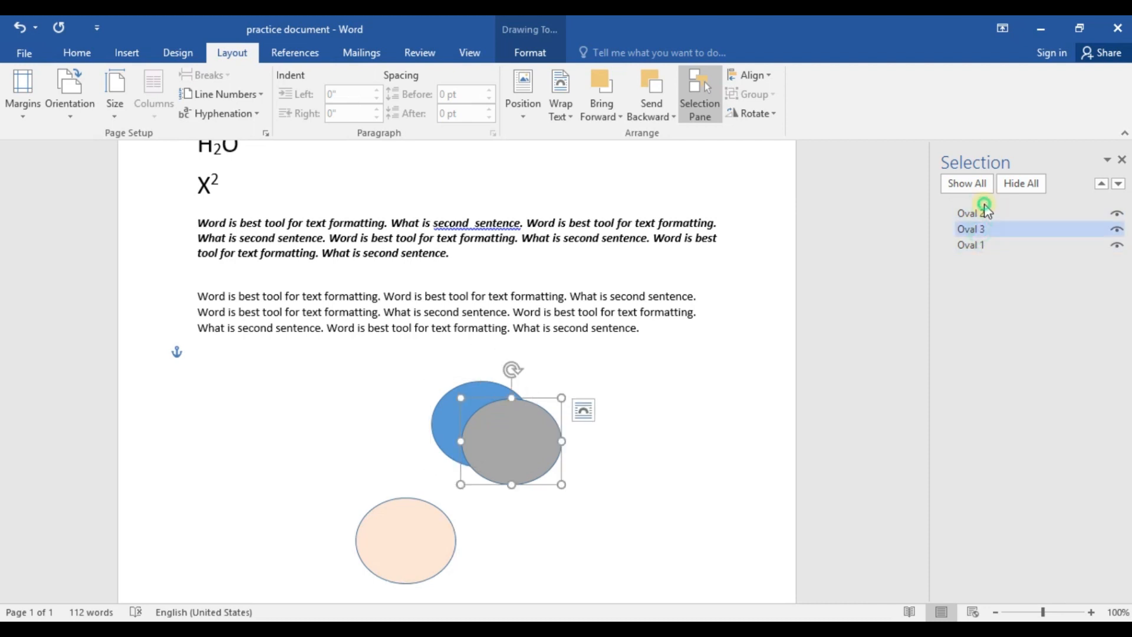
{"action": "left_click", "coordinate": [988, 250]}
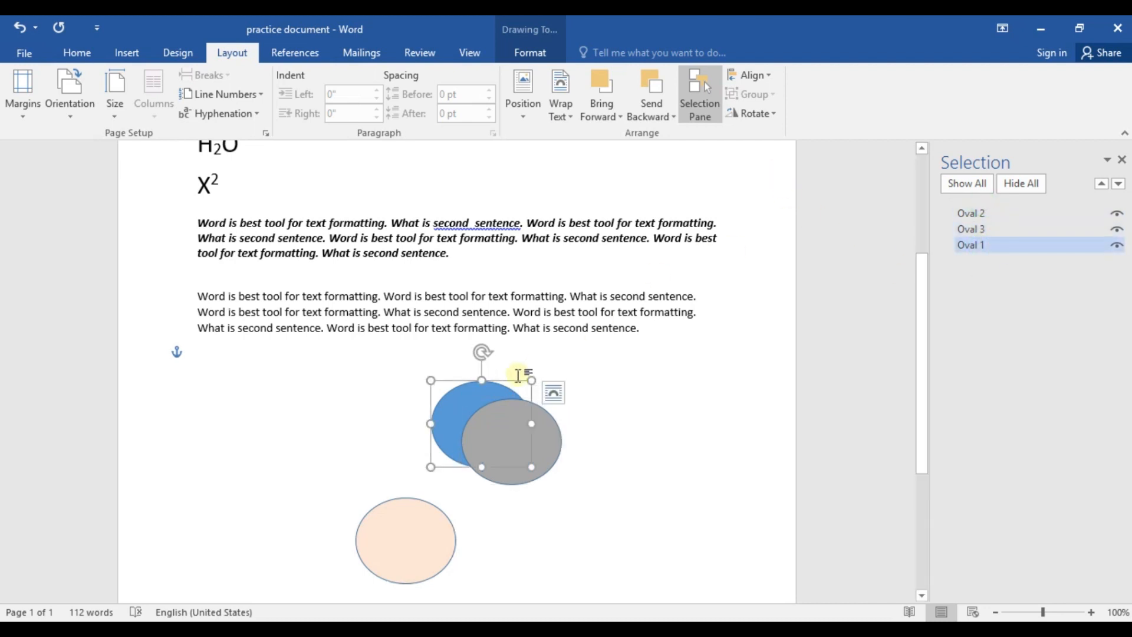
{"action": "left_click", "coordinate": [443, 530]}
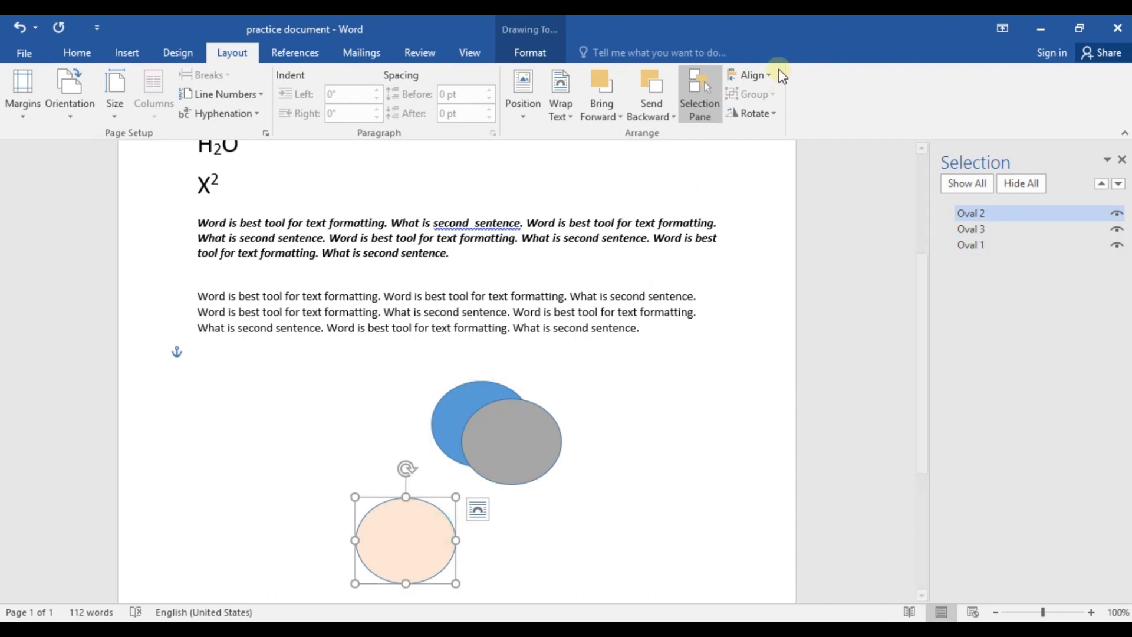
{"action": "left_click", "coordinate": [475, 445]}
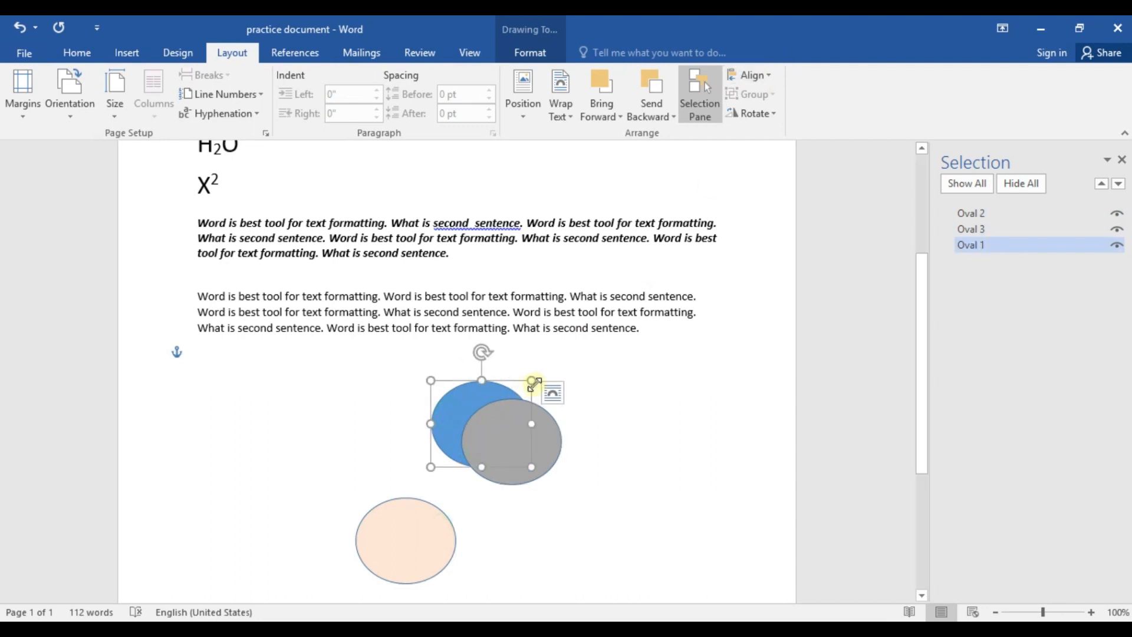
{"action": "left_click", "coordinate": [587, 389]}
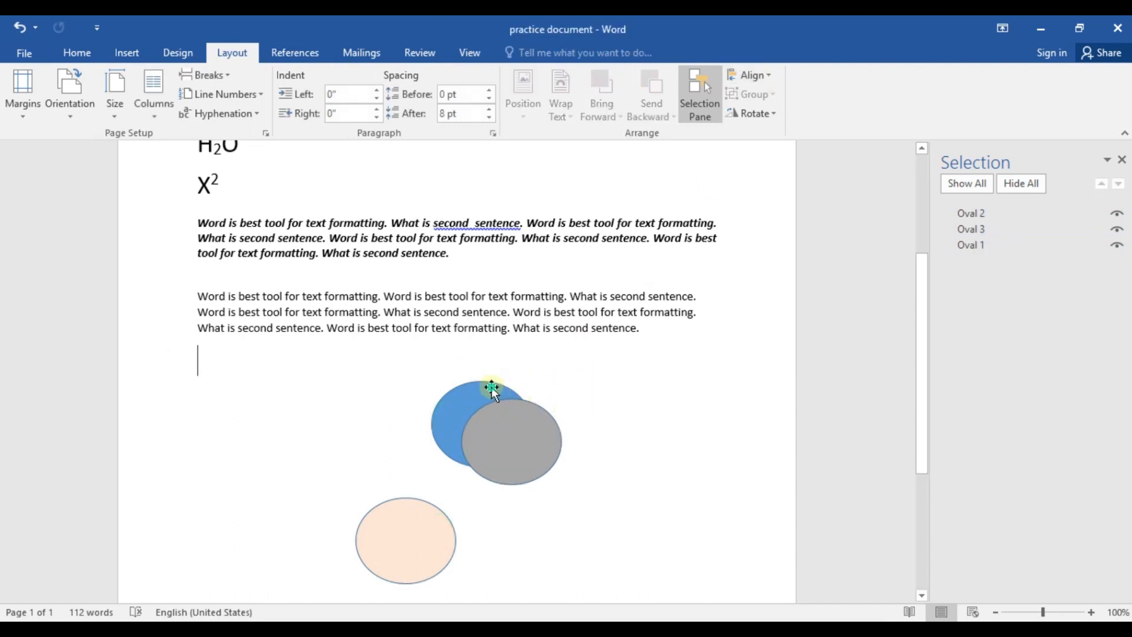
Select the blue and grey ovals together and align them to the left
{"action": "left_click", "coordinate": [487, 387]}
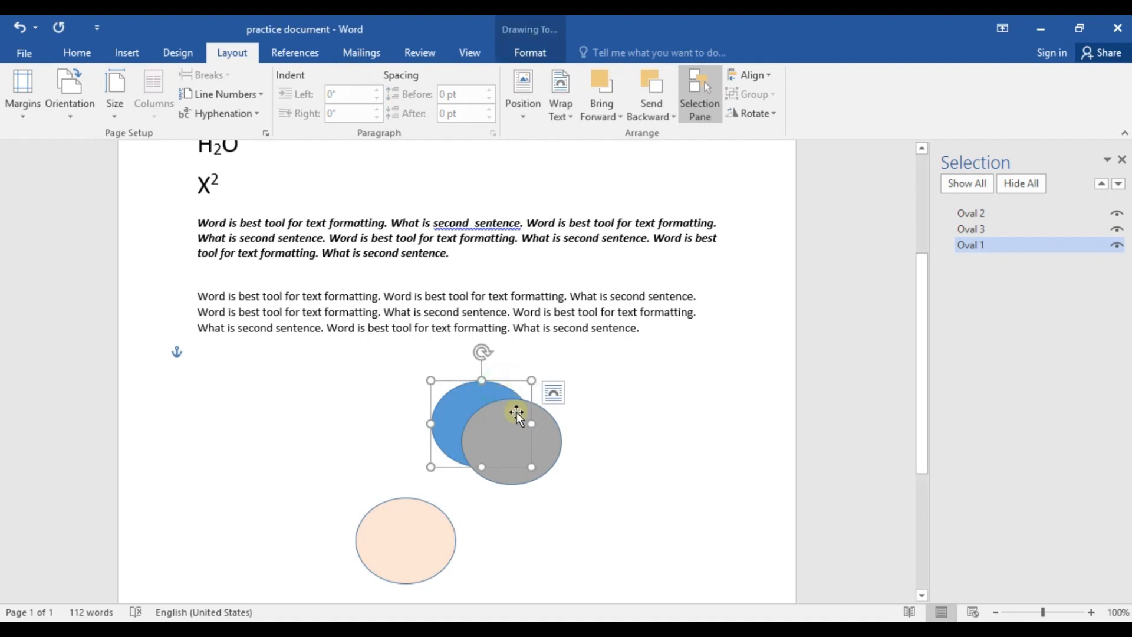
{"action": "left_click", "coordinate": [553, 440], "text": "shift"}
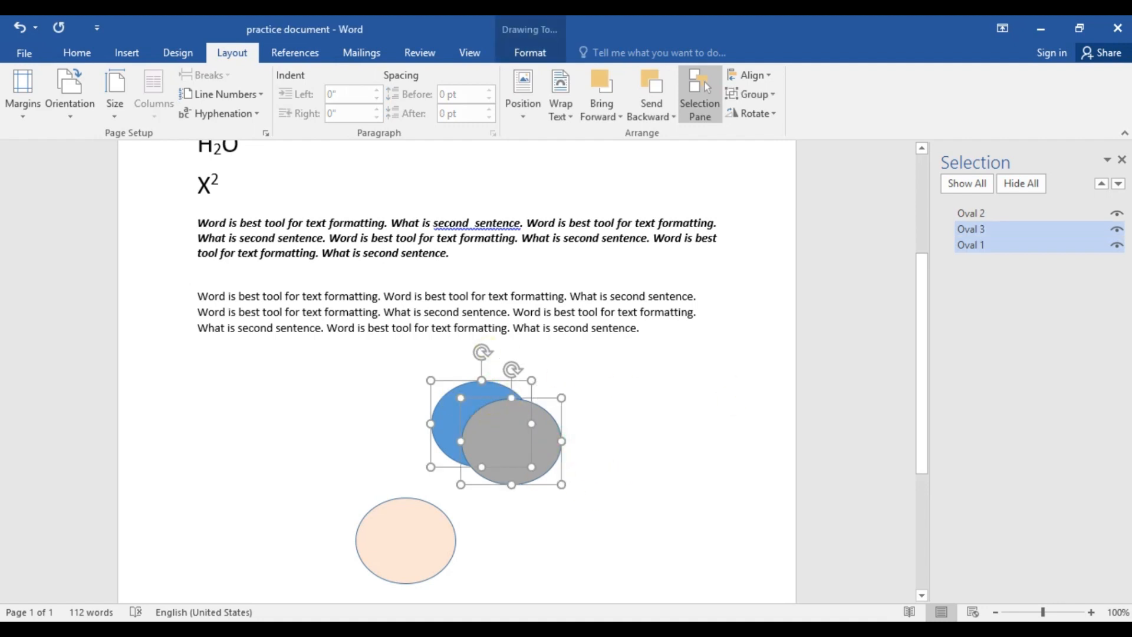
{"action": "left_click", "coordinate": [767, 75]}
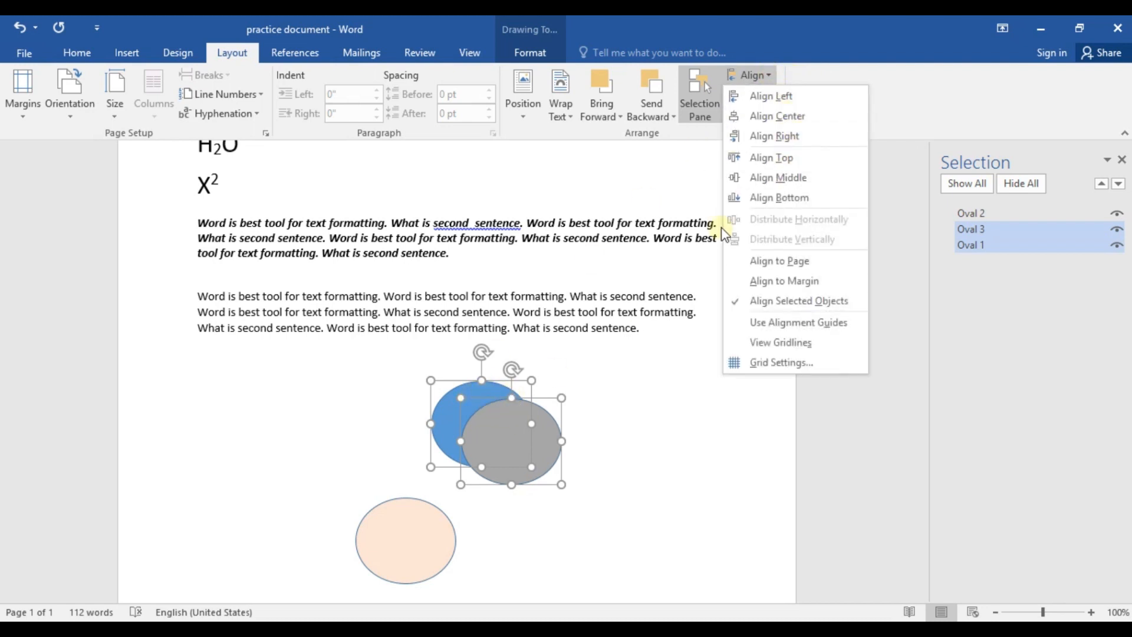
{"action": "left_click", "coordinate": [773, 96]}
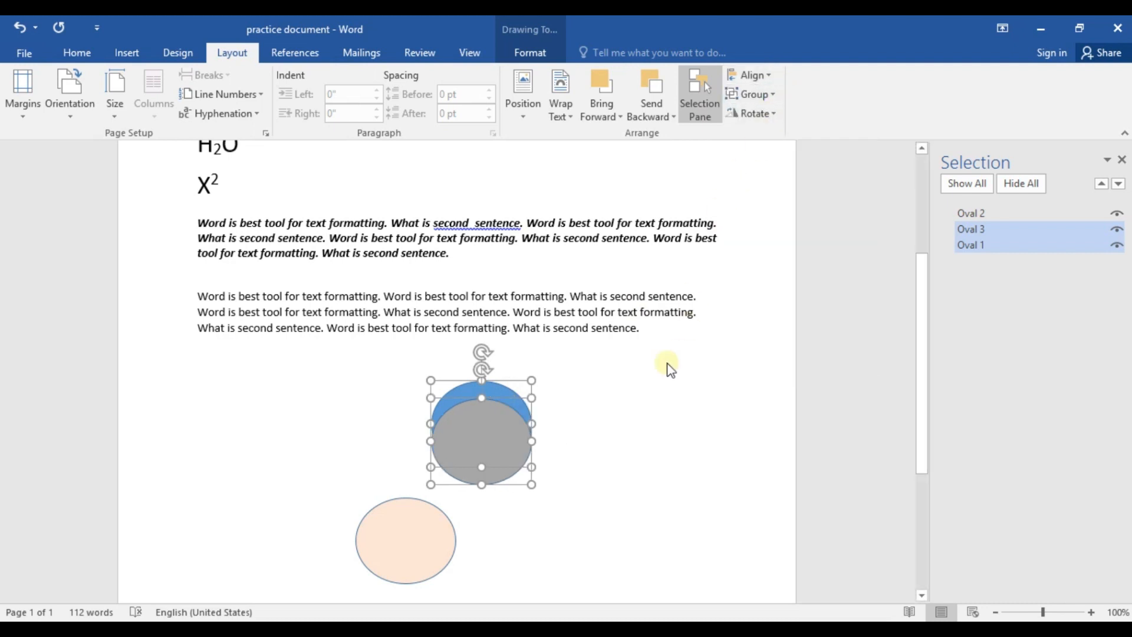
Select the grey, peach and blue ovals one after another
{"action": "left_click", "coordinate": [523, 440]}
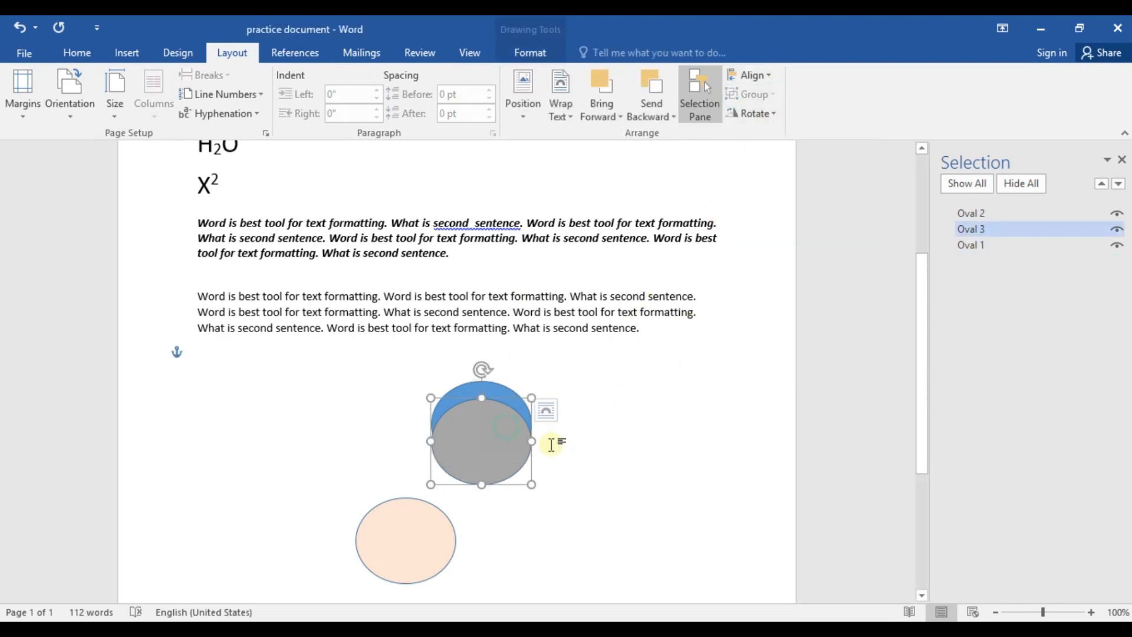
{"action": "left_click", "coordinate": [442, 519]}
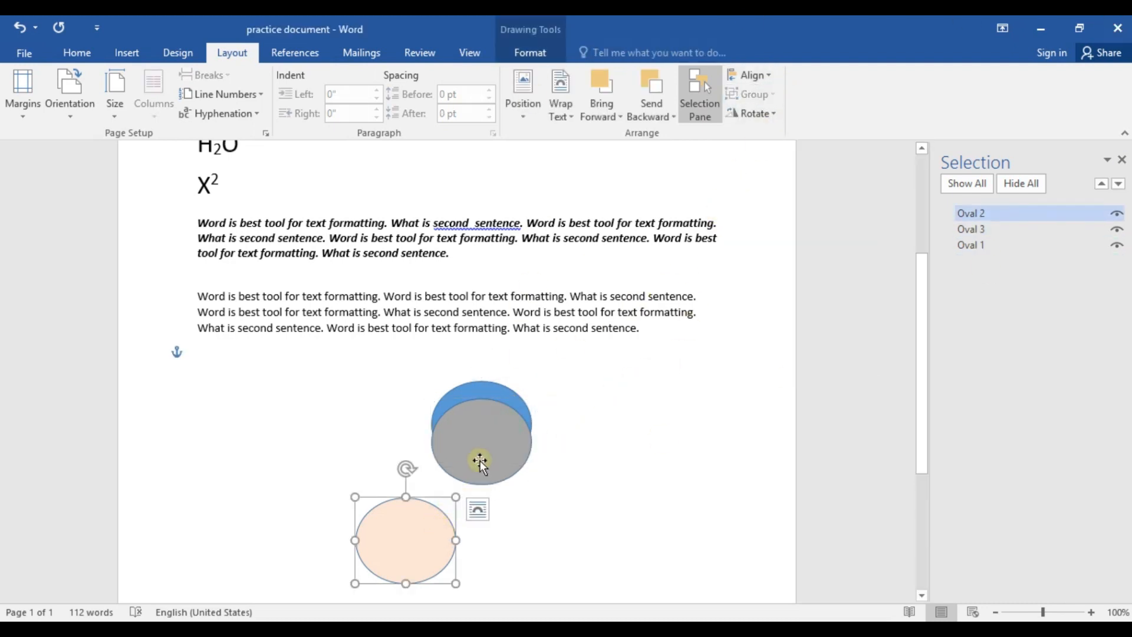
{"action": "left_click", "coordinate": [491, 385]}
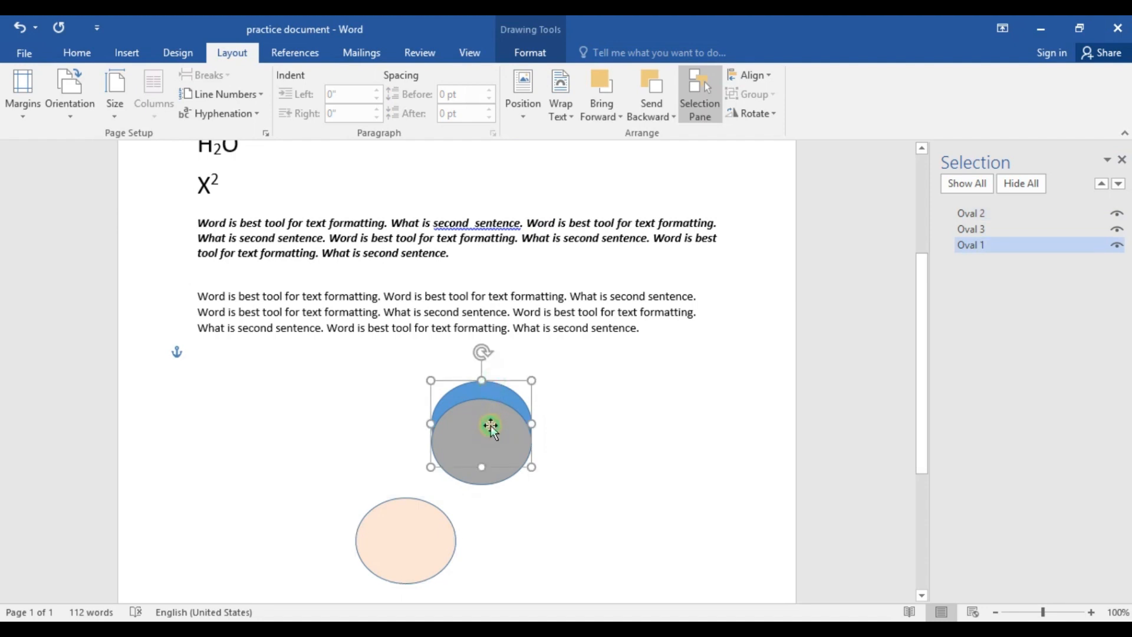
Select all three ovals together and align them to their centres
{"action": "left_click", "coordinate": [492, 426], "text": "shift"}
{"action": "left_click", "coordinate": [418, 519], "text": "shift"}
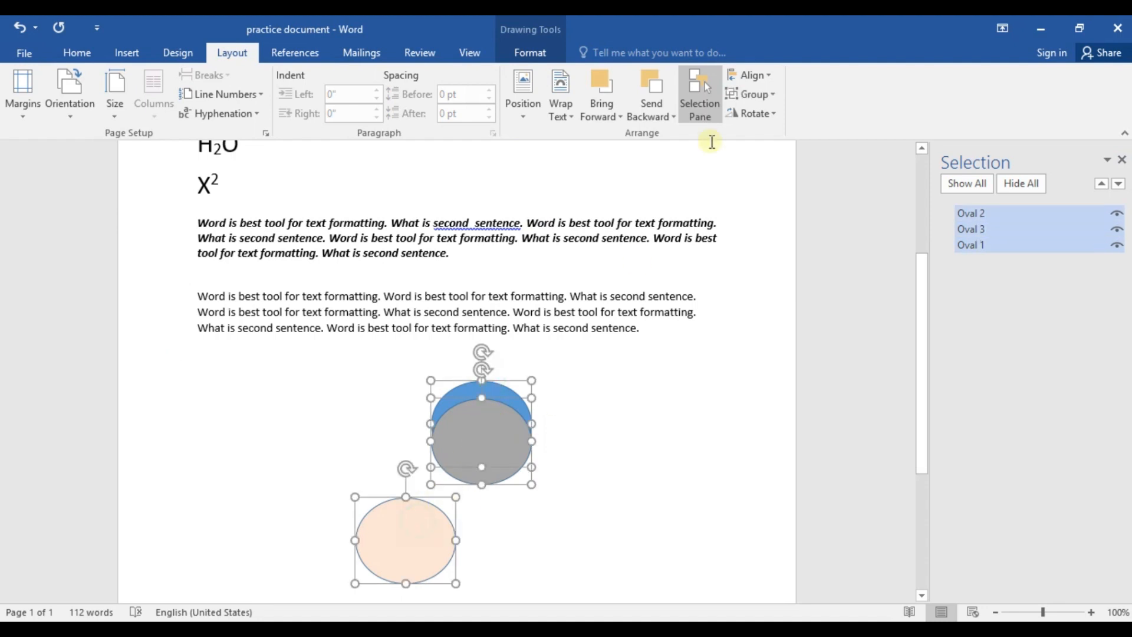
{"action": "left_click", "coordinate": [760, 75]}
{"action": "left_click", "coordinate": [774, 118]}
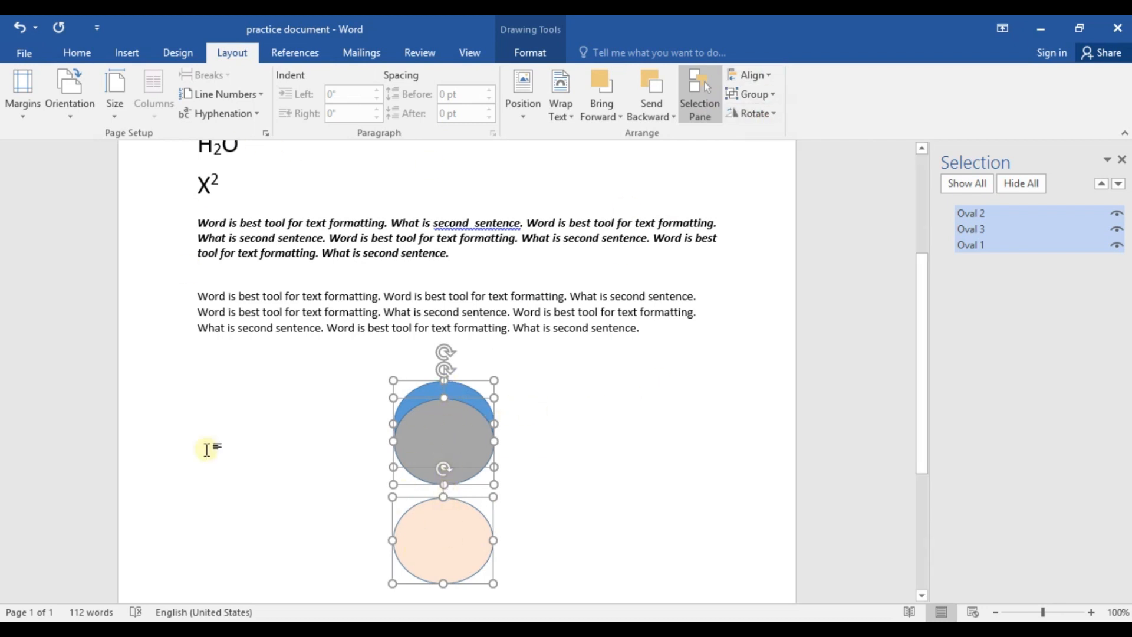
Move the peach oval up so it overlaps the grey oval
{"action": "left_click", "coordinate": [501, 474]}
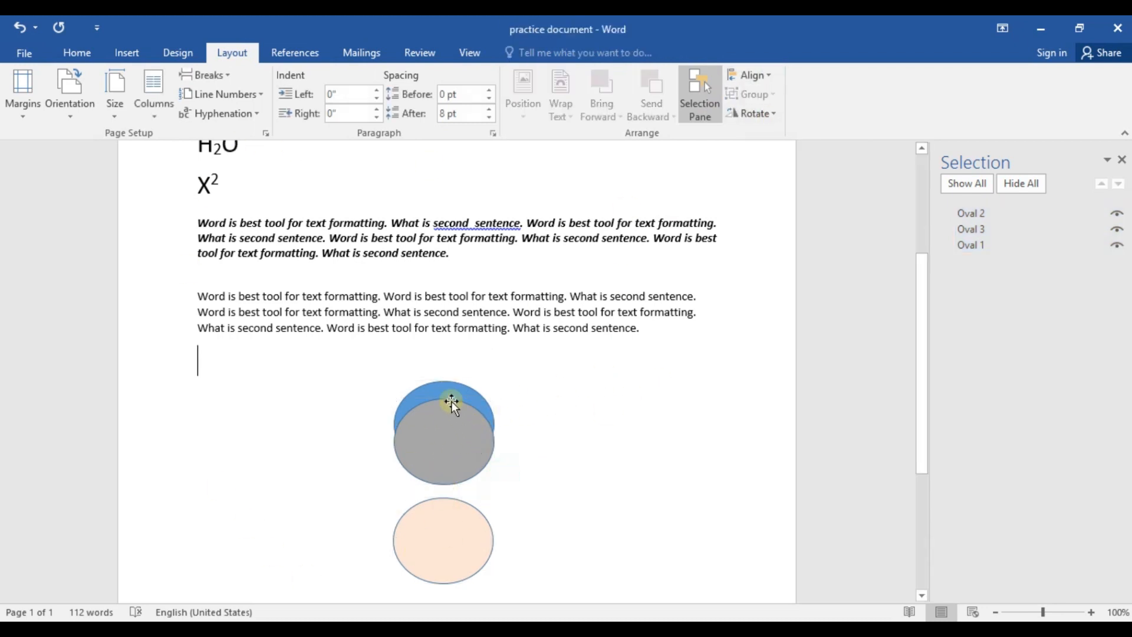
{"action": "left_click_drag", "start_coordinate": [448, 540], "coordinate": [450, 470]}
{"action": "left_click", "coordinate": [555, 445]}
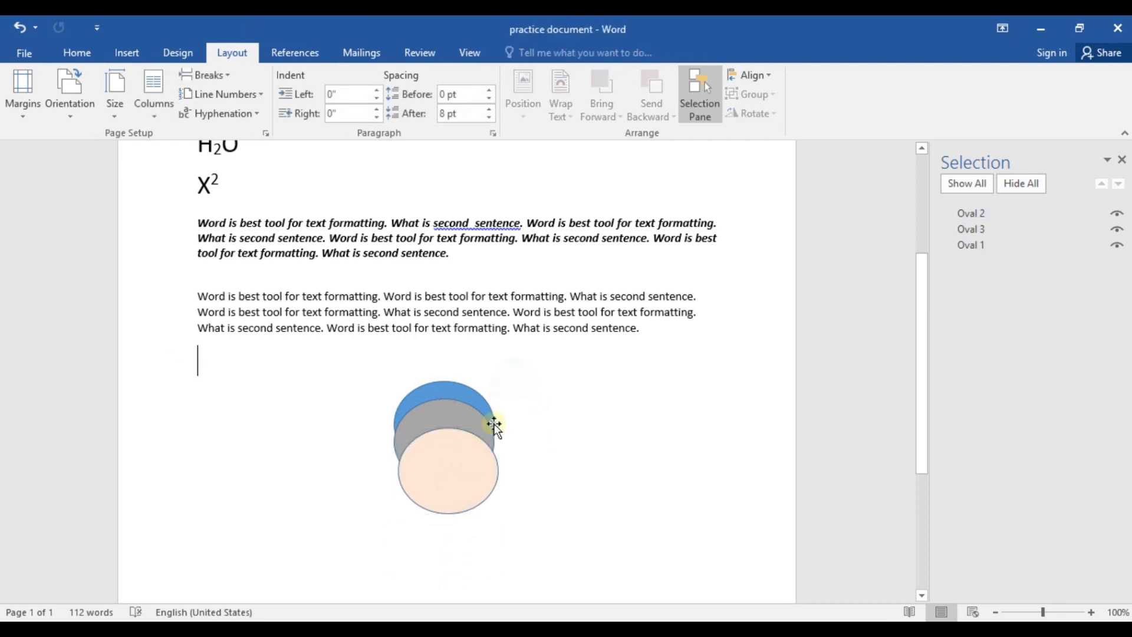
Select all three ovals and align them to the top
{"action": "left_click", "coordinate": [465, 431]}
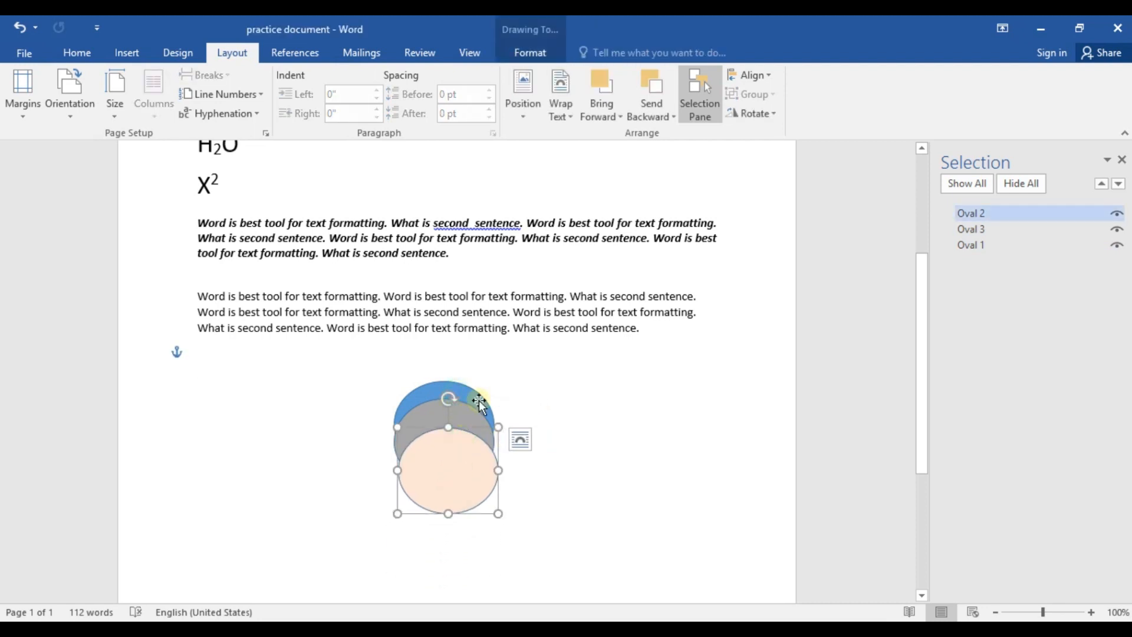
{"action": "left_click", "coordinate": [500, 389]}
{"action": "left_click", "coordinate": [467, 407]}
{"action": "left_click", "coordinate": [454, 463], "text": "shift"}
{"action": "left_click", "coordinate": [454, 463], "text": "shift"}
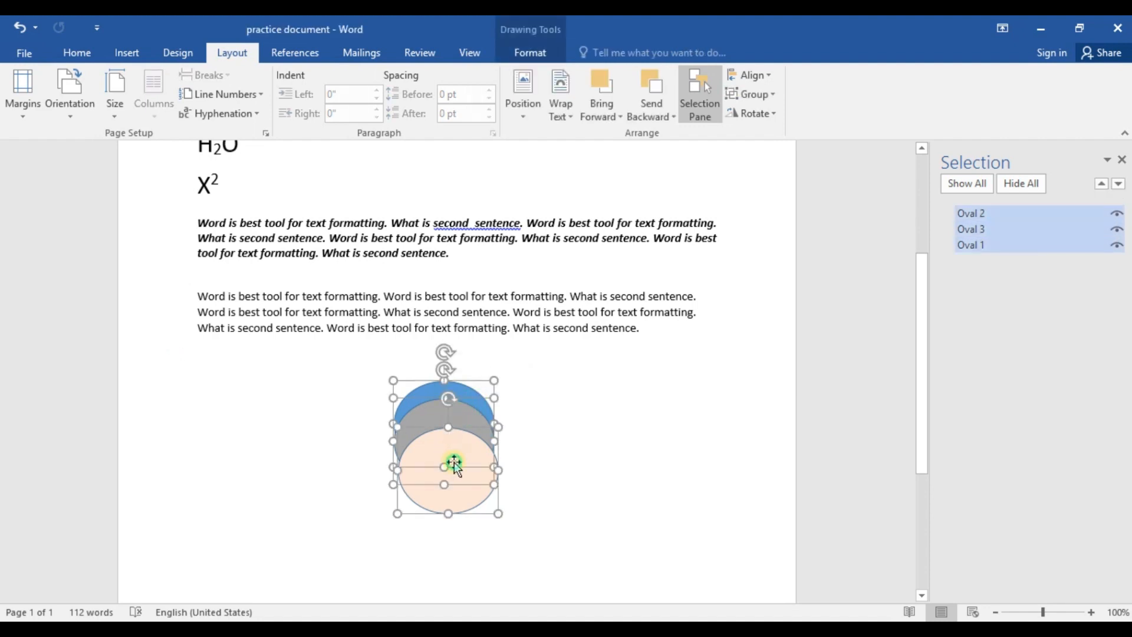
{"action": "left_click", "coordinate": [750, 75]}
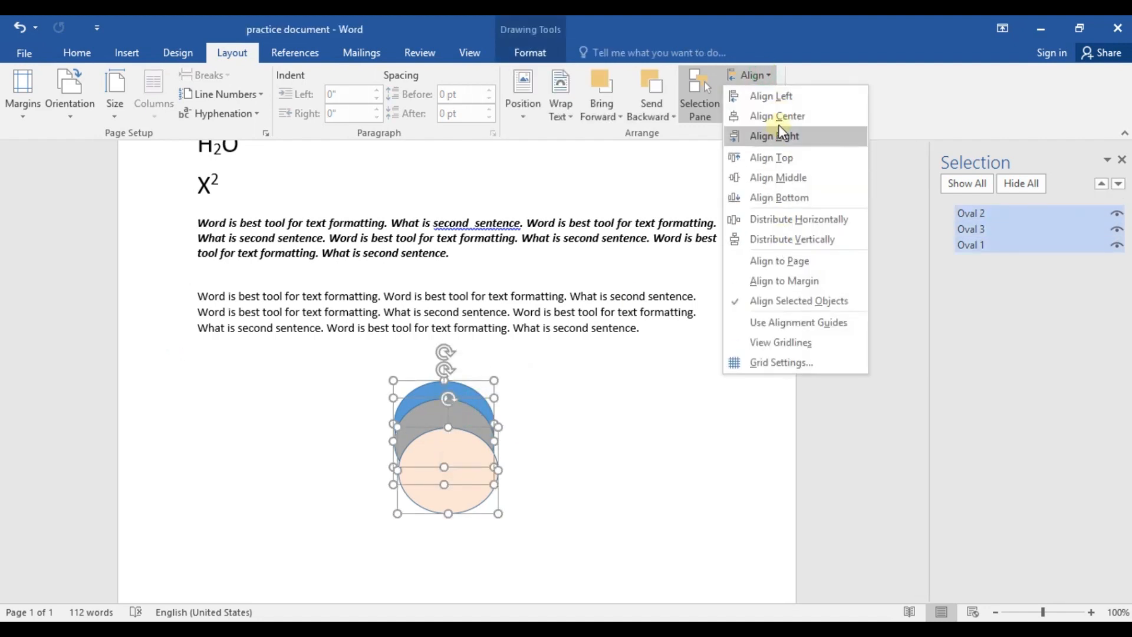
{"action": "left_click", "coordinate": [776, 163]}
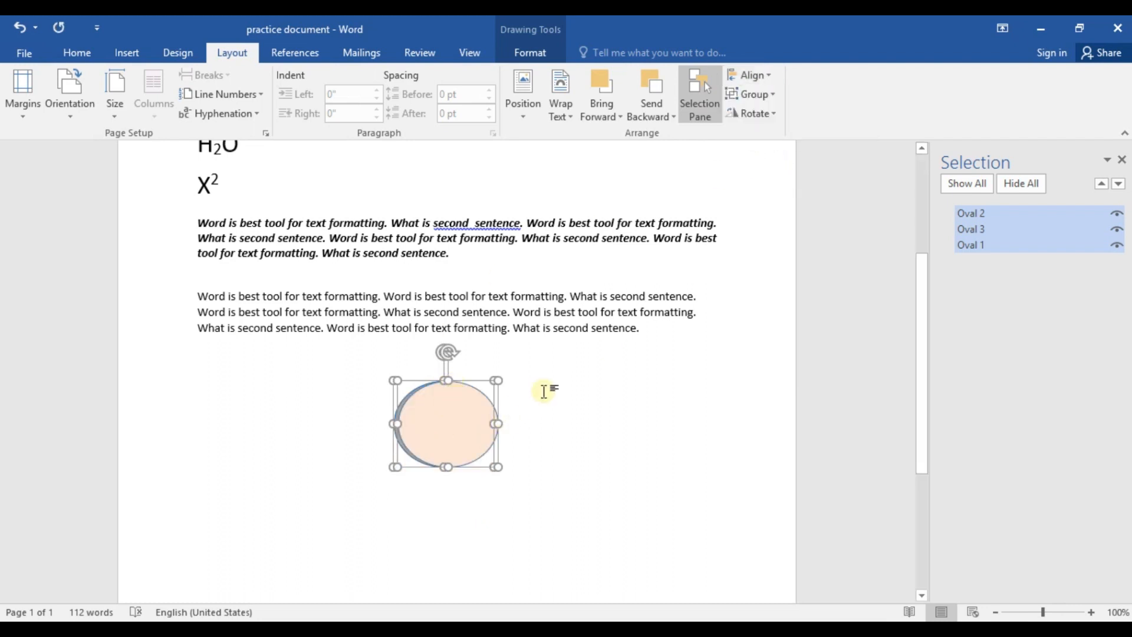
Spread the ovals apart into a horizontal row of blue, grey and peach
{"action": "left_click", "coordinate": [759, 75]}
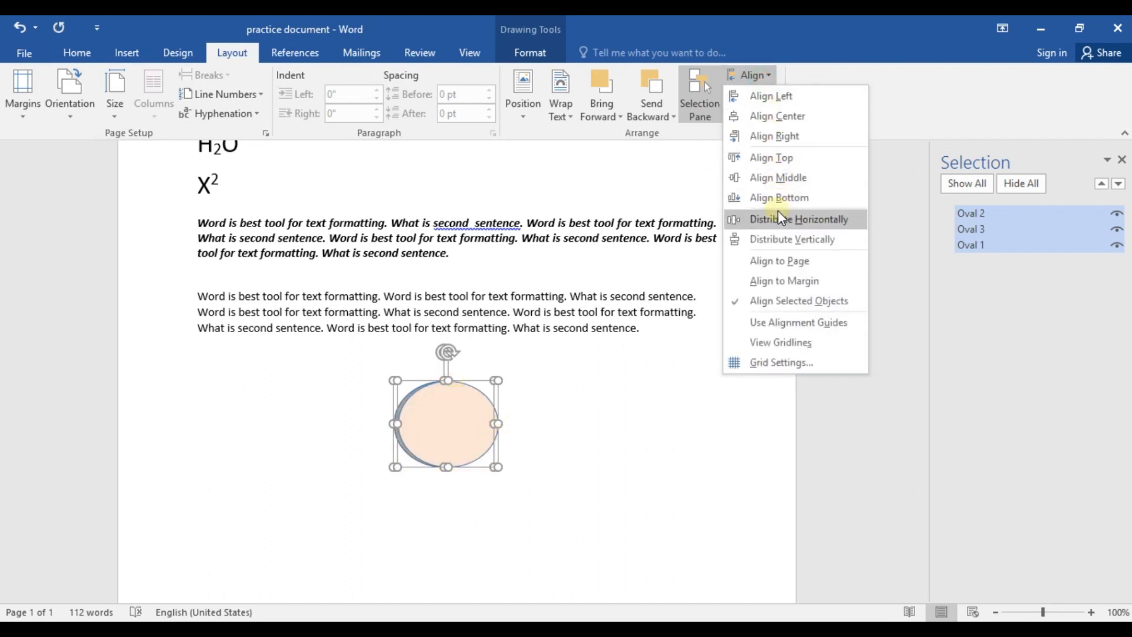
{"action": "left_click", "coordinate": [581, 439]}
{"action": "left_click", "coordinate": [566, 417]}
{"action": "left_click_drag", "start_coordinate": [440, 415], "coordinate": [461, 483]}
{"action": "left_click_drag", "start_coordinate": [417, 422], "coordinate": [303, 480]}
{"action": "left_click", "coordinate": [585, 489]}
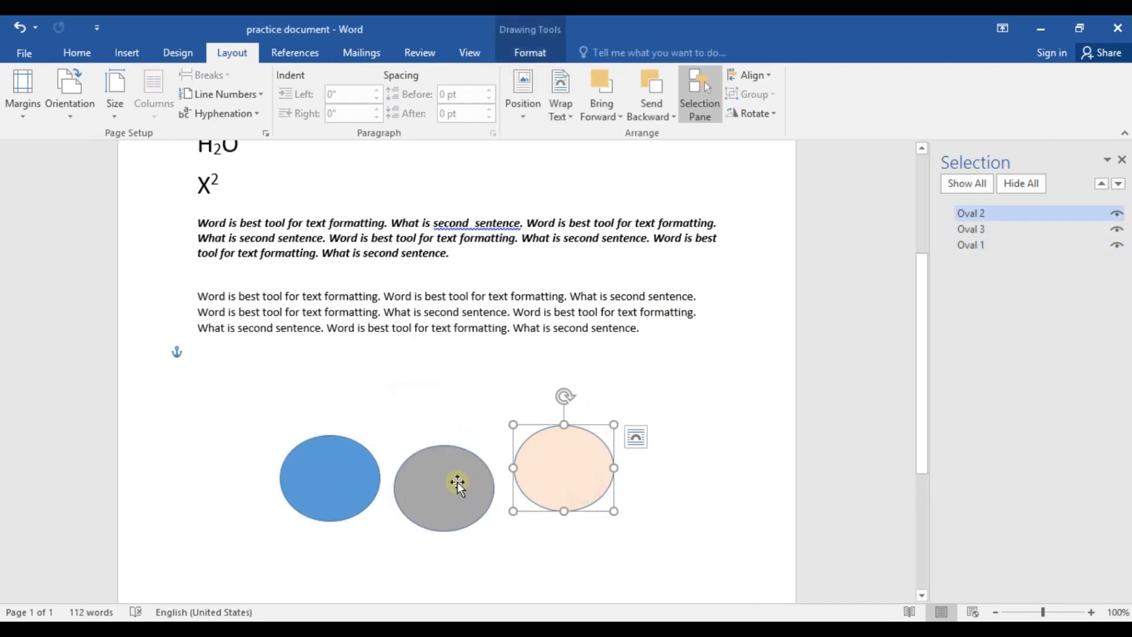
Select all three ovals and distribute them horizontally
{"action": "left_click", "coordinate": [464, 485], "text": "shift"}
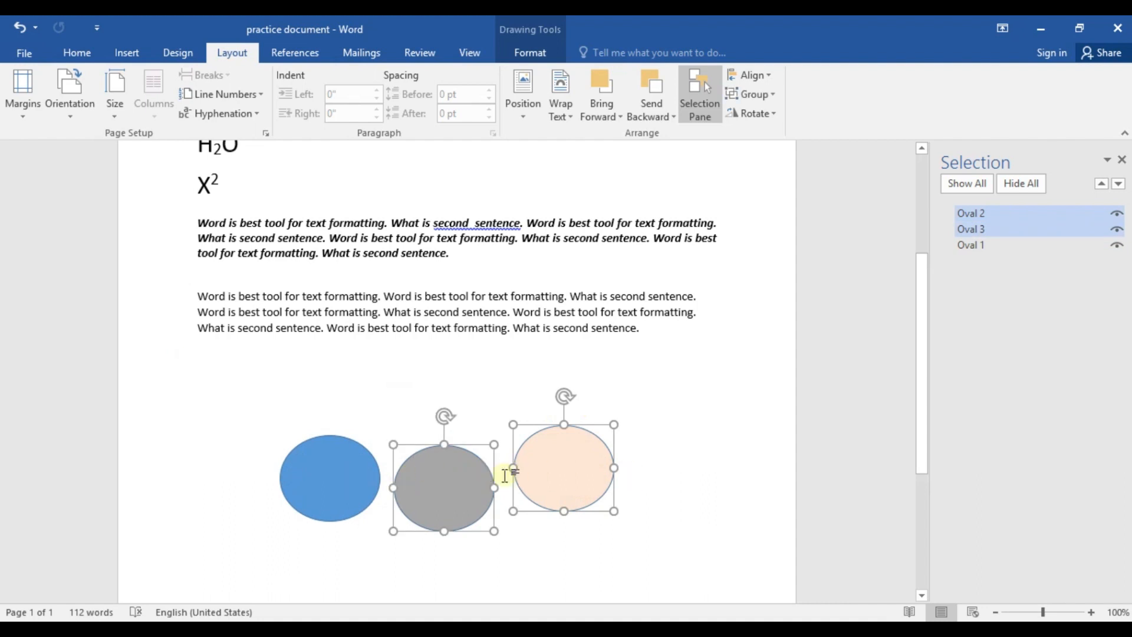
{"action": "left_click", "coordinate": [369, 481], "text": "shift"}
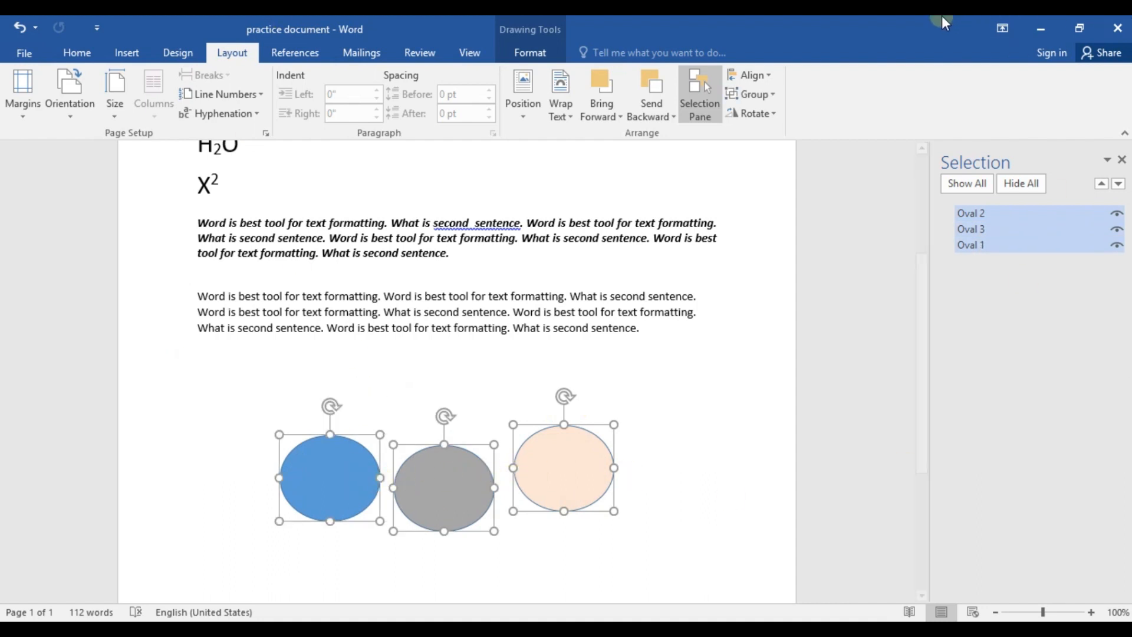
{"action": "left_click", "coordinate": [761, 75]}
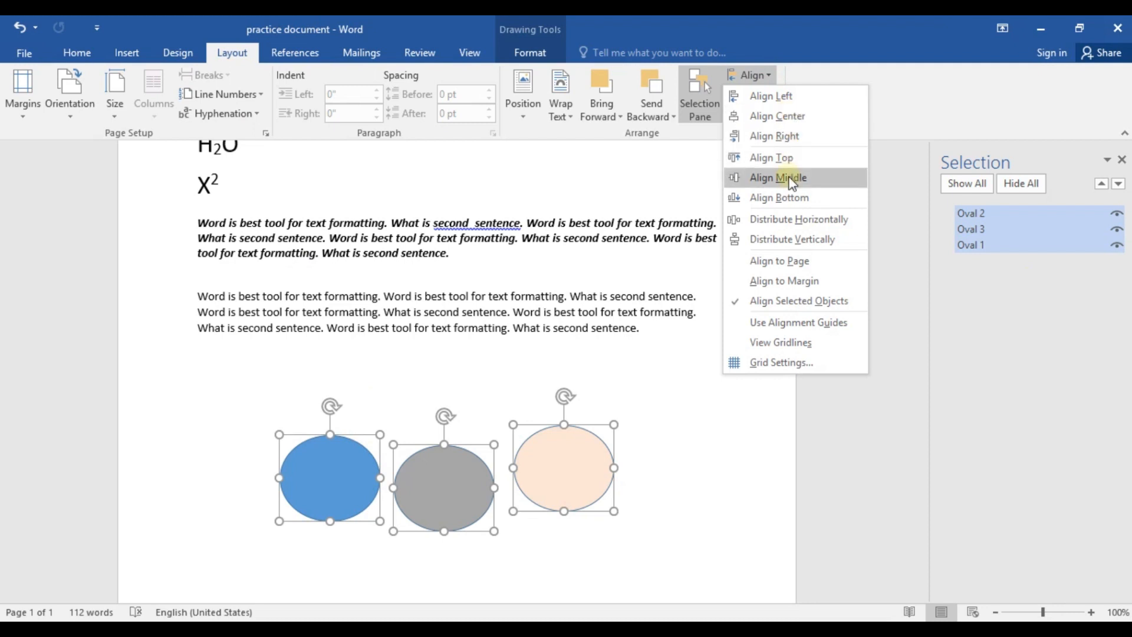
{"action": "left_click", "coordinate": [800, 219]}
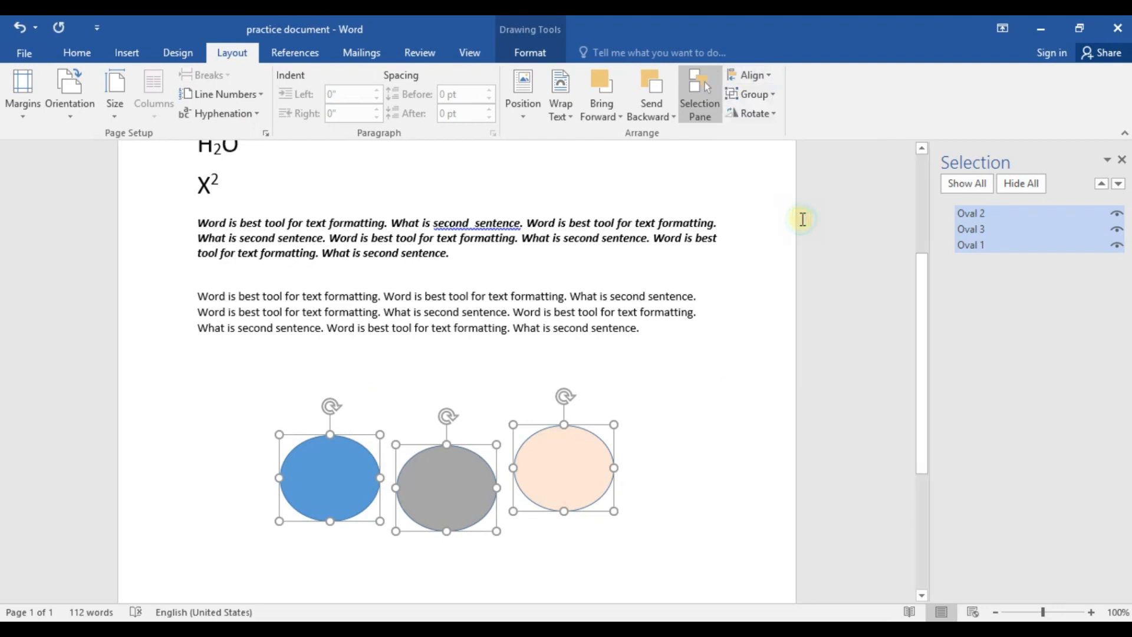
Move the peach and blue ovals into a vertical column beneath the grey oval
{"action": "left_click", "coordinate": [524, 554]}
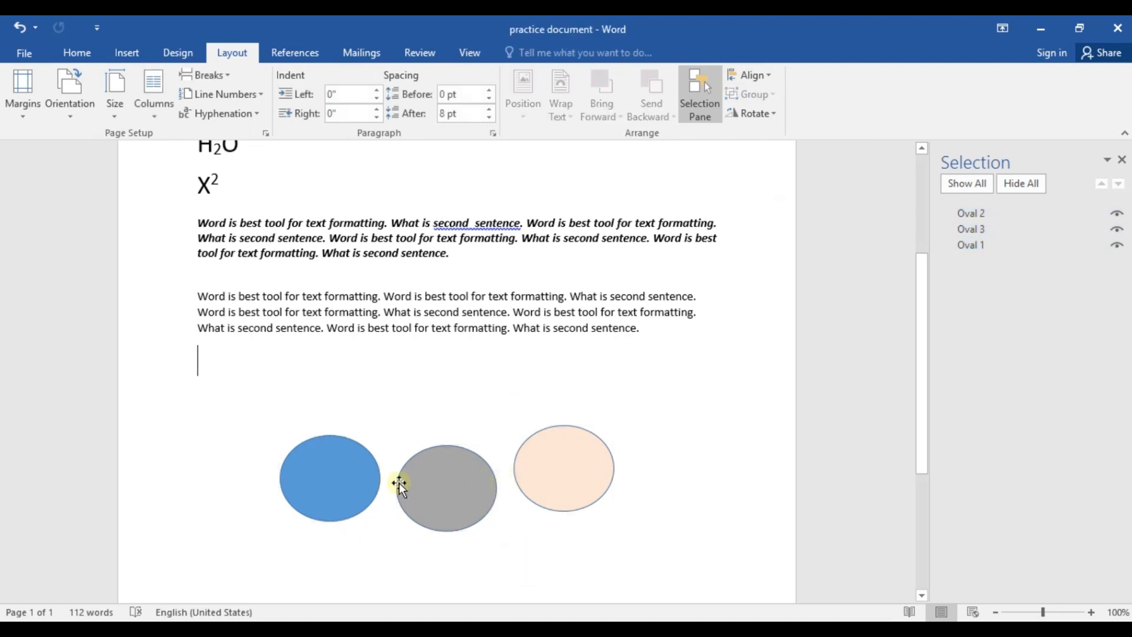
{"action": "left_click", "coordinate": [524, 479]}
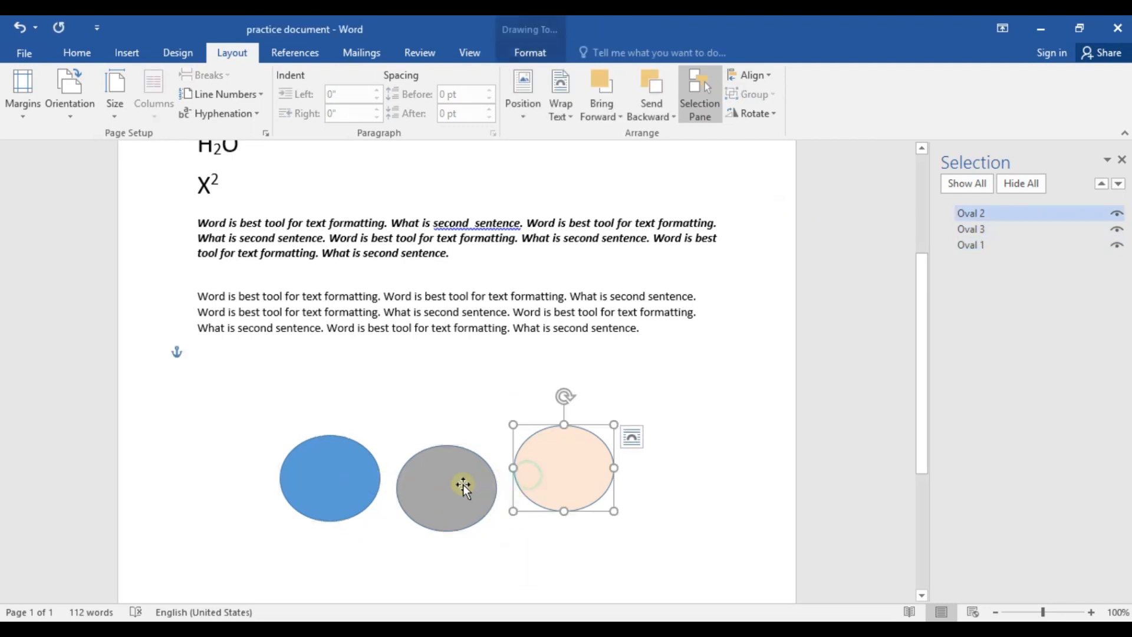
{"action": "left_click", "coordinate": [397, 478]}
{"action": "left_click", "coordinate": [382, 480]}
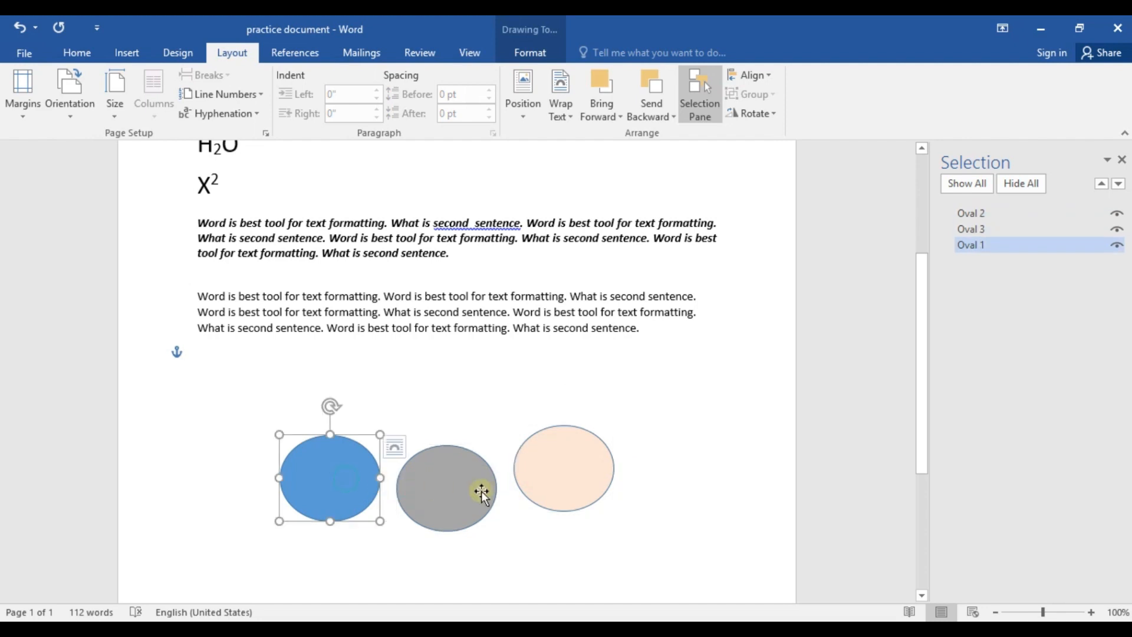
{"action": "left_click", "coordinate": [586, 455]}
{"action": "left_click_drag", "start_coordinate": [566, 476], "coordinate": [465, 589]}
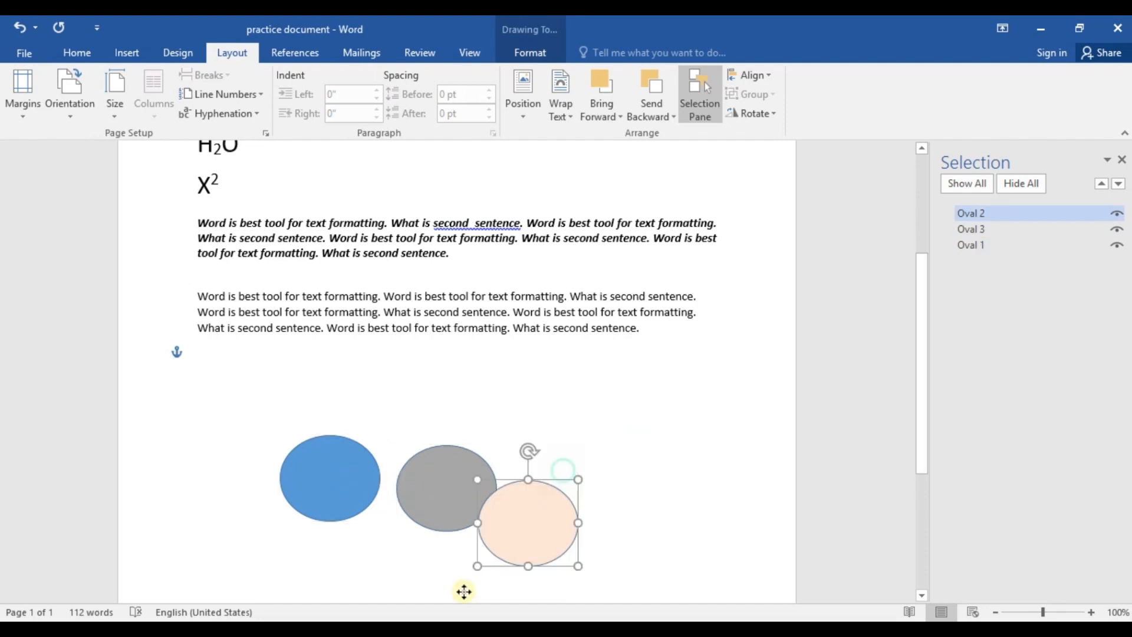
{"action": "scroll", "coordinate": [458, 500], "scroll_direction": "down", "scroll_amount": 5}
{"action": "left_click_drag", "start_coordinate": [333, 257], "coordinate": [462, 520]}
Select all three ovals and distribute them vertically
{"action": "left_click", "coordinate": [460, 259]}
{"action": "left_click", "coordinate": [472, 356], "text": "shift"}
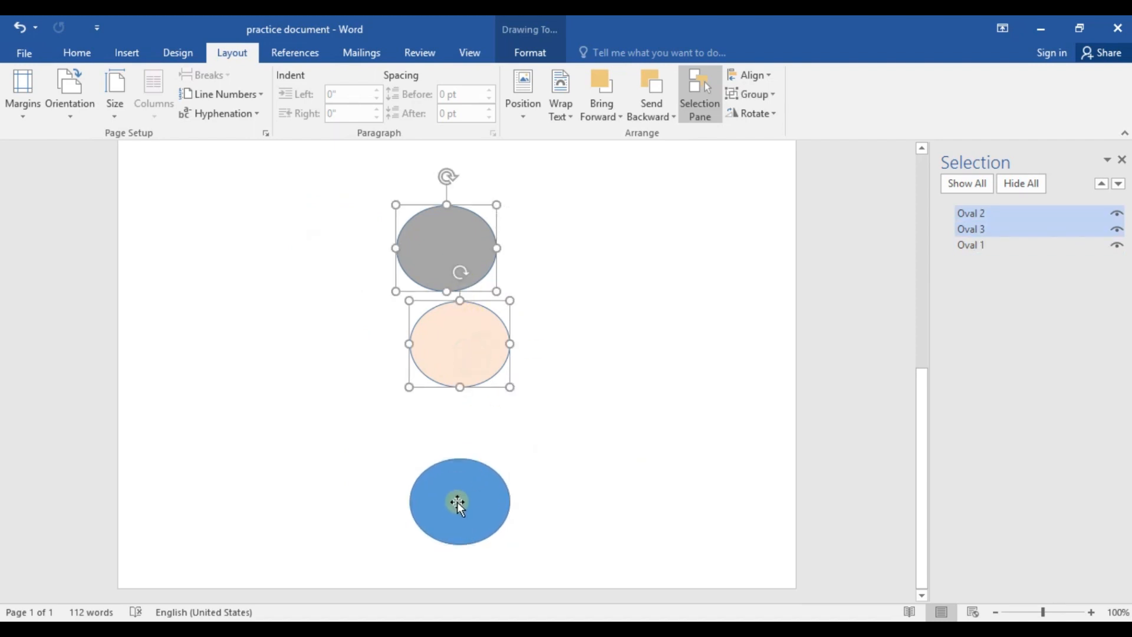
{"action": "left_click", "coordinate": [458, 484], "text": "shift"}
{"action": "left_click", "coordinate": [753, 77]}
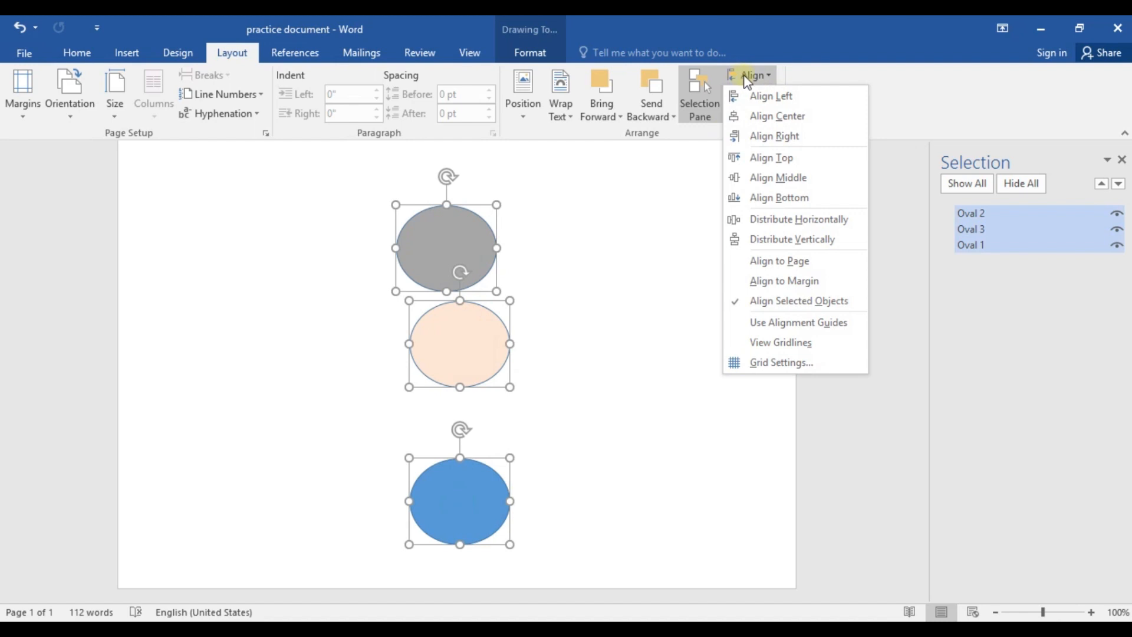
{"action": "left_click", "coordinate": [782, 239]}
Select the grey oval and rotate it right 90°
{"action": "left_click", "coordinate": [544, 423]}
{"action": "left_click", "coordinate": [475, 300]}
{"action": "left_click", "coordinate": [461, 405]}
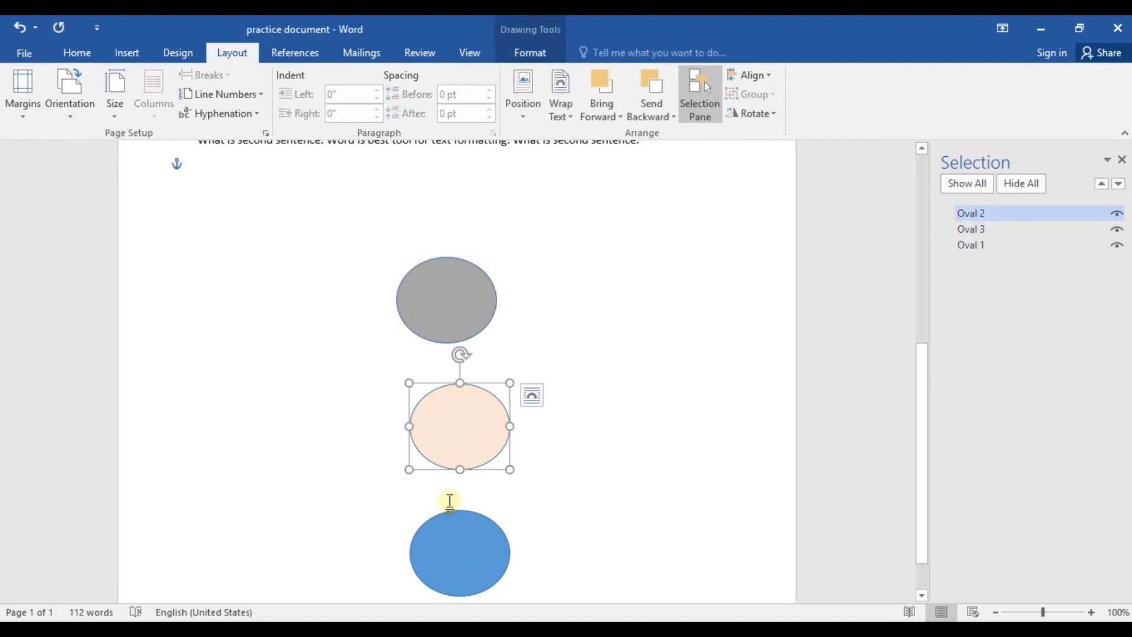
{"action": "left_click", "coordinate": [475, 553]}
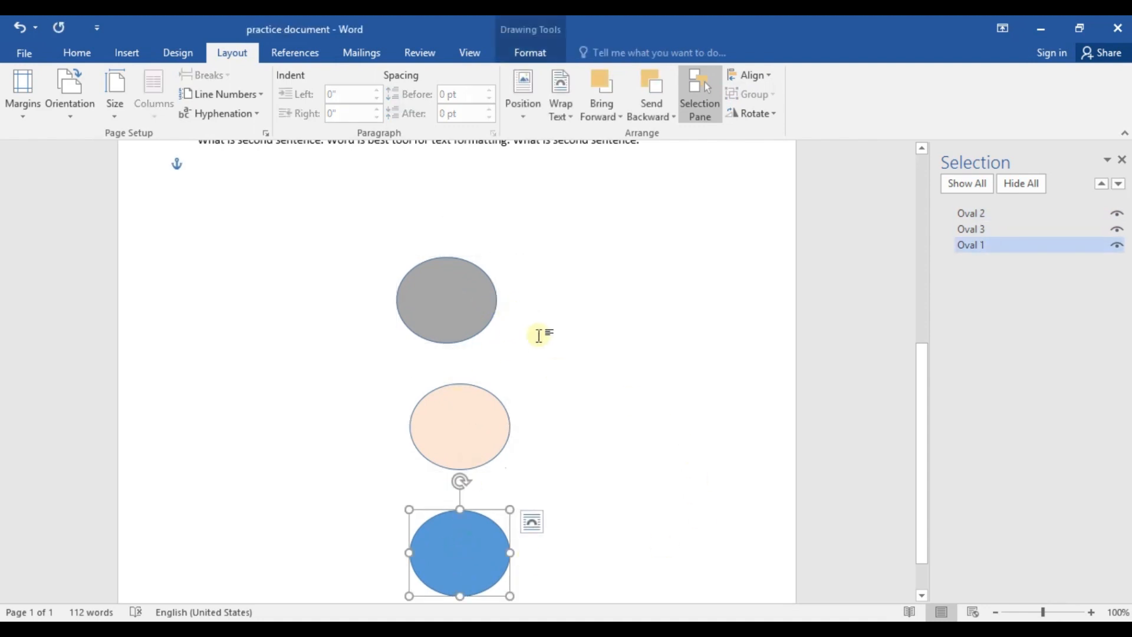
{"action": "scroll", "coordinate": [538, 334], "scroll_direction": "up", "scroll_amount": 2}
{"action": "scroll", "coordinate": [507, 307], "scroll_direction": "down", "scroll_amount": 3}
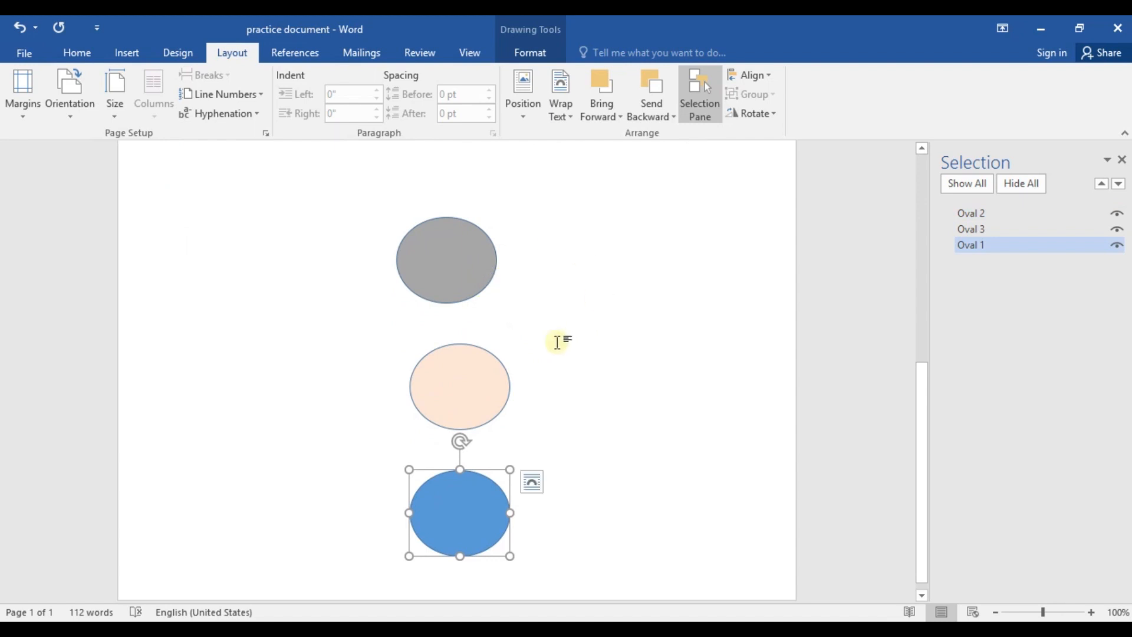
{"action": "left_click", "coordinate": [562, 340]}
{"action": "left_click", "coordinate": [493, 313]}
{"action": "scroll", "coordinate": [587, 313], "scroll_direction": "up", "scroll_amount": 3}
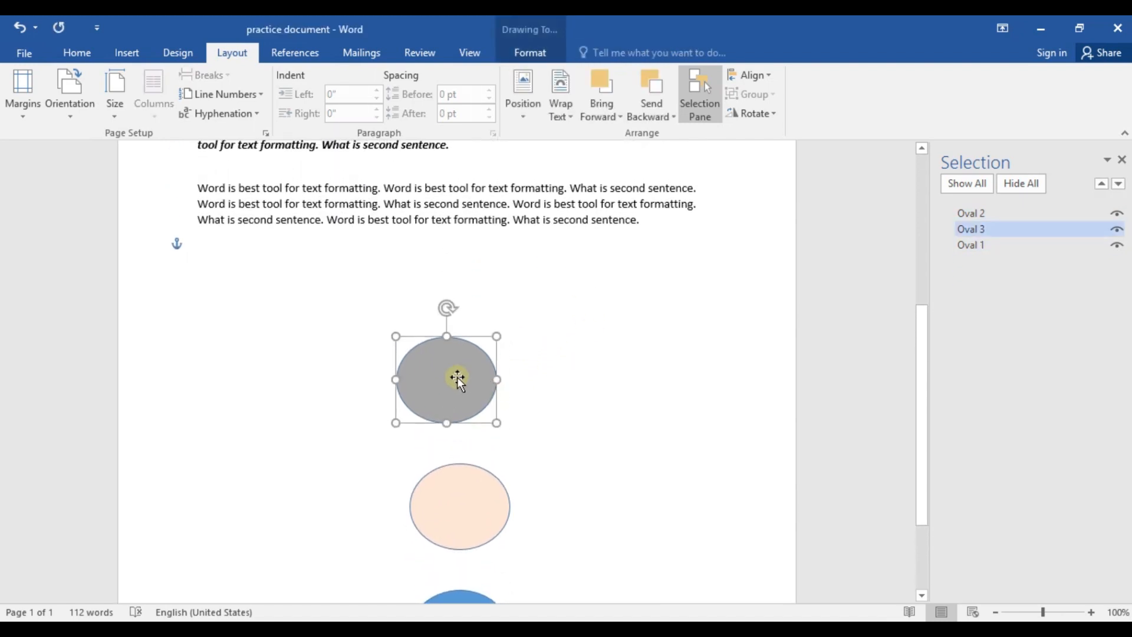
{"action": "left_click", "coordinate": [769, 114]}
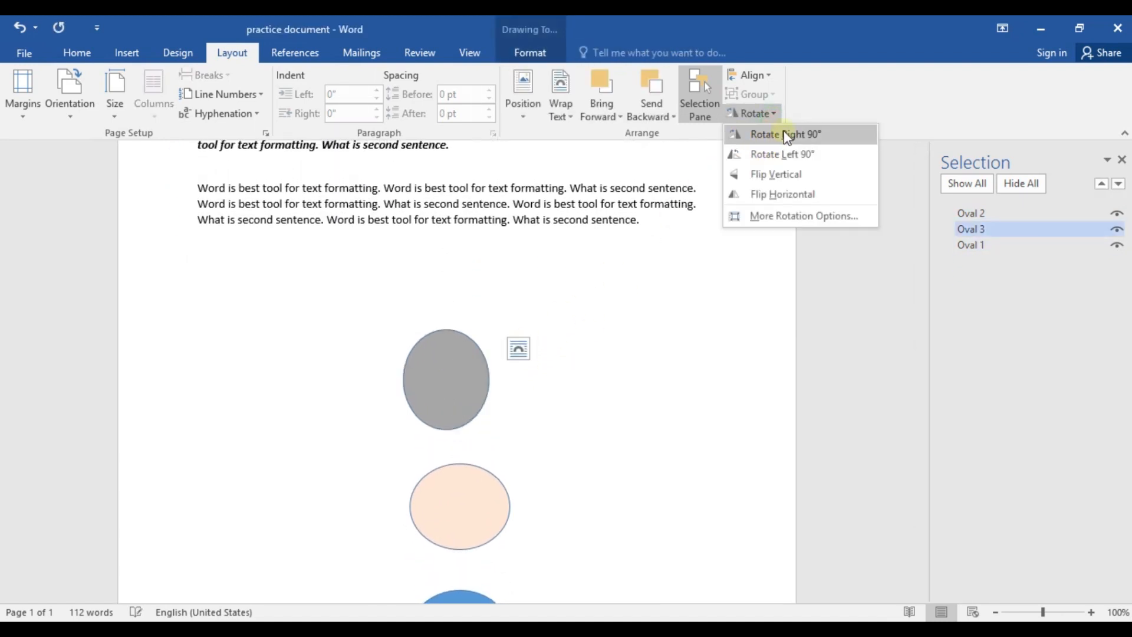
{"action": "left_click", "coordinate": [787, 135]}
Rotate the grey oval left 90° and flip it horizontally
{"action": "left_click", "coordinate": [409, 405]}
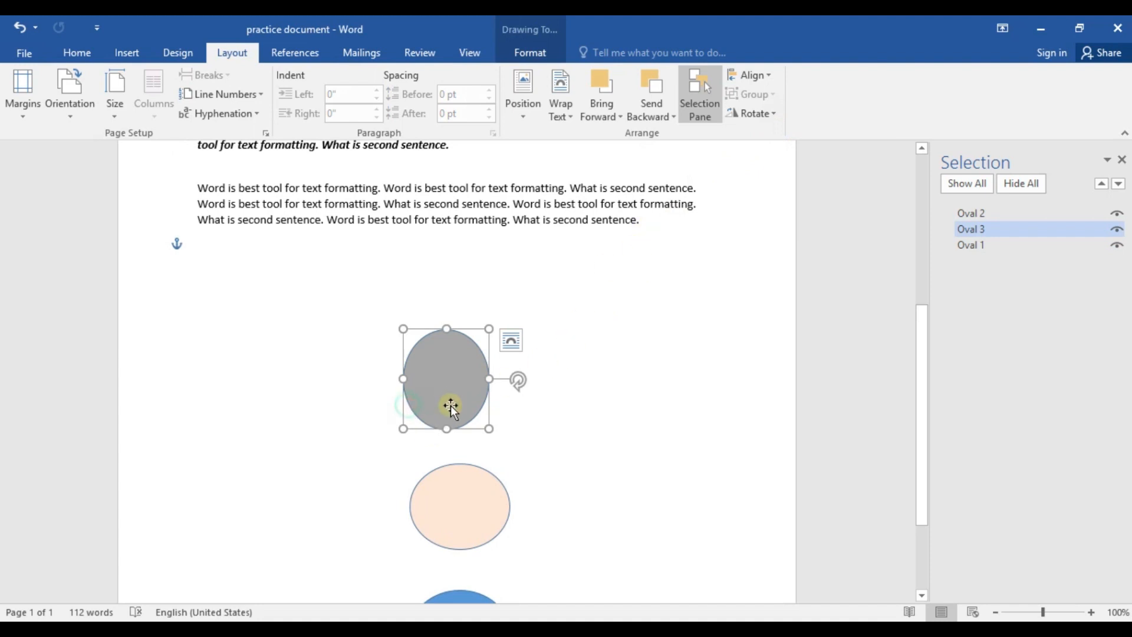
{"action": "left_click", "coordinate": [757, 114]}
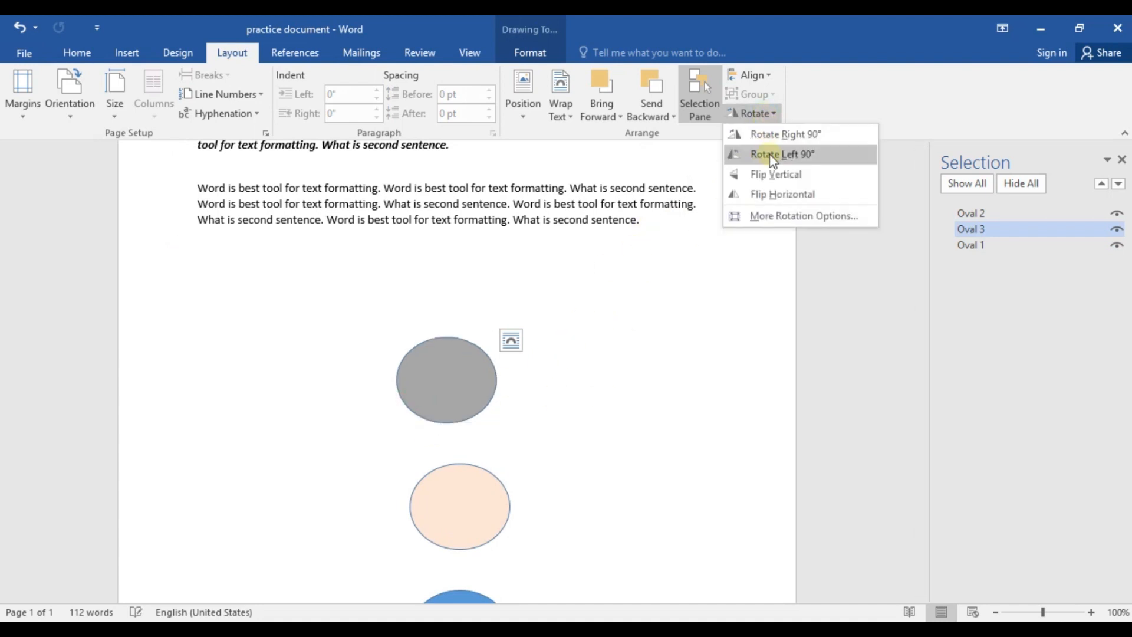
{"action": "left_click", "coordinate": [767, 151]}
{"action": "left_click", "coordinate": [755, 113]}
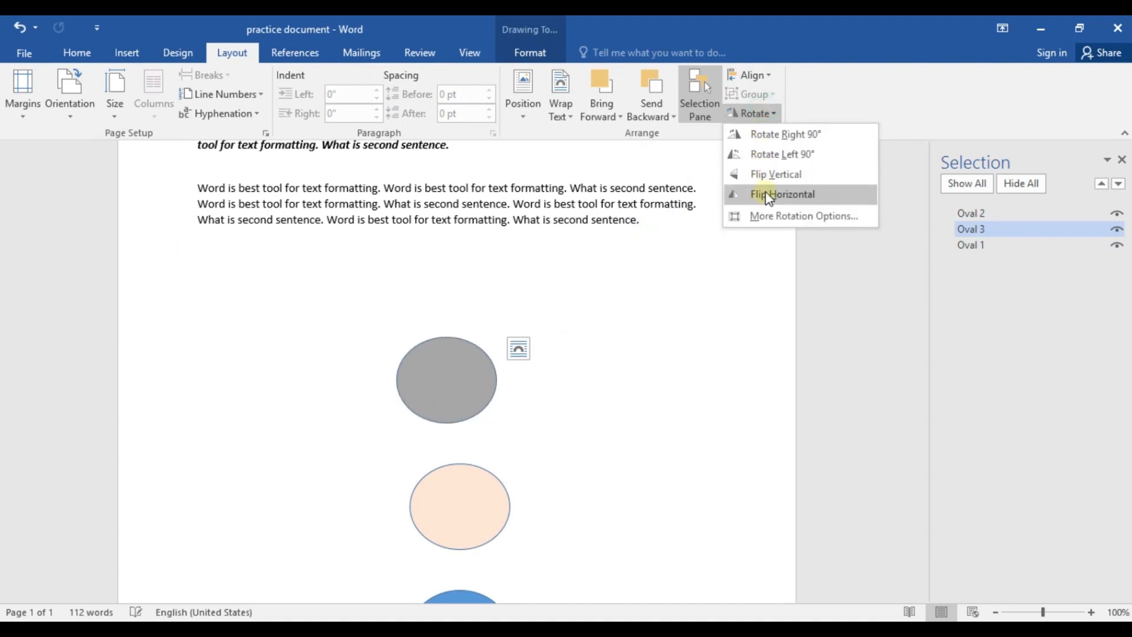
{"action": "left_click", "coordinate": [767, 192]}
{"action": "left_click", "coordinate": [536, 371]}
{"action": "left_click", "coordinate": [446, 392]}
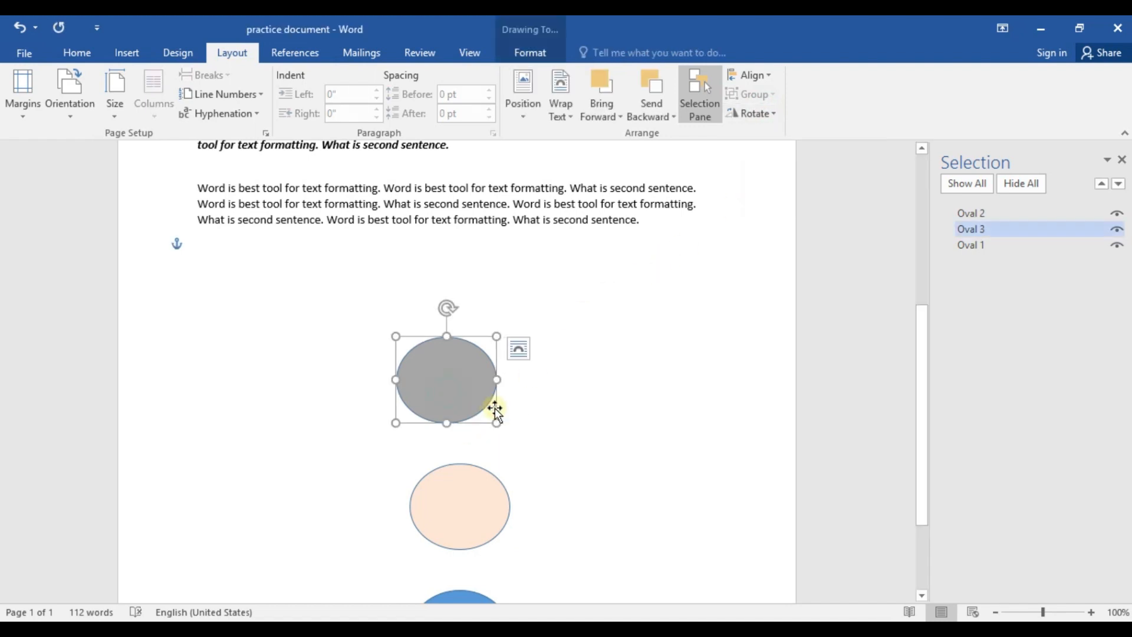
Duplicate the plain three-line paragraph as a new paragraph directly below it
{"action": "scroll", "coordinate": [565, 384], "scroll_direction": "down", "scroll_amount": 1}
{"action": "scroll", "coordinate": [566, 385], "scroll_direction": "down", "scroll_amount": 3}
{"action": "left_click", "coordinate": [639, 338]}
{"action": "scroll", "coordinate": [636, 336], "scroll_direction": "up", "scroll_amount": 5}
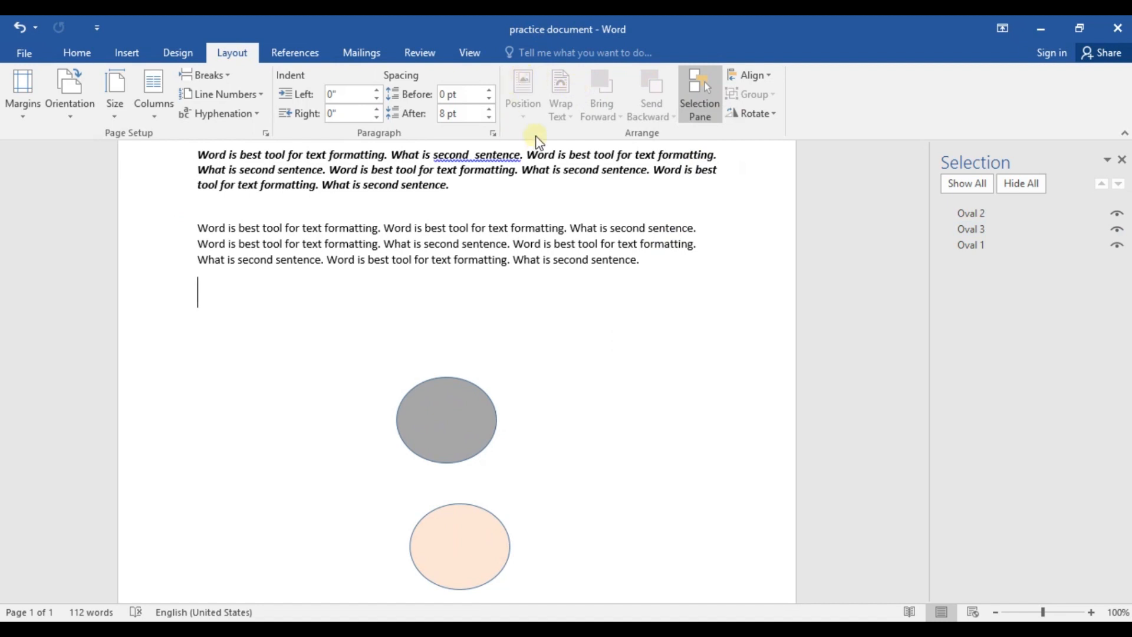
{"action": "scroll", "coordinate": [558, 378], "scroll_direction": "up", "scroll_amount": 6}
{"action": "scroll", "coordinate": [476, 487], "scroll_direction": "down", "scroll_amount": 5}
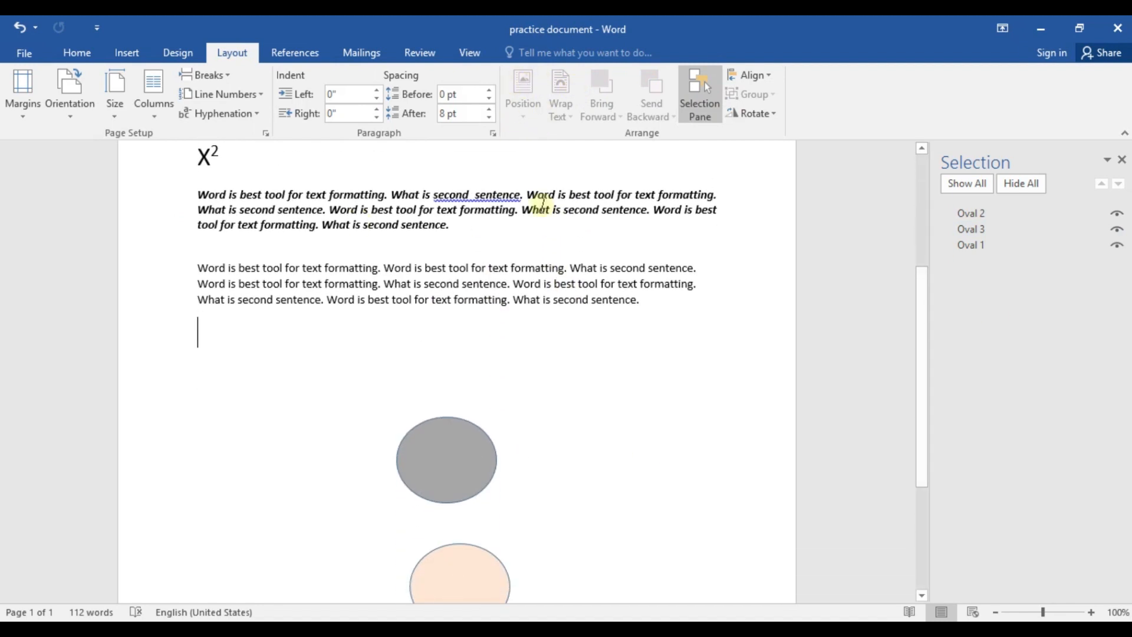
{"action": "left_click_drag", "start_coordinate": [198, 263], "coordinate": [662, 317]}
{"action": "key", "text": "ctrl+c"}
{"action": "left_click", "coordinate": [662, 319]}
{"action": "key", "text": "Return"}
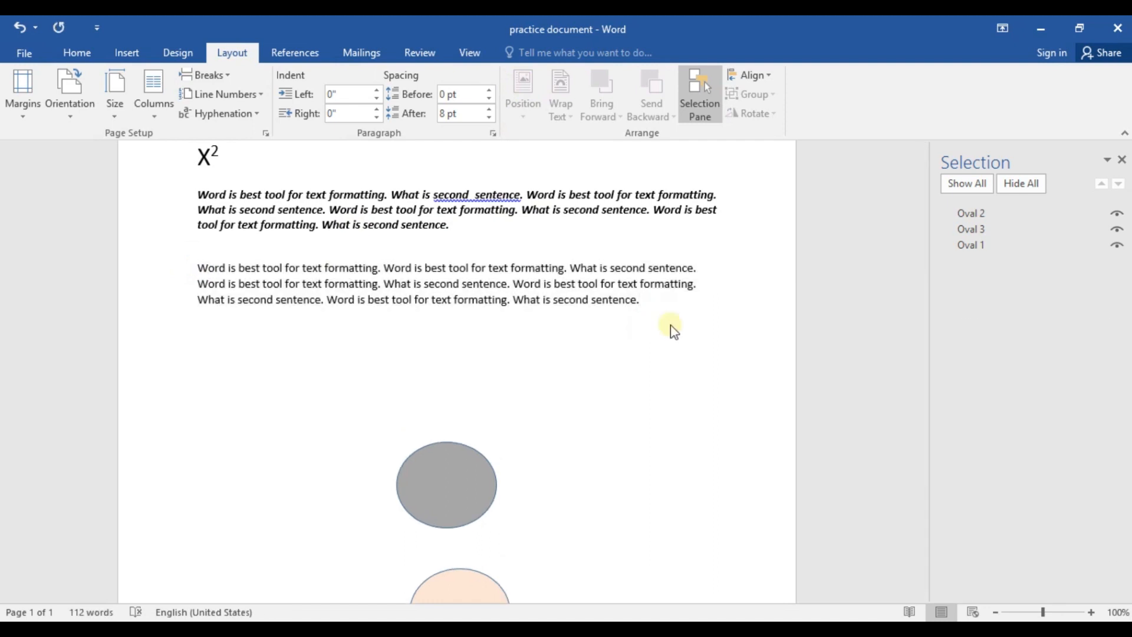
{"action": "key", "text": "ctrl+v"}
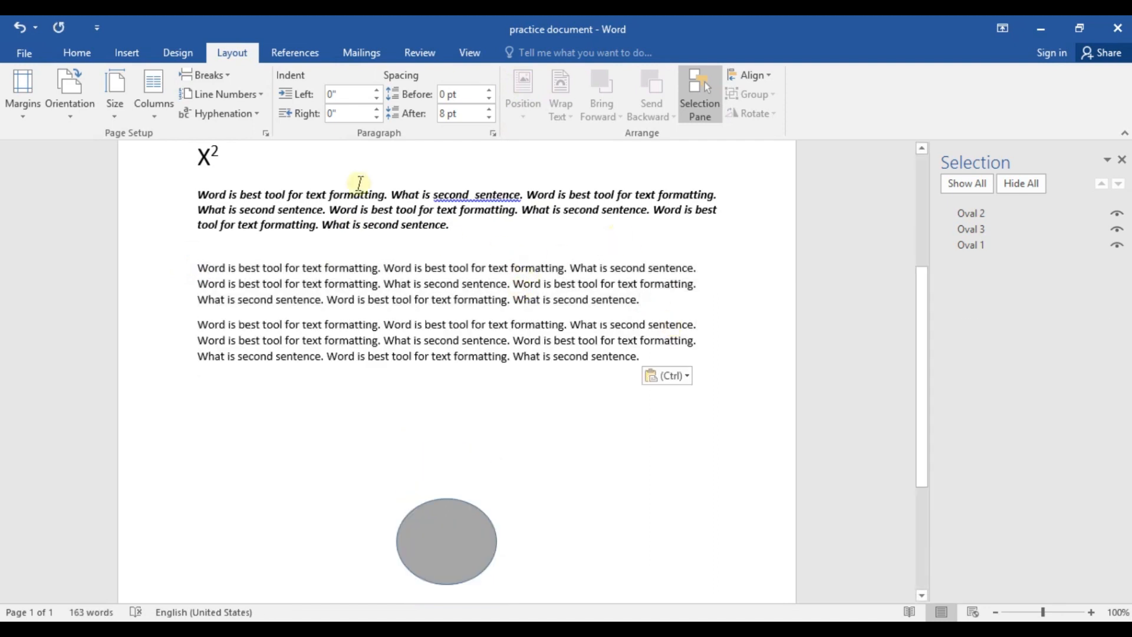
Insert a picture from the "images for ps" folder on the Desktop into the document
{"action": "left_click", "coordinate": [126, 53]}
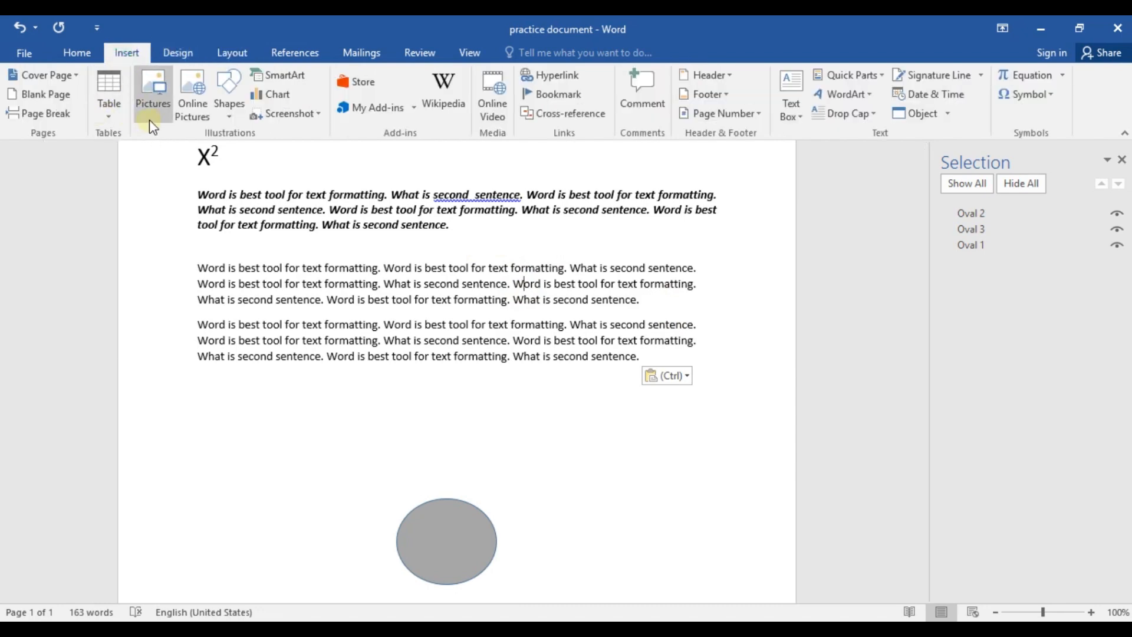
{"action": "left_click", "coordinate": [157, 100]}
{"action": "left_click", "coordinate": [83, 185]}
{"action": "left_click", "coordinate": [207, 153]}
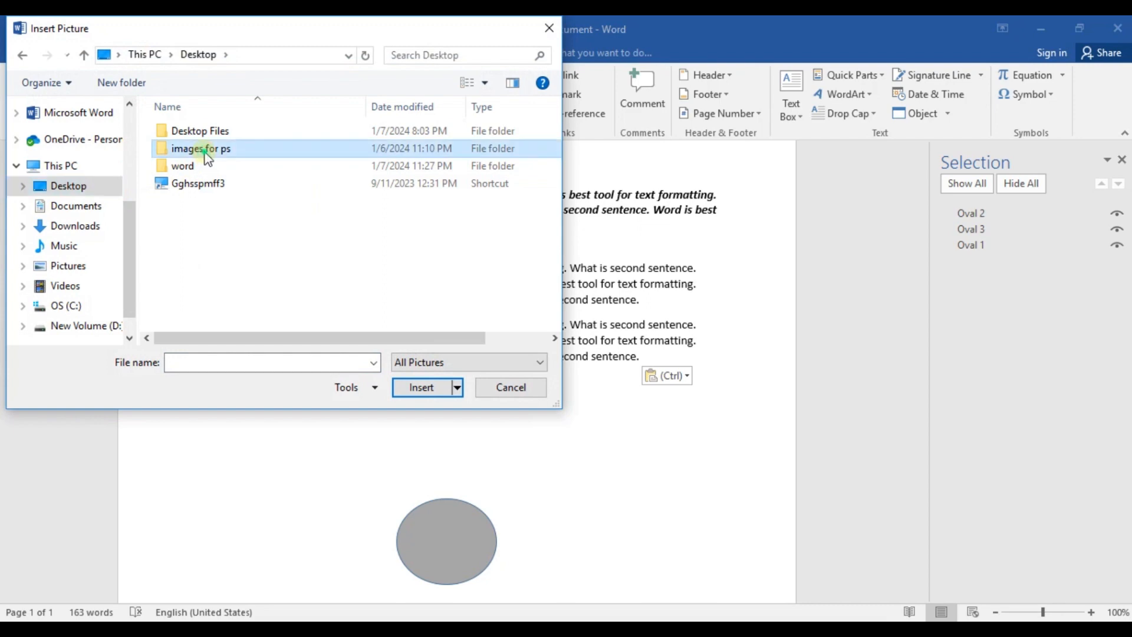
{"action": "double_click", "coordinate": [206, 154]}
{"action": "left_click", "coordinate": [312, 171]}
{"action": "left_click", "coordinate": [421, 387]}
Scale the inserted picture down to a much smaller size
{"action": "scroll", "coordinate": [518, 397], "scroll_direction": "down", "scroll_amount": 5}
{"action": "scroll", "coordinate": [589, 424], "scroll_direction": "up", "scroll_amount": 3}
{"action": "left_click_drag", "start_coordinate": [718, 564], "coordinate": [486, 299]}
{"action": "left_click", "coordinate": [553, 386]}
{"action": "scroll", "coordinate": [485, 435], "scroll_direction": "up", "scroll_amount": 4}
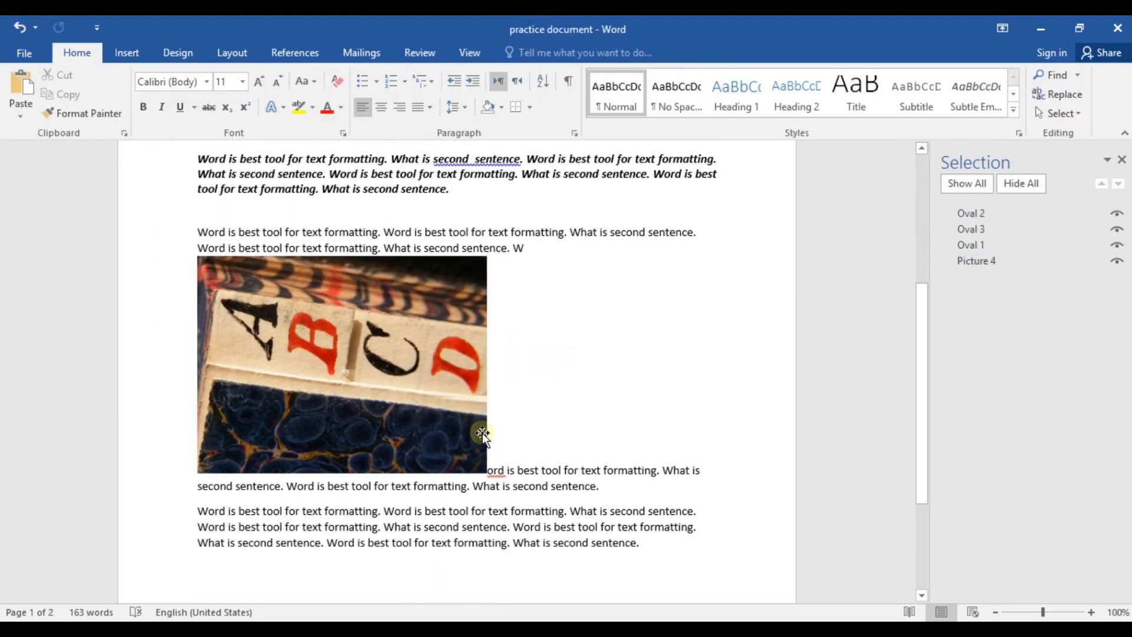
{"action": "scroll", "coordinate": [590, 419], "scroll_direction": "down", "scroll_amount": 3}
{"action": "left_click", "coordinate": [544, 466]}
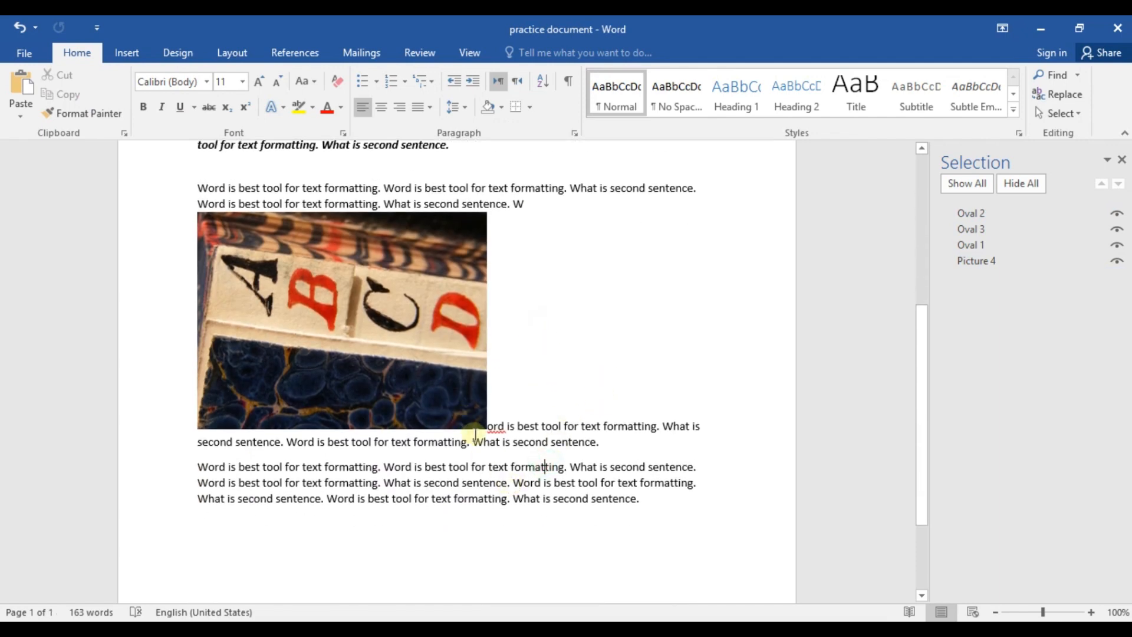
{"action": "left_click", "coordinate": [456, 380]}
{"action": "left_click_drag", "start_coordinate": [487, 429], "coordinate": [365, 262]}
Move the picture below the two plain three-line paragraphs
{"action": "left_click_drag", "start_coordinate": [546, 260], "coordinate": [323, 257]}
{"action": "left_click", "coordinate": [505, 375]}
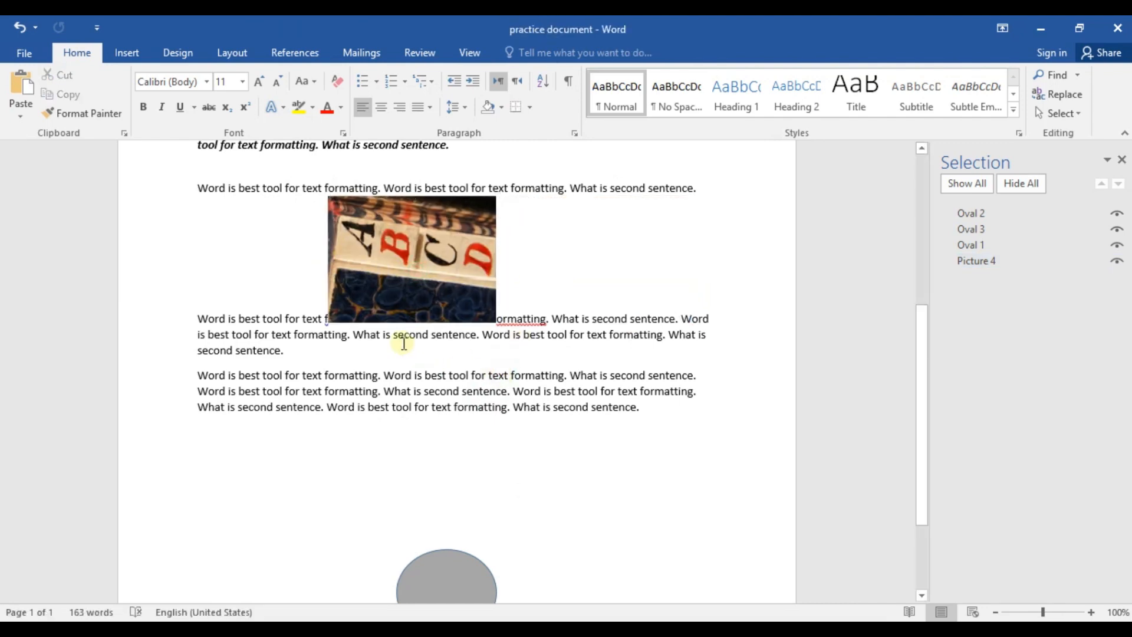
{"action": "left_click_drag", "start_coordinate": [397, 263], "coordinate": [348, 410]}
{"action": "left_click_drag", "start_coordinate": [398, 335], "coordinate": [333, 467]}
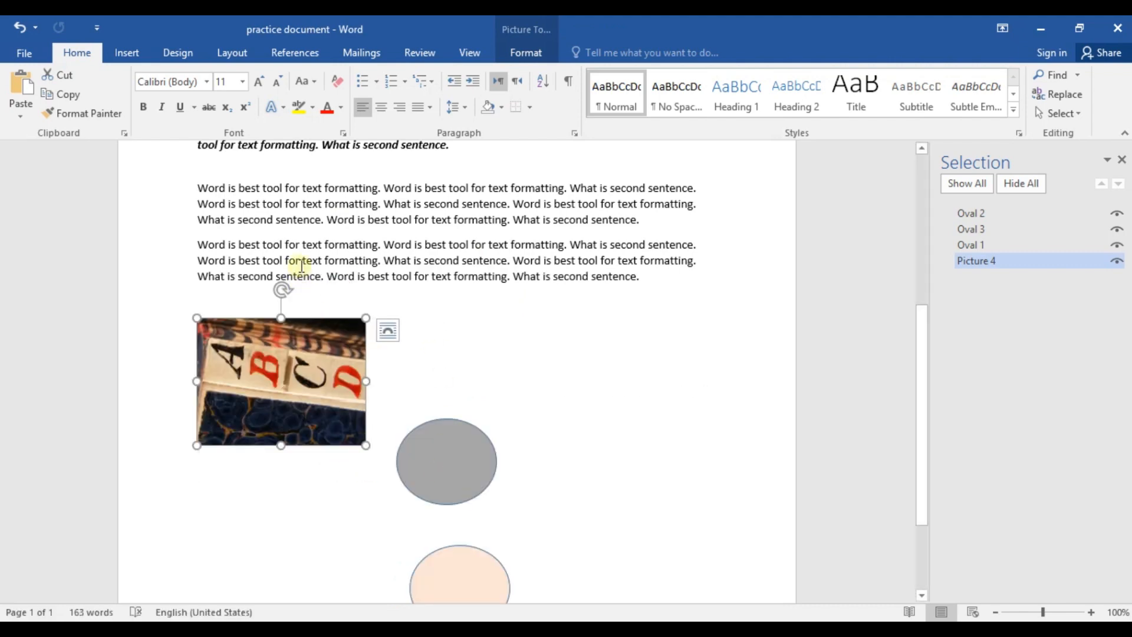
{"action": "scroll", "coordinate": [369, 384], "scroll_direction": "up", "scroll_amount": 2}
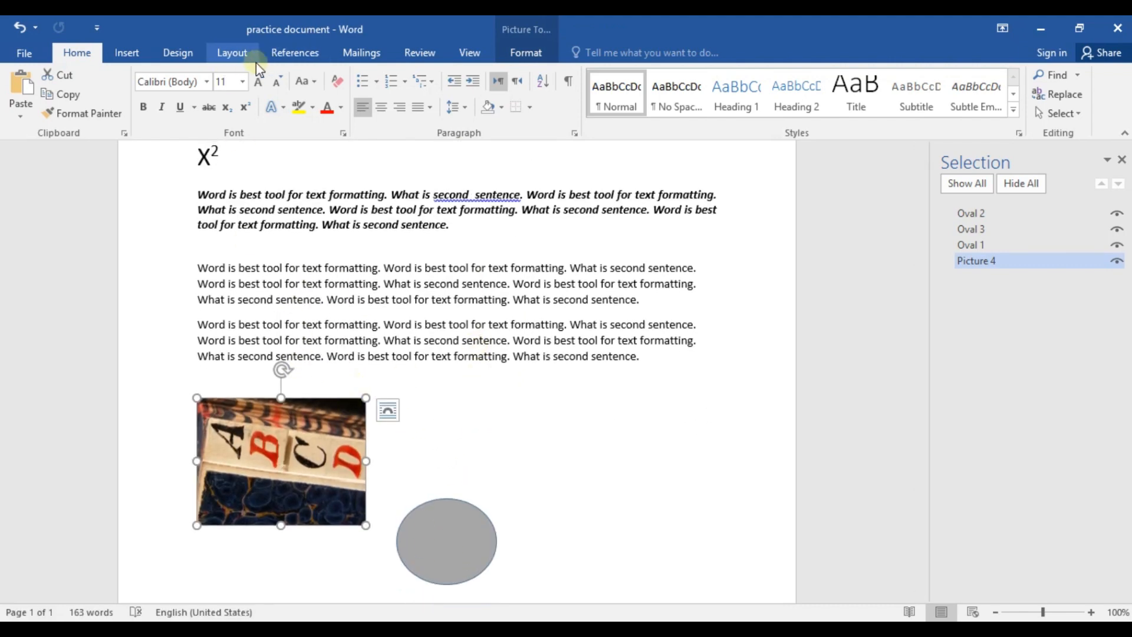
Move the picture above the plain paragraphs and position it at the top right of the page with text wrapping
{"action": "left_click", "coordinate": [231, 54]}
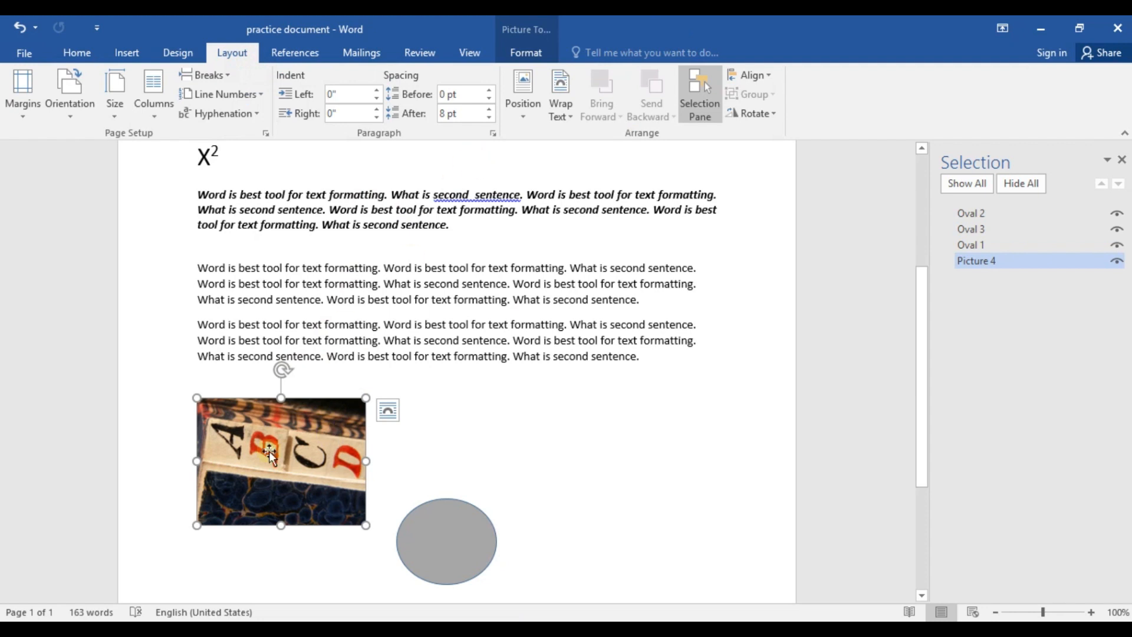
{"action": "left_click_drag", "start_coordinate": [311, 454], "coordinate": [326, 236]}
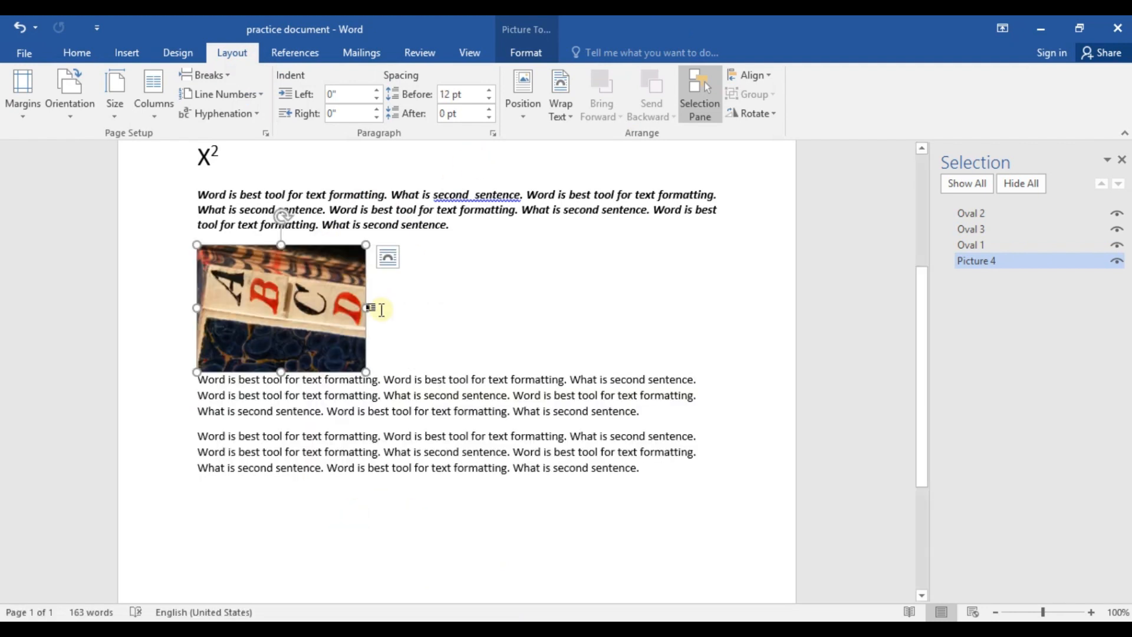
{"action": "left_click", "coordinate": [524, 112]}
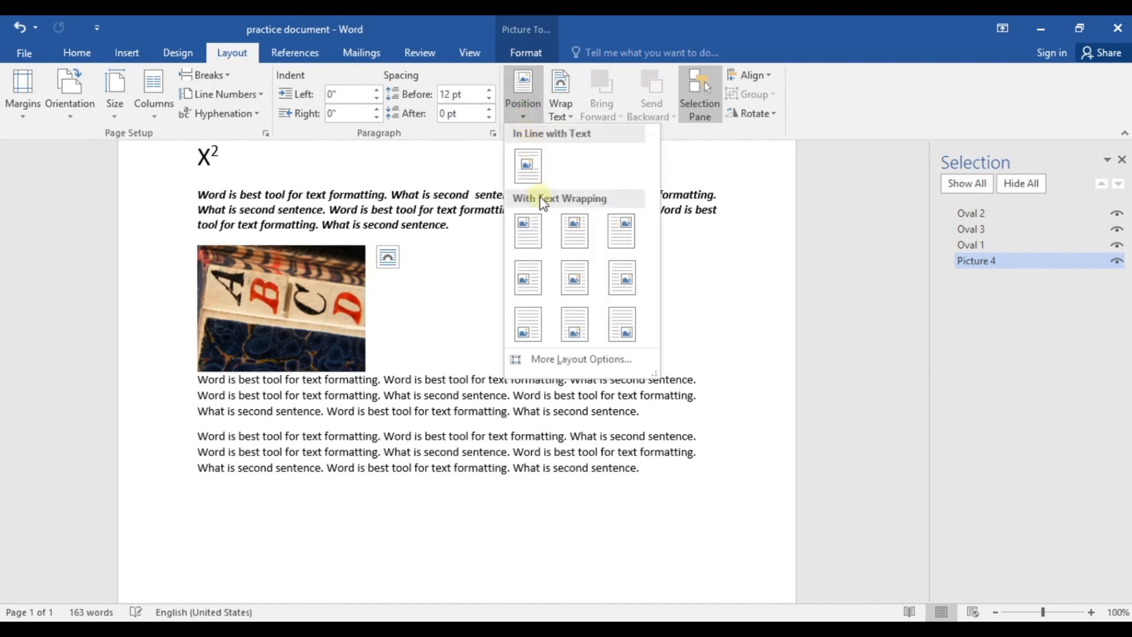
{"action": "left_click", "coordinate": [622, 235]}
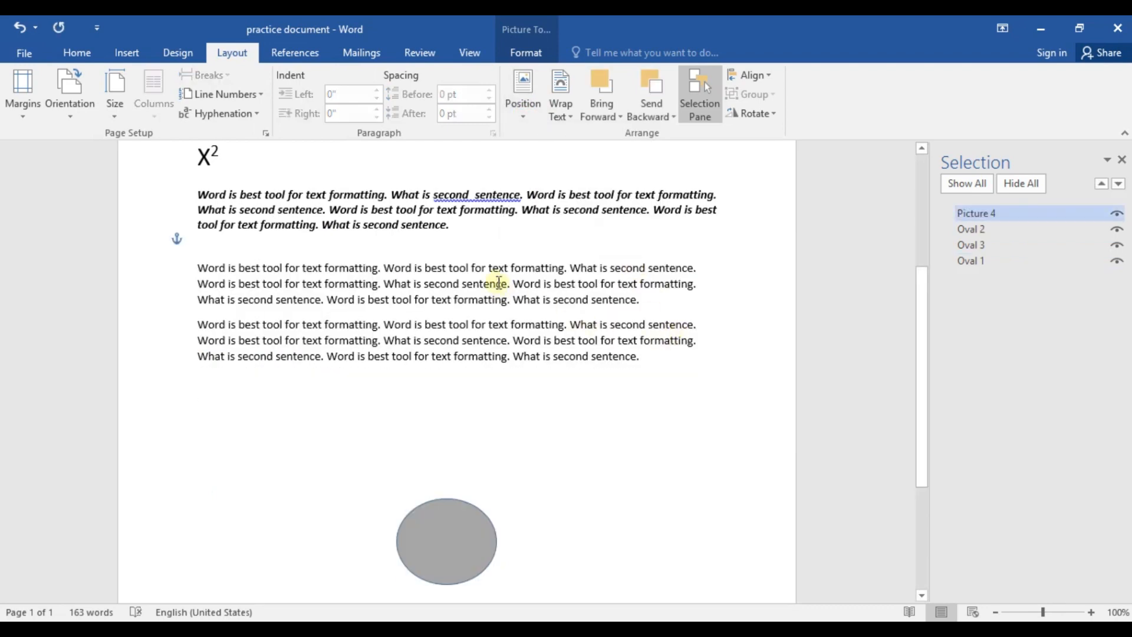
{"action": "scroll", "coordinate": [631, 318], "scroll_direction": "up", "scroll_amount": 4}
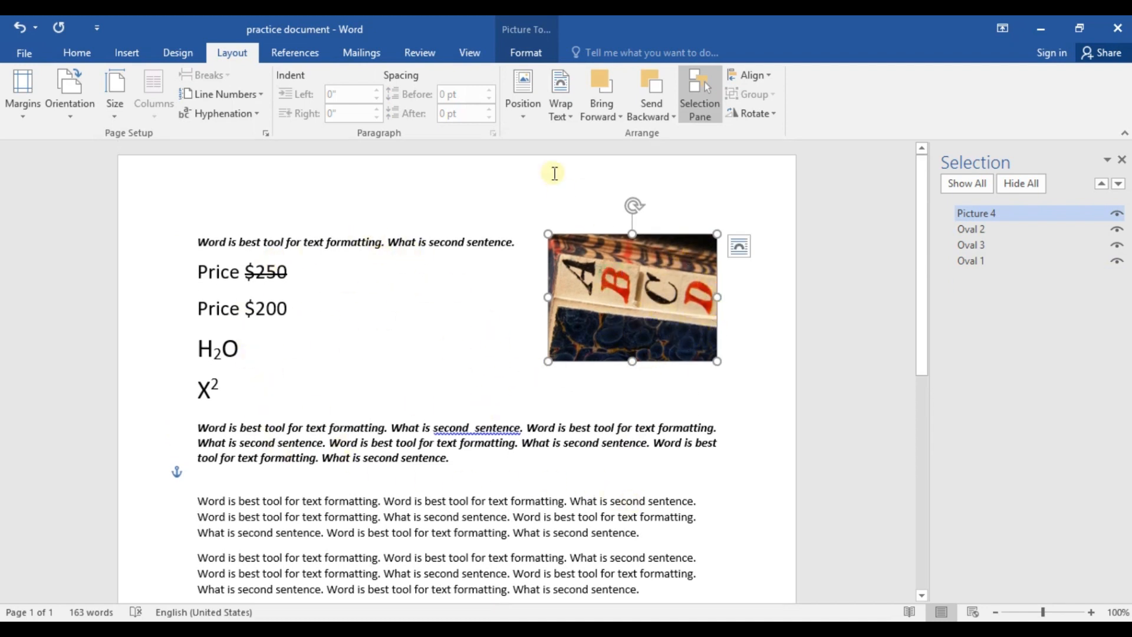
Position the picture in the middle center of the page with text wrapping
{"action": "left_click", "coordinate": [523, 97]}
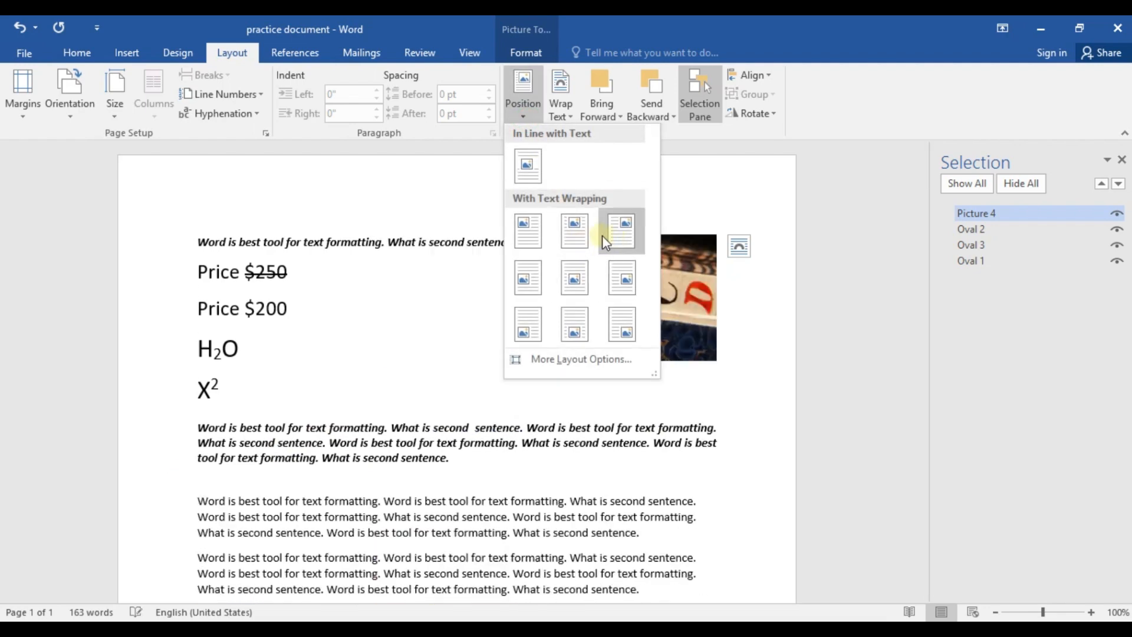
{"action": "left_click", "coordinate": [576, 280]}
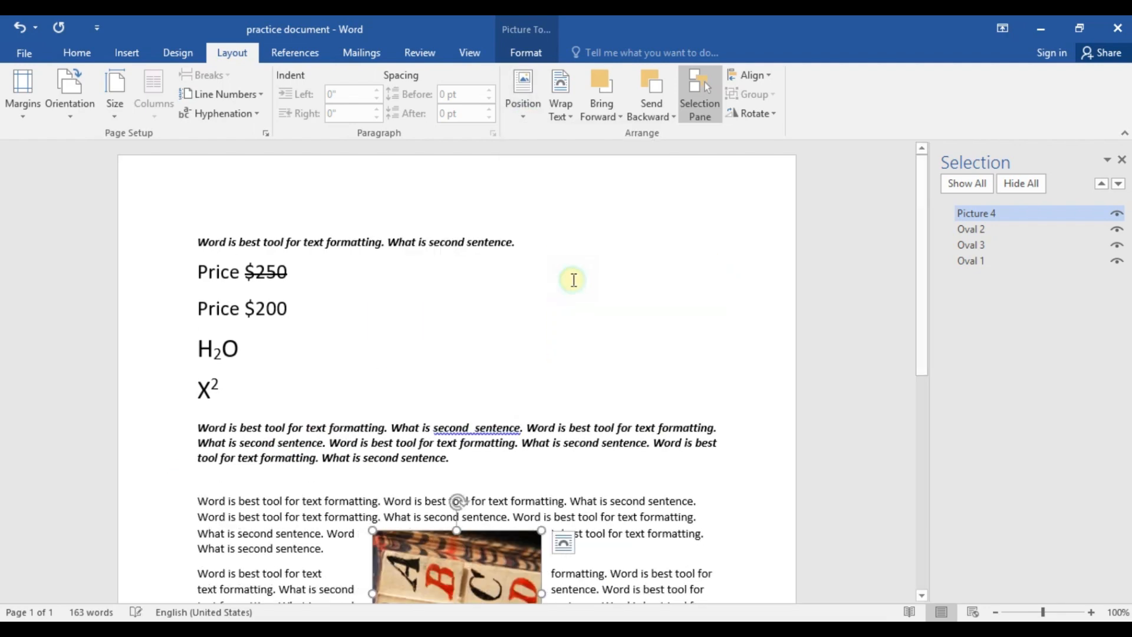
{"action": "scroll", "coordinate": [528, 403], "scroll_direction": "down", "scroll_amount": 5}
{"action": "scroll", "coordinate": [528, 403], "scroll_direction": "down", "scroll_amount": 1}
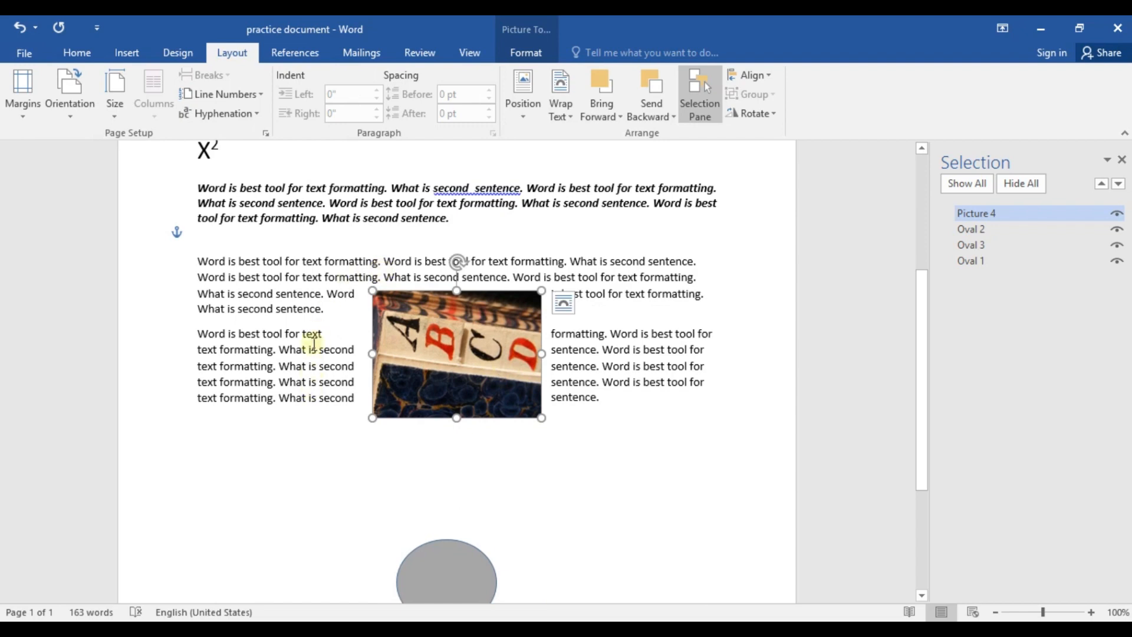
{"action": "left_click", "coordinate": [647, 441]}
{"action": "scroll", "coordinate": [497, 369], "scroll_direction": "up", "scroll_amount": 4}
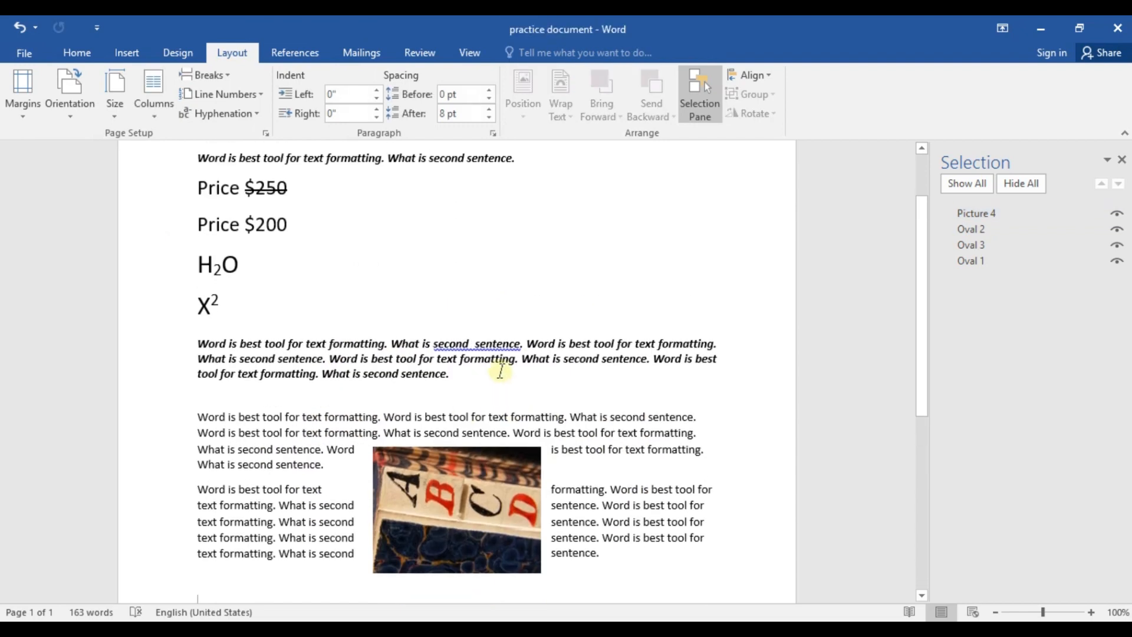
{"action": "left_click", "coordinate": [542, 493]}
{"action": "scroll", "coordinate": [560, 484], "scroll_direction": "down", "scroll_amount": 5}
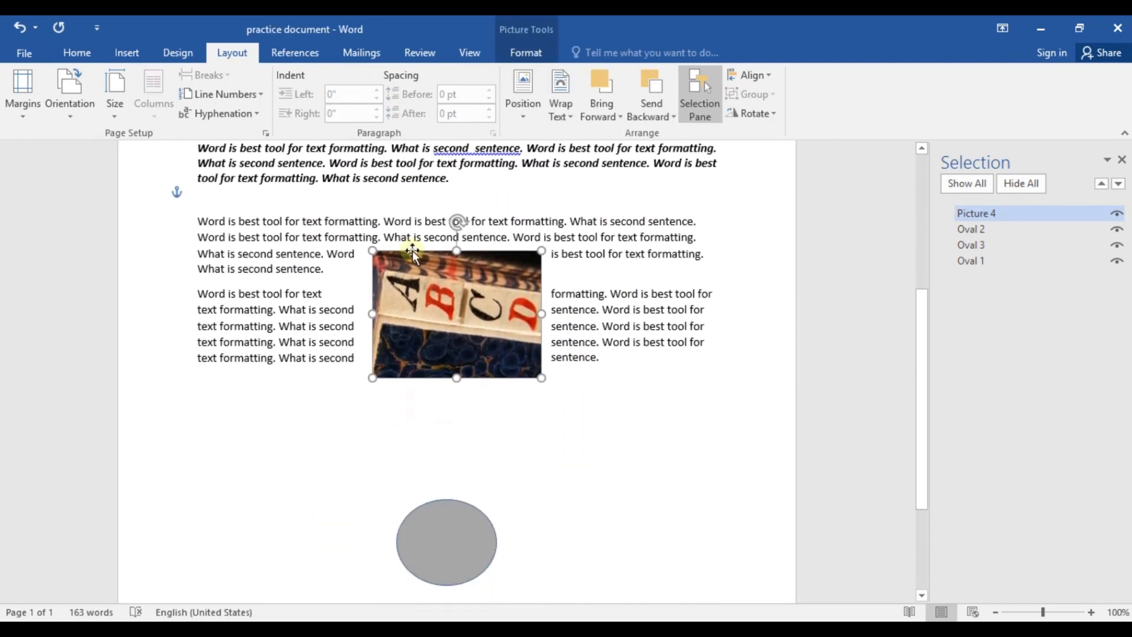
Select text in the first plain paragraph and paste copied sentence text several times after the wrapped paragraph as new paragraphs
{"action": "left_click_drag", "start_coordinate": [177, 192], "coordinate": [284, 247]}
{"action": "key", "text": "ctrl+z"}
{"action": "left_click", "coordinate": [337, 266]}
{"action": "left_click_drag", "start_coordinate": [248, 230], "coordinate": [202, 220]}
{"action": "key", "text": "ctrl+c"}
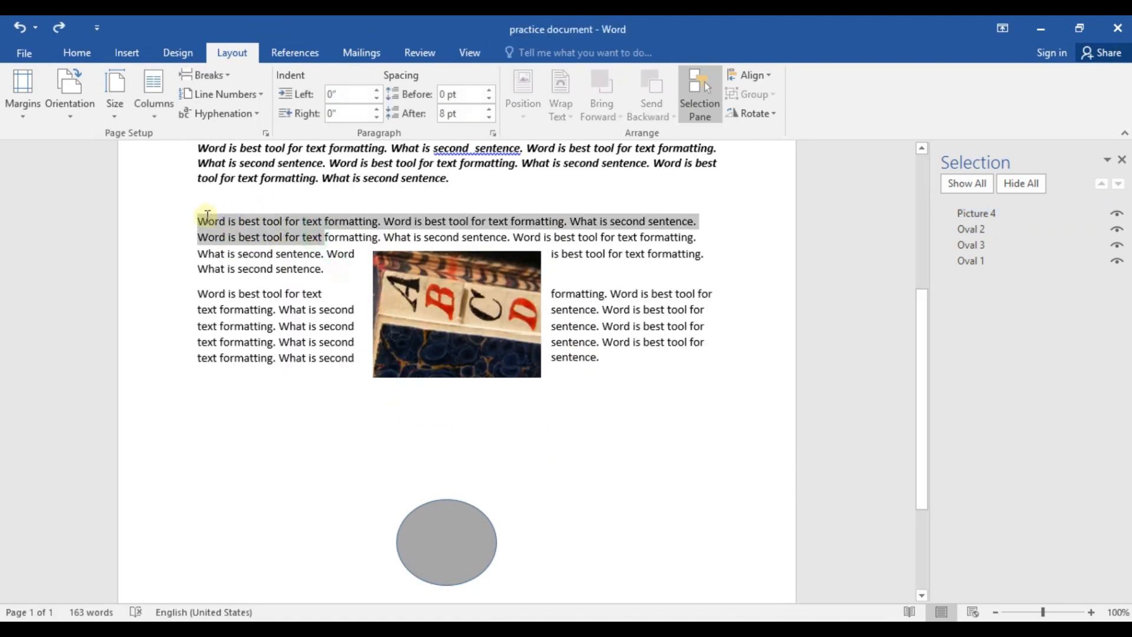
{"action": "left_click", "coordinate": [623, 374]}
{"action": "key", "text": "ctrl+v"}
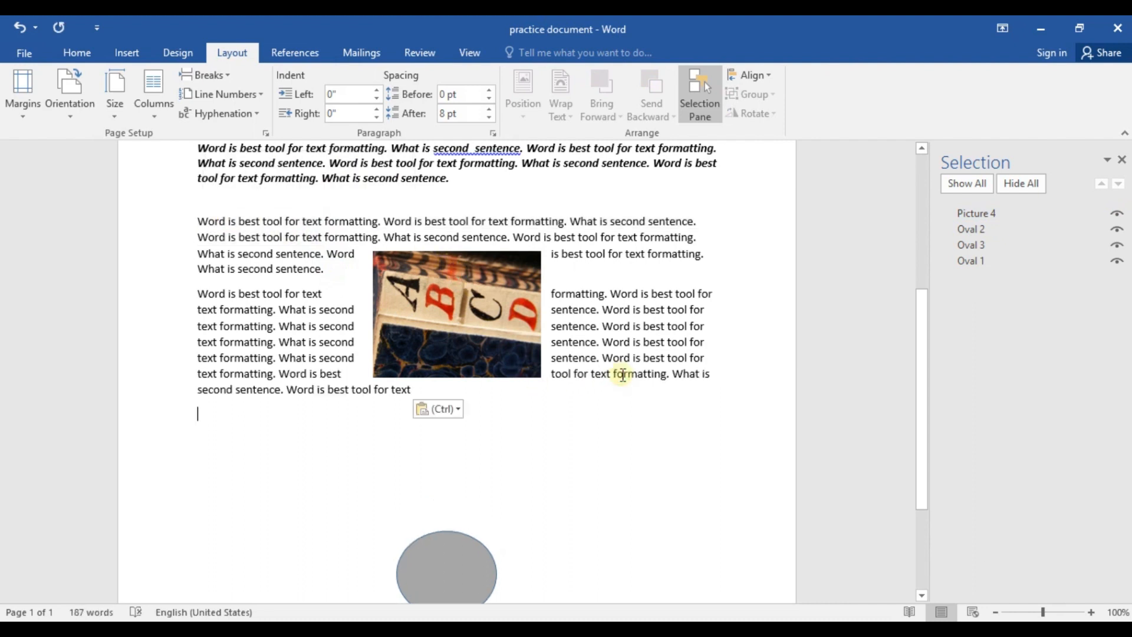
{"action": "key", "text": "Return"}
{"action": "key", "text": "ctrl+v"}
{"action": "key", "text": "Return"}
{"action": "key", "text": "ctrl+v"}
{"action": "key", "text": "ctrl+v"}
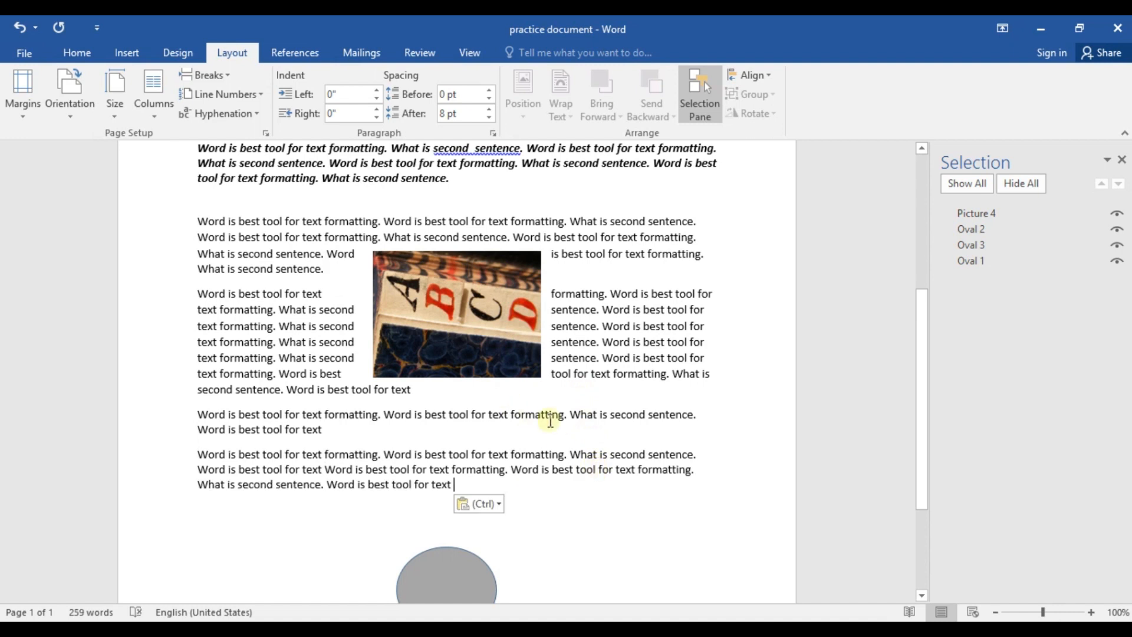
Position the picture at the middle left of the page with text wrapping
{"action": "left_click", "coordinate": [406, 270]}
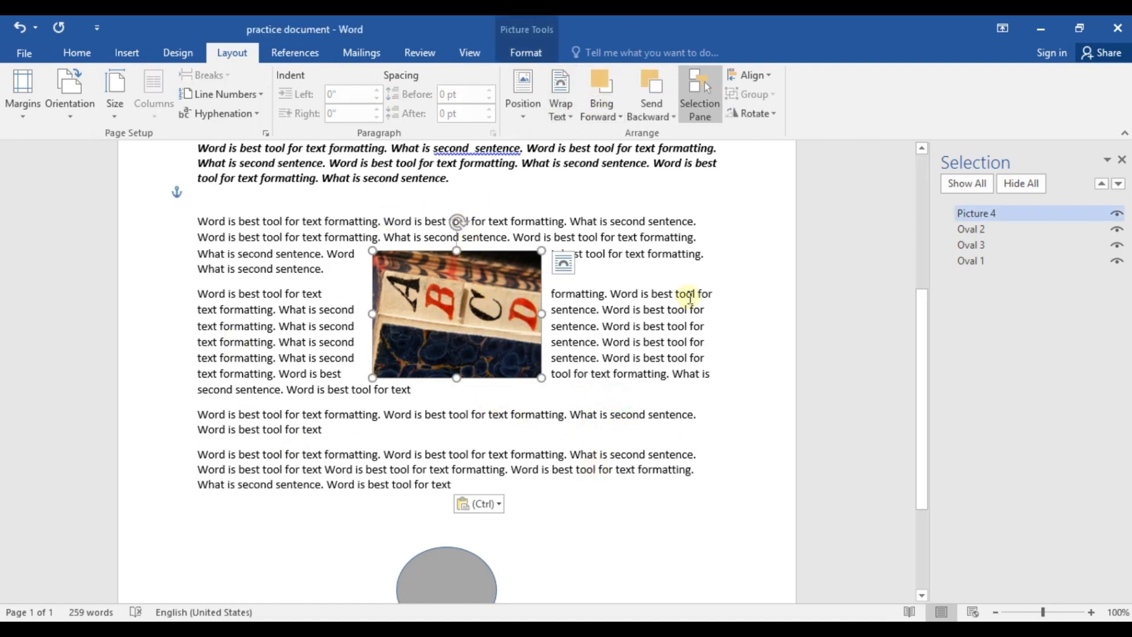
{"action": "left_click", "coordinate": [523, 106]}
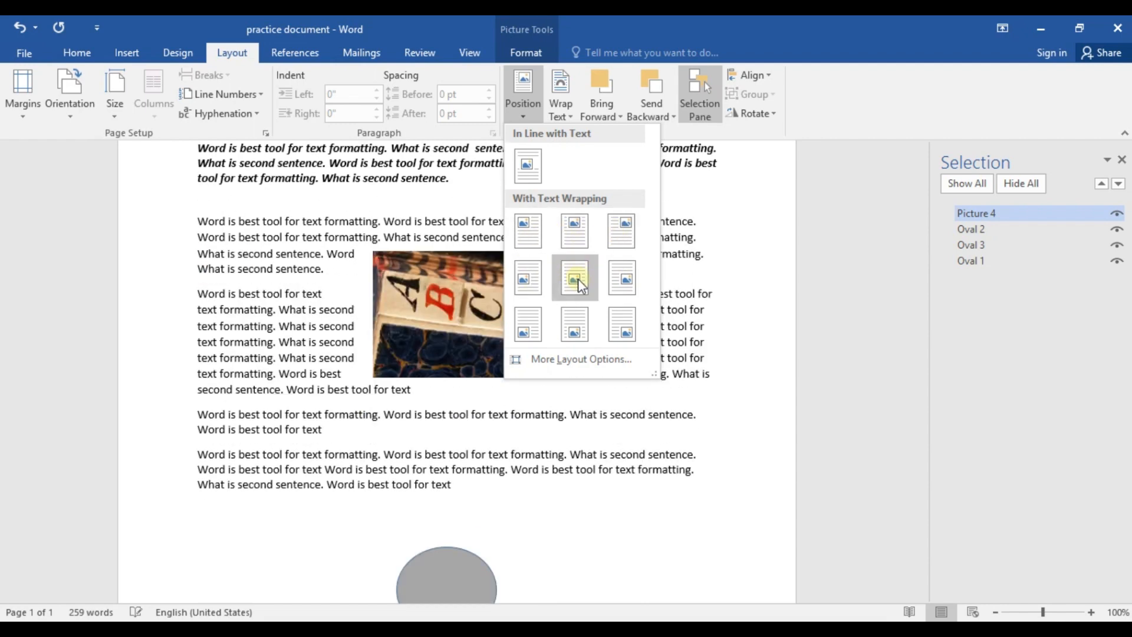
{"action": "left_click", "coordinate": [668, 405]}
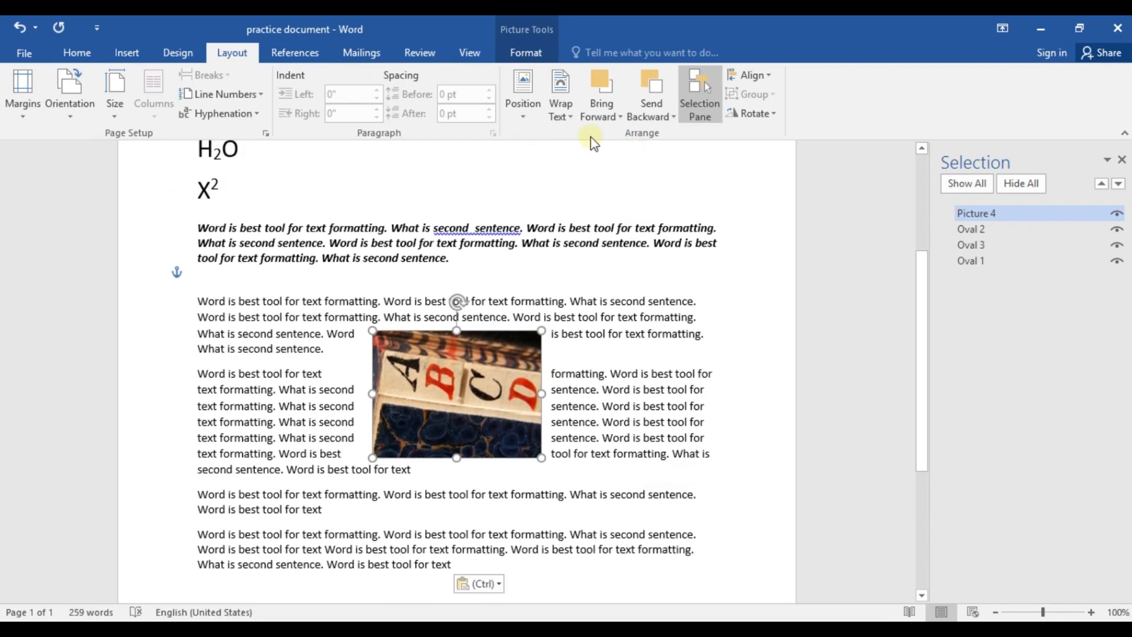
{"action": "left_click", "coordinate": [570, 118]}
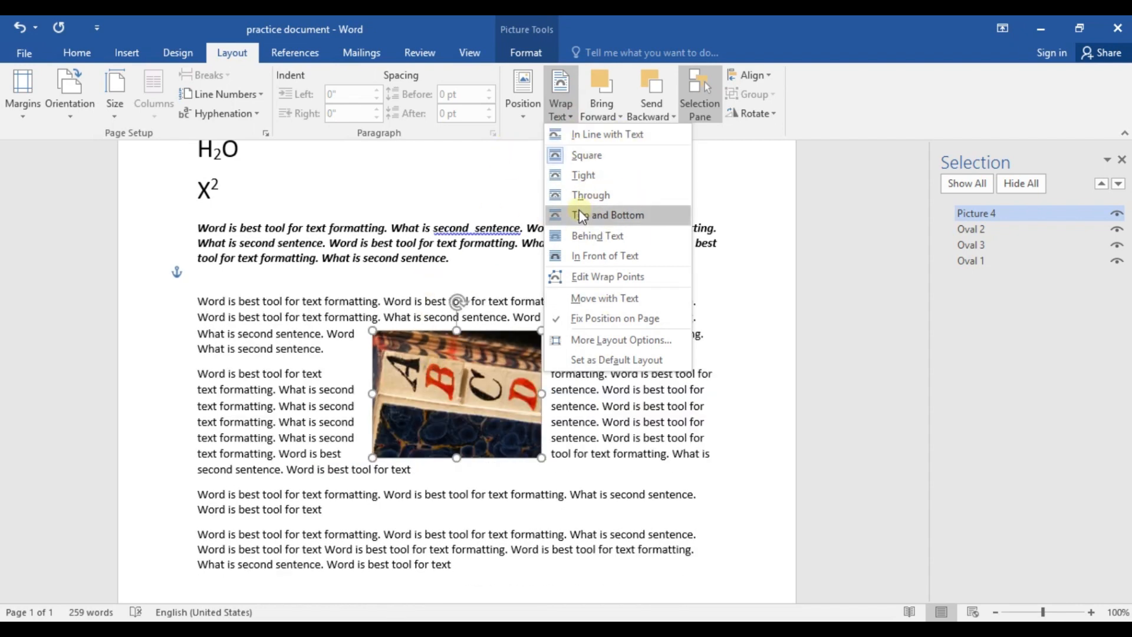
{"action": "left_click", "coordinate": [491, 377]}
{"action": "left_click_drag", "start_coordinate": [468, 395], "coordinate": [357, 370]}
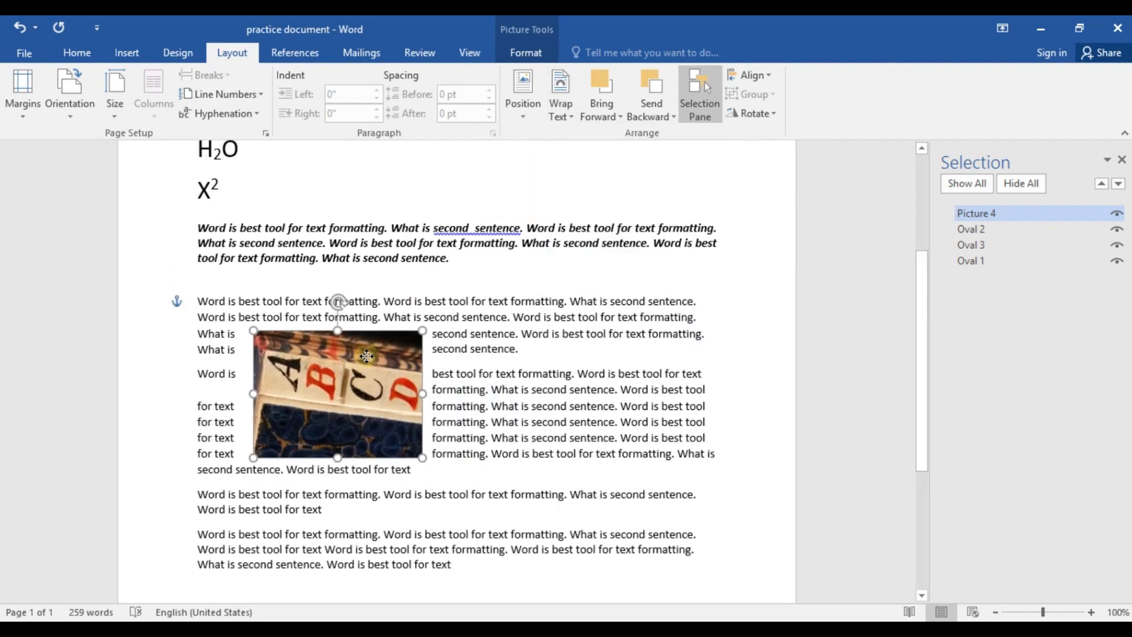
{"action": "left_click", "coordinate": [523, 97]}
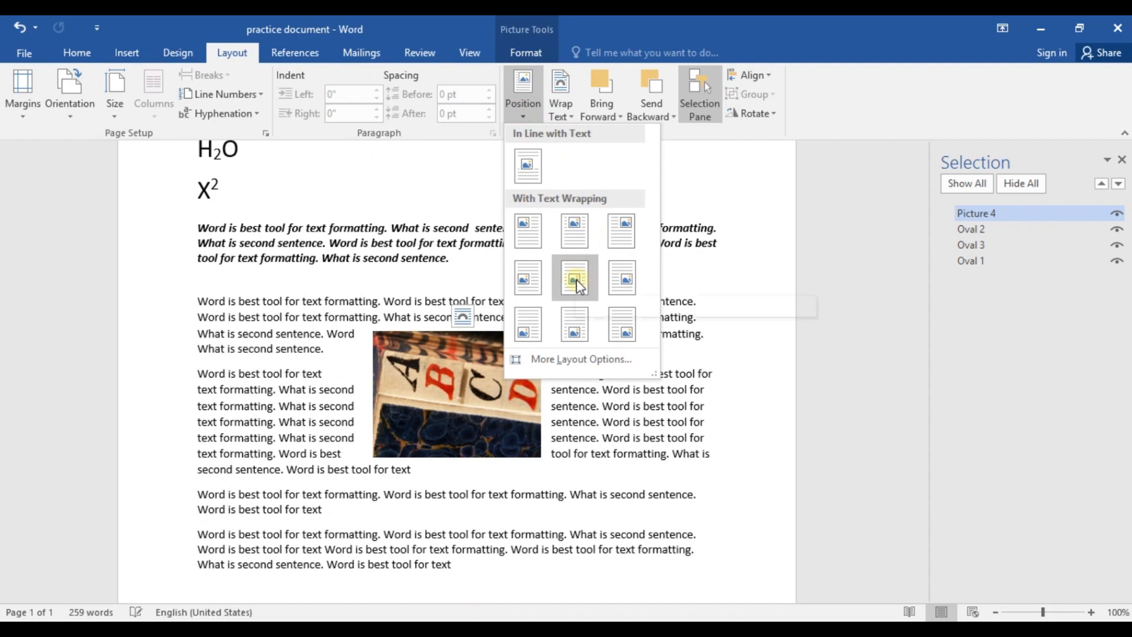
{"action": "left_click", "coordinate": [535, 276]}
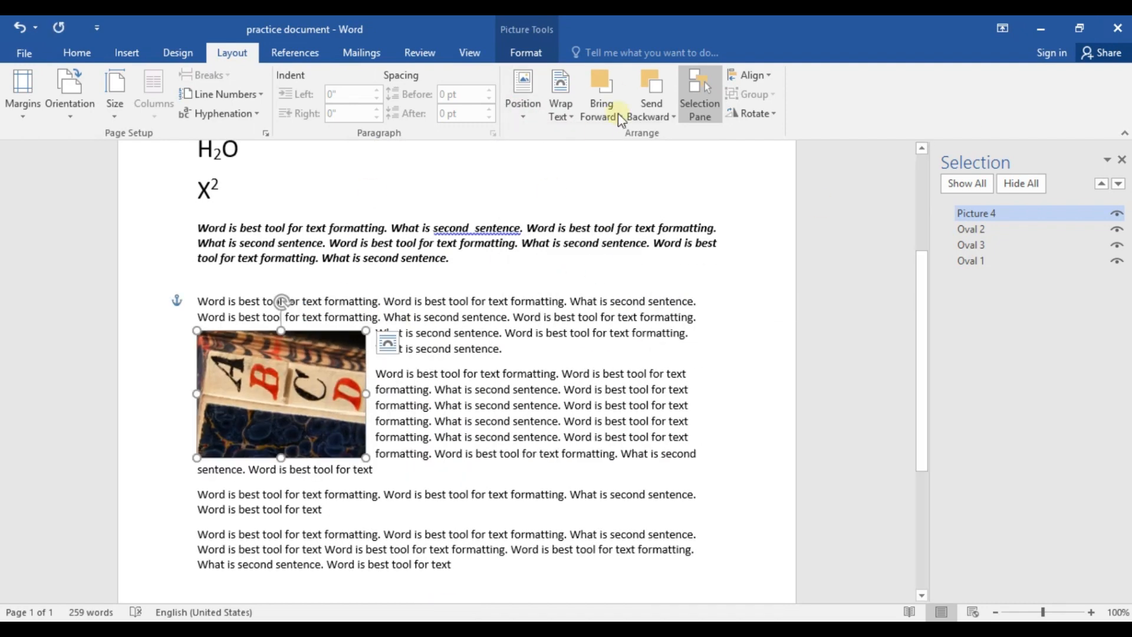
Wrap the picture behind the text, then undo that wrapping change
{"action": "right_click", "coordinate": [559, 118]}
{"action": "left_click", "coordinate": [559, 118]}
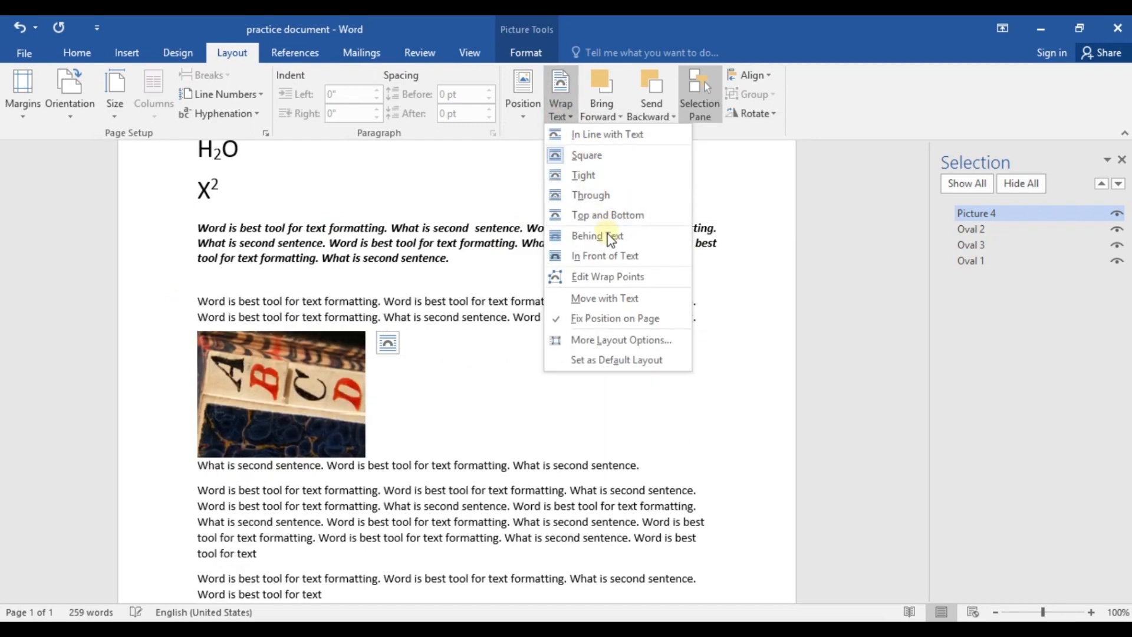
{"action": "left_click", "coordinate": [609, 236]}
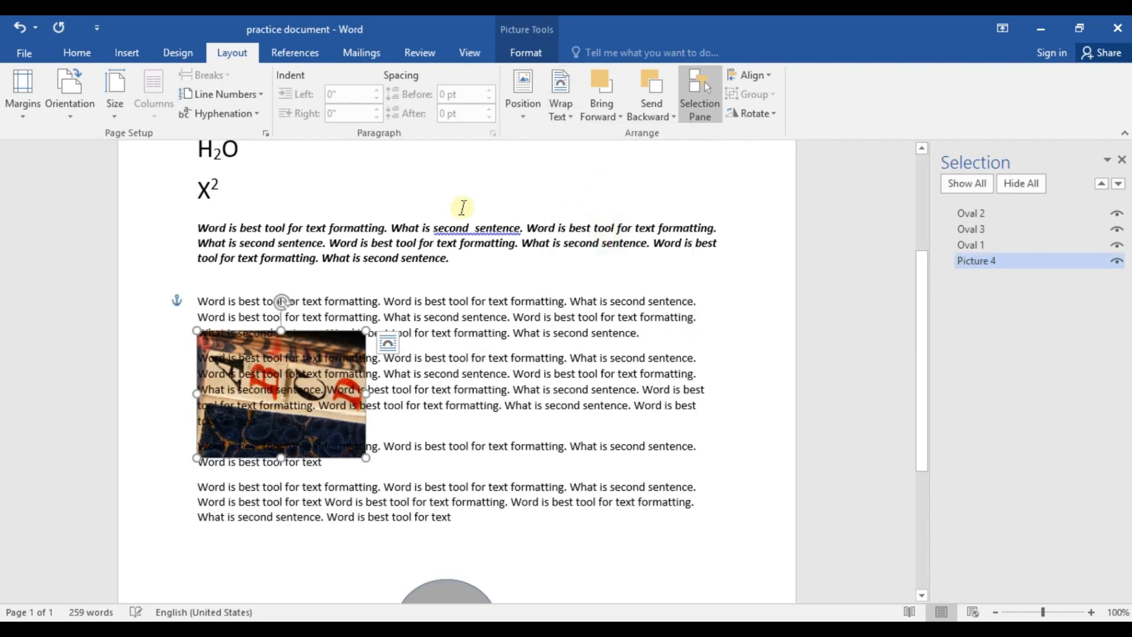
{"action": "left_click", "coordinate": [301, 373]}
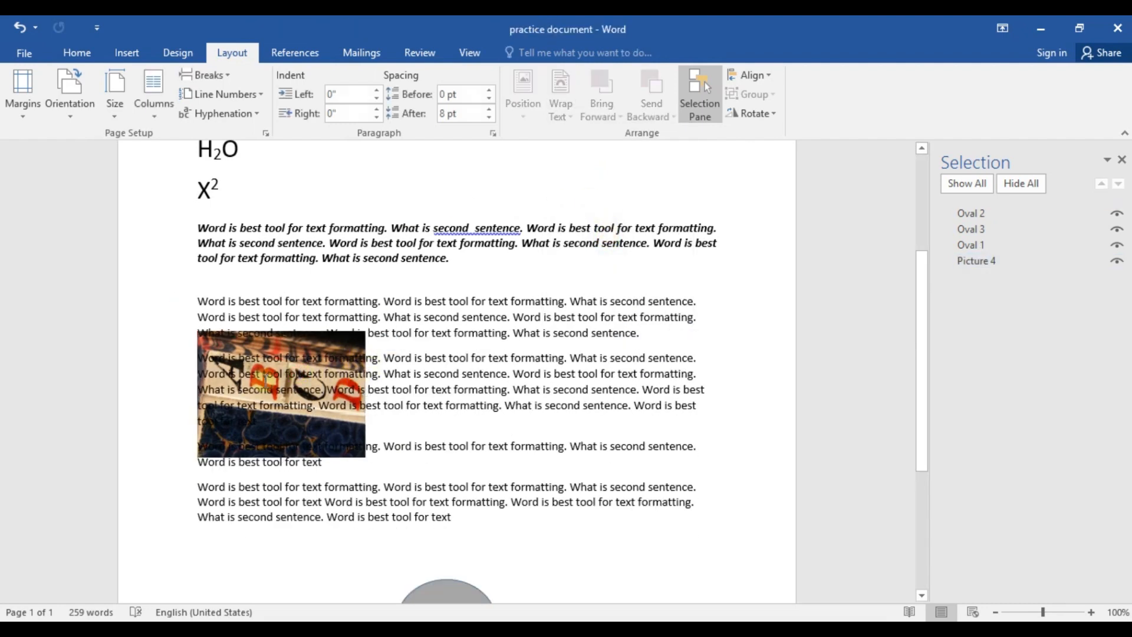
{"action": "left_click", "coordinate": [348, 343]}
{"action": "key", "text": "ctrl+z"}
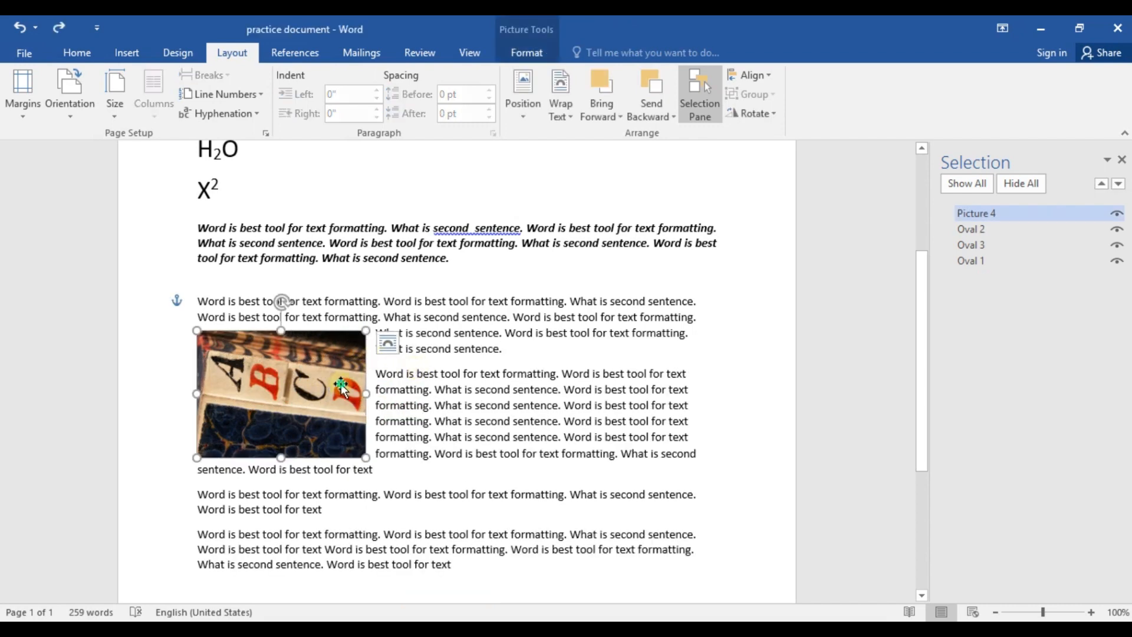
Set the picture's wrapping to In Front of Text and move it slightly right over the text
{"action": "left_click", "coordinate": [566, 121]}
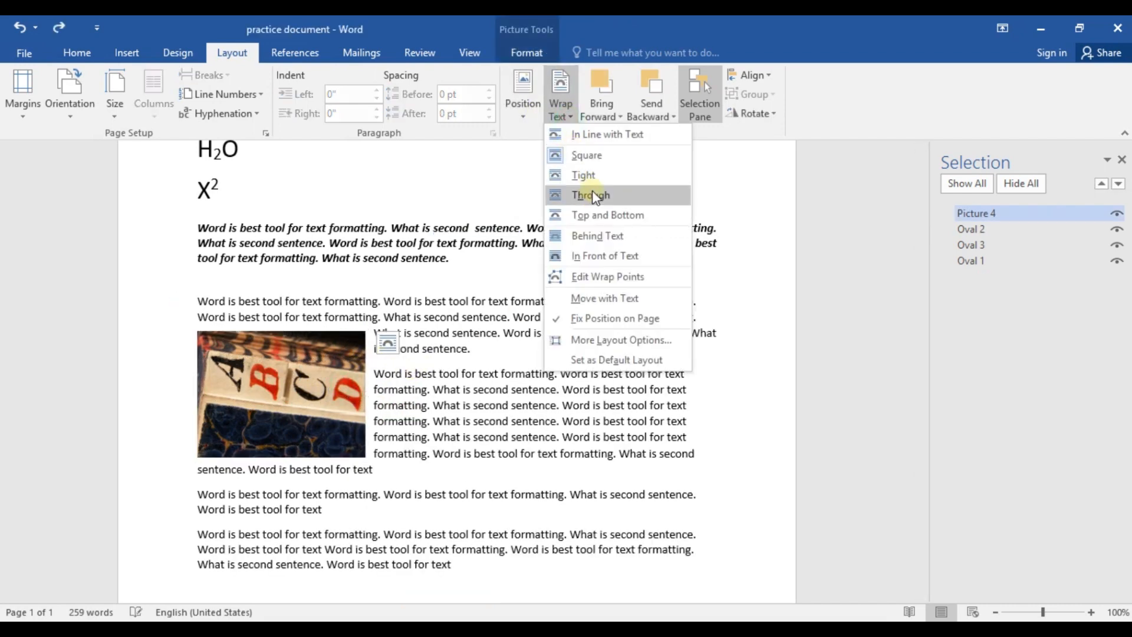
{"action": "left_click", "coordinate": [602, 256]}
{"action": "left_click_drag", "start_coordinate": [288, 365], "coordinate": [328, 343]}
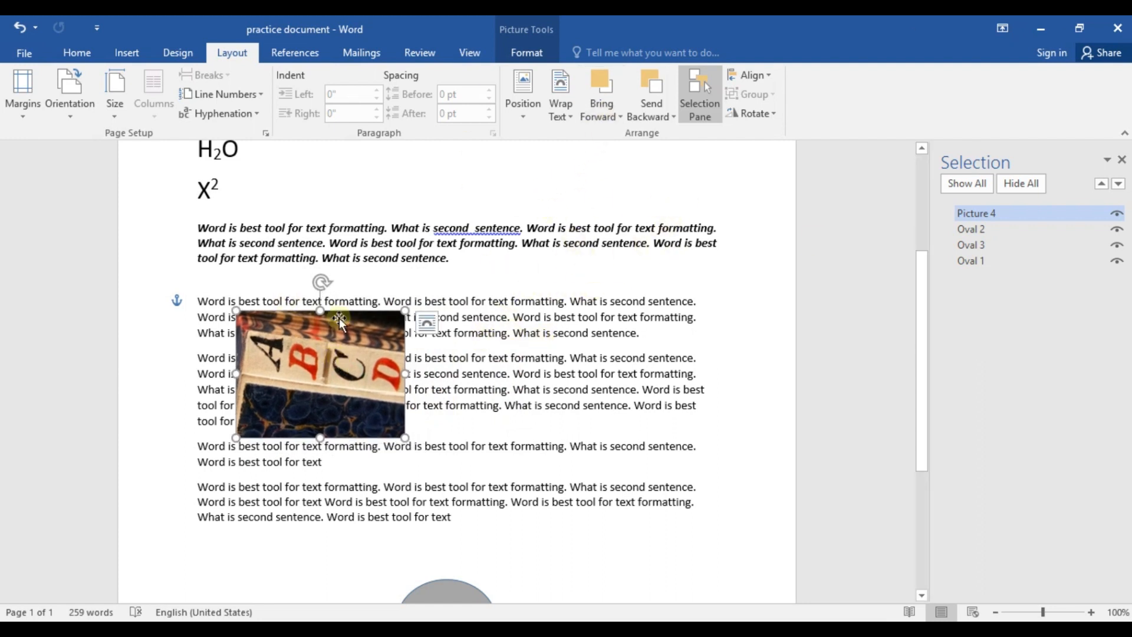
Rotate the picture right 90°
{"action": "left_click", "coordinate": [758, 114]}
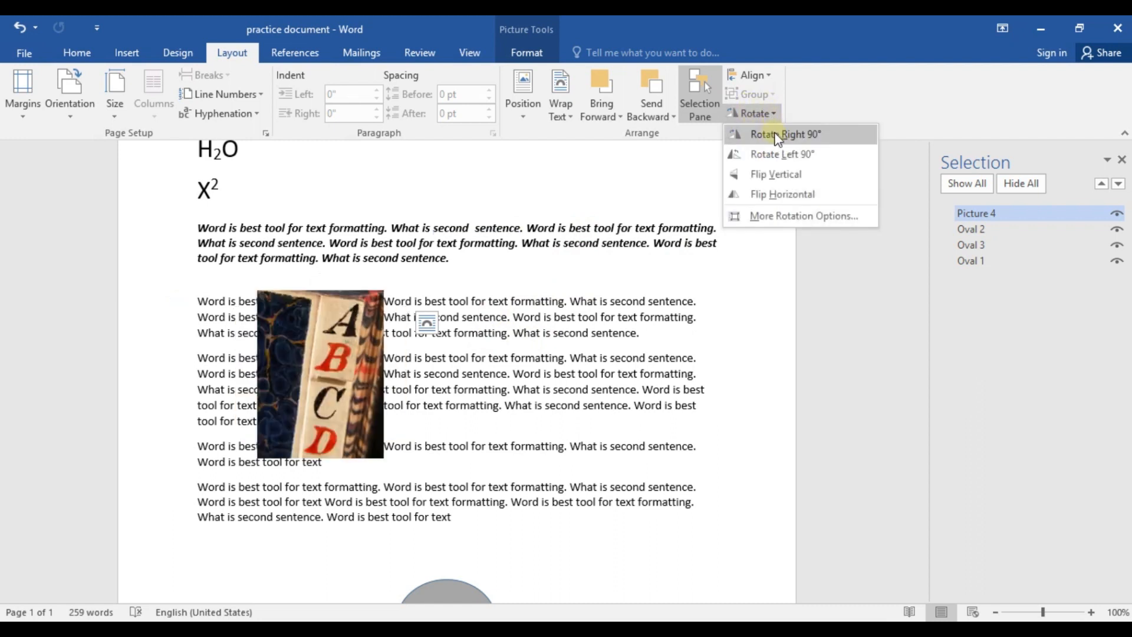
{"action": "left_click", "coordinate": [777, 136]}
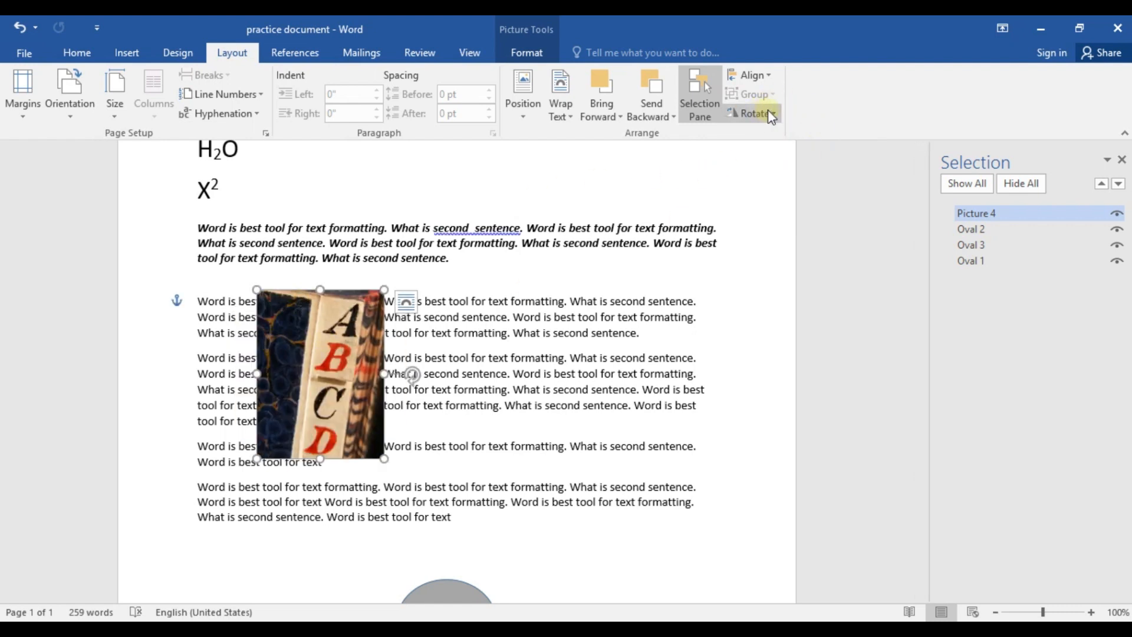
Rotate the picture left 90°
{"action": "left_click", "coordinate": [767, 112]}
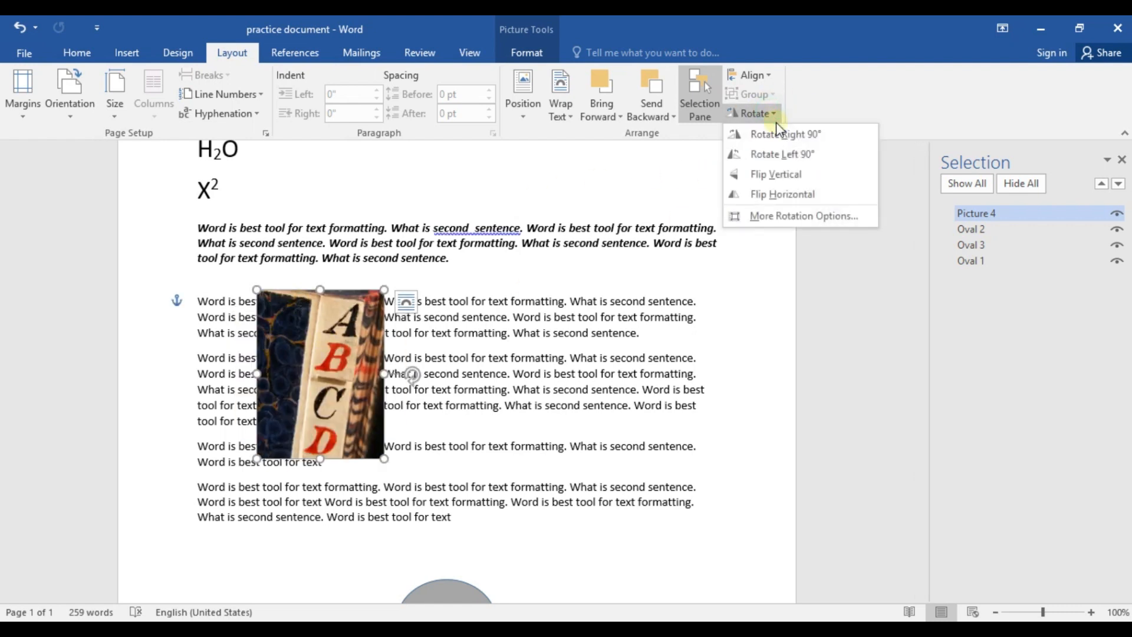
{"action": "left_click", "coordinate": [793, 156]}
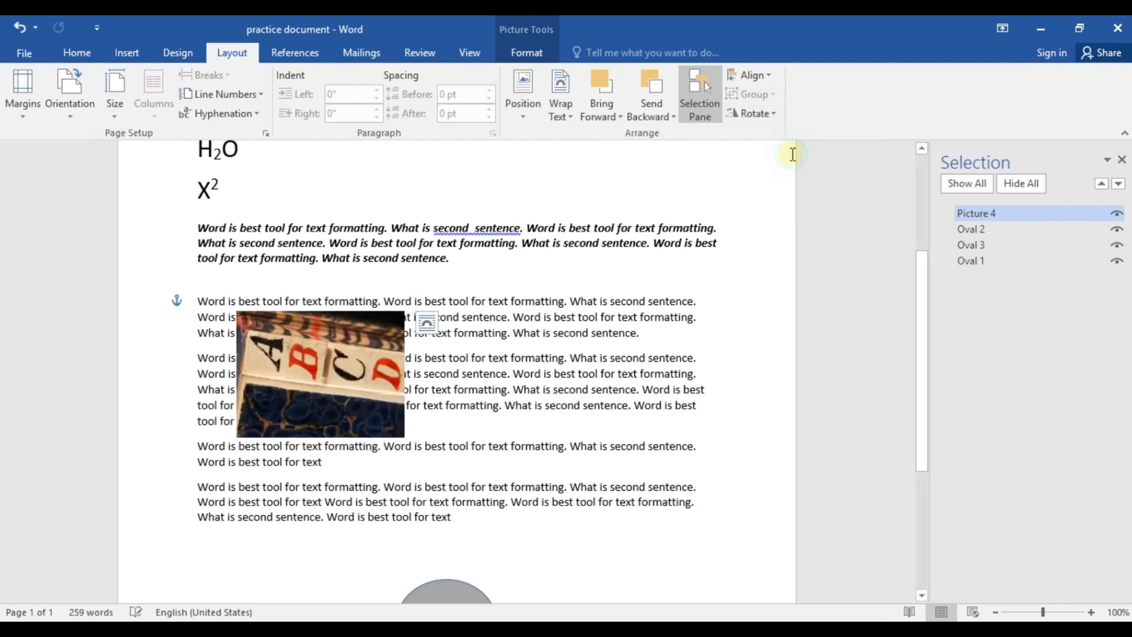
Flip the picture vertically
{"action": "left_click", "coordinate": [767, 112]}
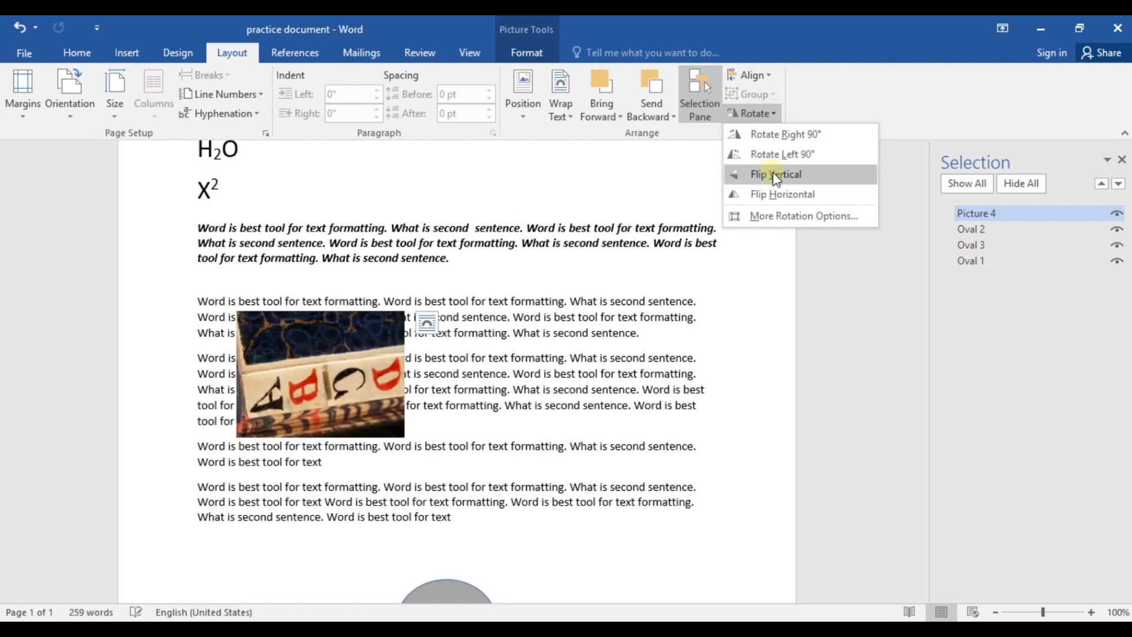
{"action": "left_click", "coordinate": [342, 338]}
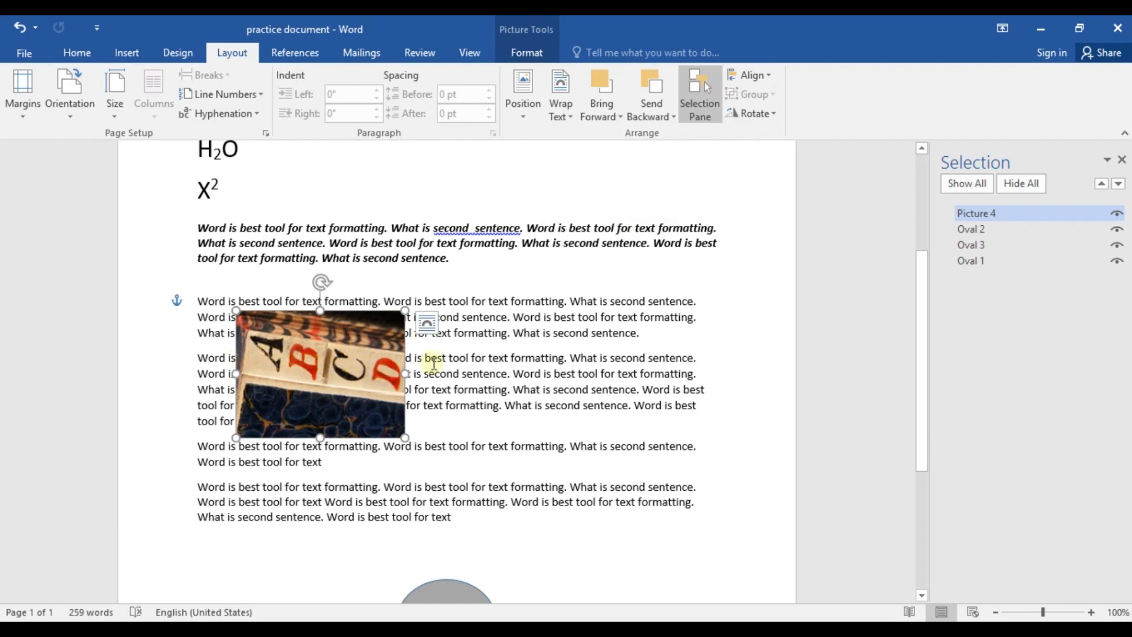
{"action": "left_click", "coordinate": [757, 113]}
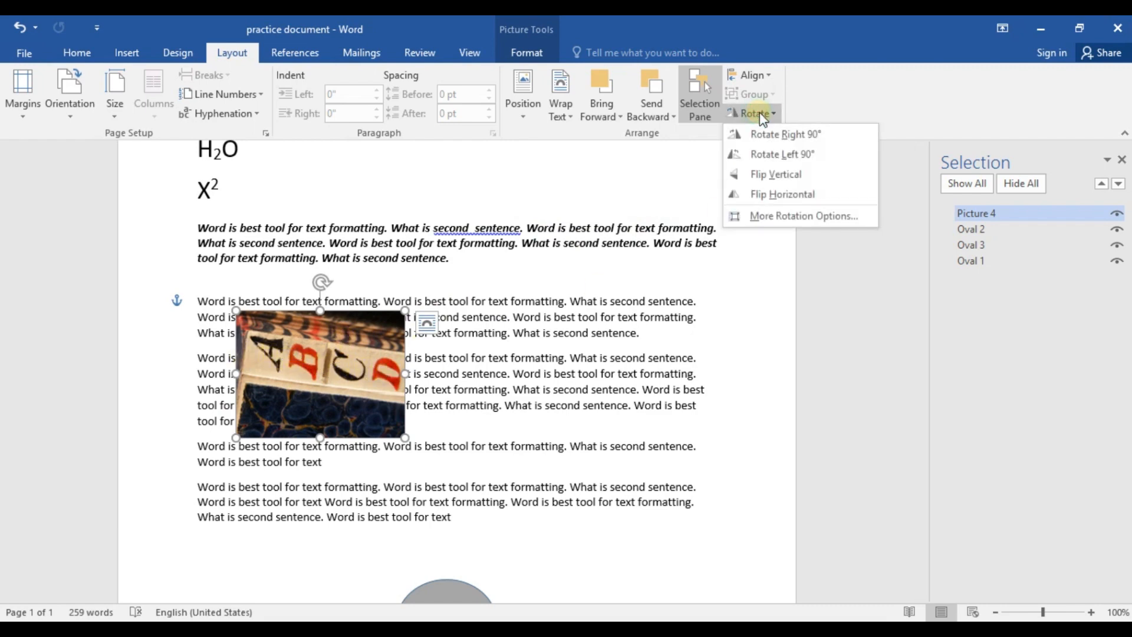
{"action": "left_click", "coordinate": [771, 176]}
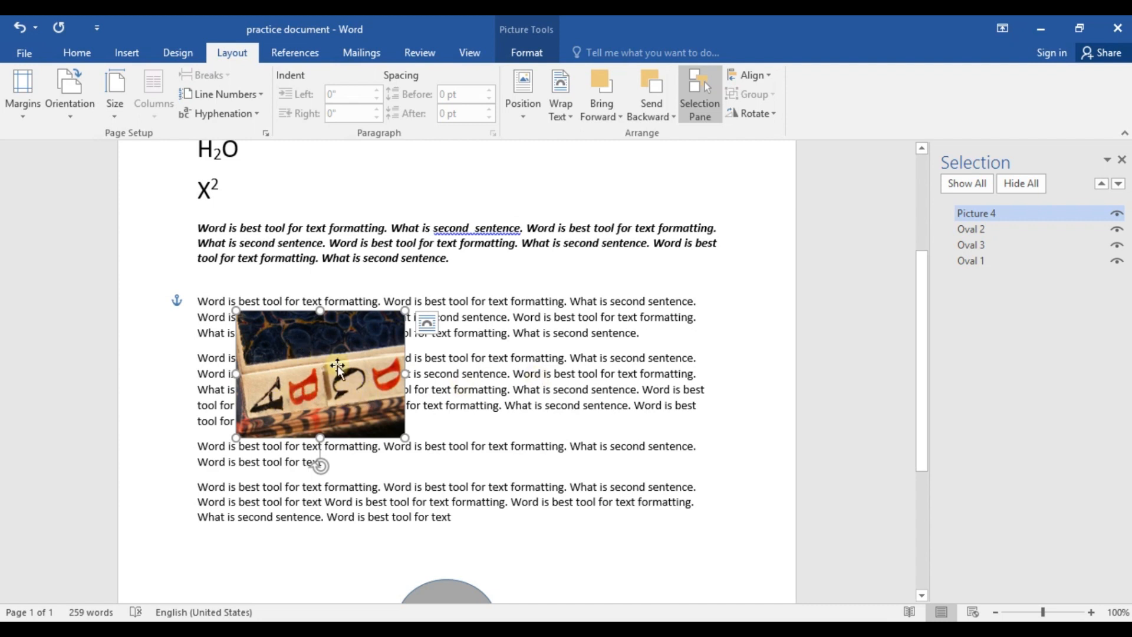
Flip the picture horizontally
{"action": "left_click", "coordinate": [768, 113]}
{"action": "left_click", "coordinate": [767, 188]}
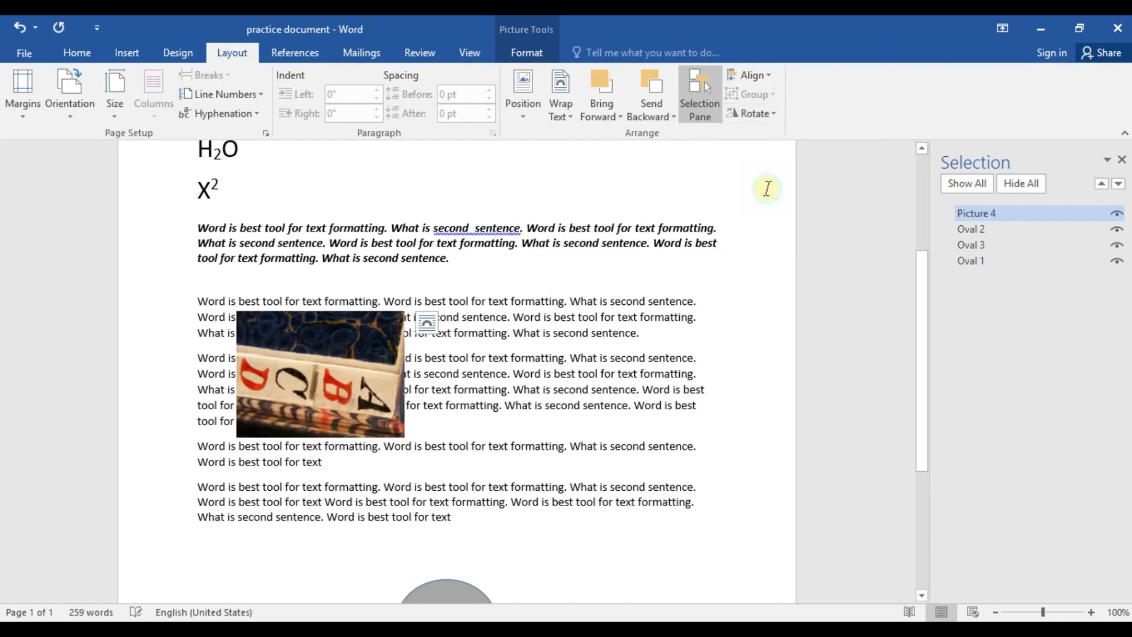
{"action": "left_click", "coordinate": [588, 358]}
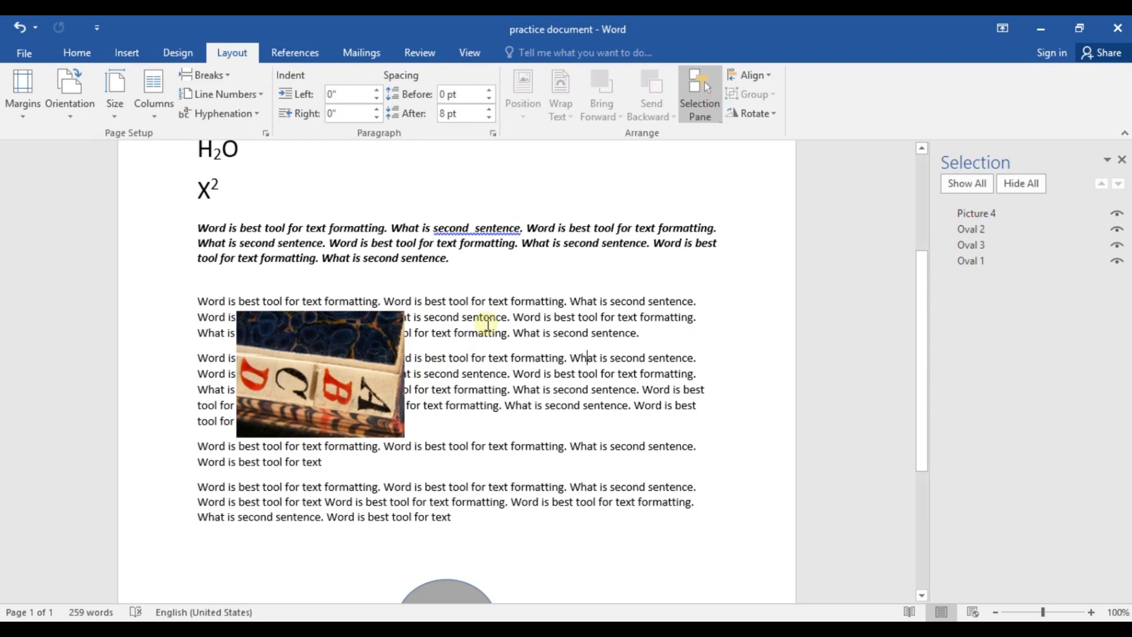
{"action": "left_click", "coordinate": [269, 617]}
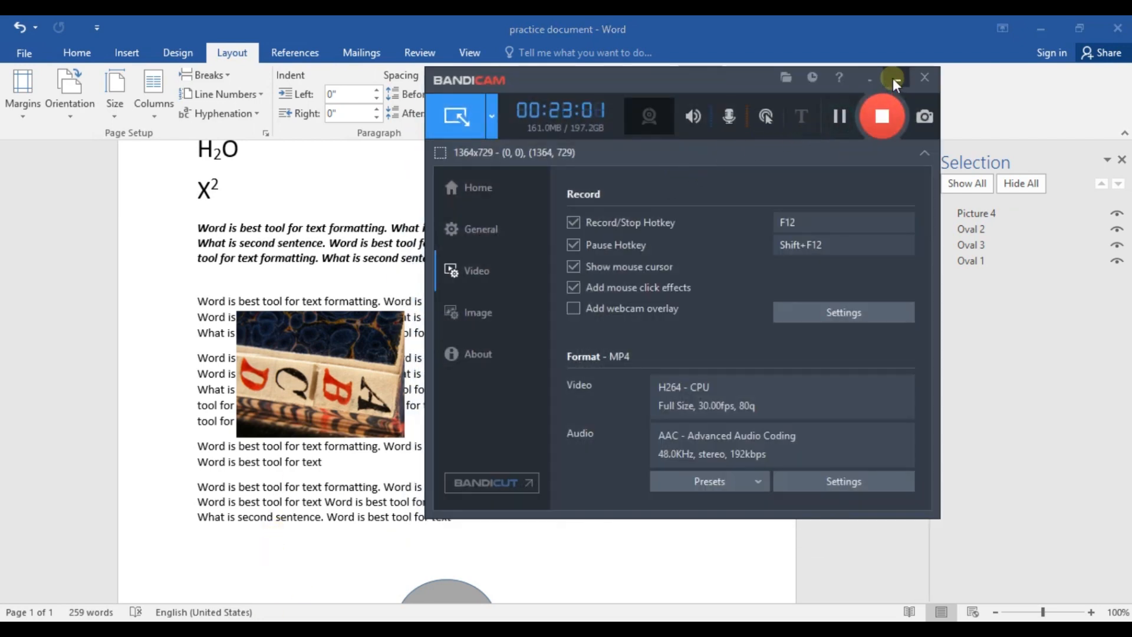
{"action": "left_click", "coordinate": [893, 79]}
Delete the picture from the text
{"action": "left_click", "coordinate": [362, 382]}
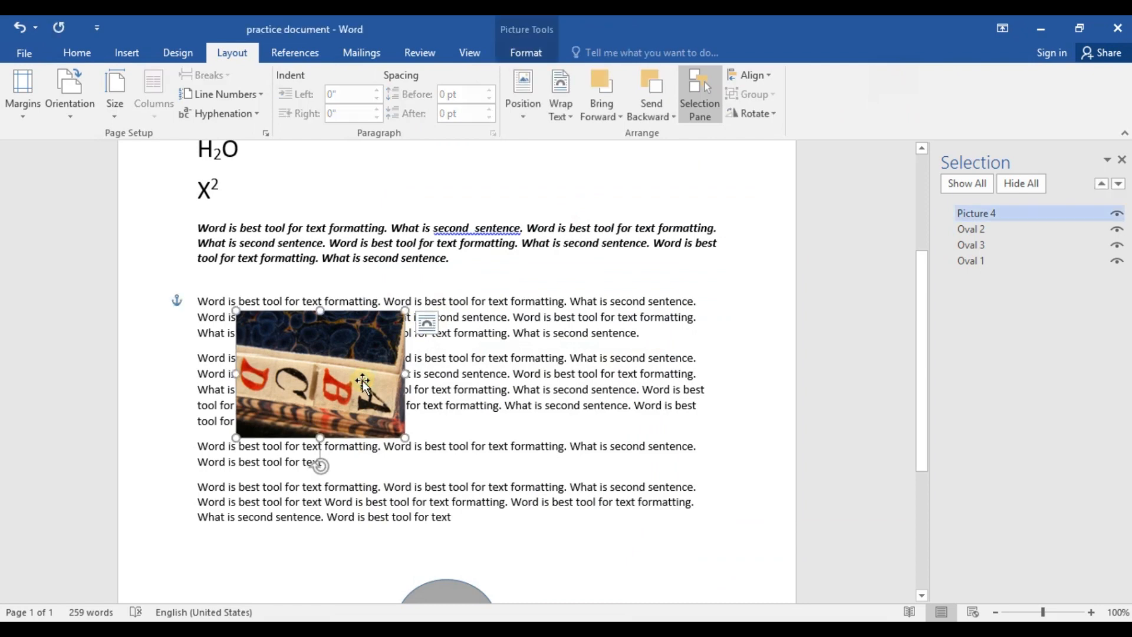
{"action": "key", "text": "Delete"}
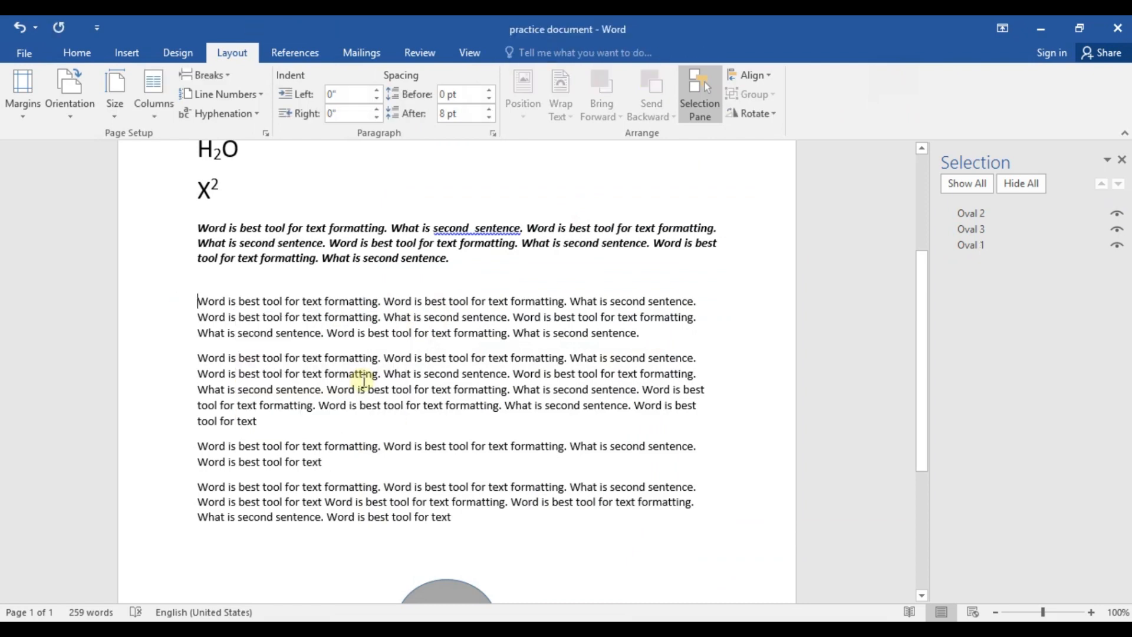
Delete two of the oval shapes below the text
{"action": "scroll", "coordinate": [399, 298], "scroll_direction": "up", "scroll_amount": 4}
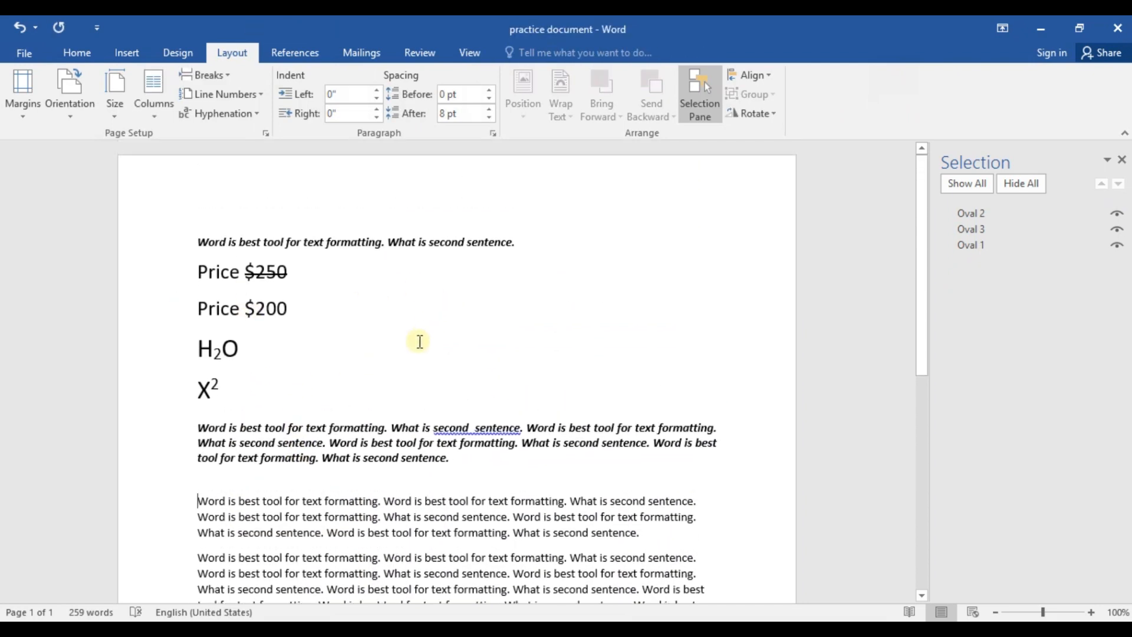
{"action": "scroll", "coordinate": [351, 330], "scroll_direction": "down", "scroll_amount": 3}
{"action": "scroll", "coordinate": [352, 330], "scroll_direction": "down", "scroll_amount": 2}
{"action": "scroll", "coordinate": [296, 280], "scroll_direction": "up", "scroll_amount": 5}
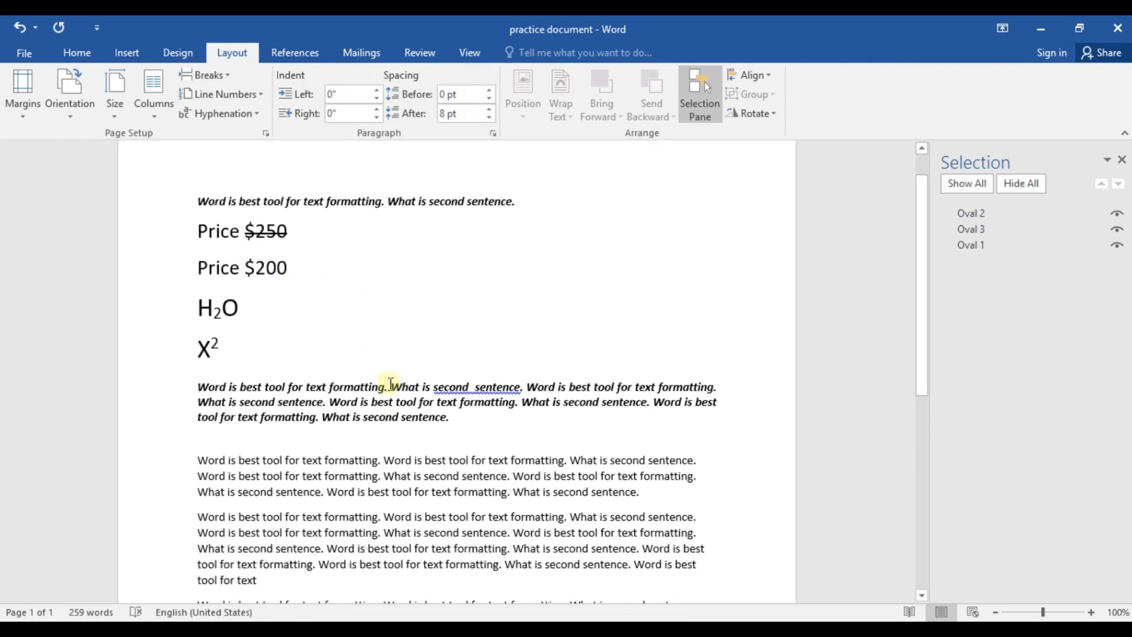
{"action": "scroll", "coordinate": [448, 525], "scroll_direction": "down", "scroll_amount": 7}
{"action": "scroll", "coordinate": [448, 525], "scroll_direction": "down", "scroll_amount": 1}
{"action": "left_click", "coordinate": [452, 430]}
{"action": "key", "text": "Delete"}
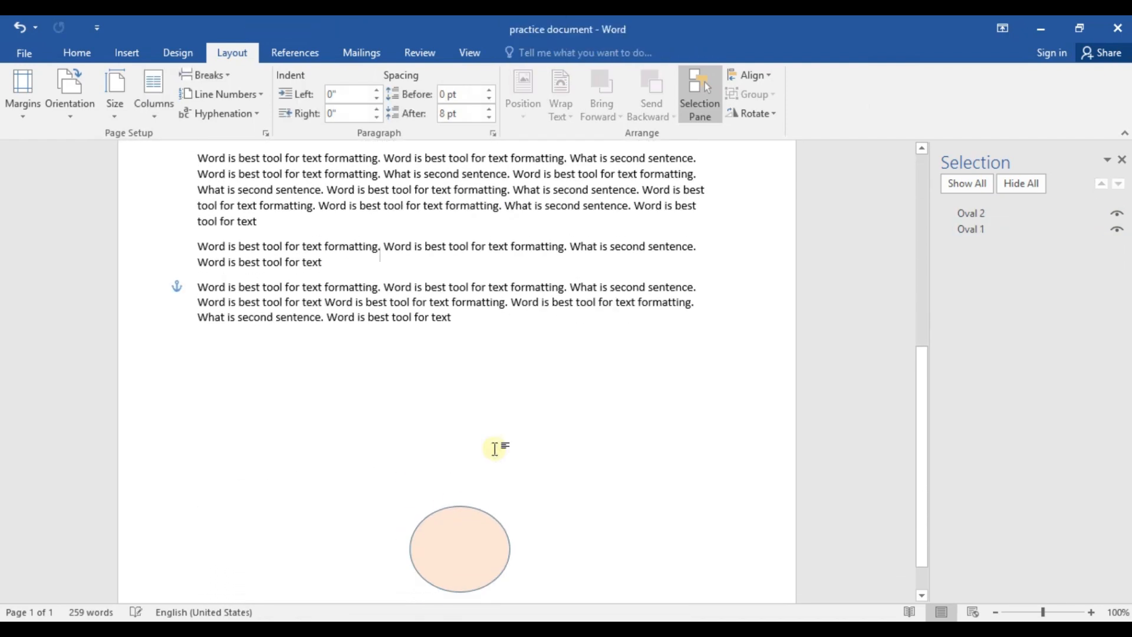
{"action": "scroll", "coordinate": [495, 447], "scroll_direction": "down", "scroll_amount": 1}
{"action": "left_click", "coordinate": [469, 472]}
{"action": "key", "text": "Delete"}
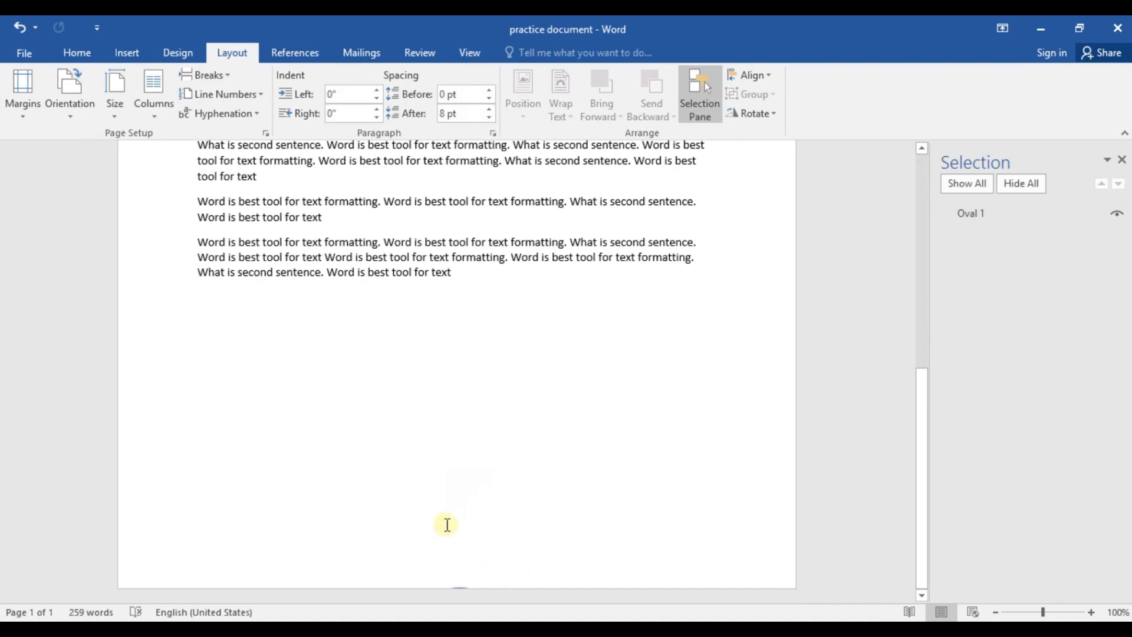
Copy all of the document's text and paste it on a new line at the end of the document
{"action": "left_click_drag", "start_coordinate": [919, 404], "coordinate": [879, 222]}
{"action": "left_click", "coordinate": [316, 331]}
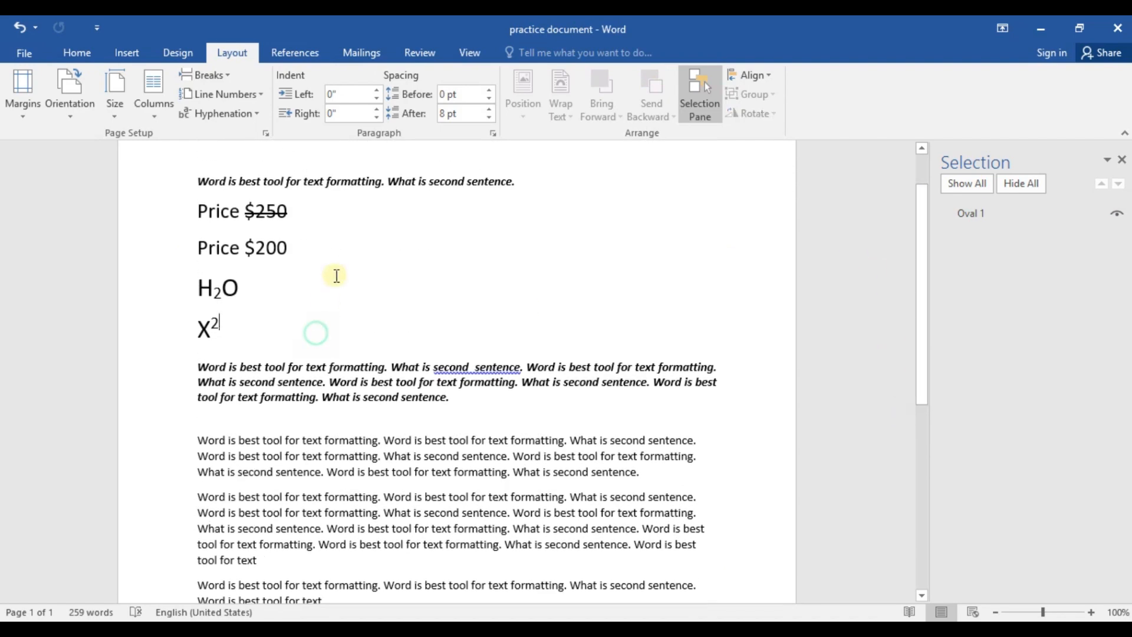
{"action": "scroll", "coordinate": [271, 261], "scroll_direction": "up", "scroll_amount": 1}
{"action": "left_click_drag", "start_coordinate": [197, 240], "coordinate": [589, 468]}
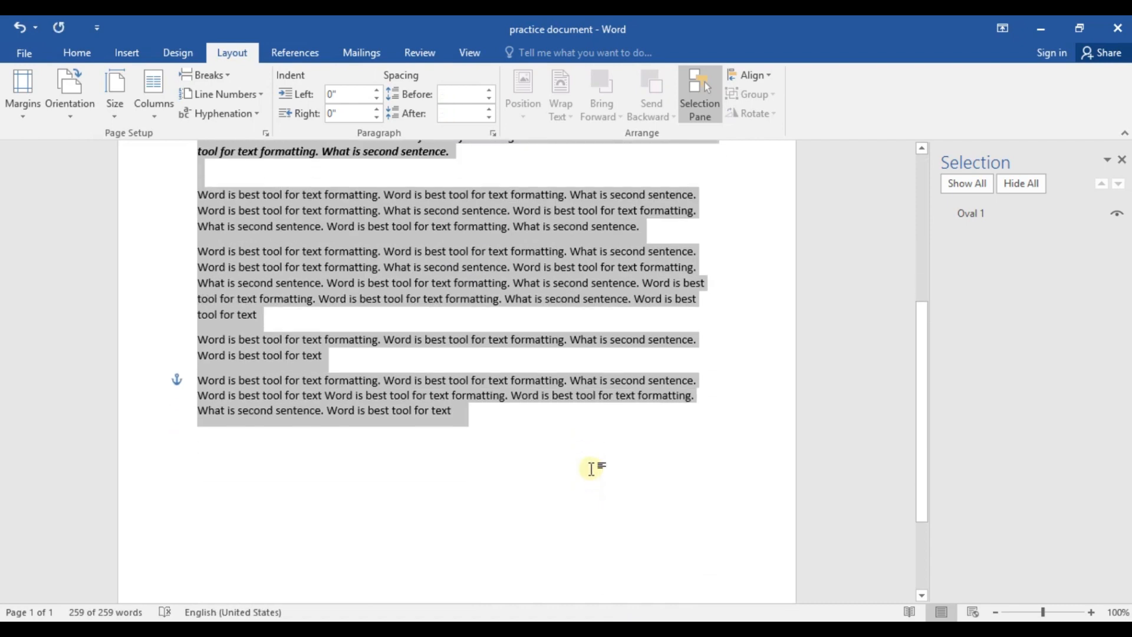
{"action": "left_click", "coordinate": [401, 483]}
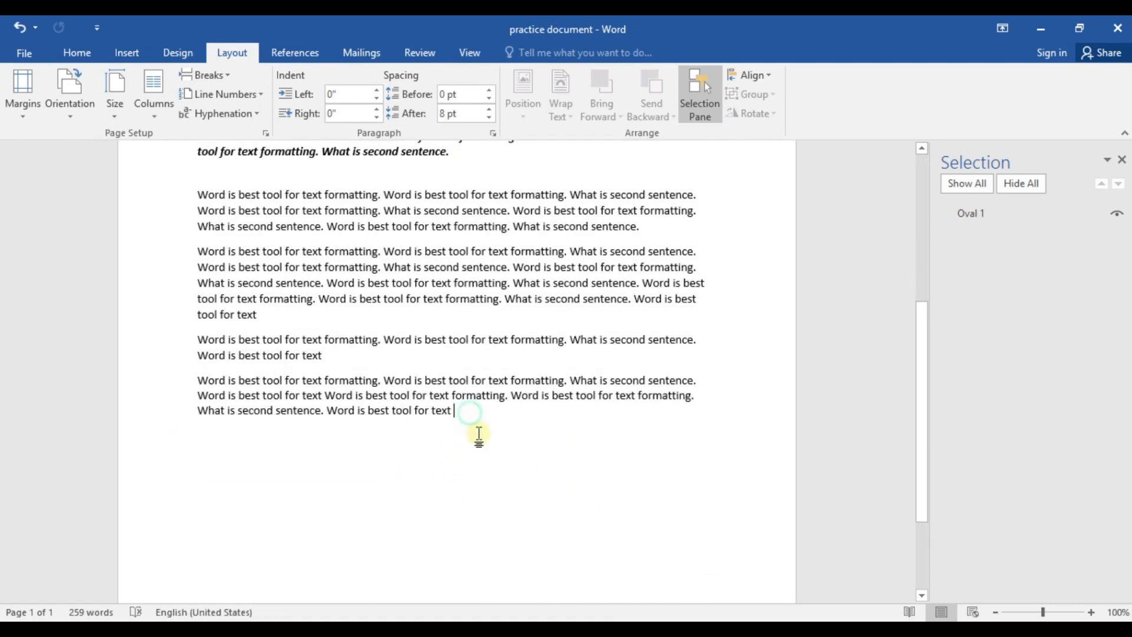
{"action": "key", "text": "Return"}
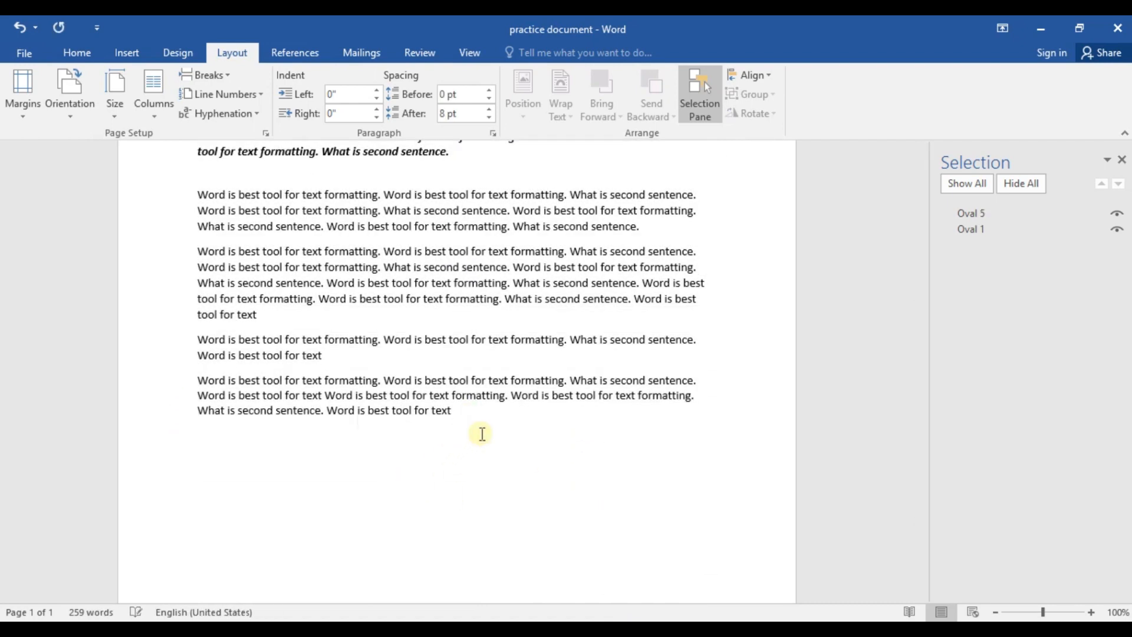
{"action": "key", "text": "ctrl+v"}
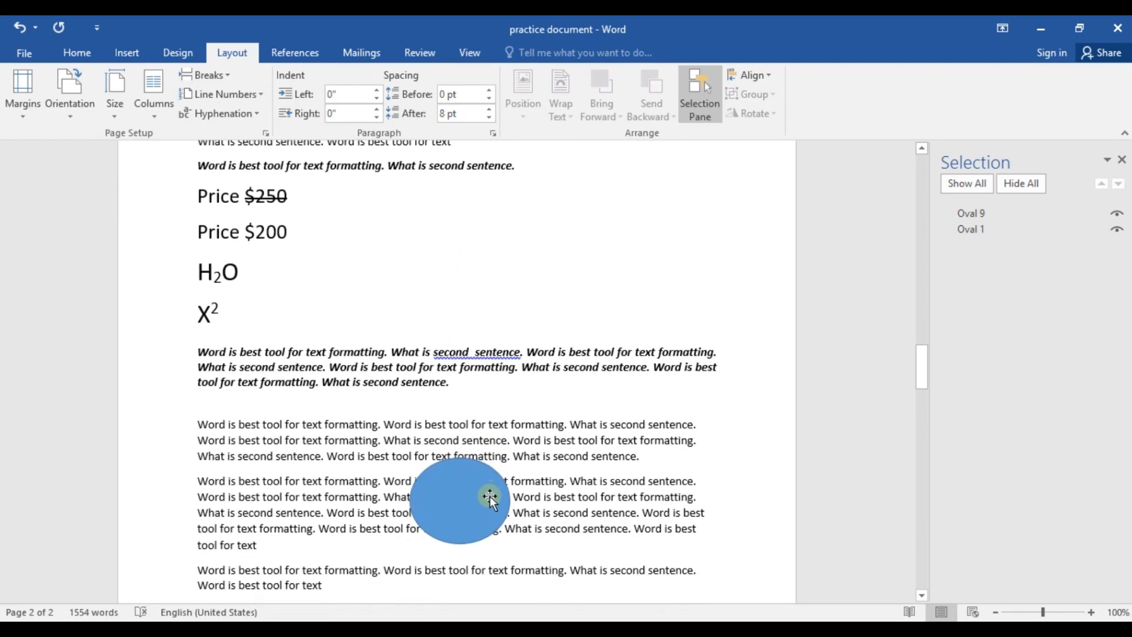
Delete the remaining oval shapes from the document
{"action": "left_click", "coordinate": [496, 519]}
{"action": "key", "text": "Delete"}
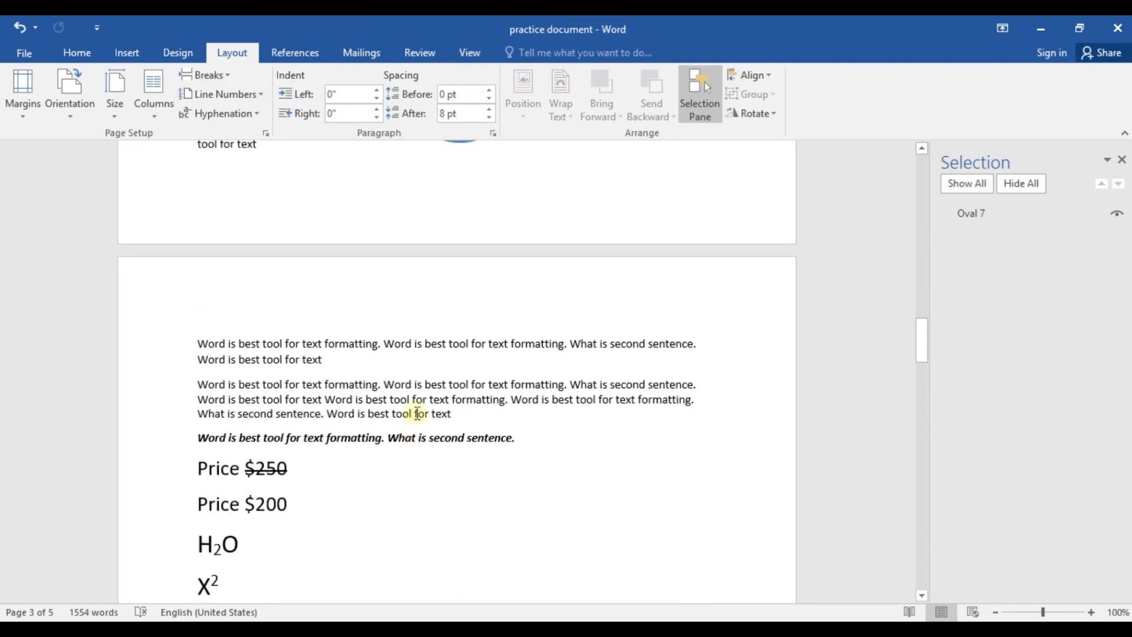
{"action": "left_click", "coordinate": [460, 469]}
{"action": "key", "text": "Delete"}
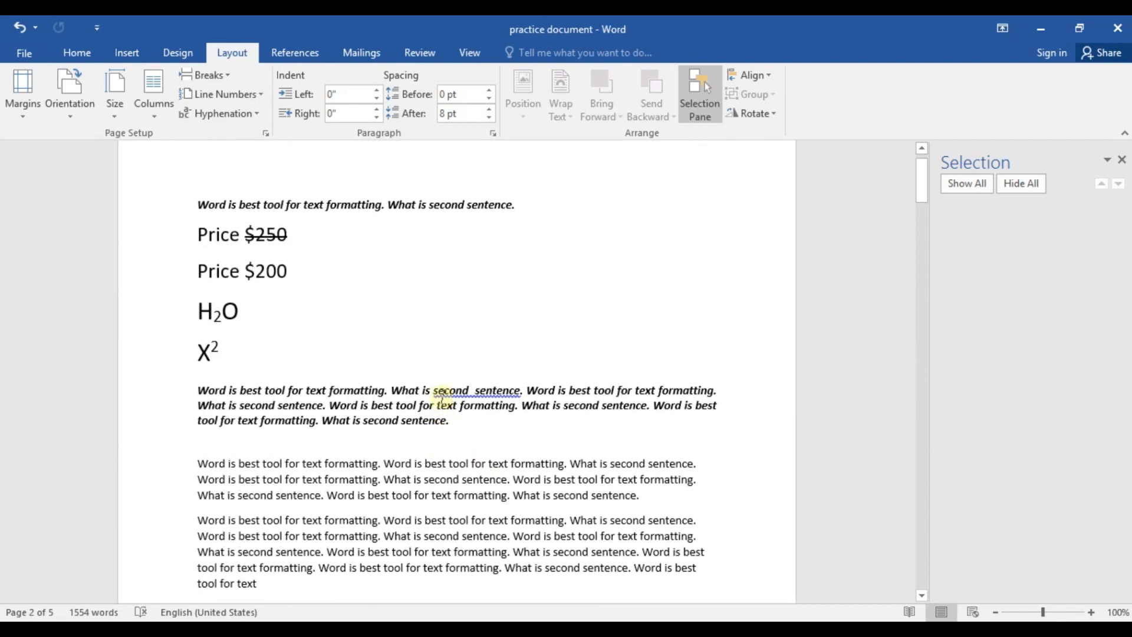
Insert a Blank header and enter Report of Office as its text
{"action": "scroll", "coordinate": [239, 357], "scroll_direction": "down", "scroll_amount": 3}
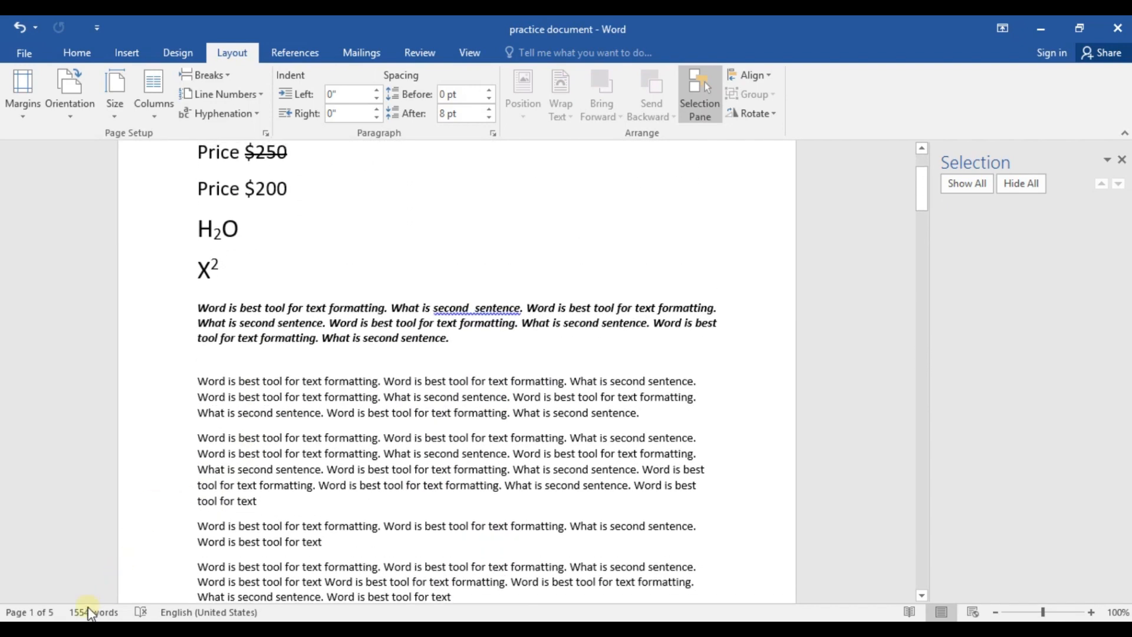
{"action": "scroll", "coordinate": [171, 567], "scroll_direction": "up", "scroll_amount": 3}
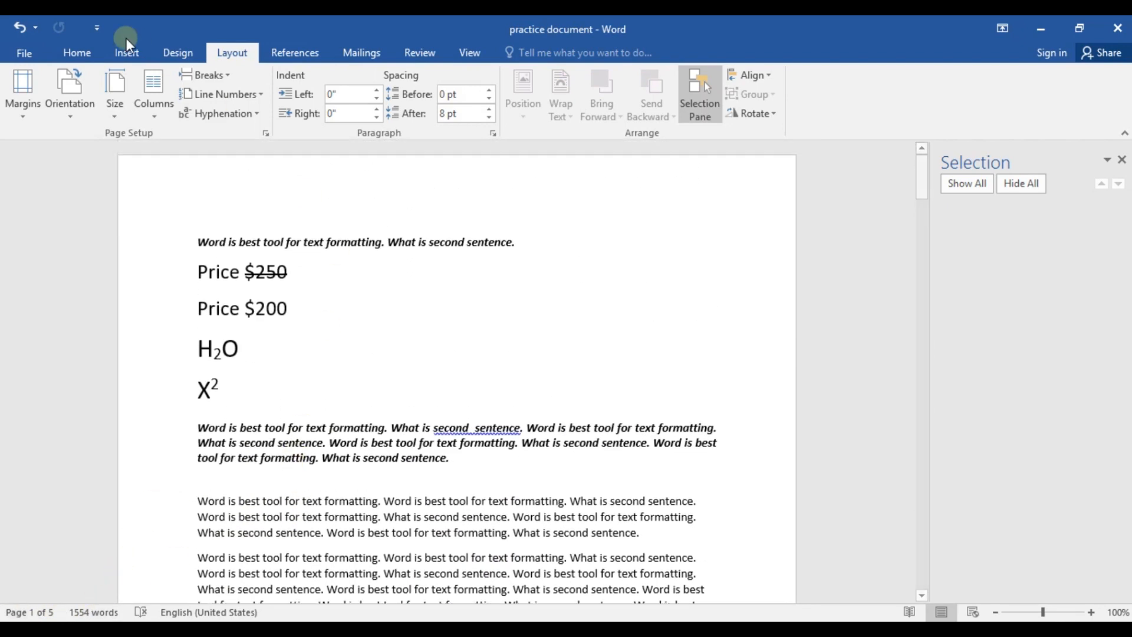
{"action": "left_click", "coordinate": [123, 52]}
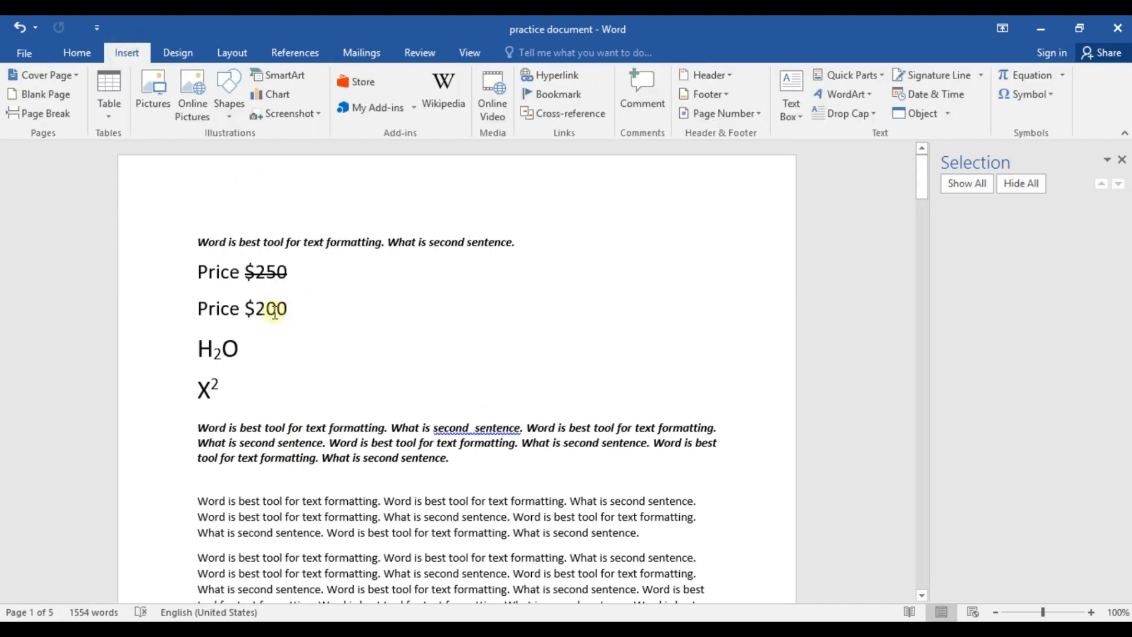
{"action": "left_click", "coordinate": [334, 388]}
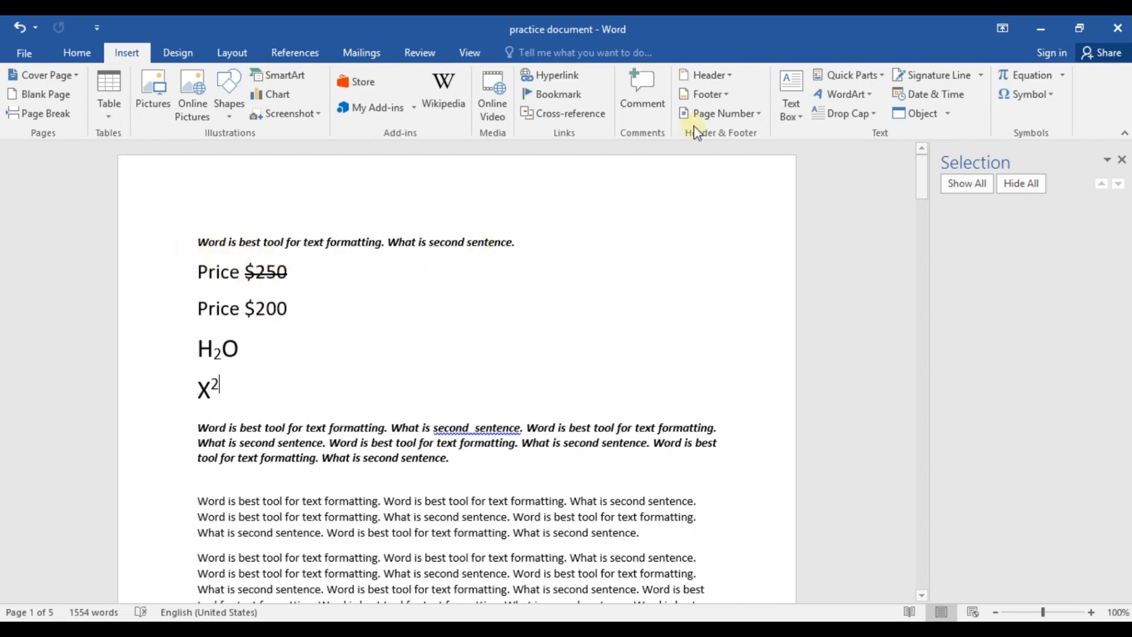
{"action": "left_click", "coordinate": [729, 82]}
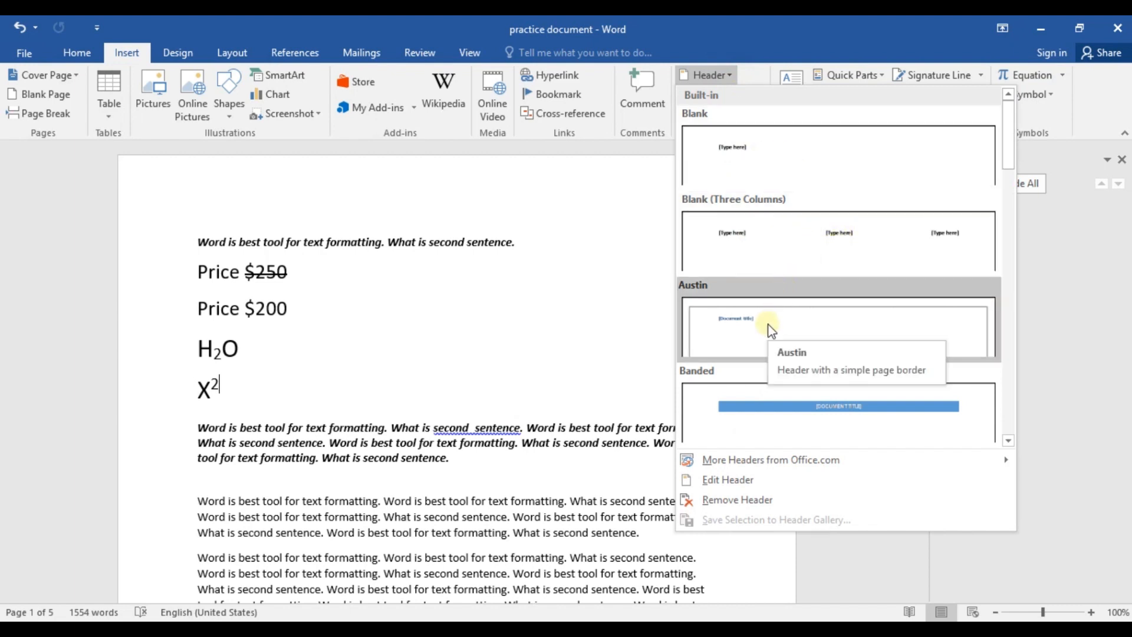
{"action": "left_click", "coordinate": [736, 158]}
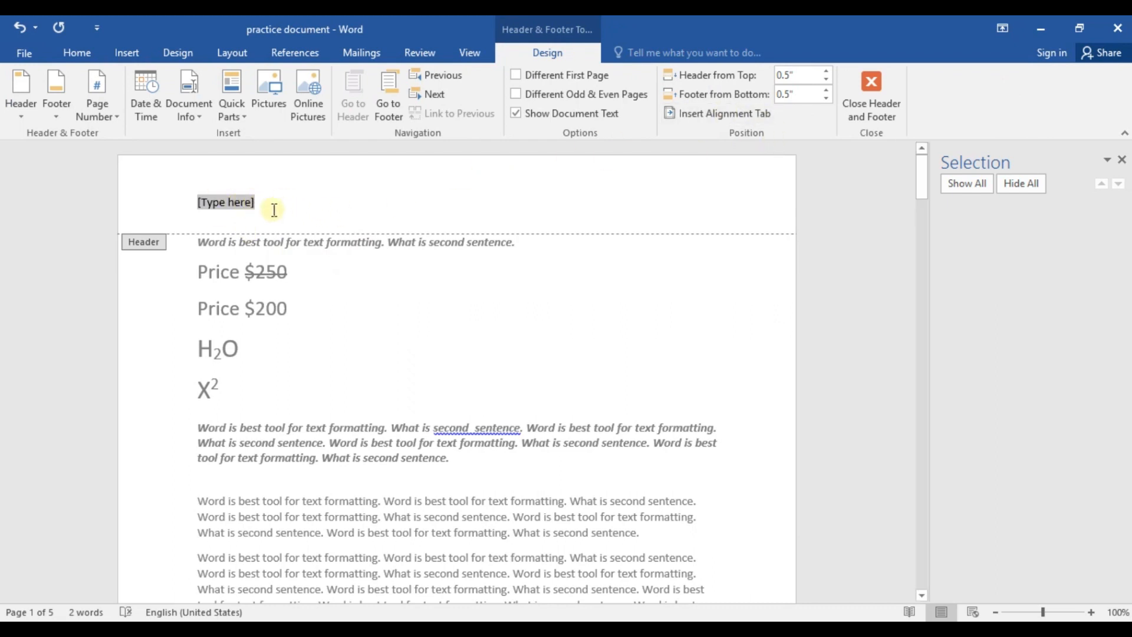
{"action": "type", "text": "Report of Office"}
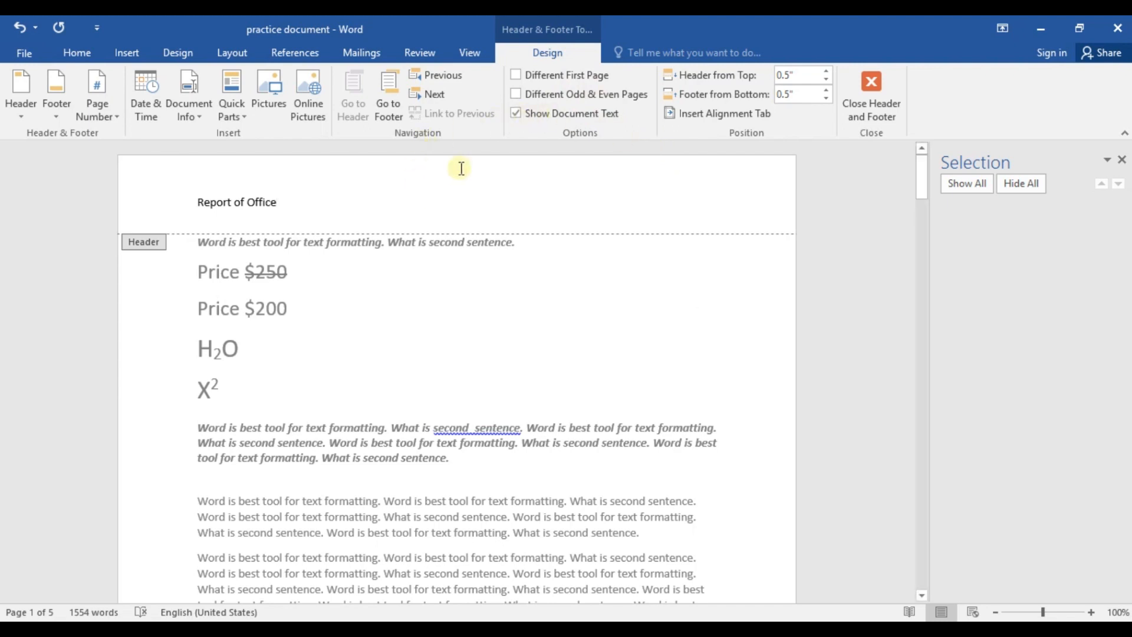
Insert the date into the header in the January 8, 2024 format
{"action": "left_click", "coordinate": [396, 188]}
{"action": "left_click", "coordinate": [146, 94]}
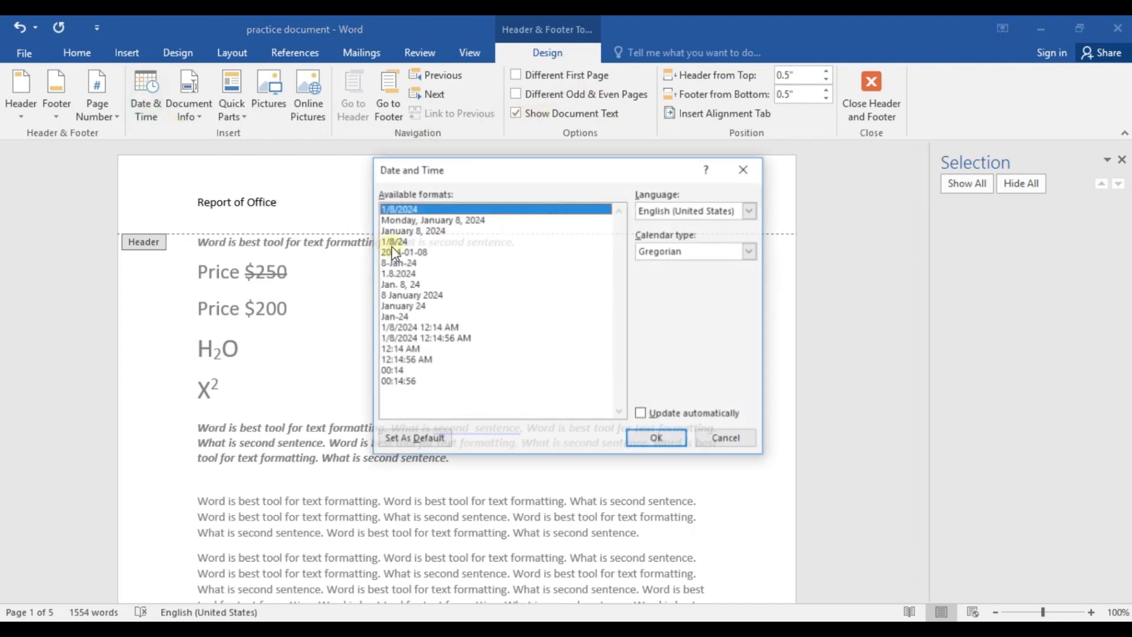
{"action": "left_click", "coordinate": [435, 220]}
{"action": "left_click", "coordinate": [422, 231]}
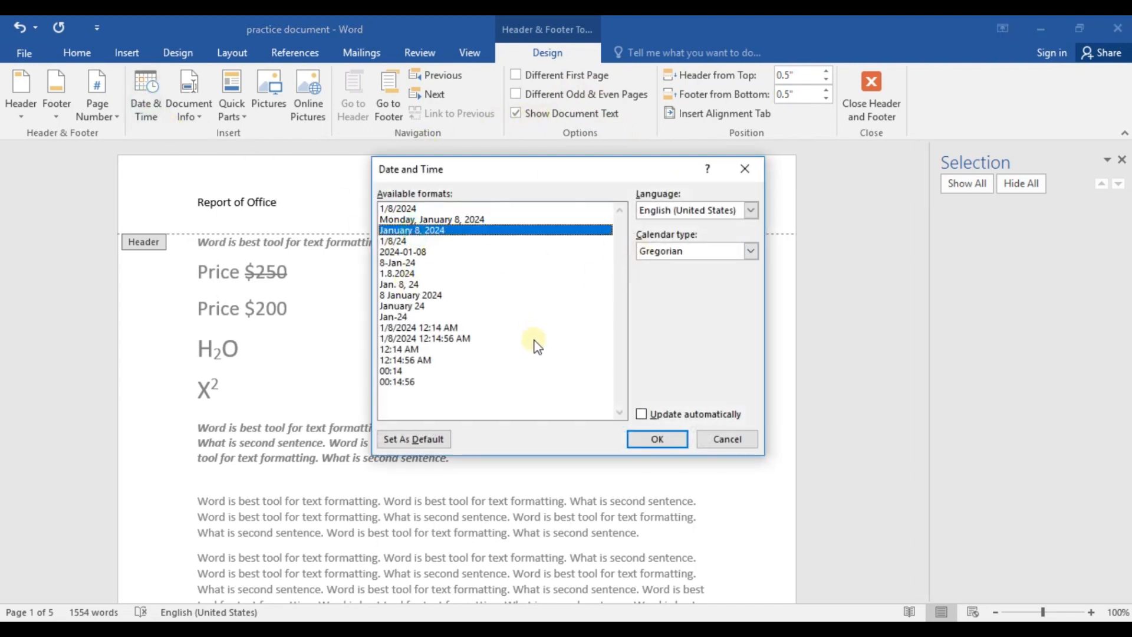
{"action": "left_click", "coordinate": [658, 439]}
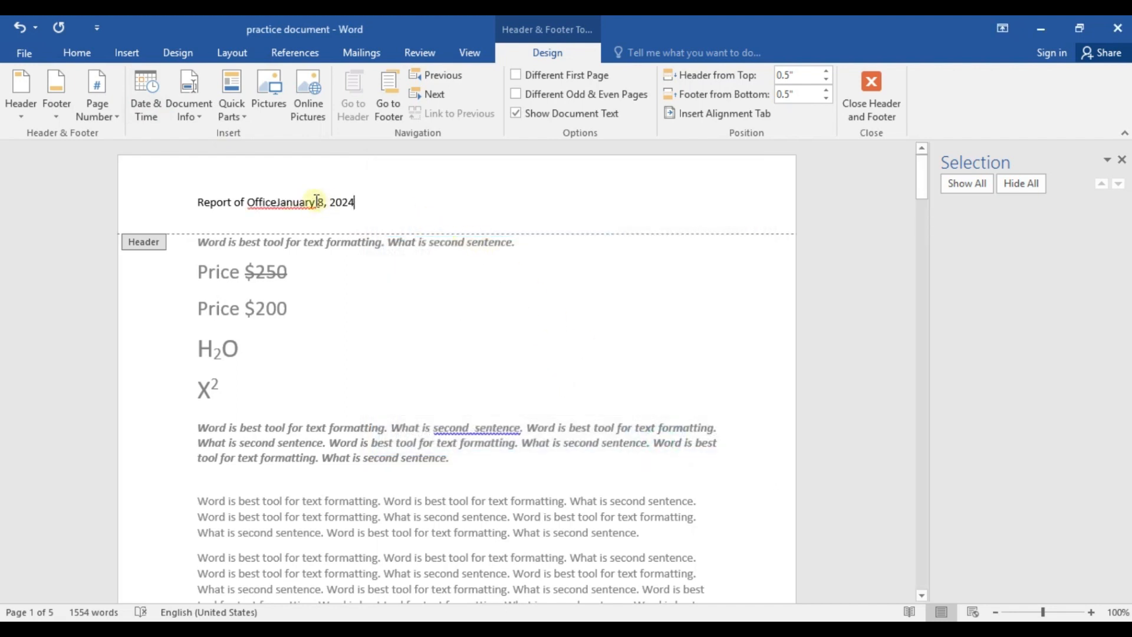
Move the date to the right edge of the header on the same line as Report of Office
{"action": "left_click", "coordinate": [277, 200]}
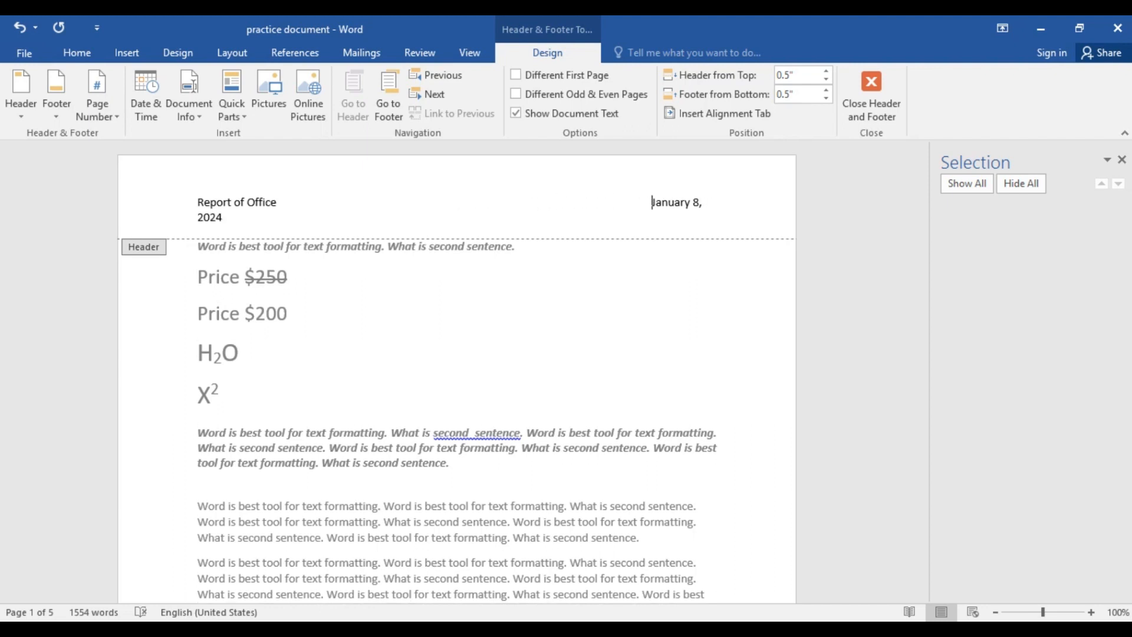
{"action": "key", "text": "BackSpace"}
{"action": "key", "text": "BackSpace"}
{"action": "key", "text": "BackSpace"}
{"action": "left_click", "coordinate": [513, 328]}
{"action": "scroll", "coordinate": [498, 306], "scroll_direction": "down", "scroll_amount": 4}
{"action": "scroll", "coordinate": [480, 295], "scroll_direction": "up", "scroll_amount": 4}
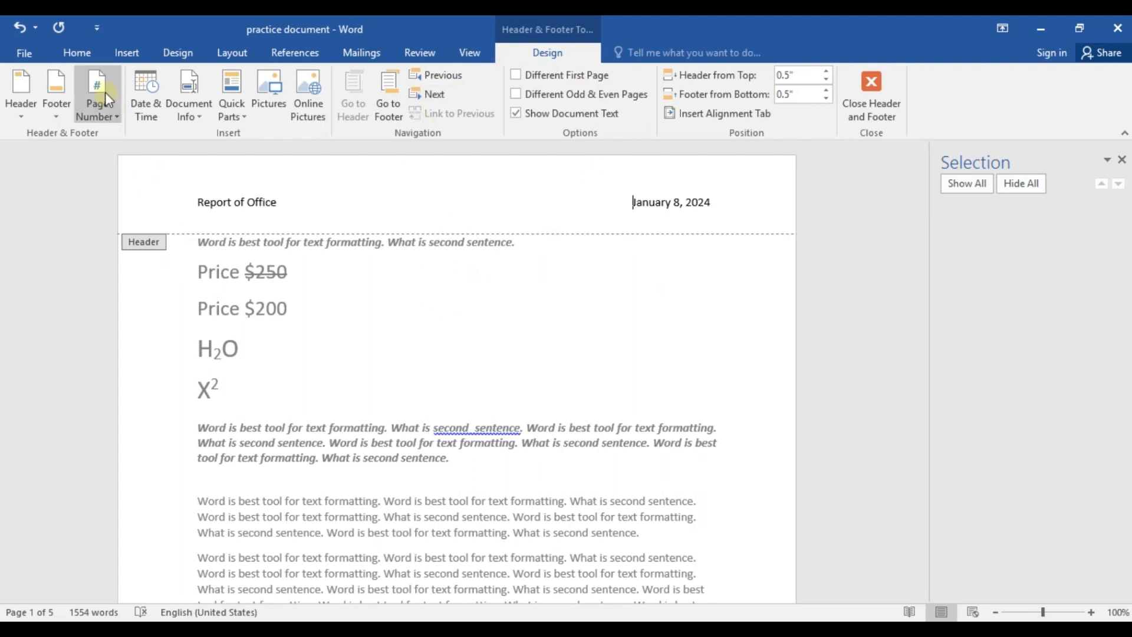
Insert a Plain Number 2 page number centred at the top of the page
{"action": "left_click", "coordinate": [113, 111]}
{"action": "mouse_move", "coordinate": [126, 136]}
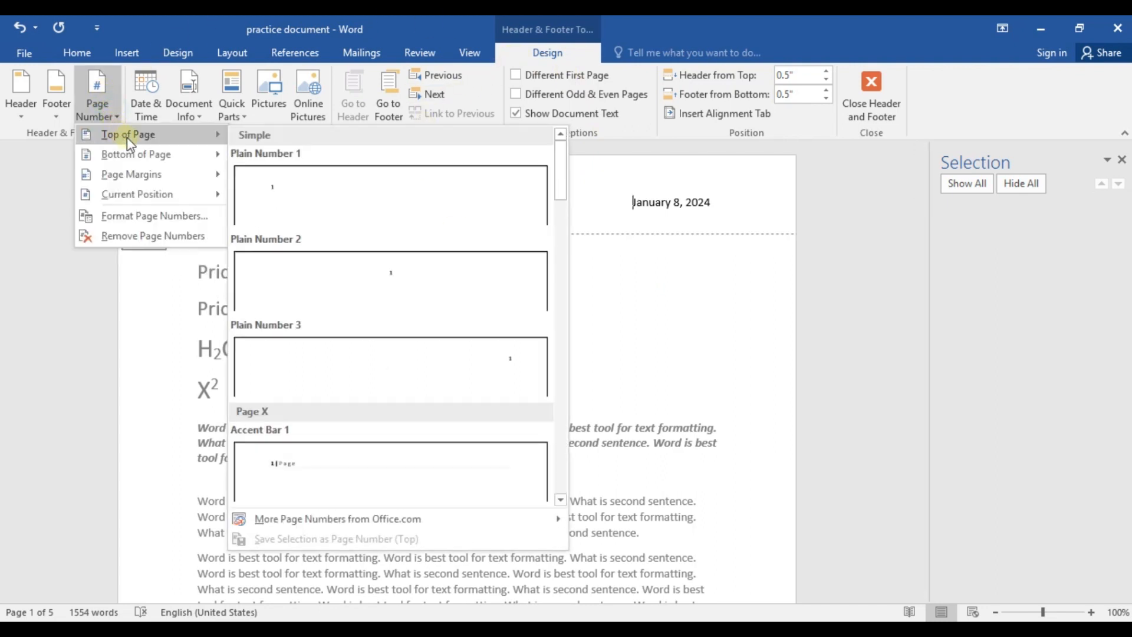
{"action": "left_click", "coordinate": [380, 271]}
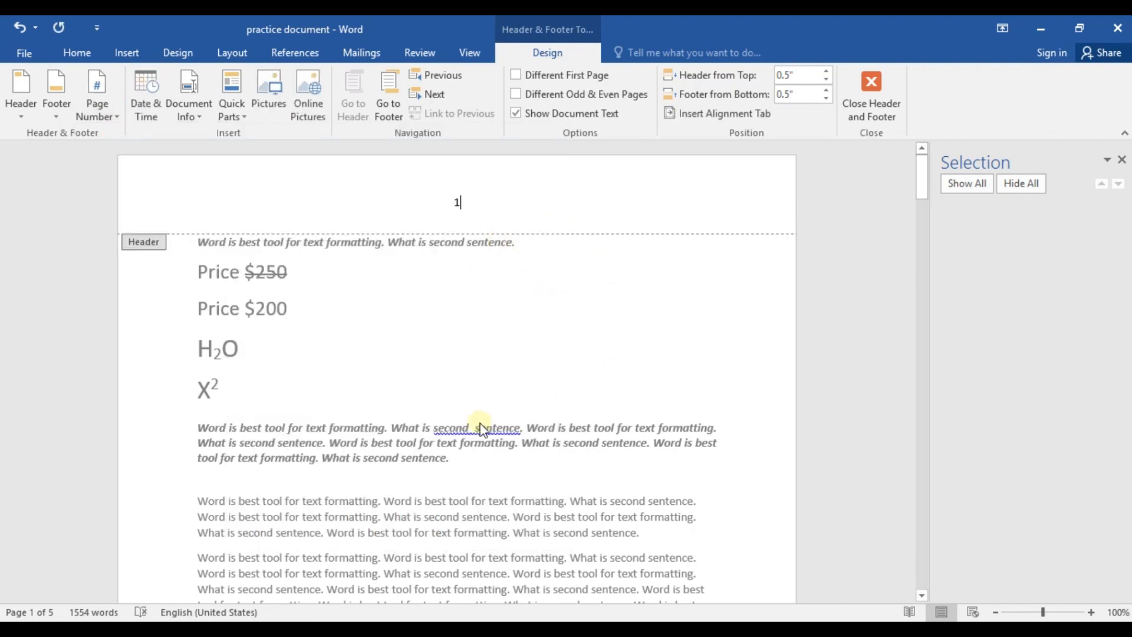
{"action": "left_click", "coordinate": [323, 632]}
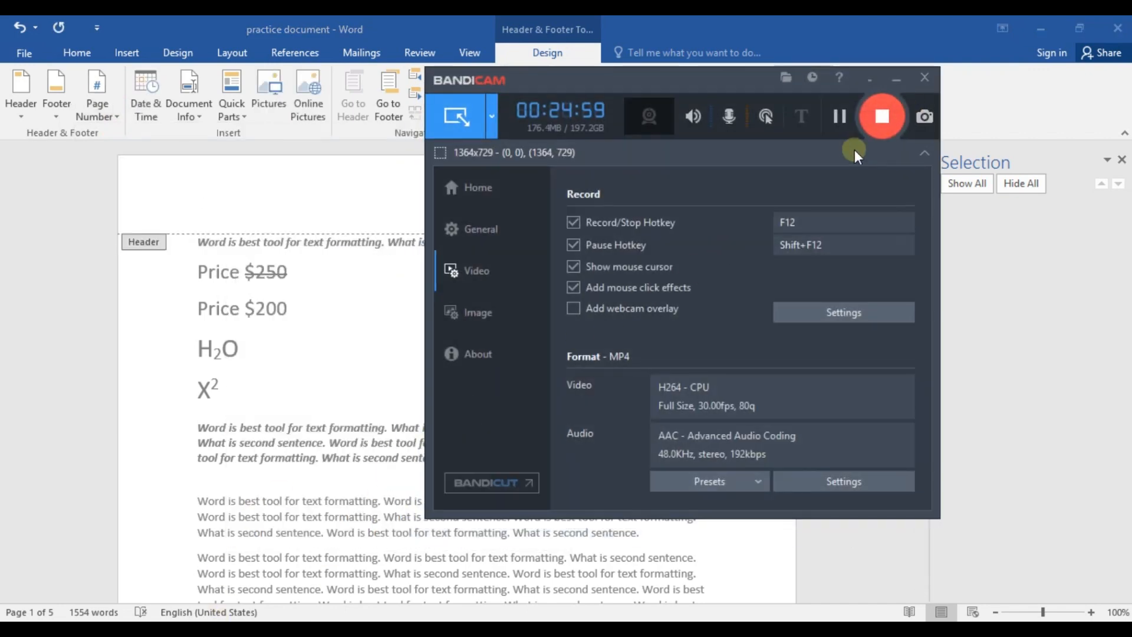